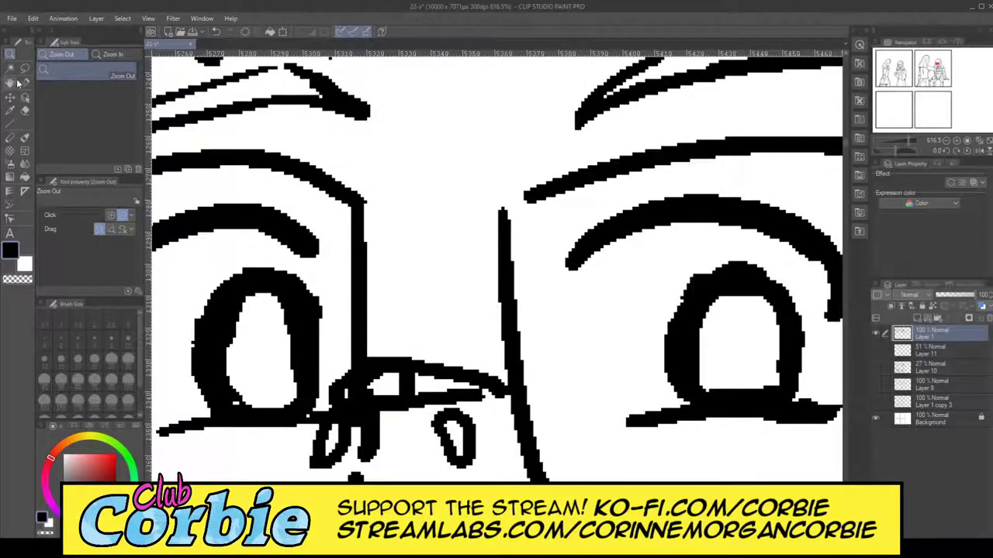
- Join the right lens's upper inner corner with the G-pen and erase the stray lines inside the glasses' nose bridge
click(25, 82)
drag(505, 211, 542, 192)
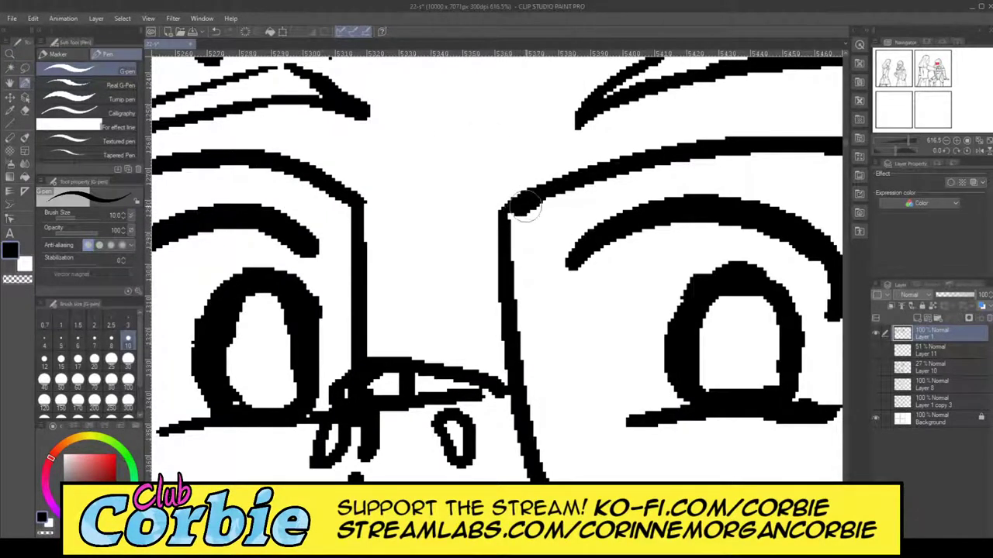
click(25, 110)
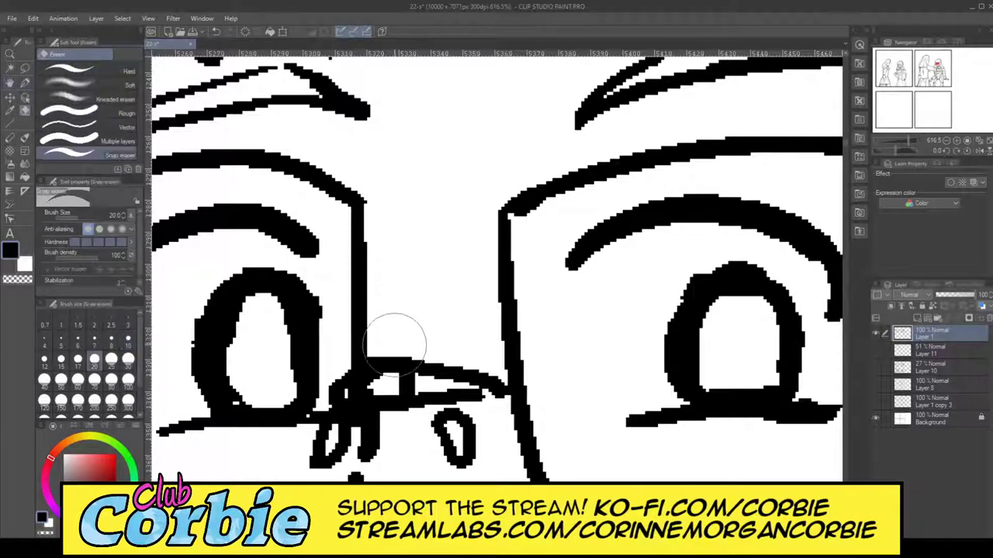
mouse_move(403, 394)
mouse_down()
mouse_move(352, 393)
mouse_move(396, 372)
mouse_up()
- Draw a thick G-pen curve joining the right lens's bottom rim to its outer side, closing the gap at the lower outer corner
click(10, 54)
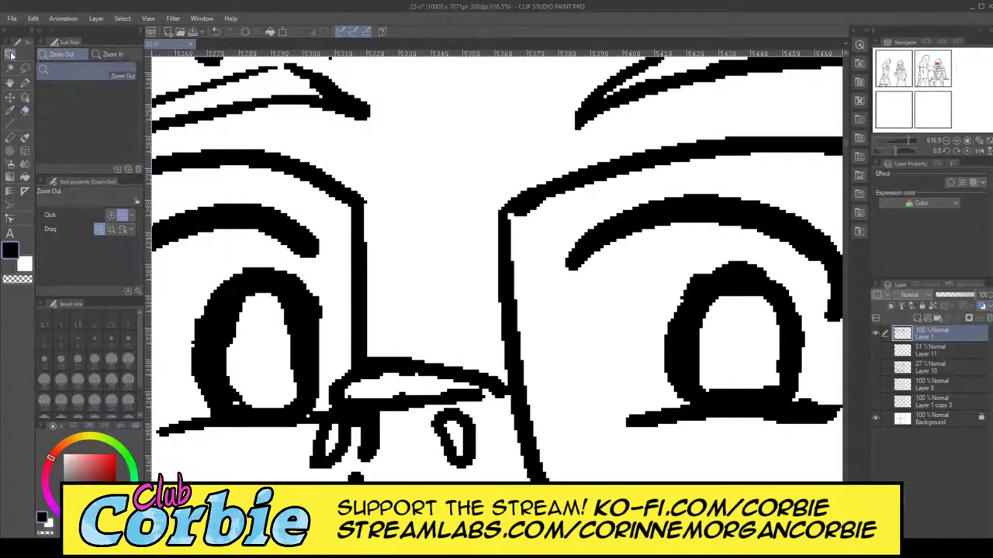
click(332, 205)
click(487, 280)
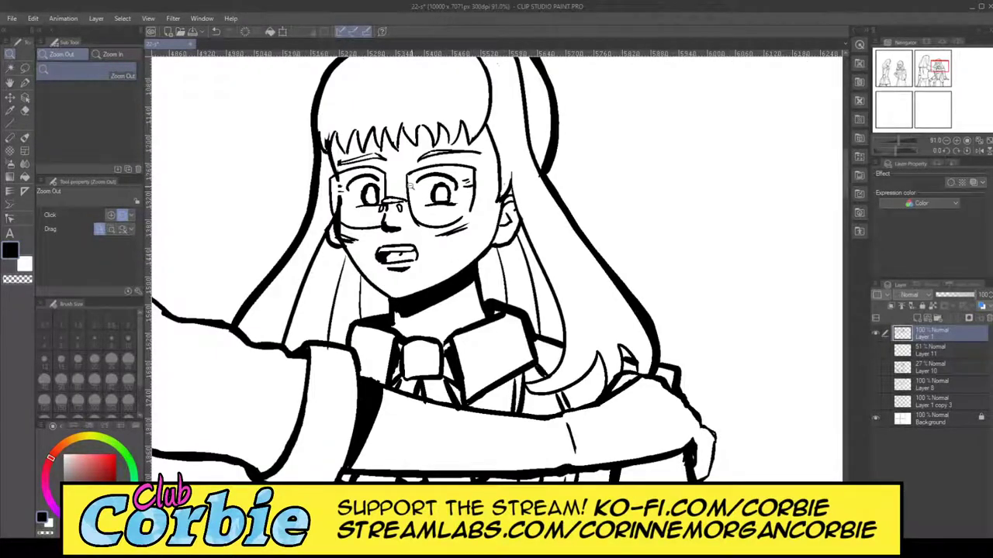
drag(411, 186, 543, 184)
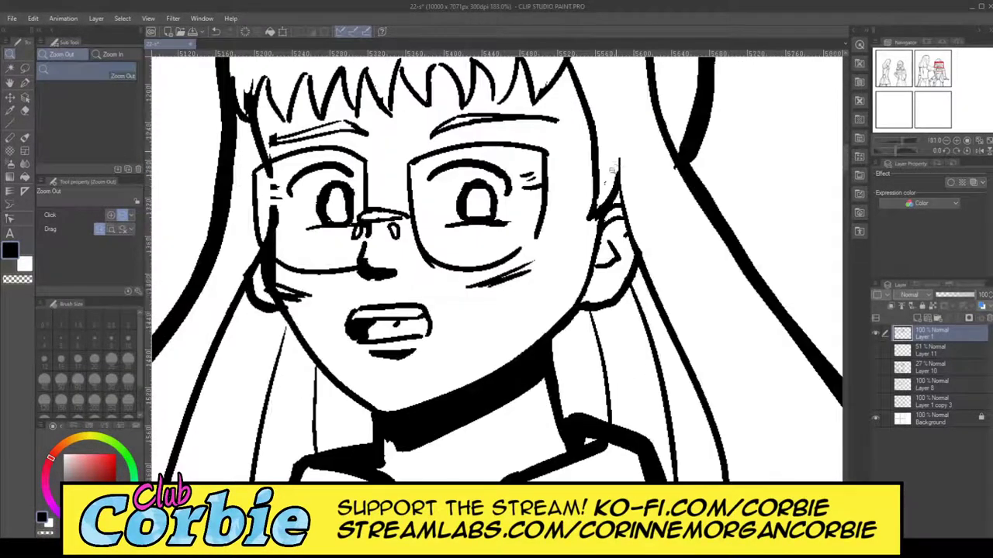
drag(612, 157, 756, 163)
drag(372, 398, 483, 393)
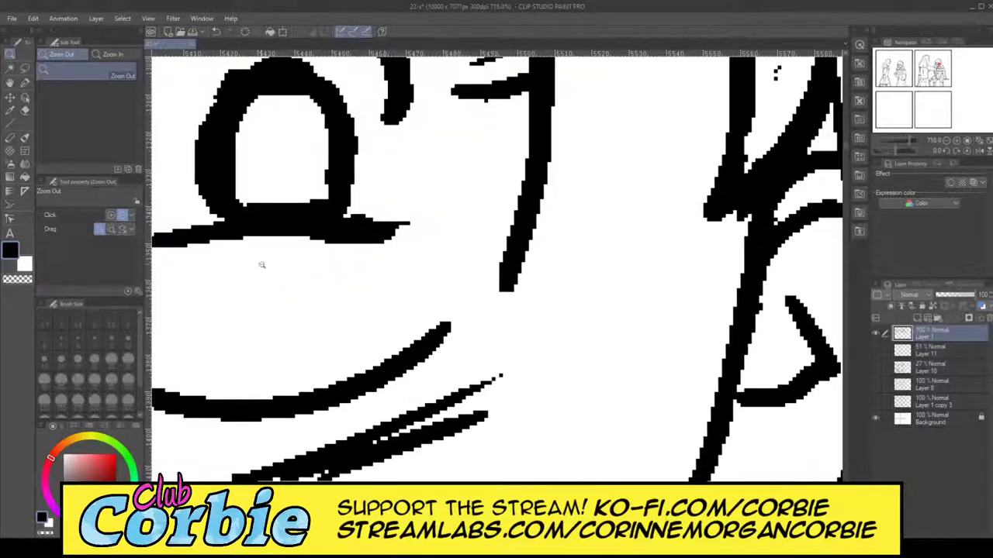
click(24, 82)
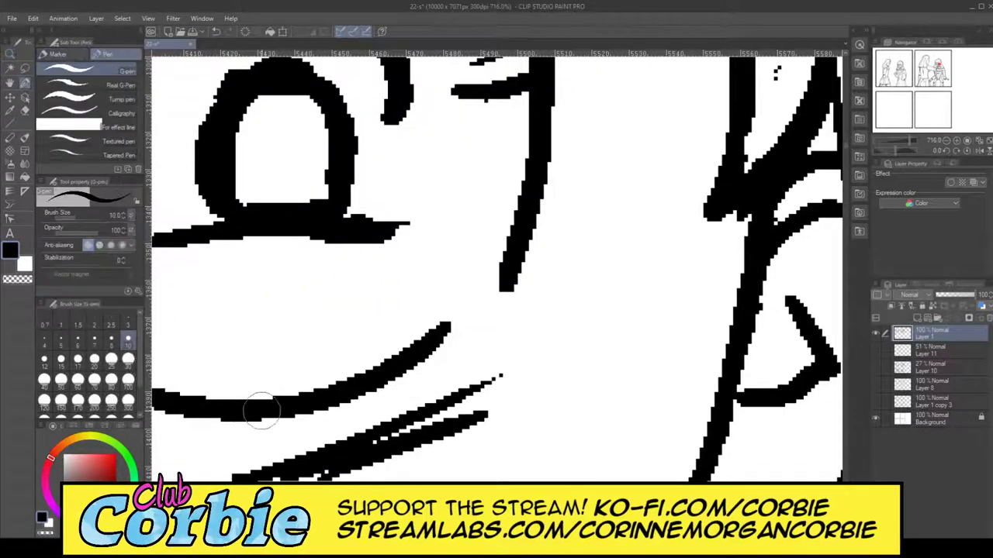
mouse_move(313, 402)
mouse_down()
mouse_move(383, 381)
mouse_move(469, 331)
mouse_move(517, 262)
mouse_up()
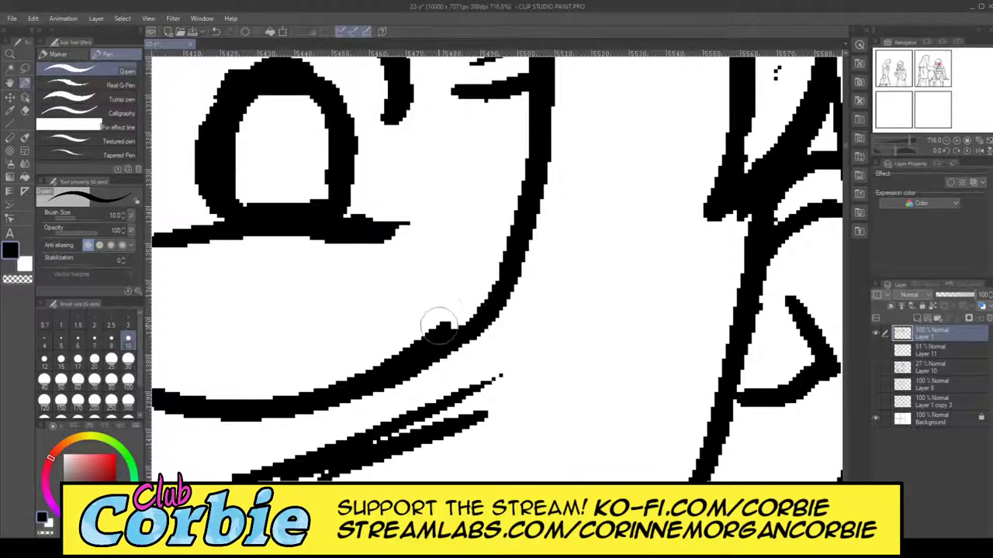
drag(430, 341, 500, 280)
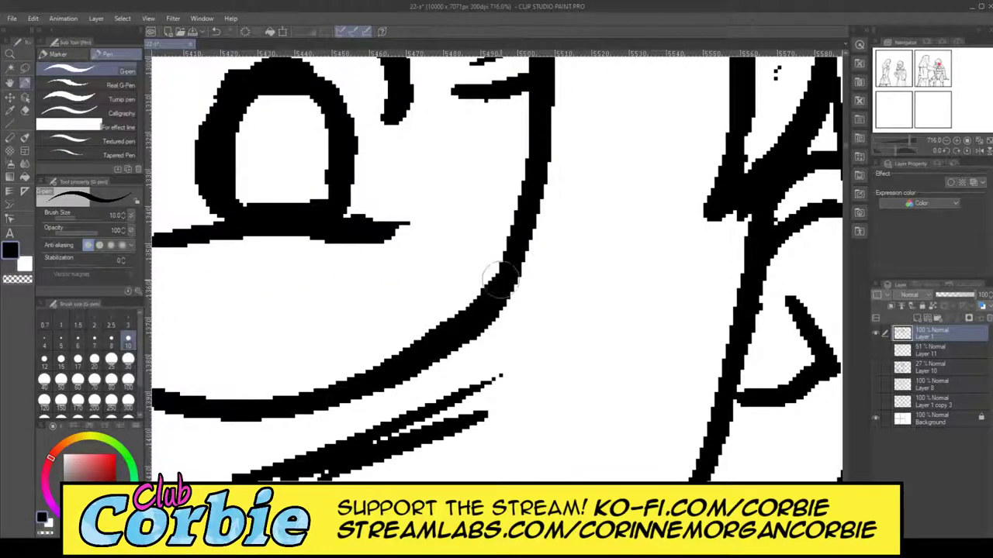
- Erase the stray line end jutting from the right lens's lower inner rim with the Snap eraser
click(9, 54)
drag(524, 281, 505, 256)
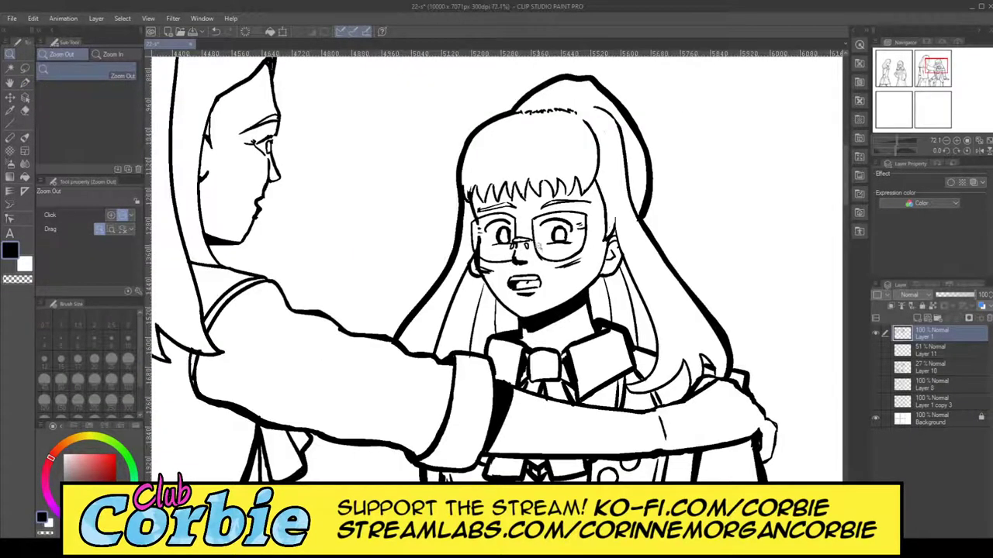
scroll(529, 238, up, 3)
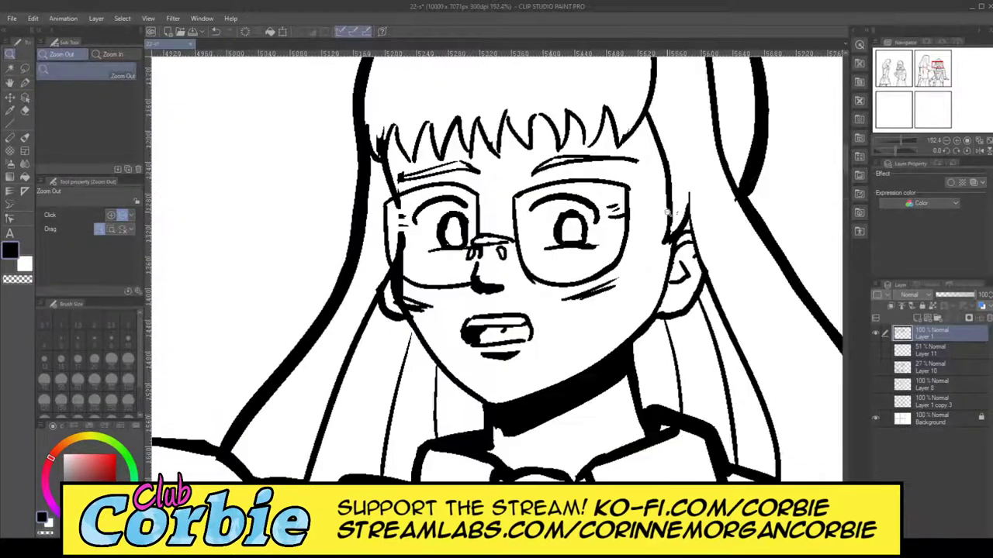
scroll(532, 288, up, 6)
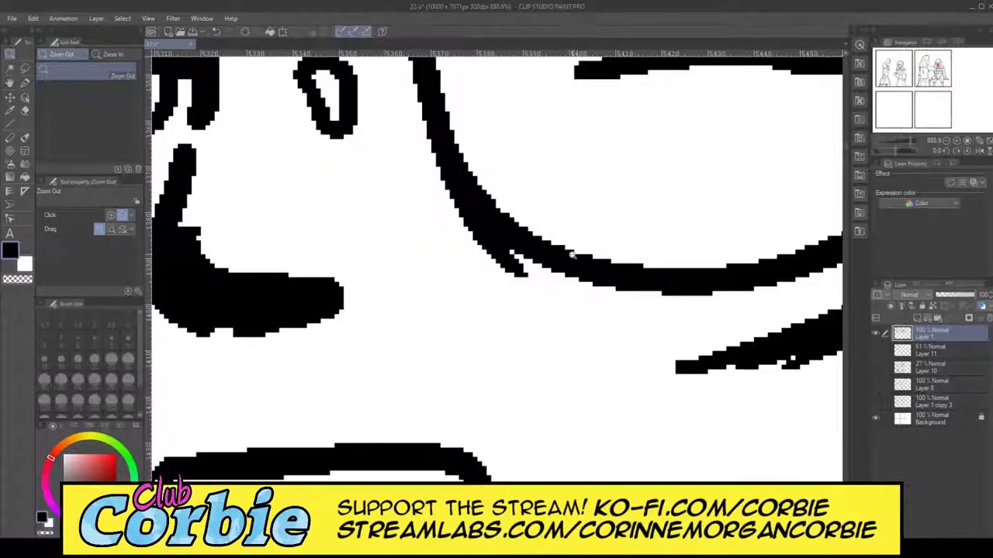
click(26, 114)
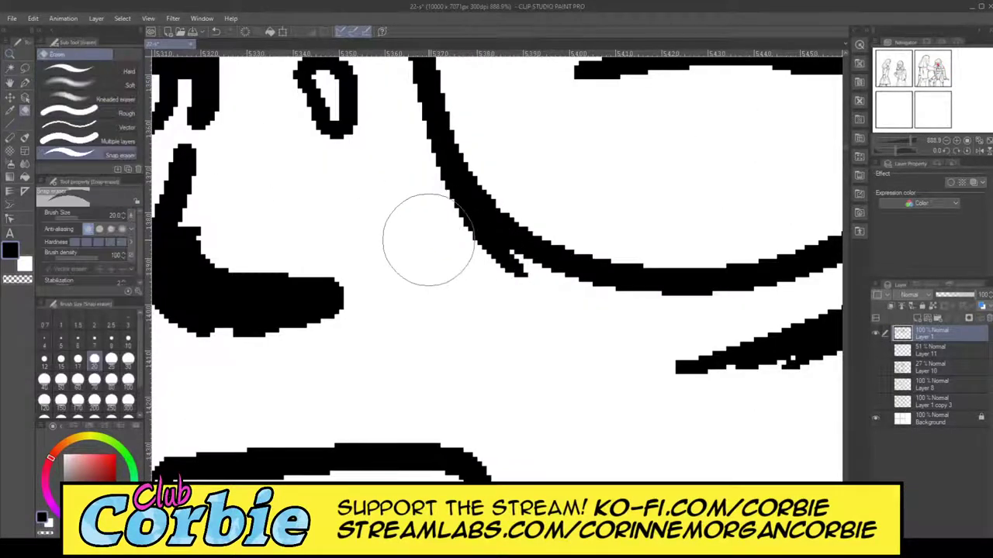
mouse_move(428, 240)
mouse_down()
mouse_move(480, 279)
mouse_move(439, 234)
mouse_move(532, 301)
mouse_up()
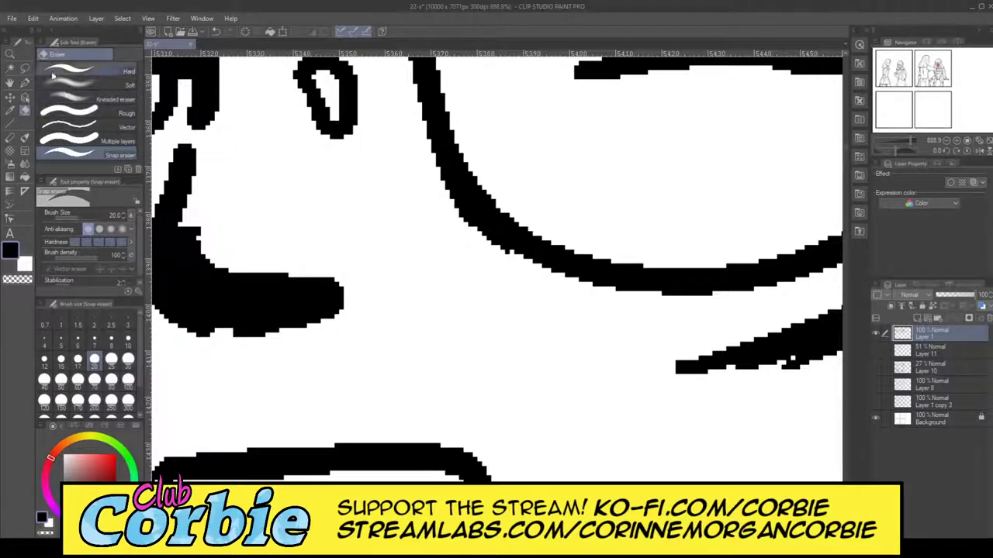
- Erase the eyelash marks touching the right lens's outer rim and redraw the upper two as short G-pen strokes clear of the frame
click(10, 54)
scroll(466, 264, down, 6)
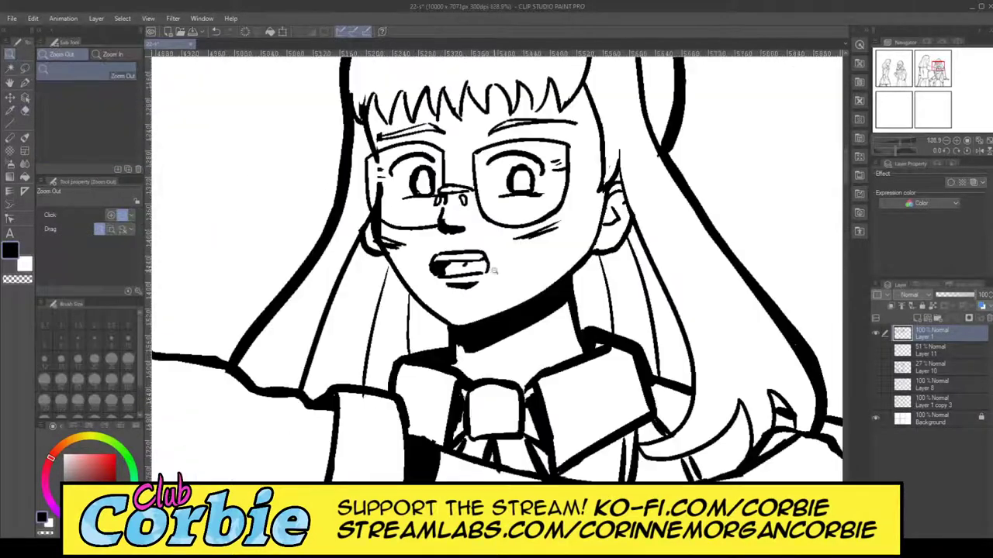
scroll(609, 178, up, 5)
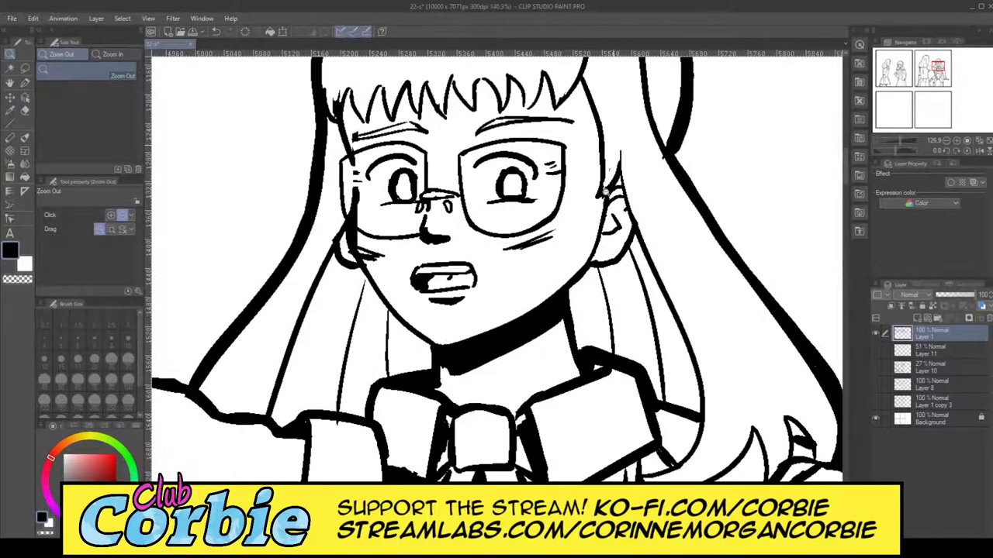
scroll(572, 205, up, 2)
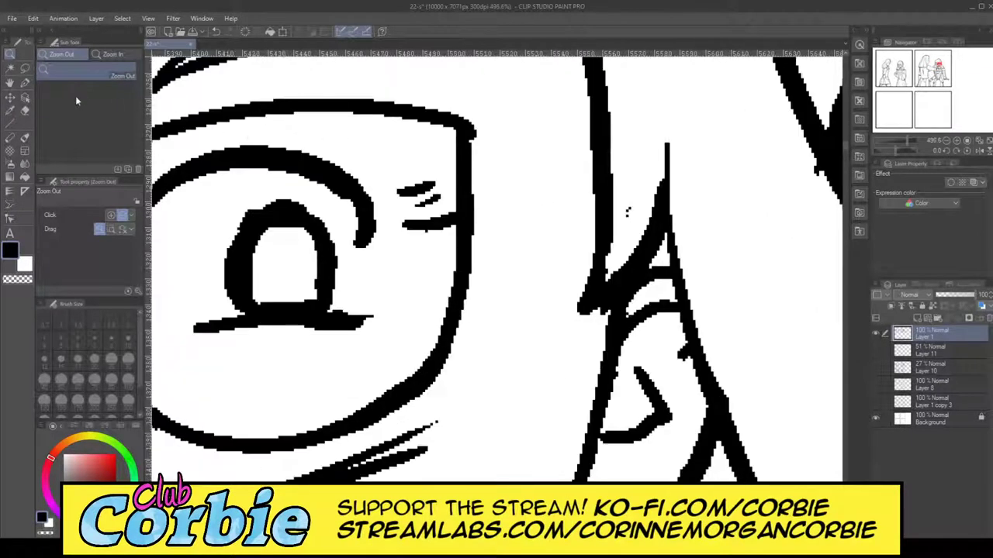
click(24, 112)
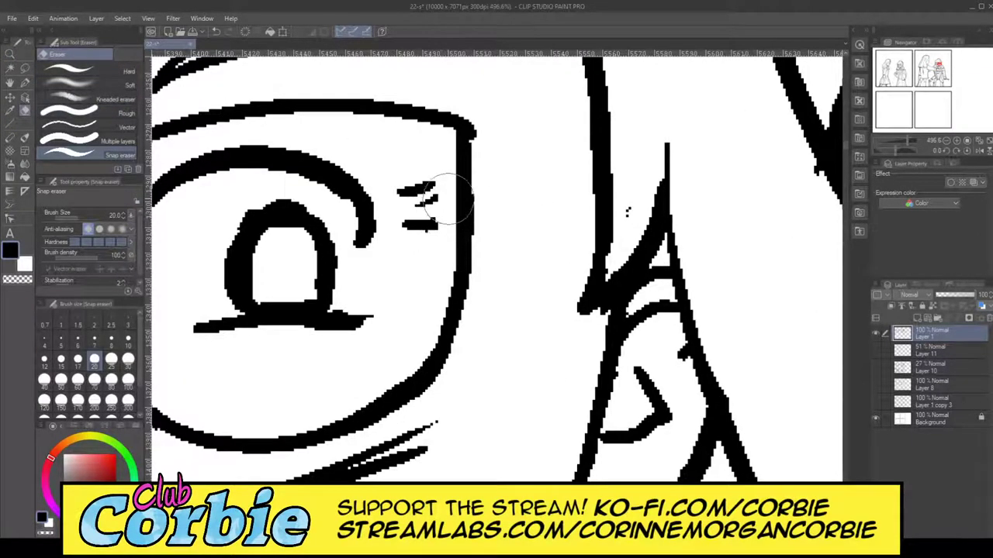
mouse_move(435, 199)
mouse_down()
mouse_move(417, 194)
mouse_move(395, 151)
mouse_up()
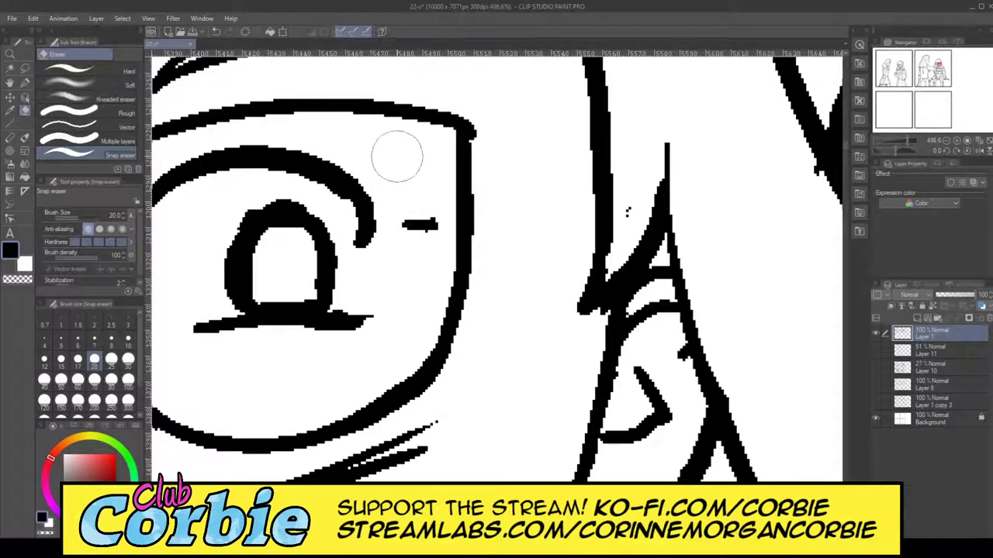
click(25, 83)
mouse_move(401, 210)
mouse_down()
mouse_move(442, 197)
mouse_move(415, 185)
mouse_move(613, 204)
mouse_up()
key(ctrl+z)
key(ctrl+z)
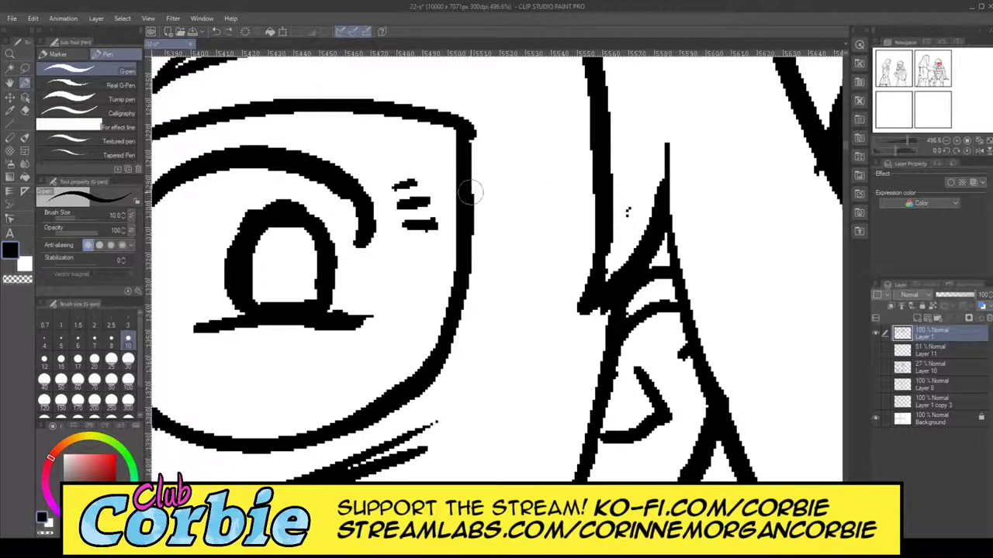
- Draw the glasses' temple arm as two parallel G-pen lines from the right lens's outer rim to the edge of the face
drag(470, 194, 612, 205)
key(ctrl+z)
drag(467, 194, 613, 206)
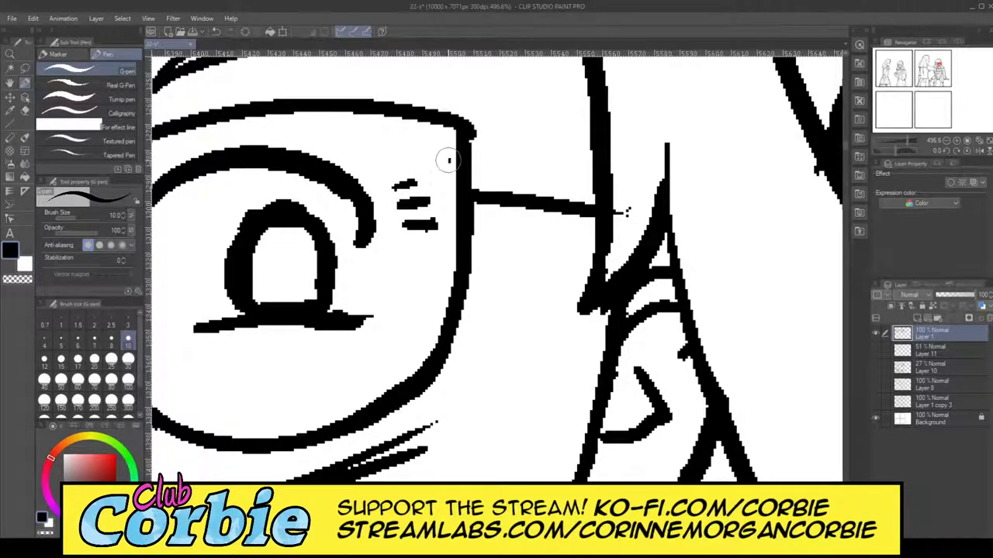
drag(469, 159, 616, 194)
key(ctrl+z)
drag(459, 161, 616, 197)
key(ctrl+z)
drag(461, 160, 621, 195)
key(ctrl+z)
drag(477, 161, 612, 192)
key(ctrl+z)
drag(456, 159, 616, 194)
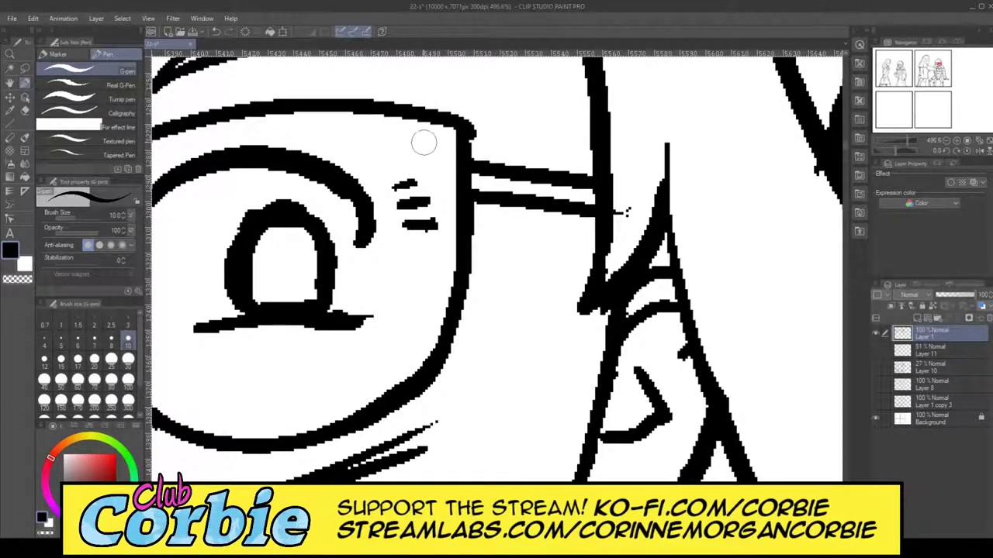
- Extend the two temple arm lines to the left lens's outer rim and close the gap in the face outline behind them
click(9, 55)
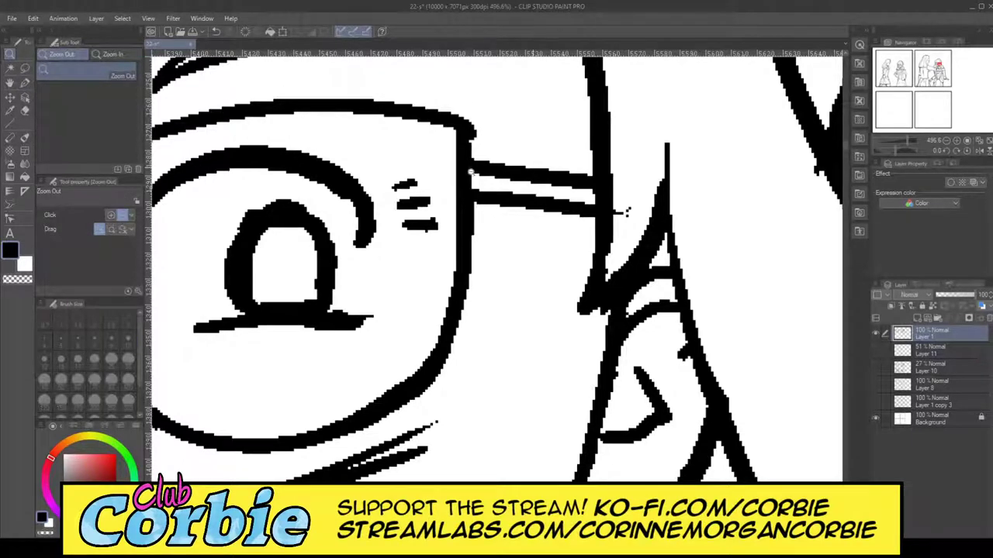
drag(471, 171, 480, 166)
scroll(469, 144, up, 5)
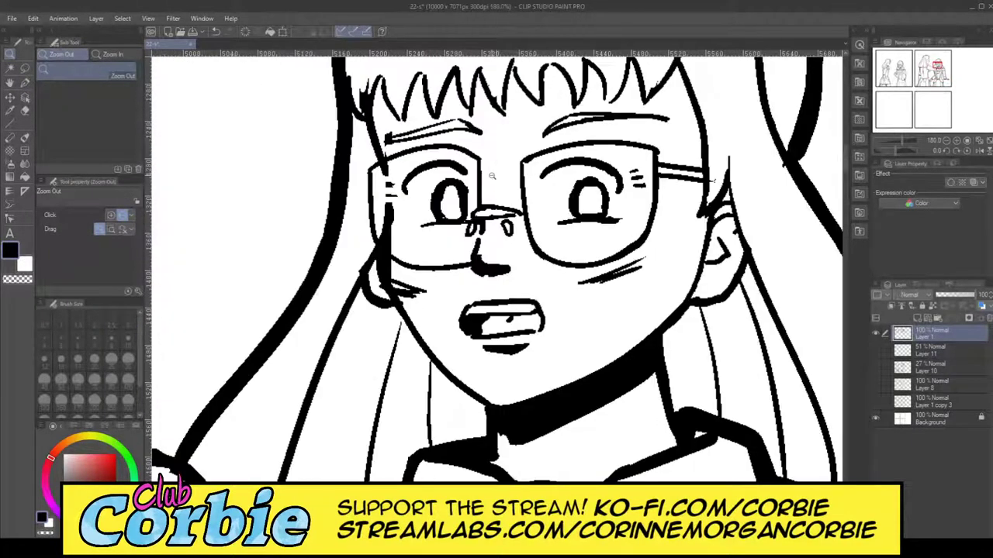
scroll(422, 186, up, 4)
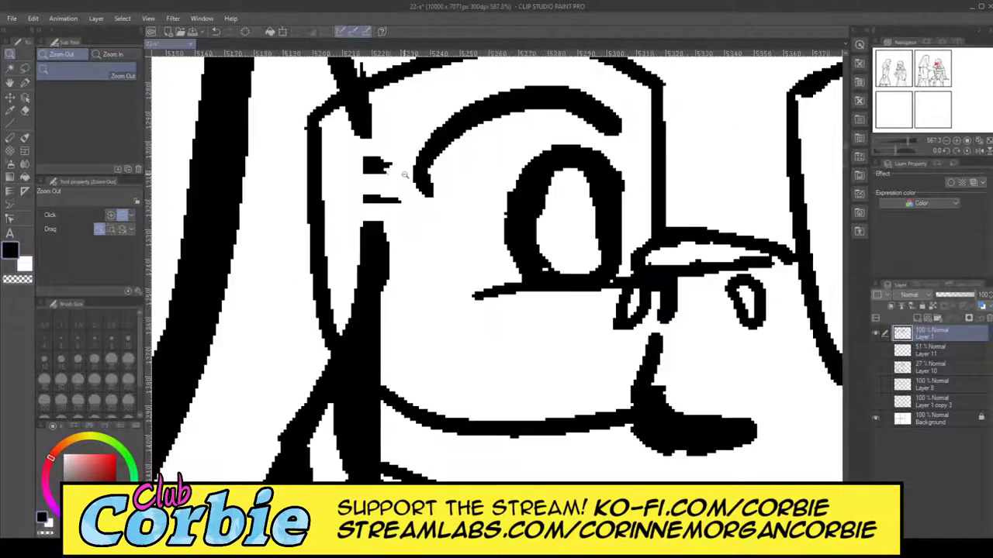
click(25, 82)
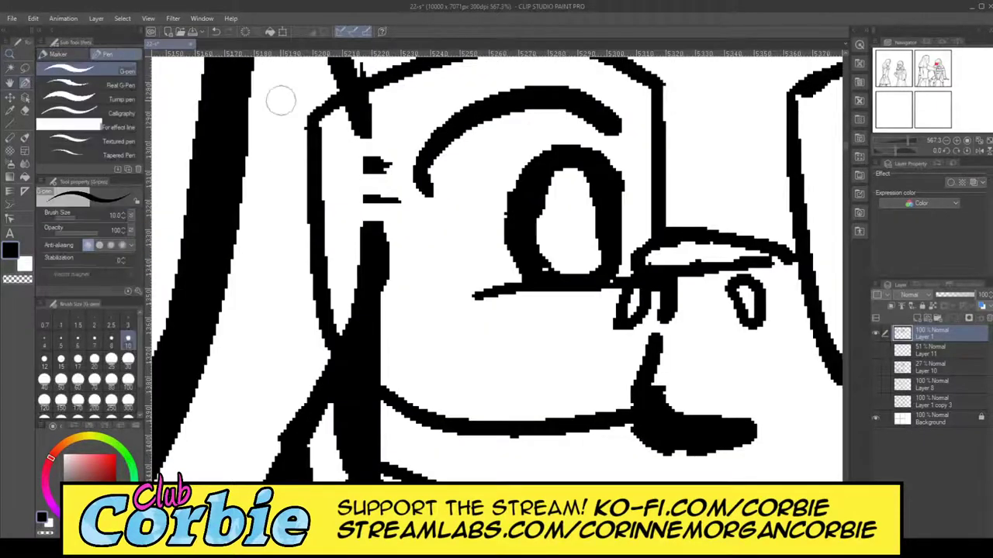
drag(310, 134, 390, 164)
key(ctrl+z)
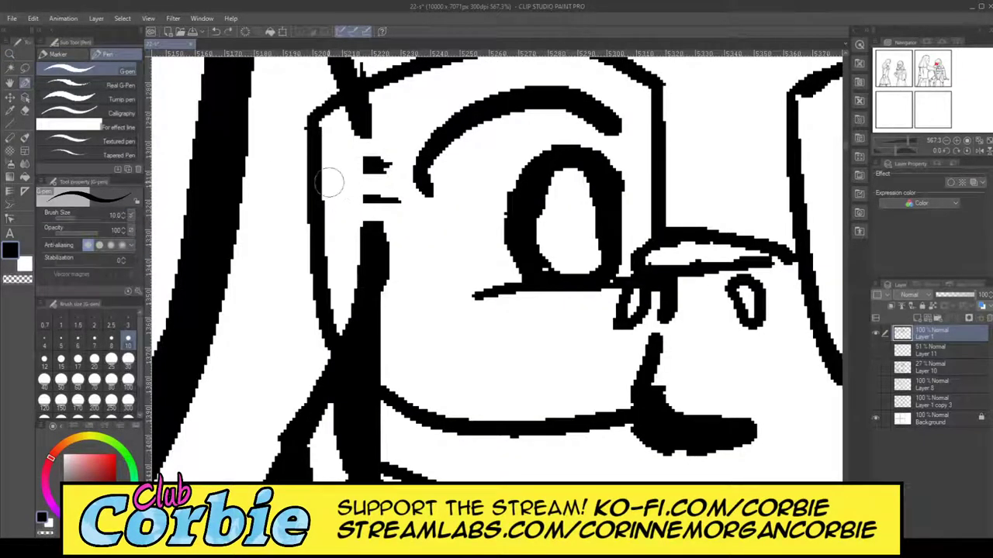
drag(316, 153, 390, 165)
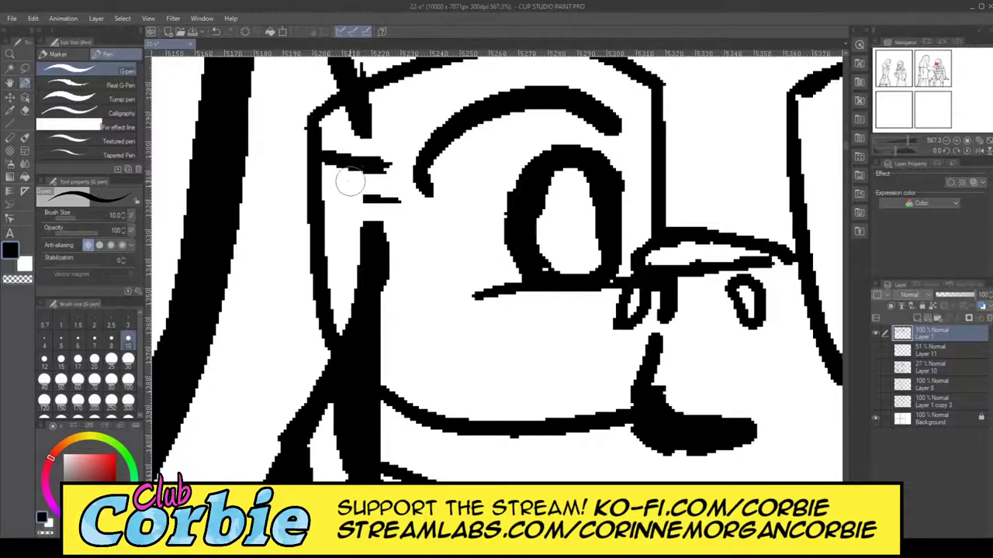
mouse_move(321, 191)
mouse_down()
mouse_move(362, 200)
mouse_move(352, 195)
mouse_move(361, 187)
mouse_move(365, 222)
mouse_move(364, 119)
mouse_up()
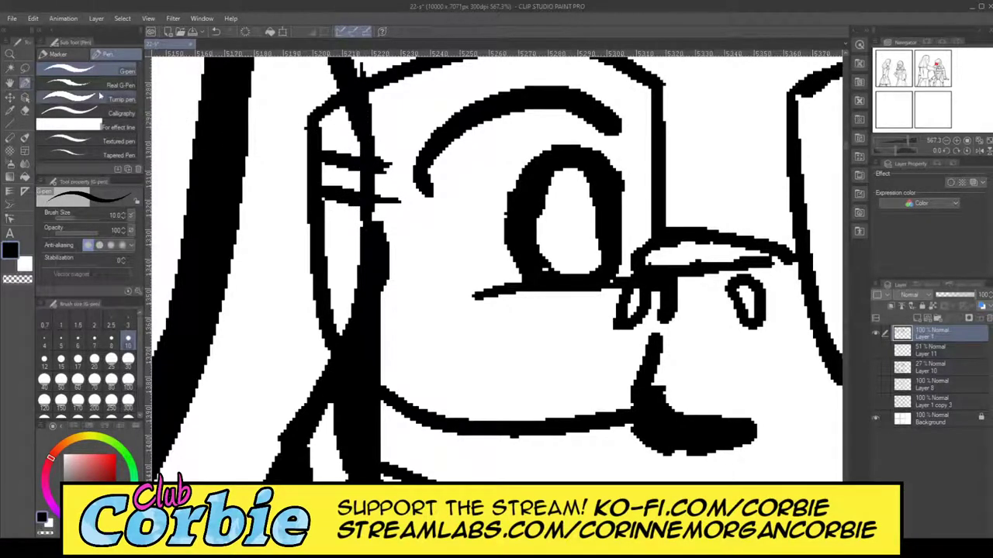
- Erase the bump protruding from the right lens's upper outer corner to make the frame corner clean
click(10, 53)
drag(350, 206, 284, 215)
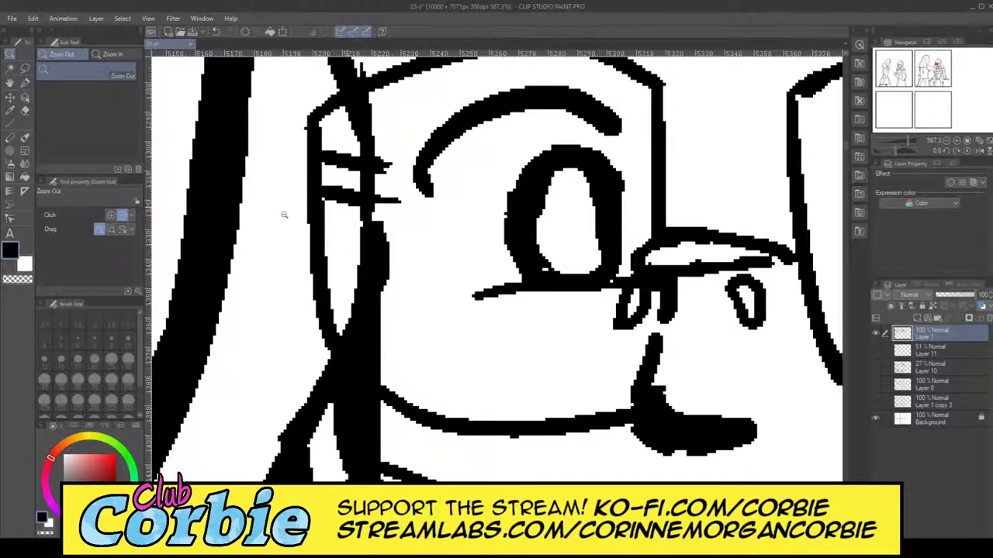
scroll(409, 221, up, 3)
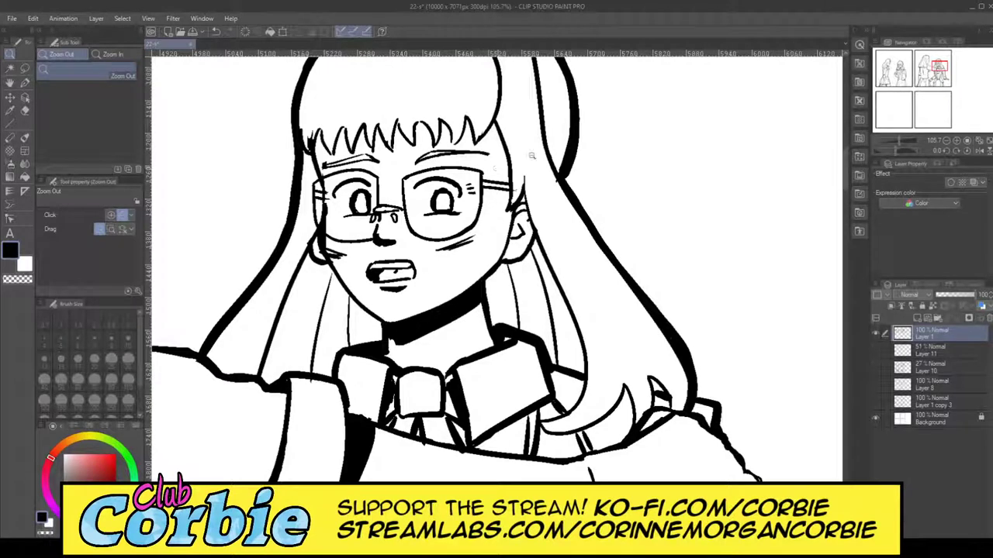
scroll(531, 155, up, 8)
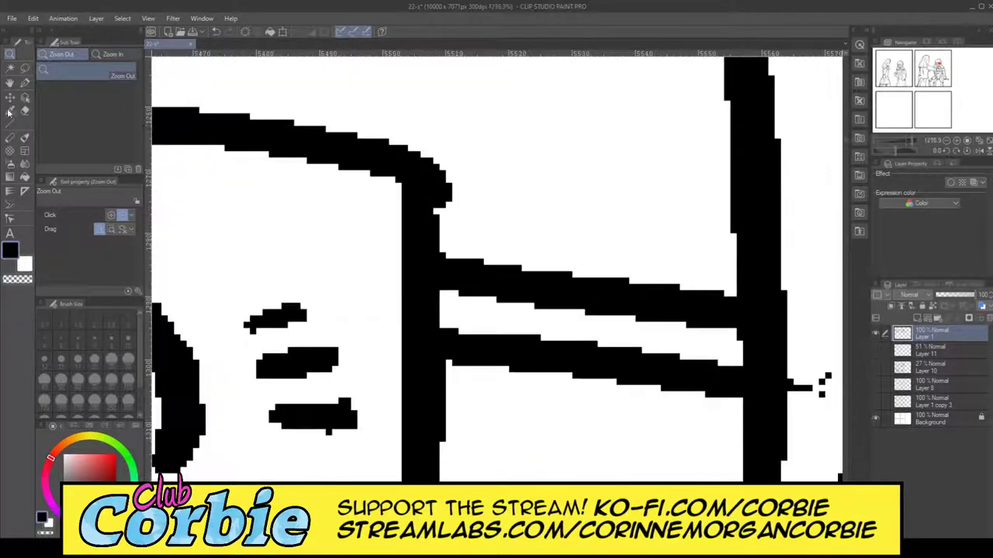
click(26, 110)
mouse_move(443, 178)
mouse_down()
mouse_move(474, 195)
mouse_move(403, 203)
mouse_up()
click(11, 55)
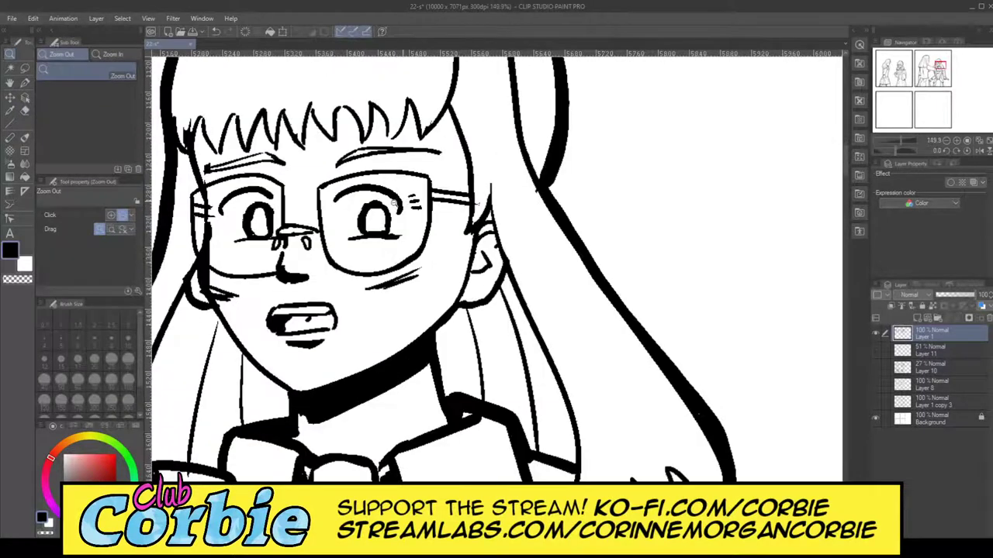
scroll(394, 203, down, 1)
scroll(291, 250, up, 1)
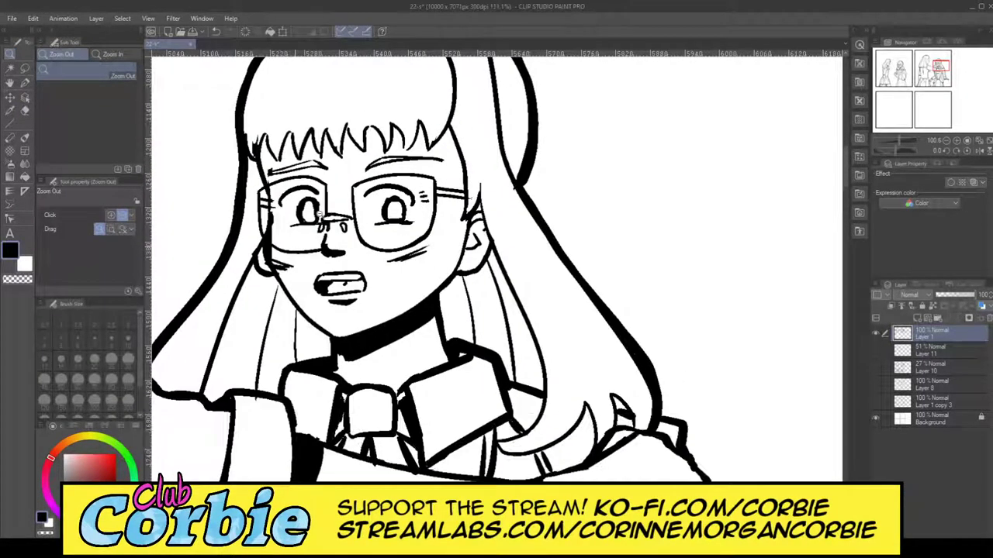
scroll(323, 215, up, 1)
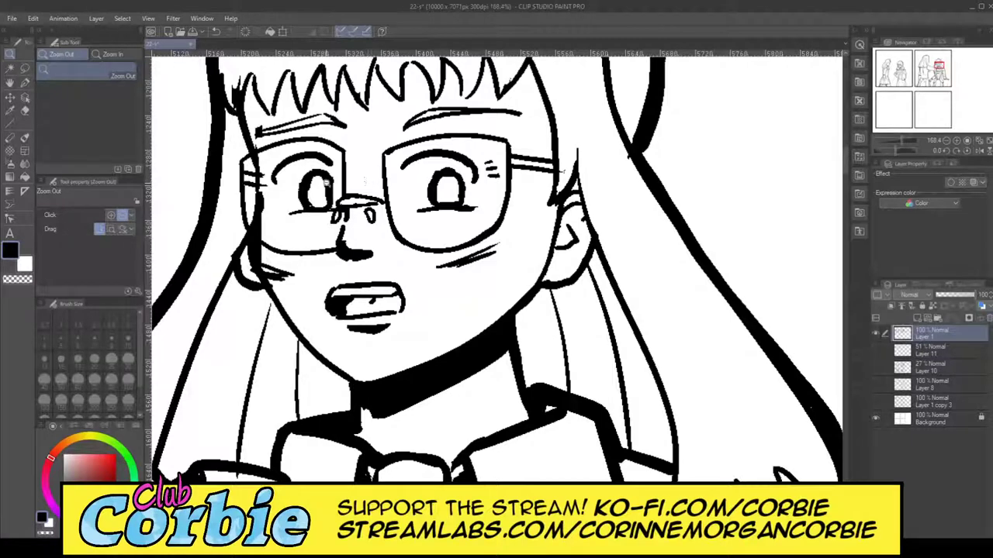
- Inspect the ponytailed character's glasses, eyes and face at close range and against the full panel for inking flaws
scroll(293, 163, up, 1)
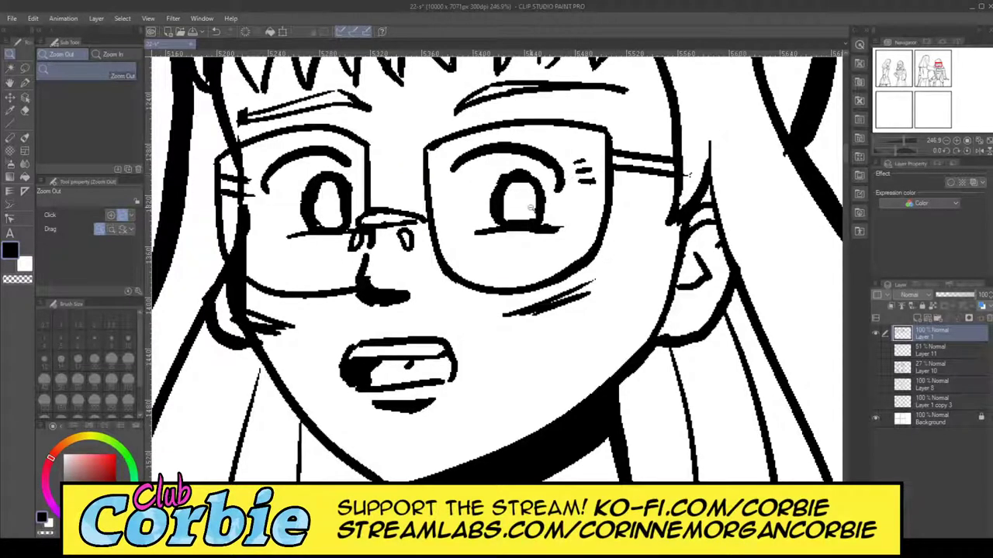
click(487, 226)
click(498, 229)
click(487, 253)
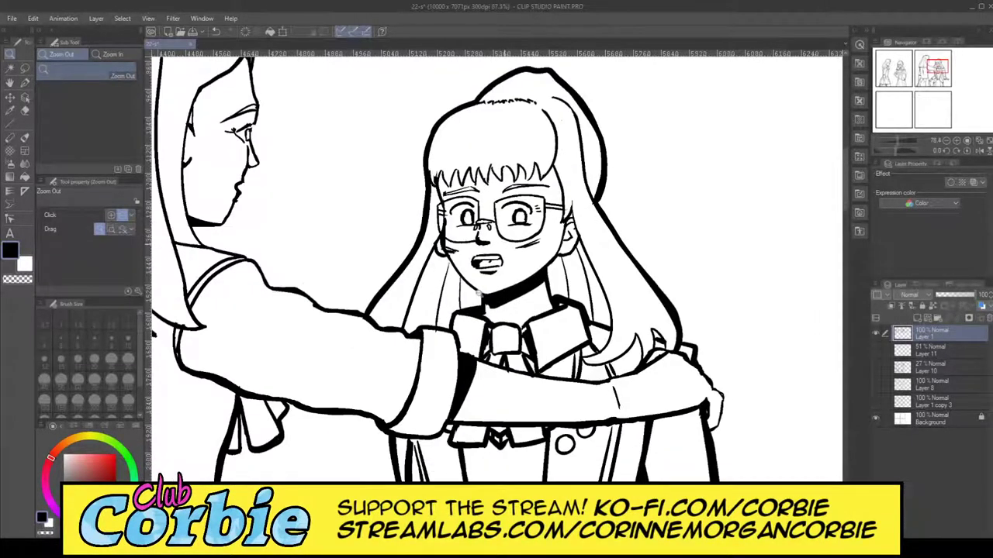
click(483, 292)
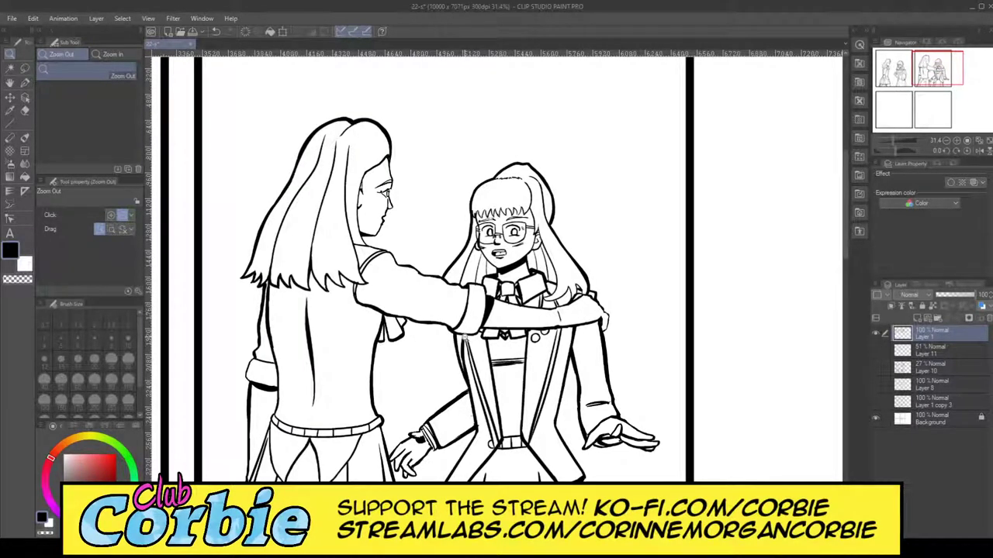
scroll(509, 205, up, 2)
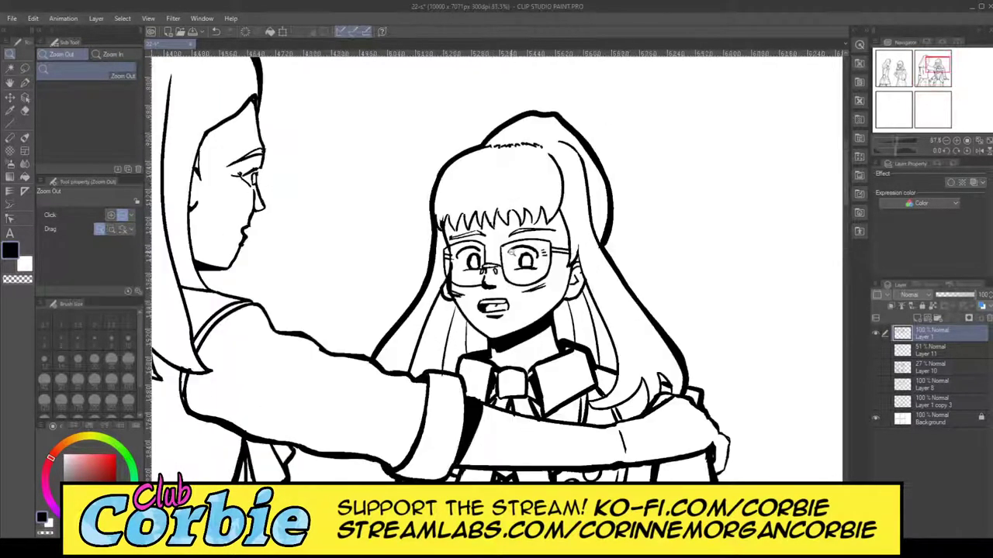
scroll(511, 277, up, 3)
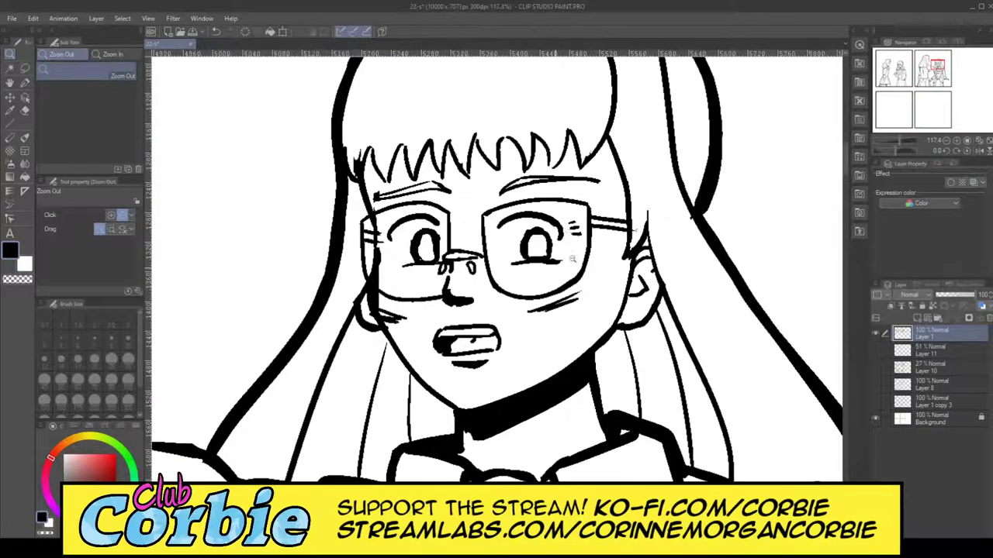
scroll(553, 232, up, 5)
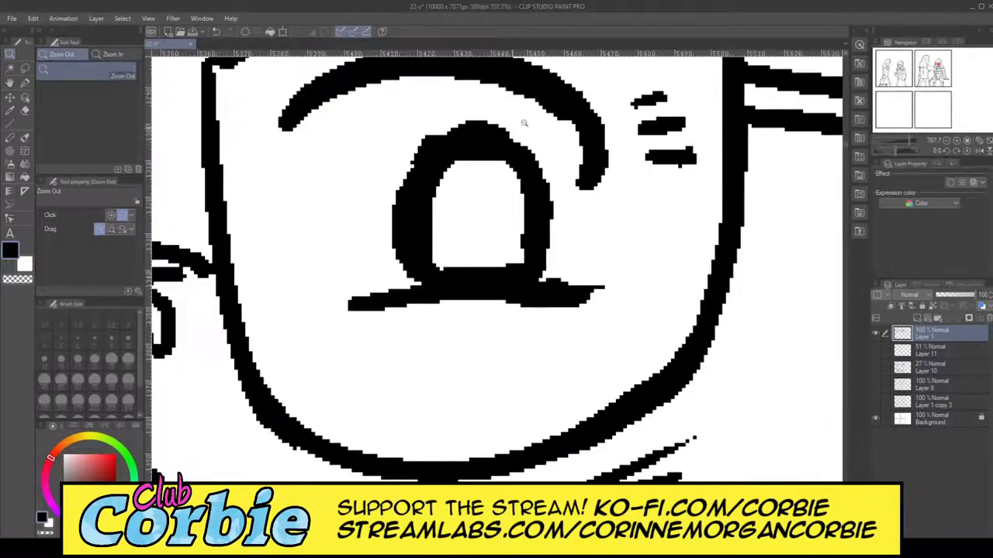
scroll(523, 122, up, 1)
click(25, 110)
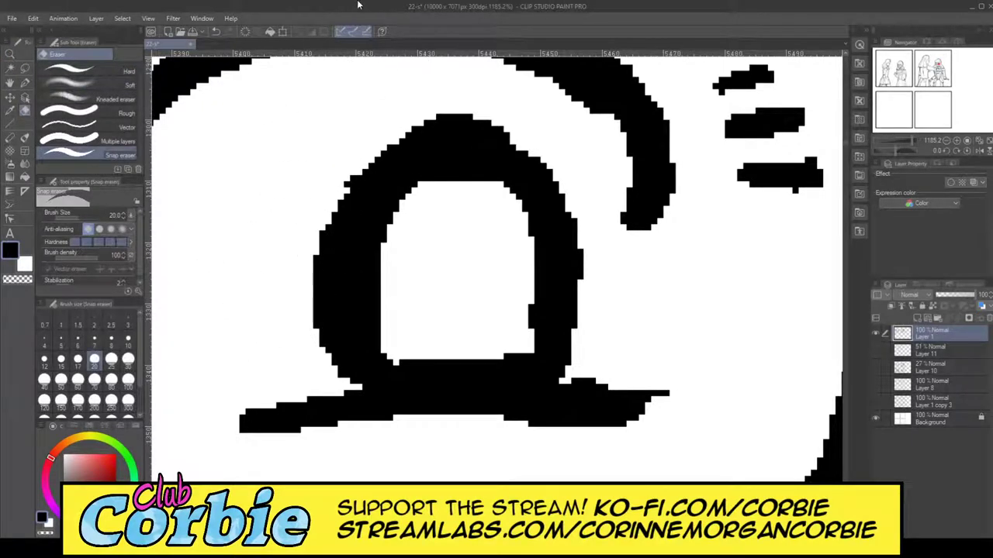
click(11, 55)
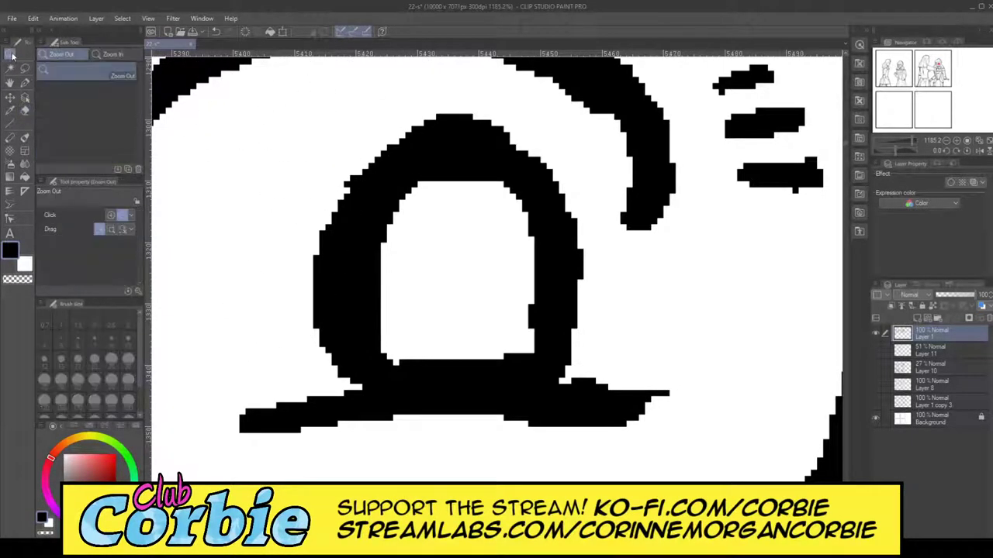
drag(493, 199, 449, 206)
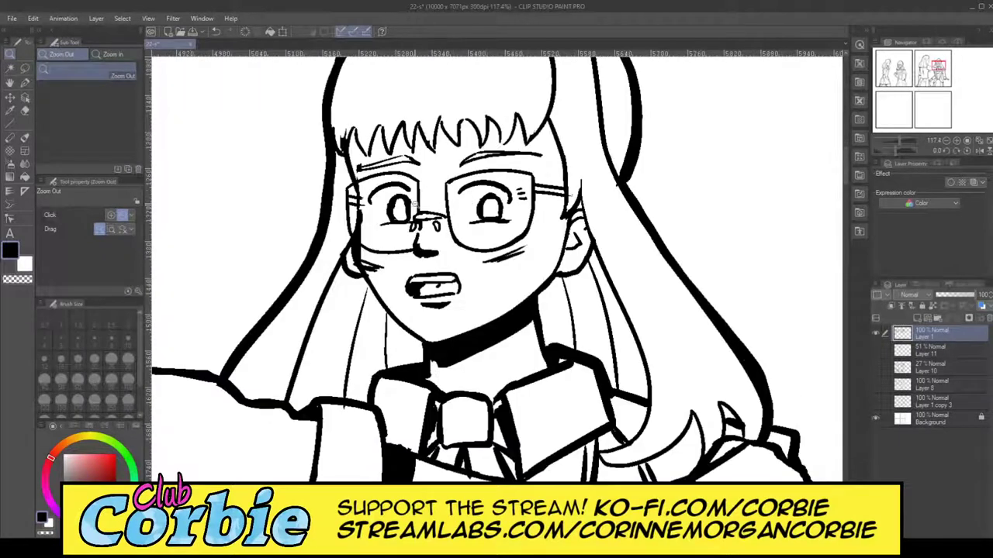
scroll(415, 203, up, 2)
scroll(441, 224, up, 2)
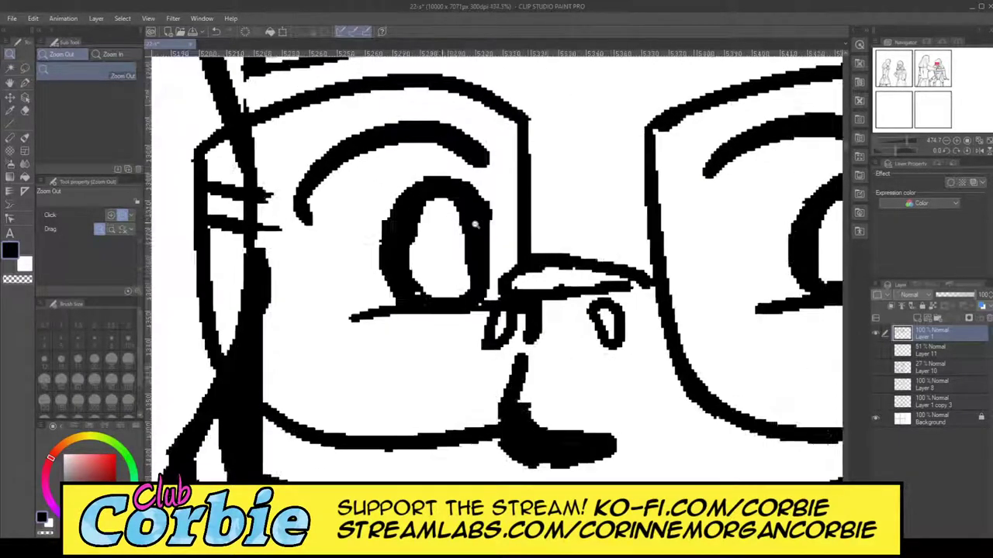
click(25, 110)
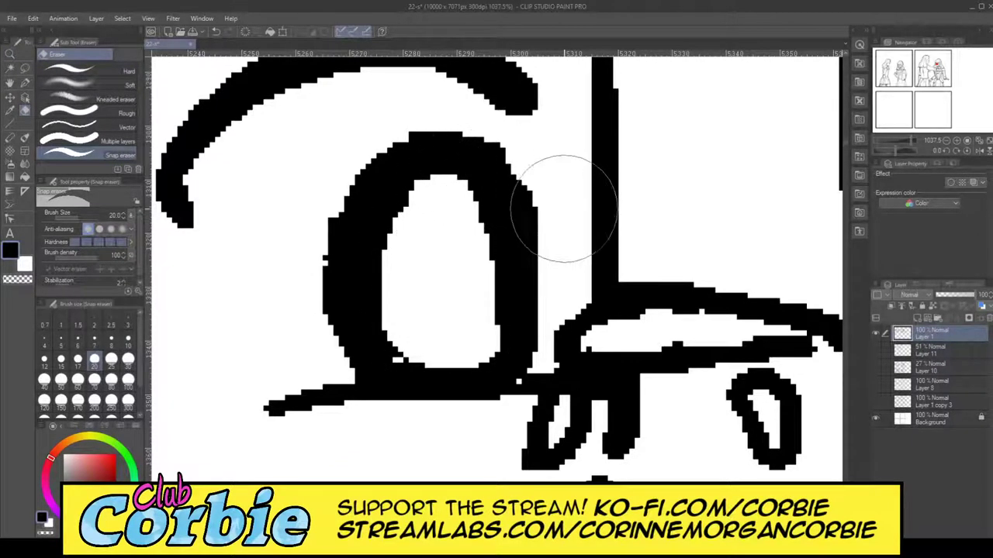
click(10, 54)
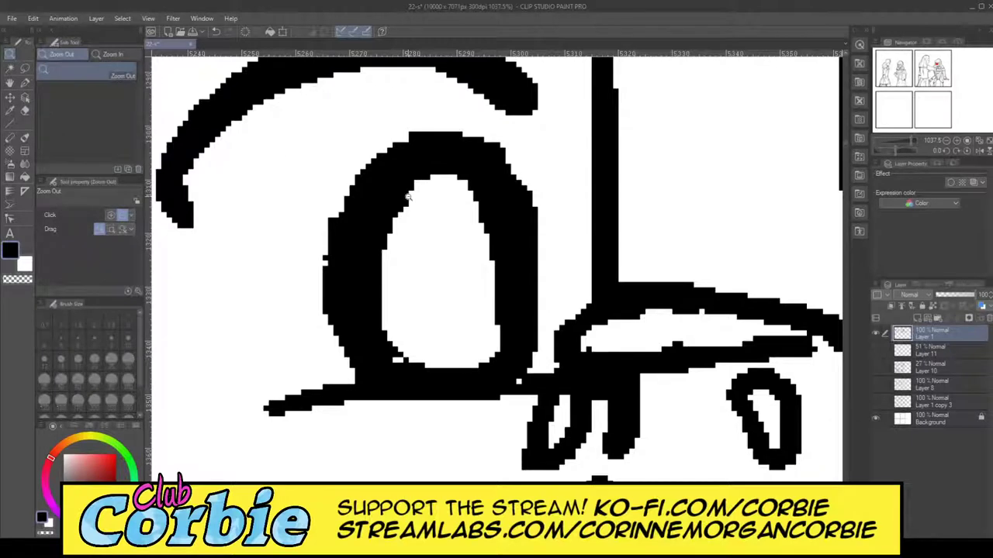
drag(408, 197, 363, 217)
scroll(412, 208, down, 2)
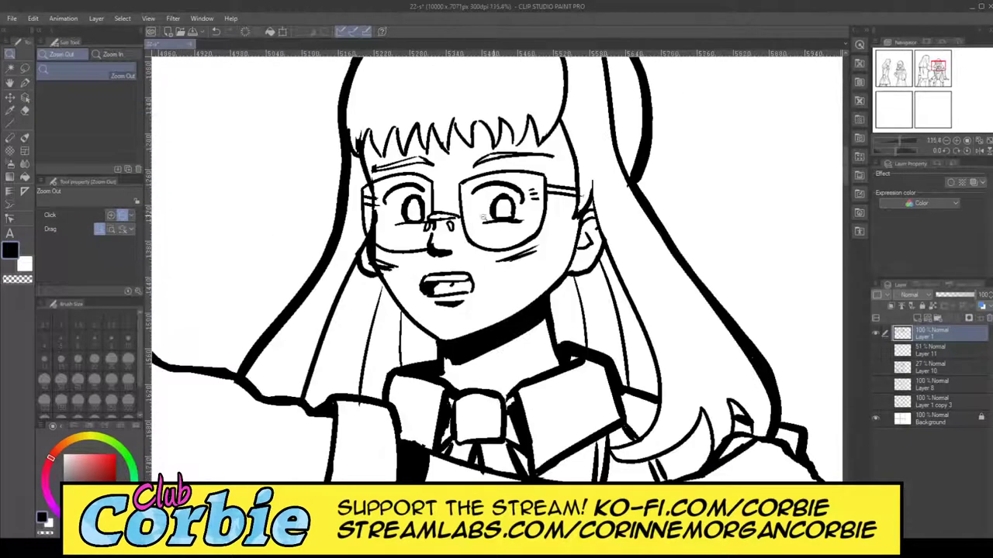
scroll(470, 222, down, 3)
scroll(535, 251, up, 3)
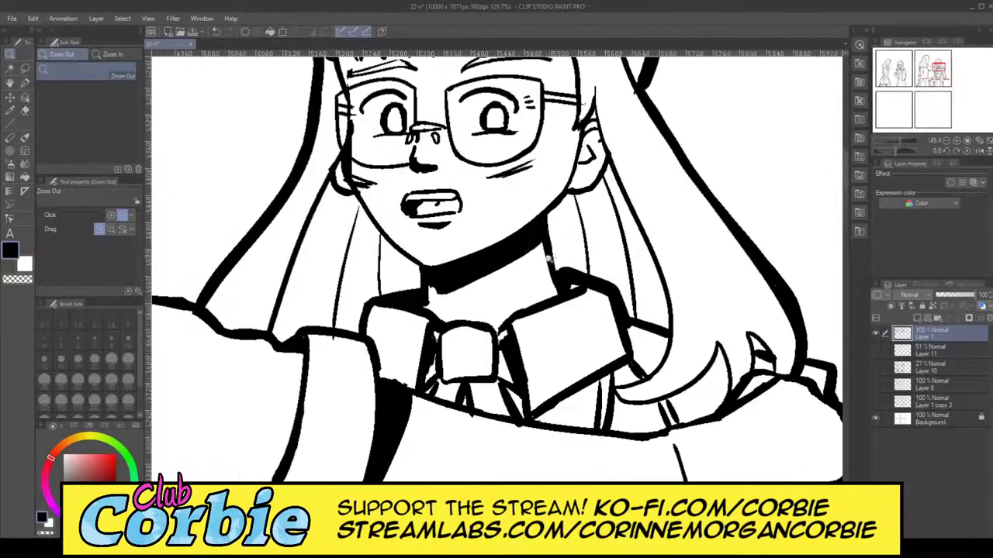
- Fill the notch in the black neck shadow below the chin with the G-pen, squaring off its lower left end
scroll(512, 250, up, 5)
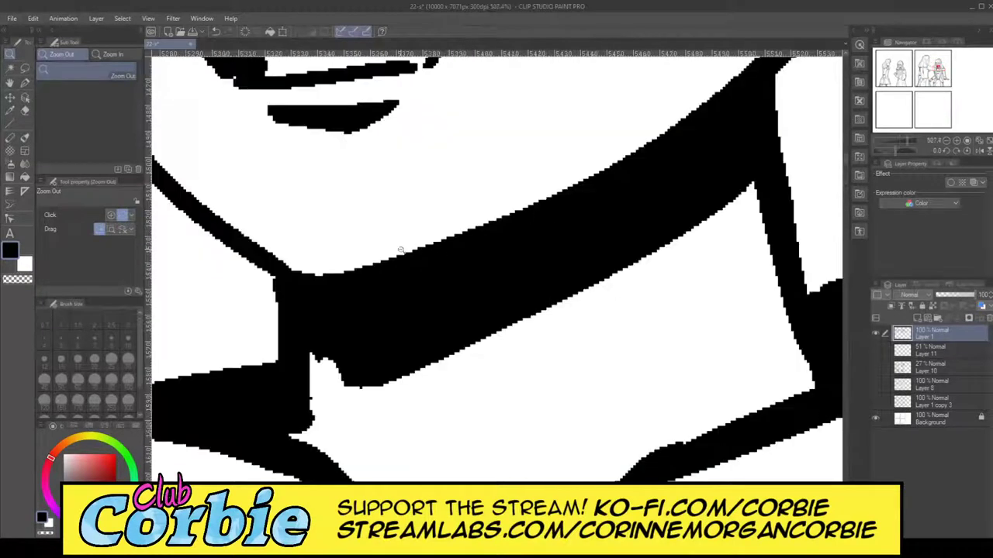
click(24, 82)
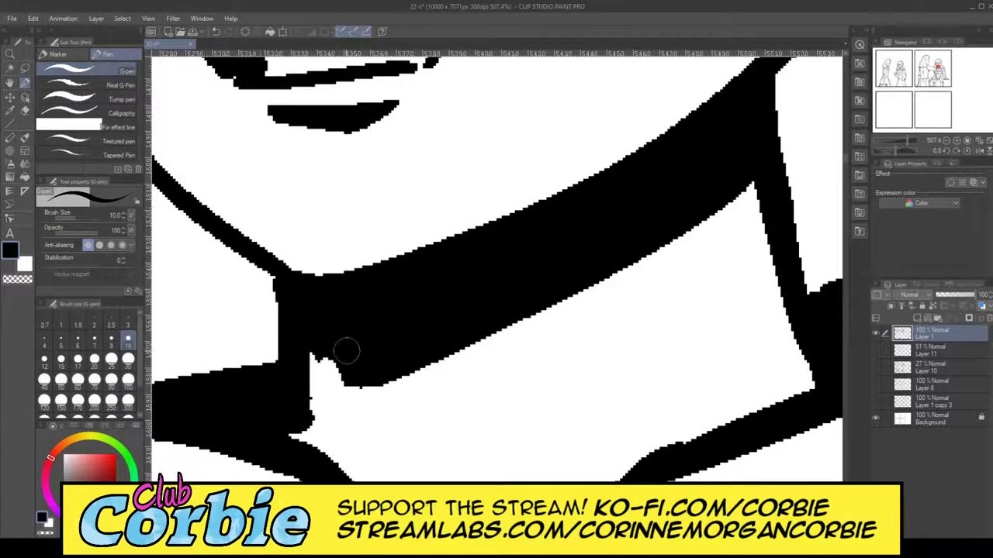
mouse_move(344, 350)
mouse_down()
mouse_move(303, 370)
mouse_move(308, 356)
mouse_up()
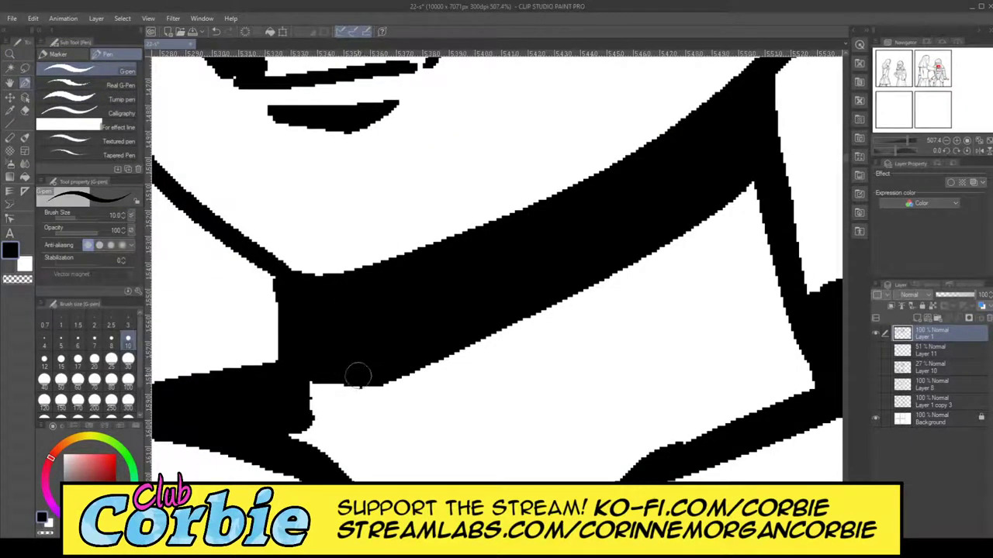
drag(371, 374, 287, 369)
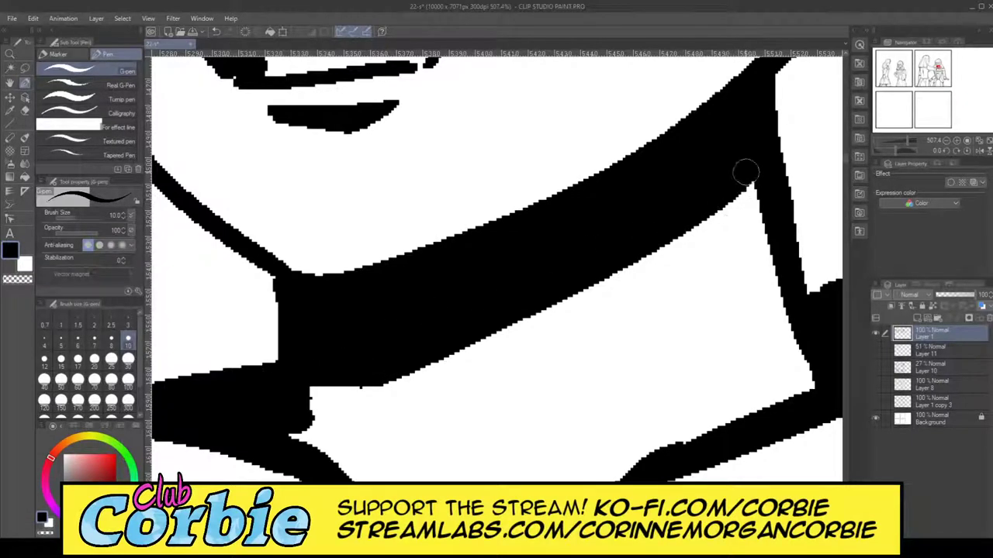
click(10, 54)
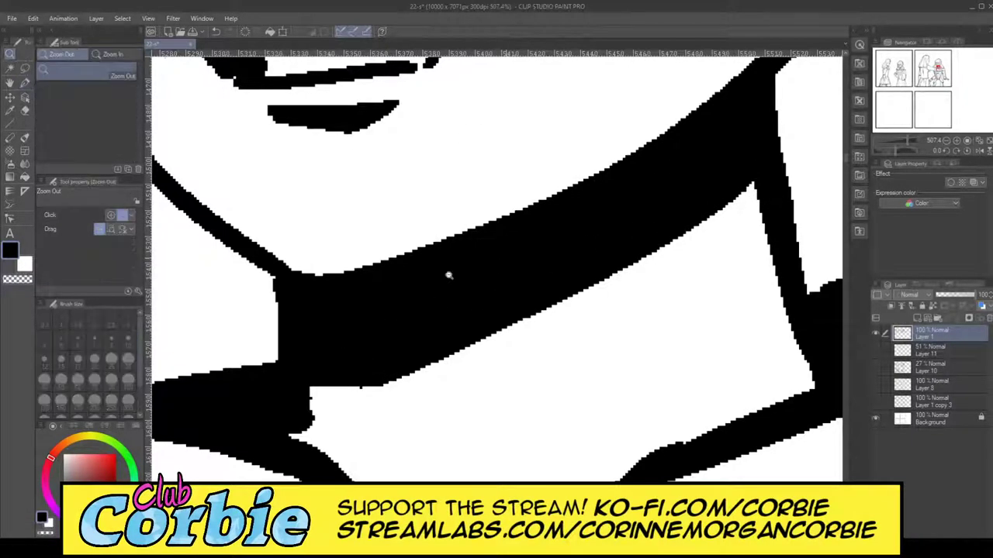
drag(513, 259, 581, 233)
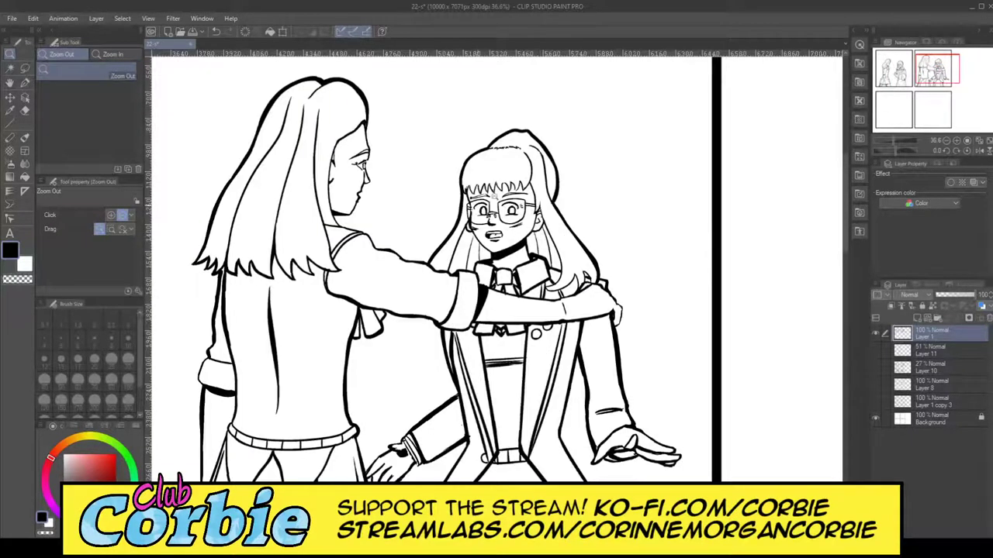
- Fill the small notch where the ponytailed character's right neck line meets the top of the shirt collar with the G-pen
scroll(506, 205, up, 2)
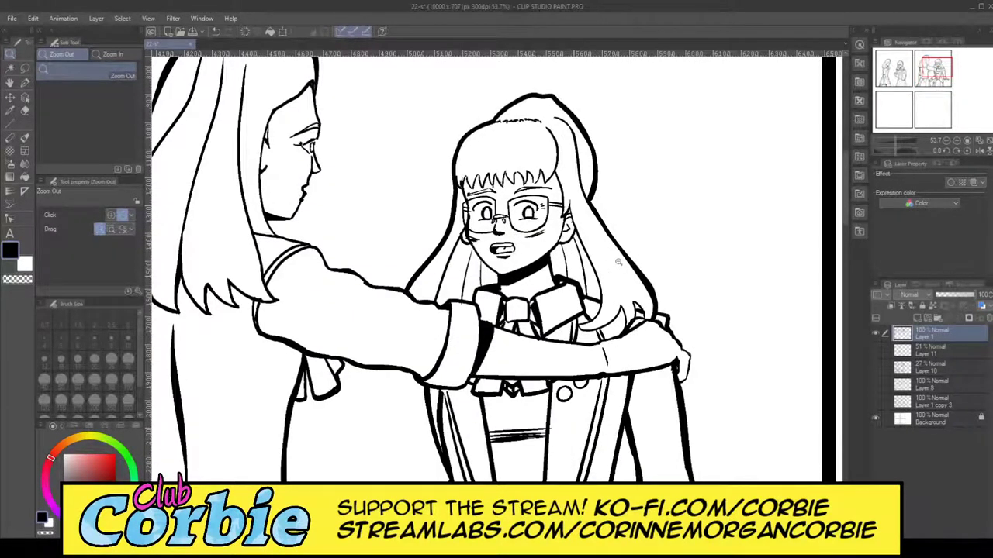
scroll(567, 279, up, 8)
scroll(539, 227, up, 7)
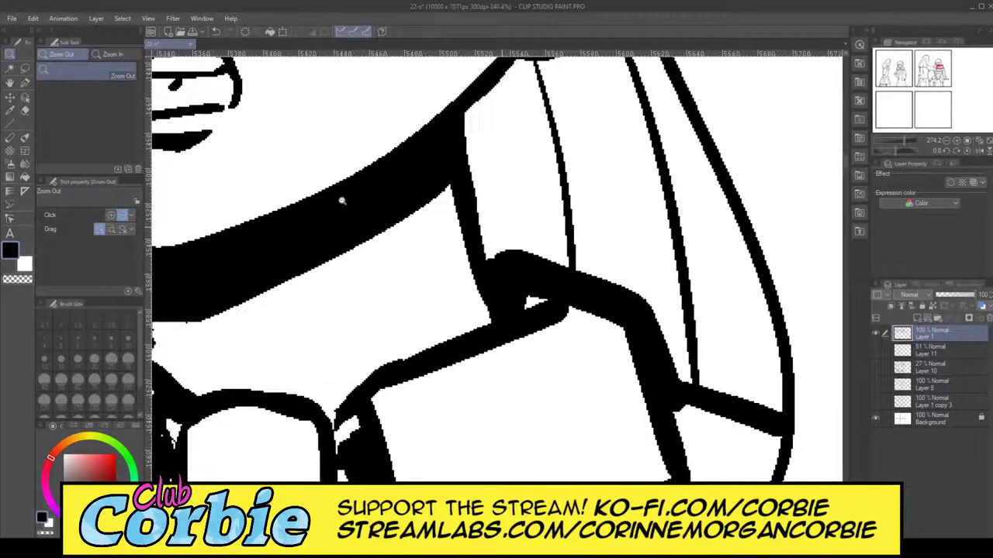
key(p)
mouse_move(500, 291)
mouse_down()
mouse_move(463, 304)
mouse_move(546, 319)
mouse_move(427, 331)
mouse_up()
click(10, 54)
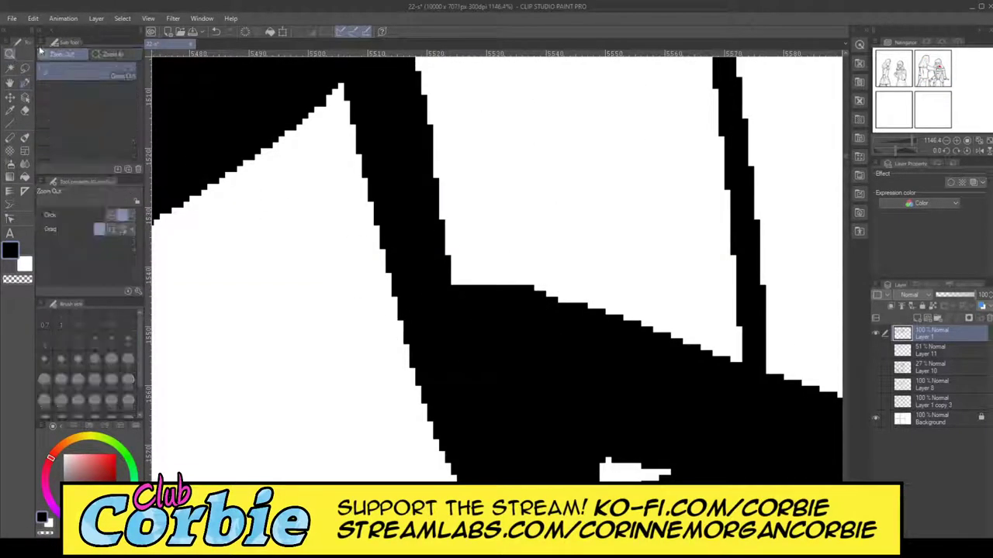
drag(571, 240, 463, 274)
- Thicken and smooth the upper outline of the ponytailed character's lowered left-side hand with the G-pen, filling its white gaps
scroll(535, 249, up, 2)
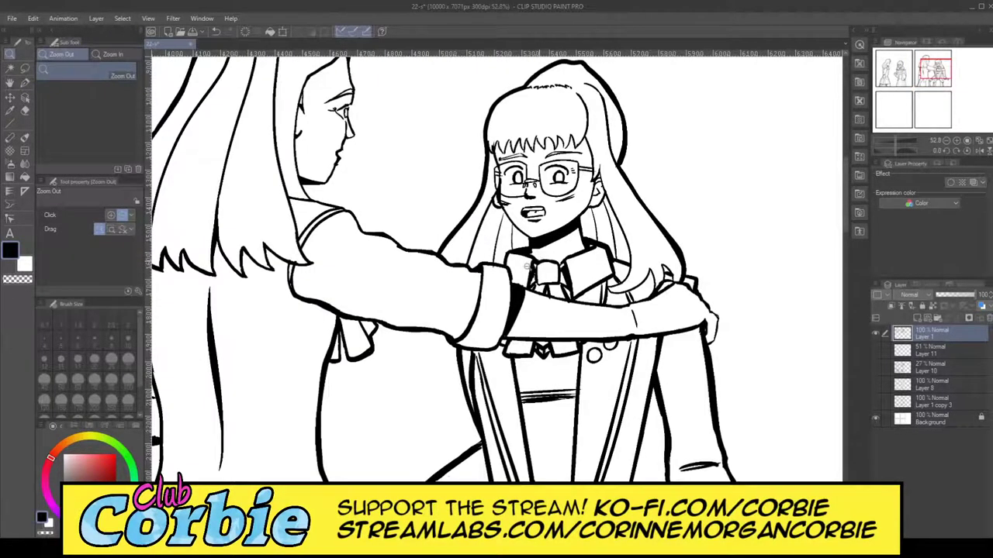
scroll(526, 265, down, 2)
scroll(496, 209, down, 1)
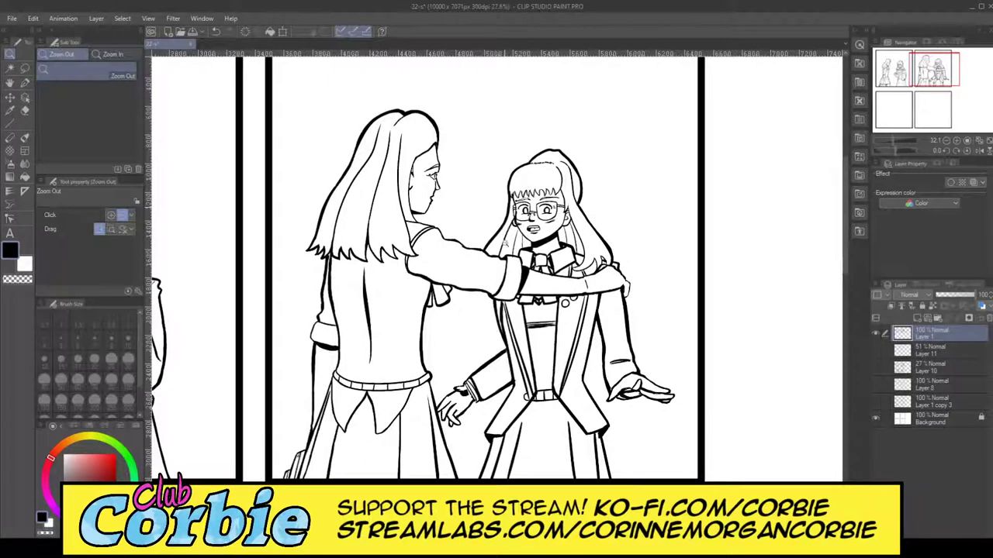
scroll(504, 242, down, 1)
scroll(581, 216, up, 2)
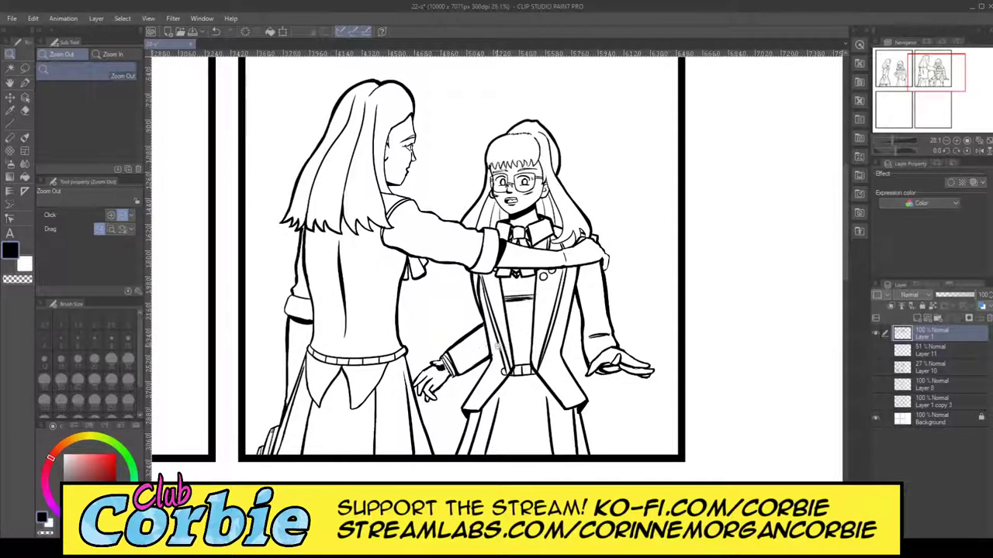
scroll(466, 366, up, 5)
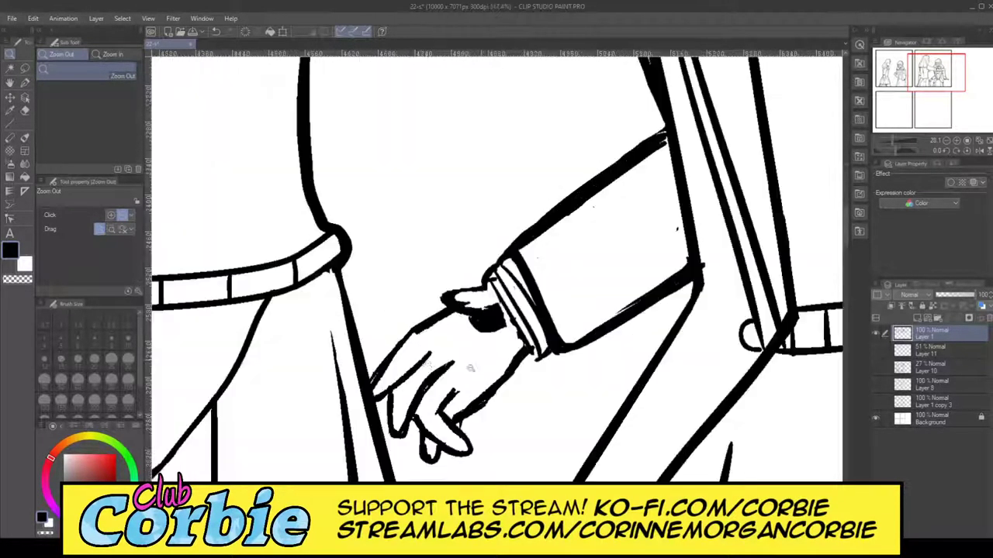
scroll(444, 350, up, 5)
scroll(445, 350, down, 5)
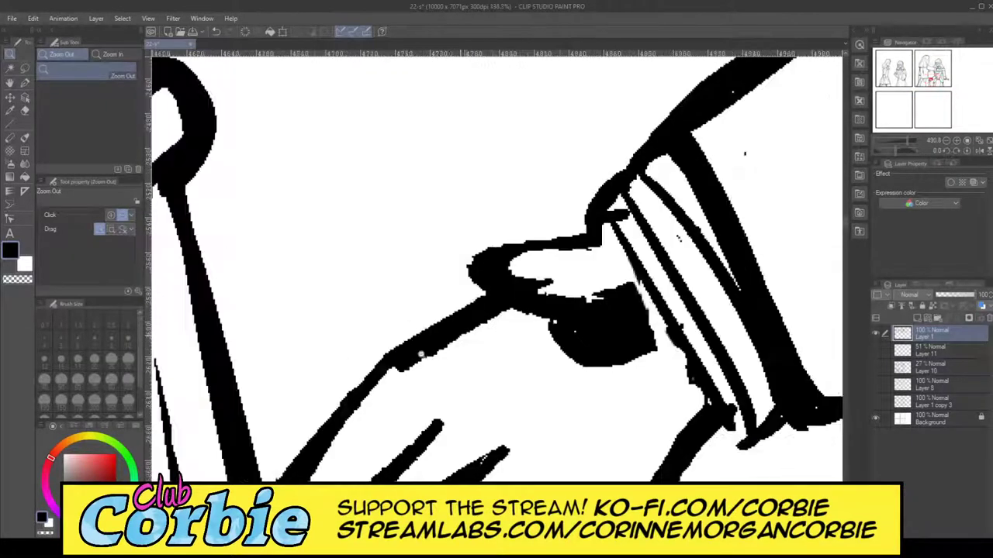
scroll(520, 333, up, 3)
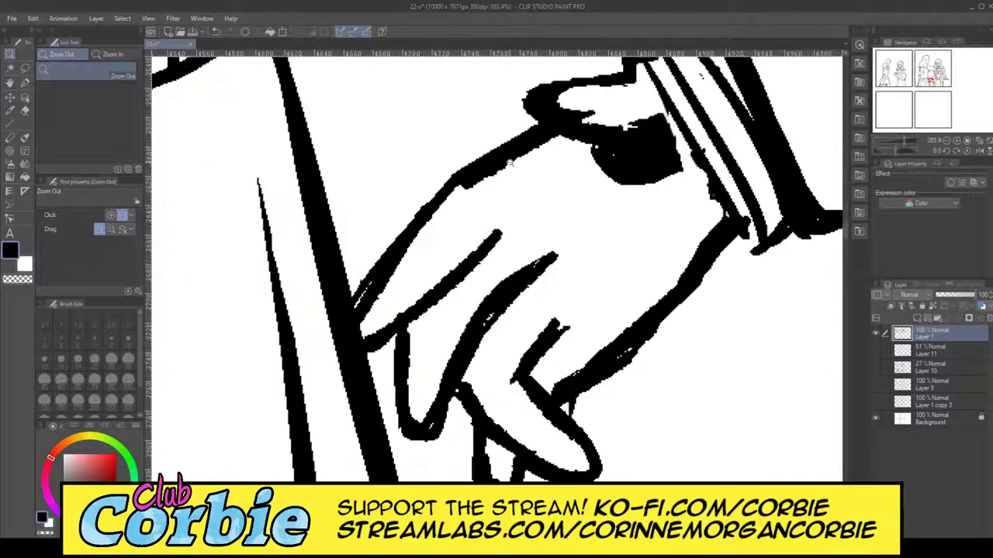
scroll(530, 135, up, 1)
scroll(438, 206, down, 1)
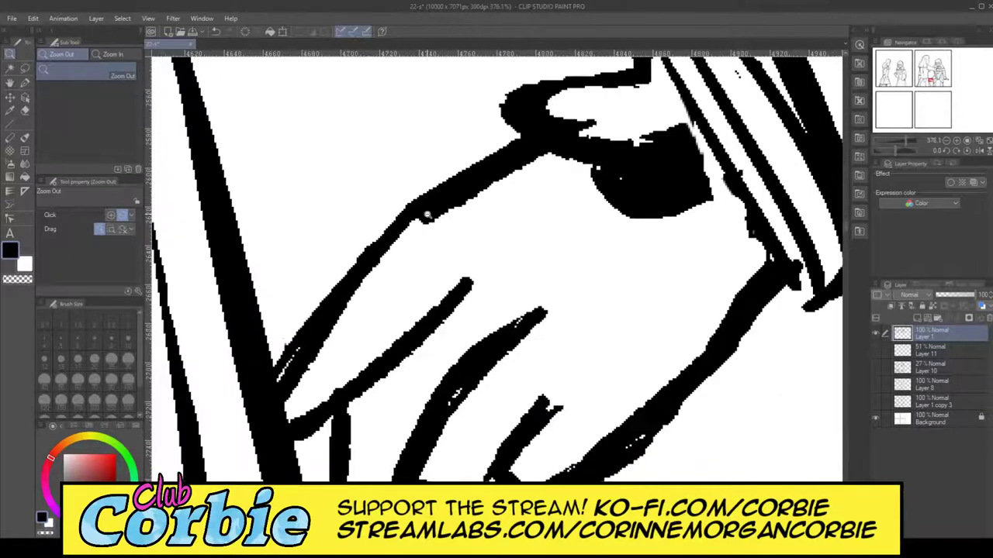
drag(427, 217, 430, 217)
click(24, 82)
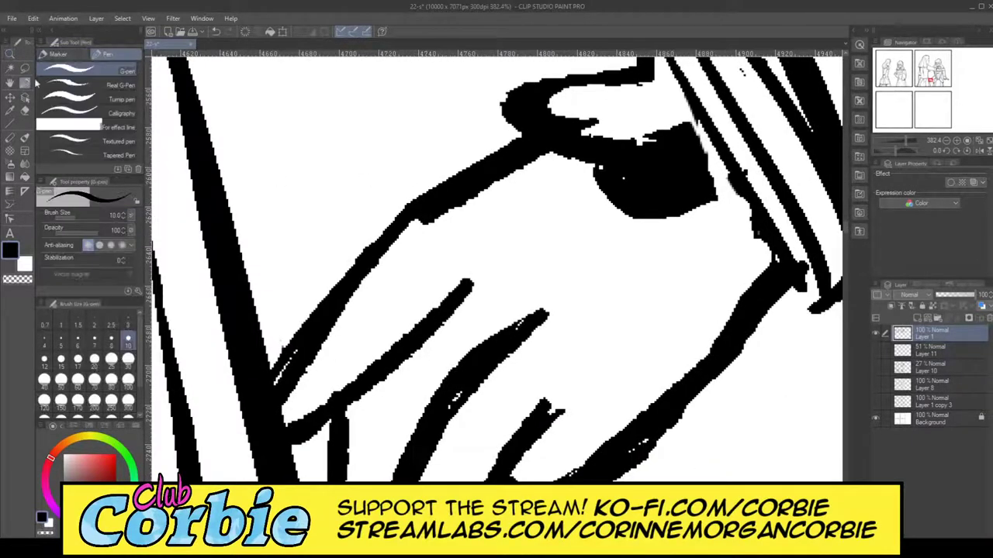
mouse_move(333, 308)
mouse_down()
mouse_move(382, 259)
mouse_move(313, 321)
mouse_move(450, 209)
mouse_move(378, 255)
mouse_move(445, 199)
mouse_up()
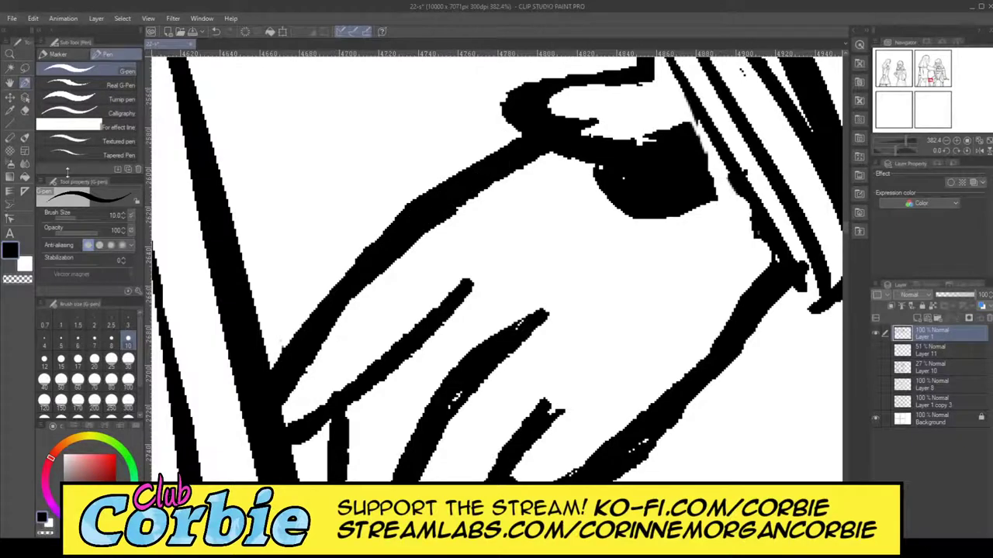
- Erase the ragged ink marks inside the thumb of the lowered hand with the Snap eraser at size 20
click(25, 111)
mouse_move(571, 110)
mouse_down()
mouse_move(569, 101)
mouse_move(645, 111)
mouse_up()
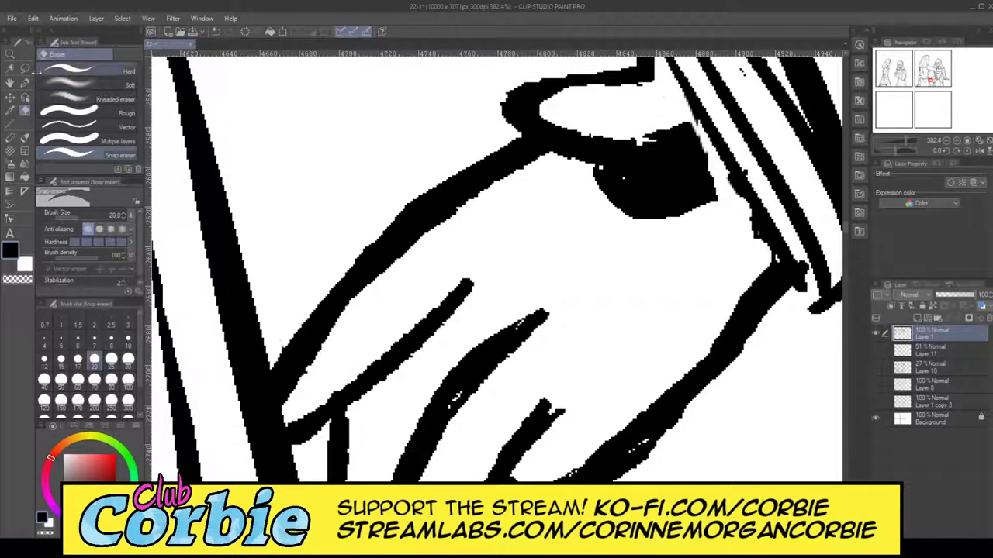
- Extend the lowered hand's thumb shadow and short finger line with the G-pen, filling gaps in its lower outline and cuff corner
click(24, 82)
mouse_move(708, 185)
mouse_down()
mouse_move(690, 129)
mouse_move(716, 190)
mouse_move(713, 149)
mouse_up()
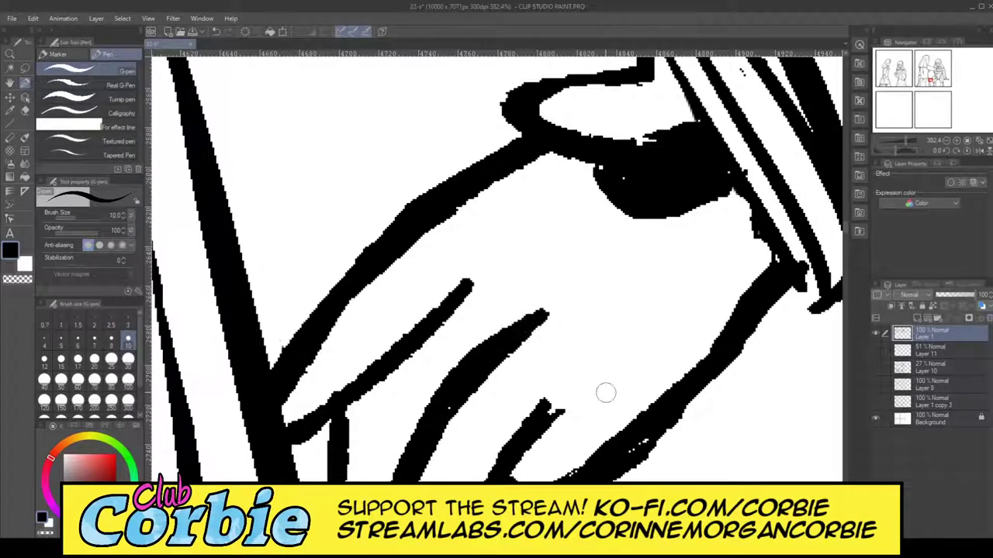
mouse_move(578, 376)
mouse_down()
mouse_move(547, 397)
mouse_move(545, 414)
mouse_up()
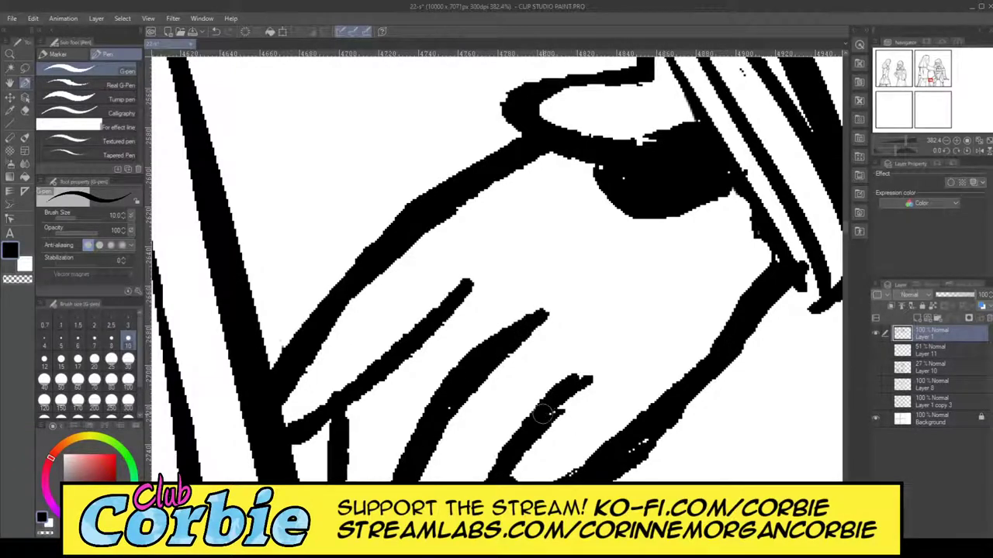
drag(649, 446, 627, 459)
drag(798, 283, 814, 305)
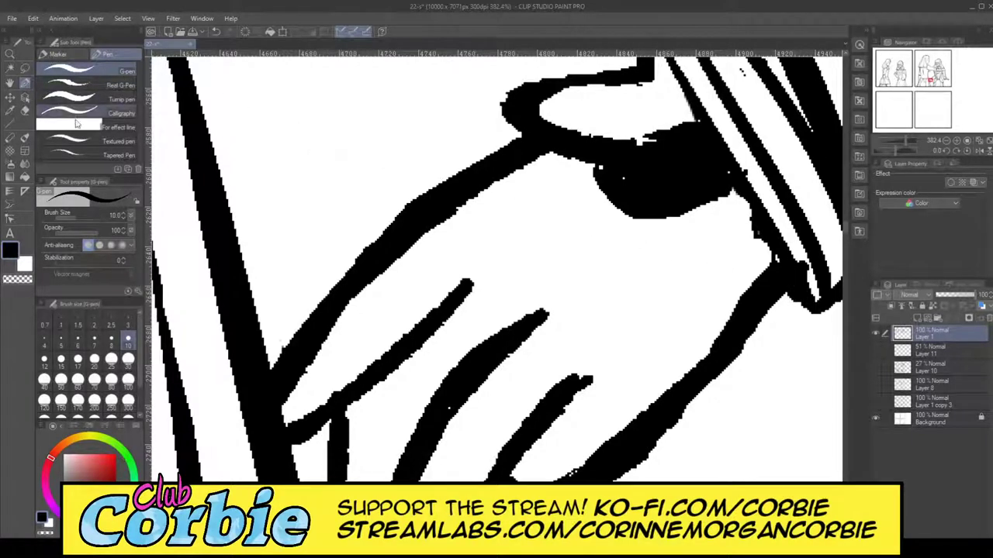
- Fill the white gaps and ragged spots along the finger lines of the ponytailed character's outstretched hand with the G-pen
click(25, 110)
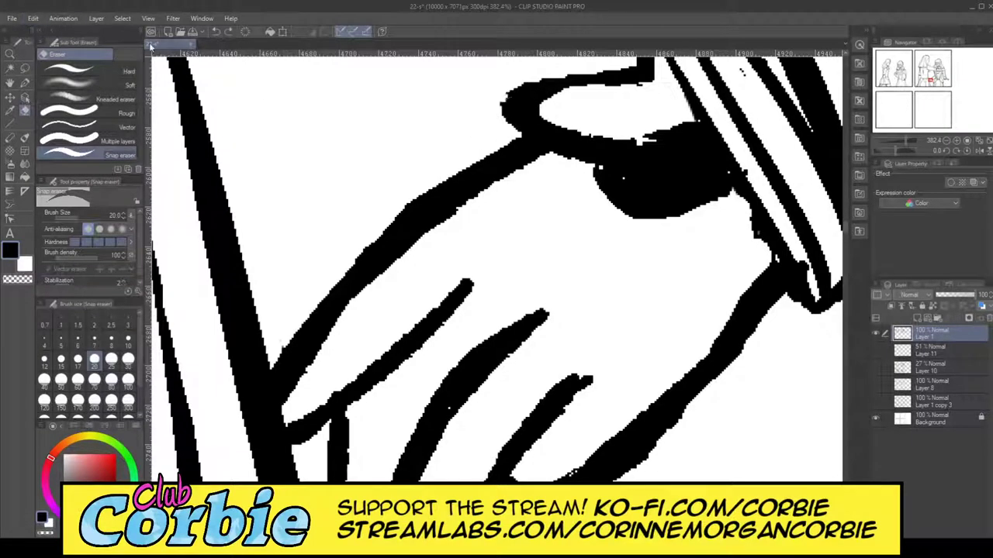
click(10, 54)
drag(421, 211, 394, 214)
drag(475, 207, 411, 208)
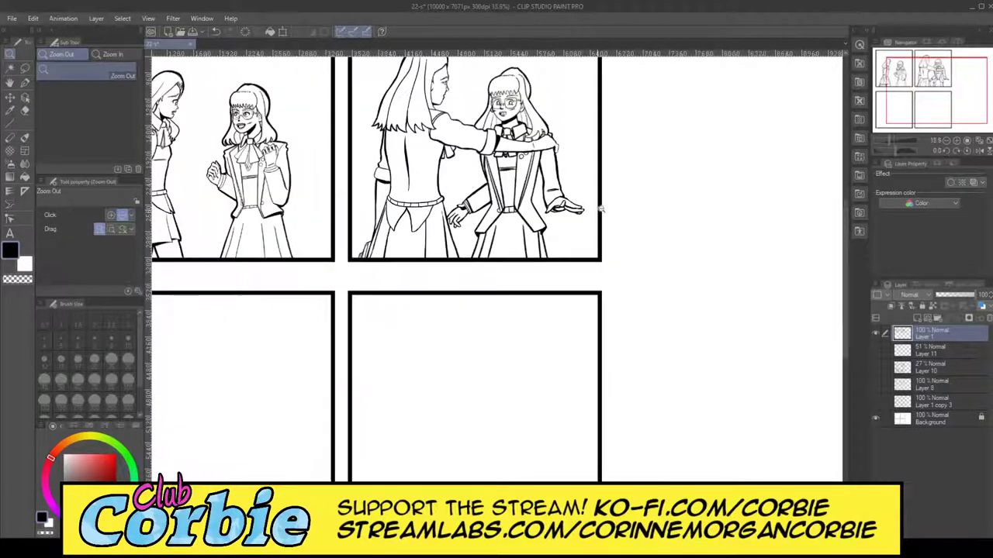
drag(600, 171, 620, 206)
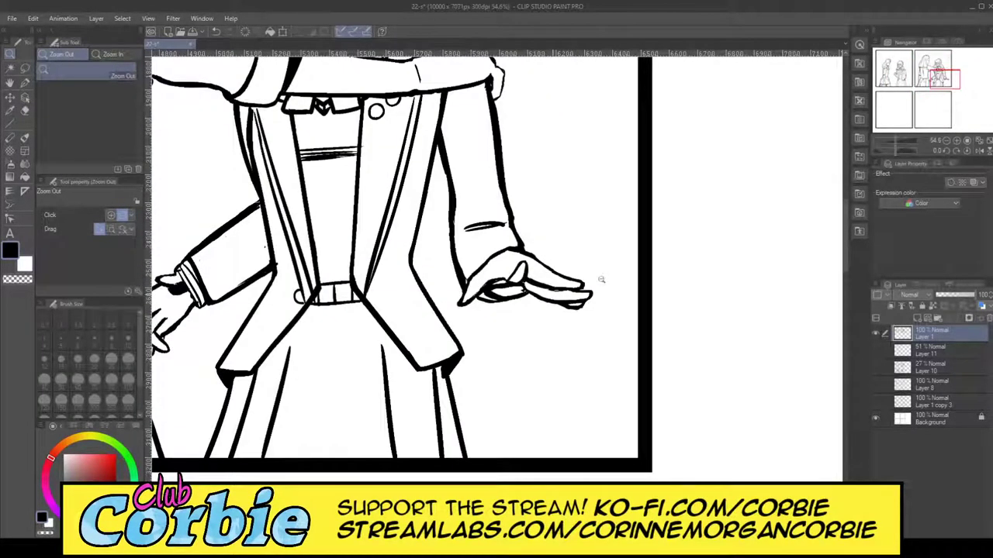
scroll(587, 284, up, 5)
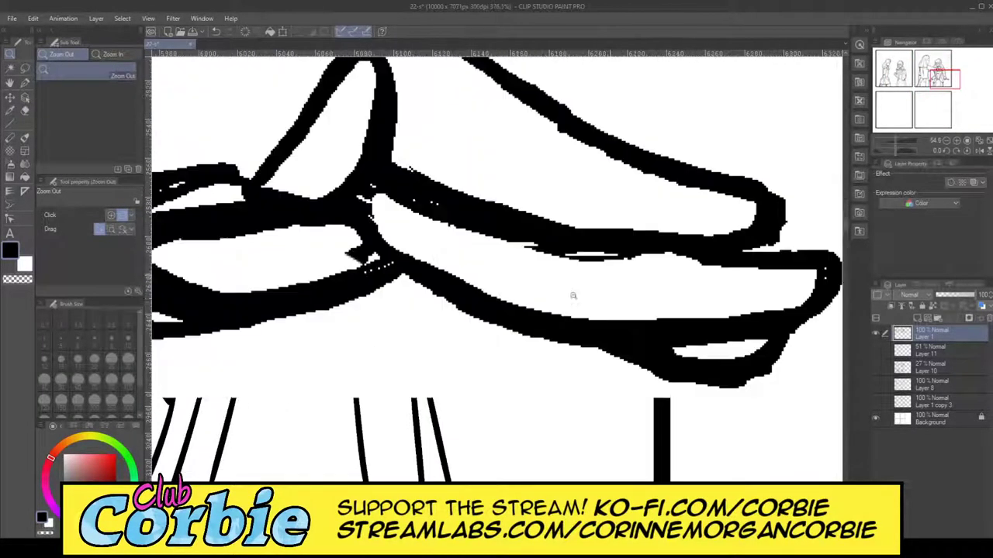
click(24, 82)
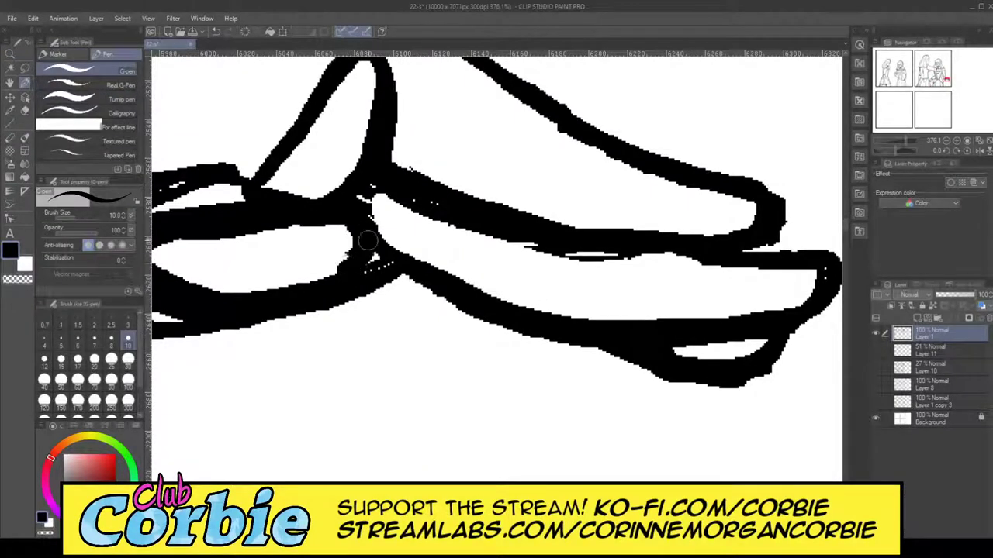
mouse_move(368, 256)
mouse_down()
mouse_move(362, 217)
mouse_move(381, 263)
mouse_up()
mouse_move(532, 249)
mouse_down()
mouse_move(611, 260)
mouse_move(740, 266)
mouse_up()
mouse_move(645, 258)
mouse_down()
mouse_move(754, 250)
mouse_move(780, 220)
mouse_move(754, 187)
mouse_up()
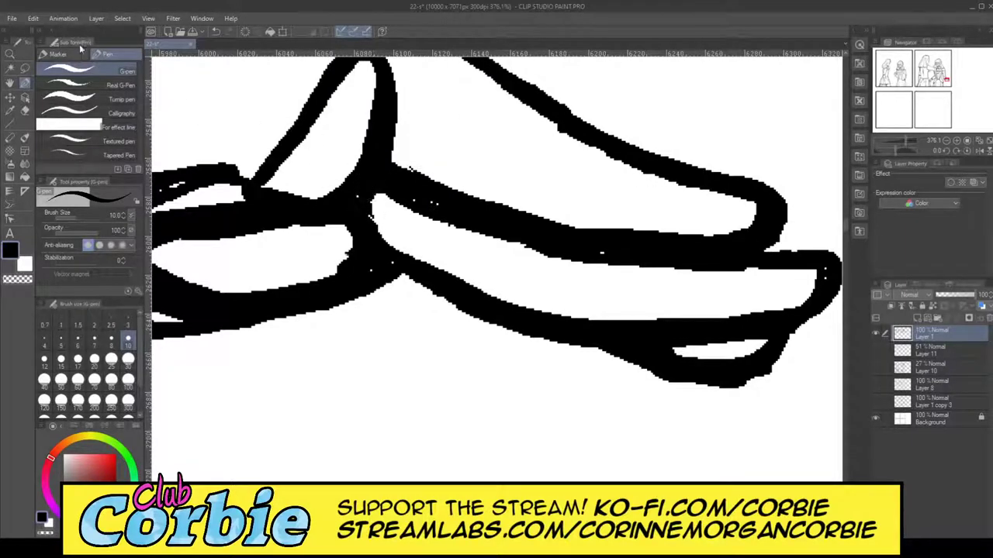
- Compare the inked second panel with the rough speech balloon lettering on Layer 8 by toggling that layer's visibility
click(10, 55)
drag(506, 174, 460, 245)
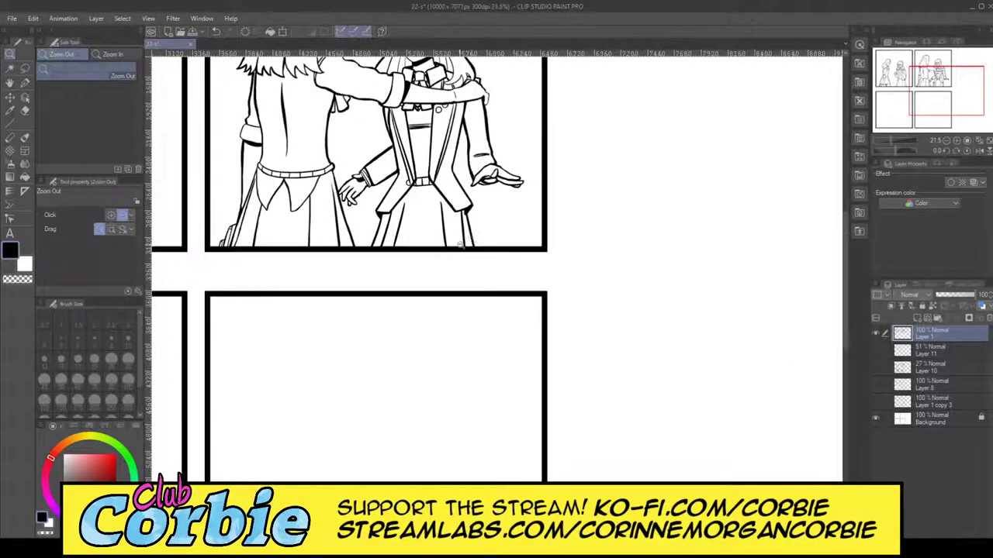
click(467, 194)
click(470, 84)
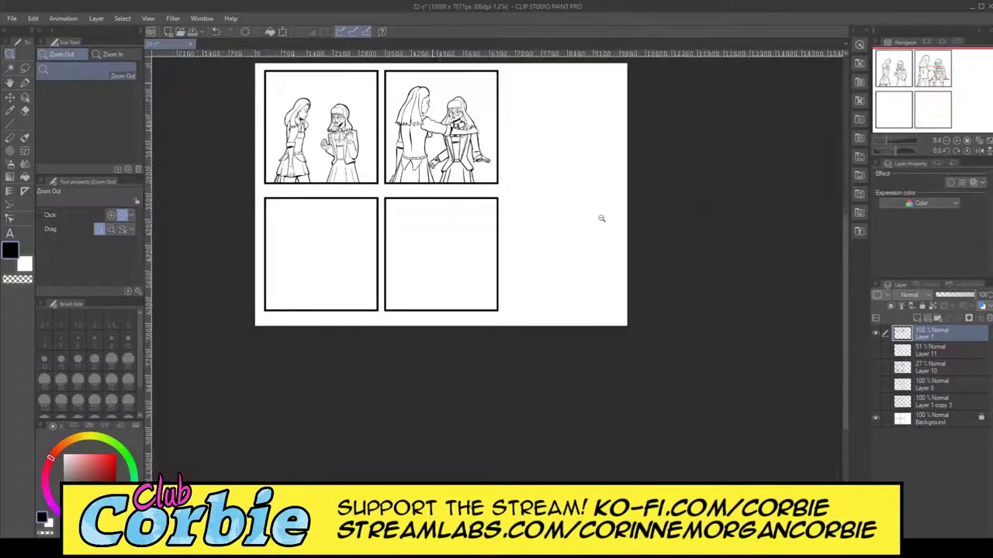
drag(601, 218, 695, 236)
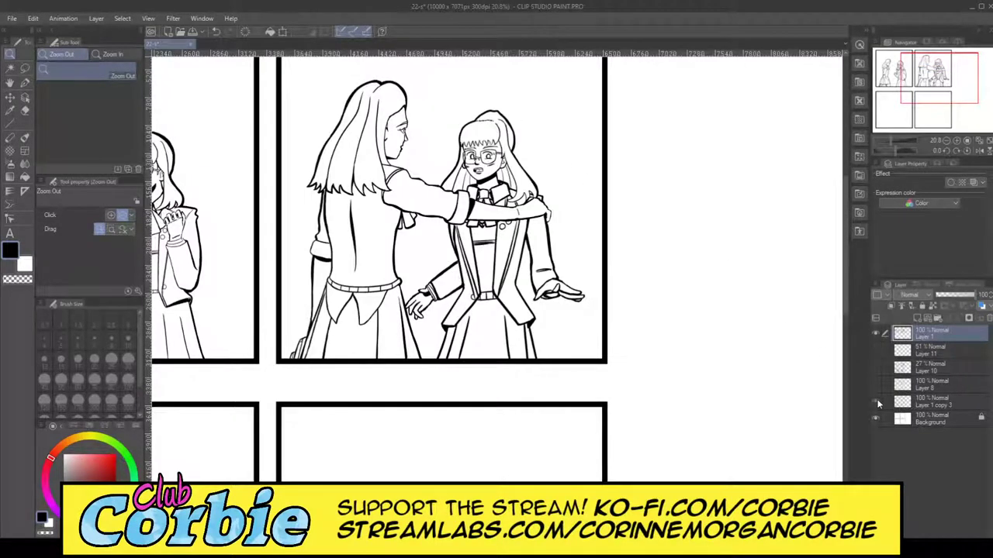
click(876, 401)
click(875, 384)
click(874, 385)
click(875, 385)
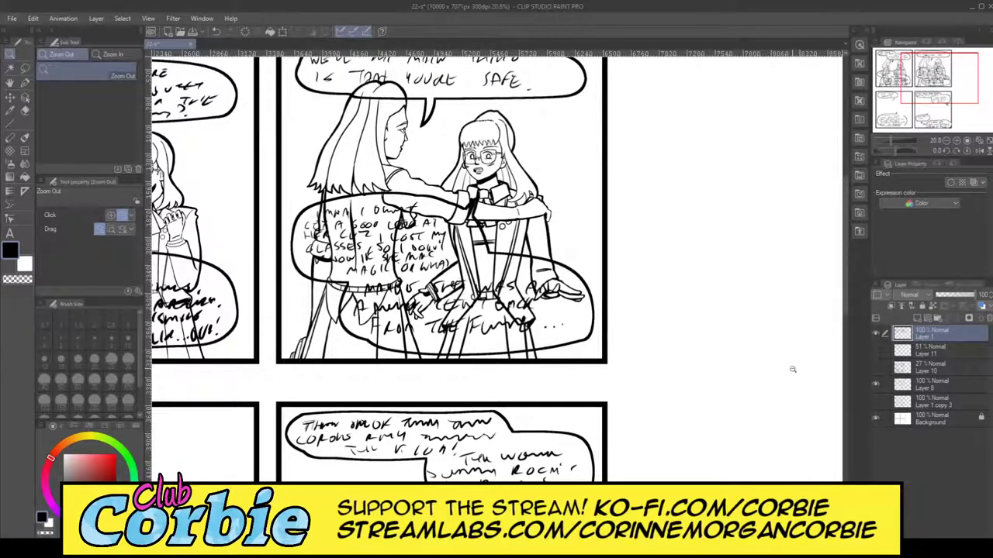
click(875, 385)
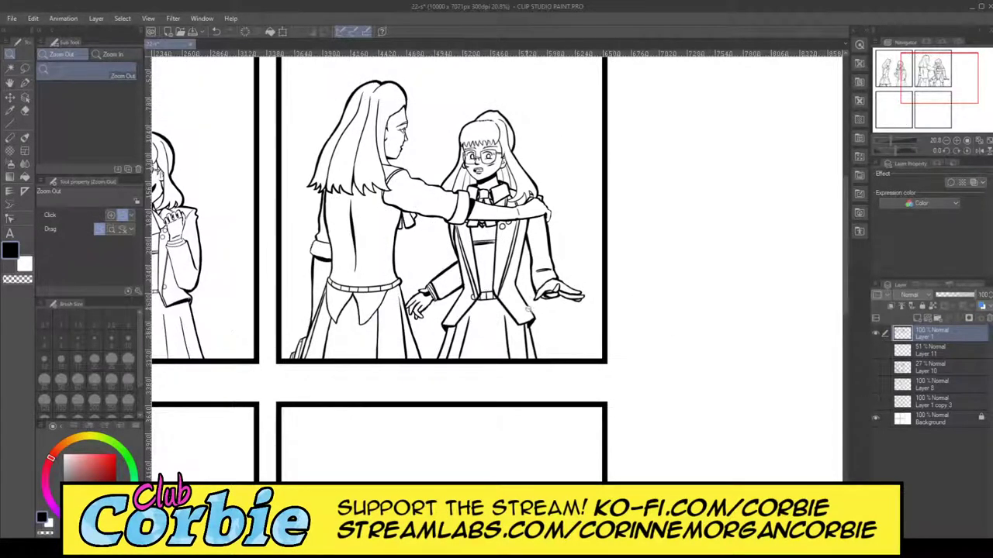
- Show the rough pencil sketches on Layer 10 for the two lower panels, leaving Layer 8 and Layer 11 hidden
drag(521, 288, 533, 268)
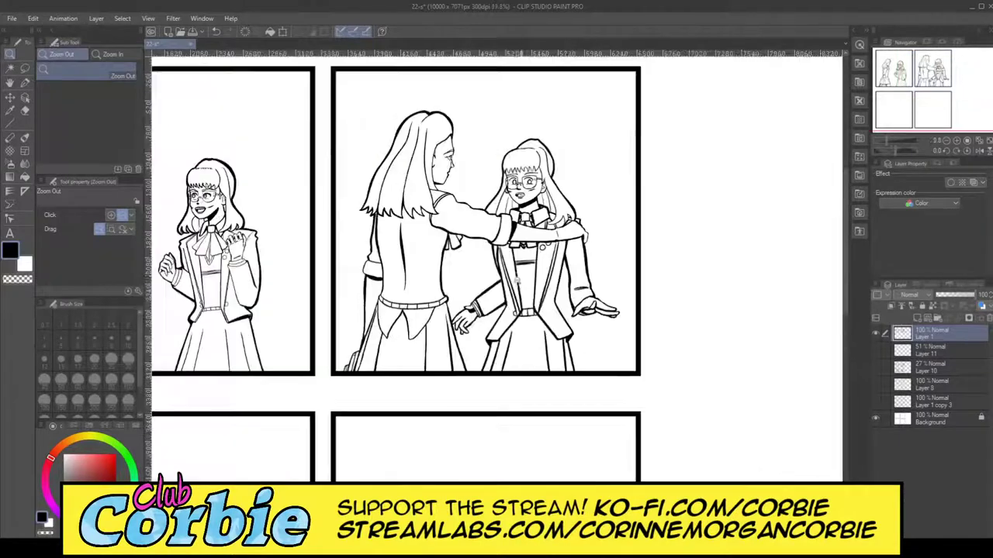
scroll(543, 149, up, 3)
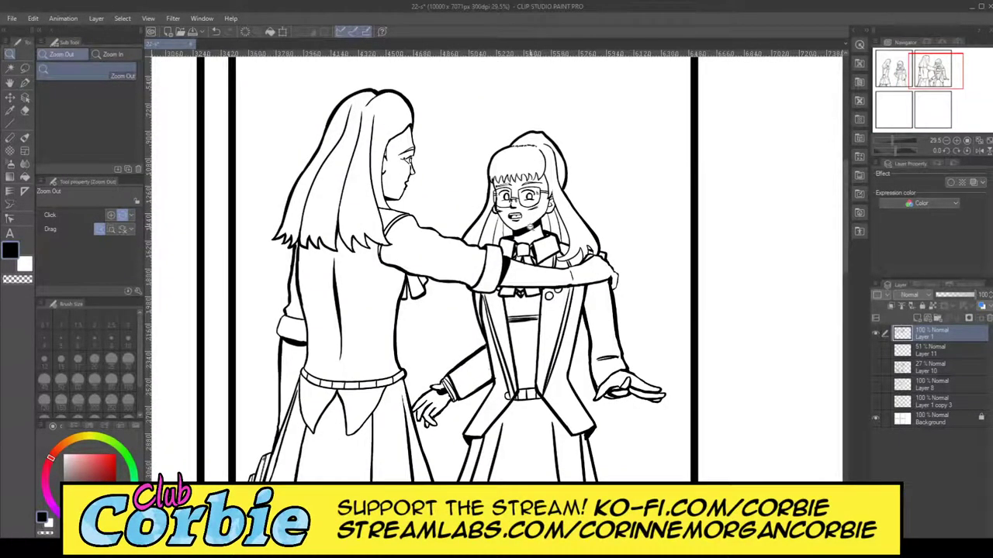
scroll(526, 279, down, 2)
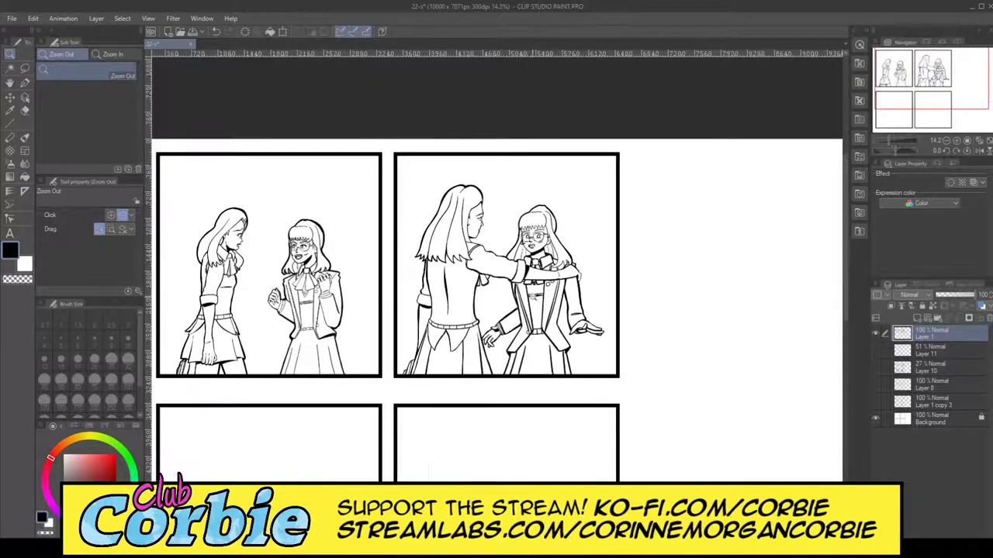
scroll(473, 406, down, 2)
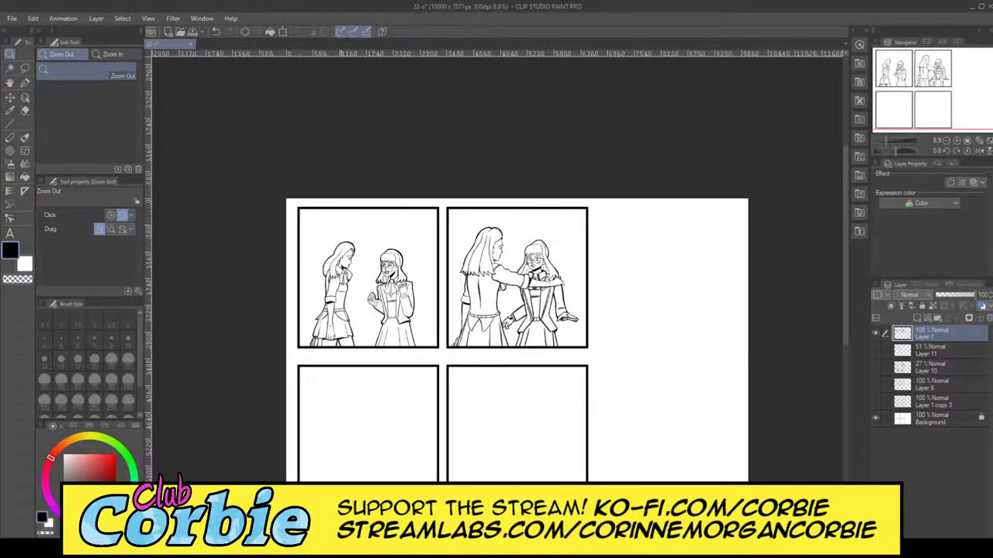
scroll(365, 476, up, 2)
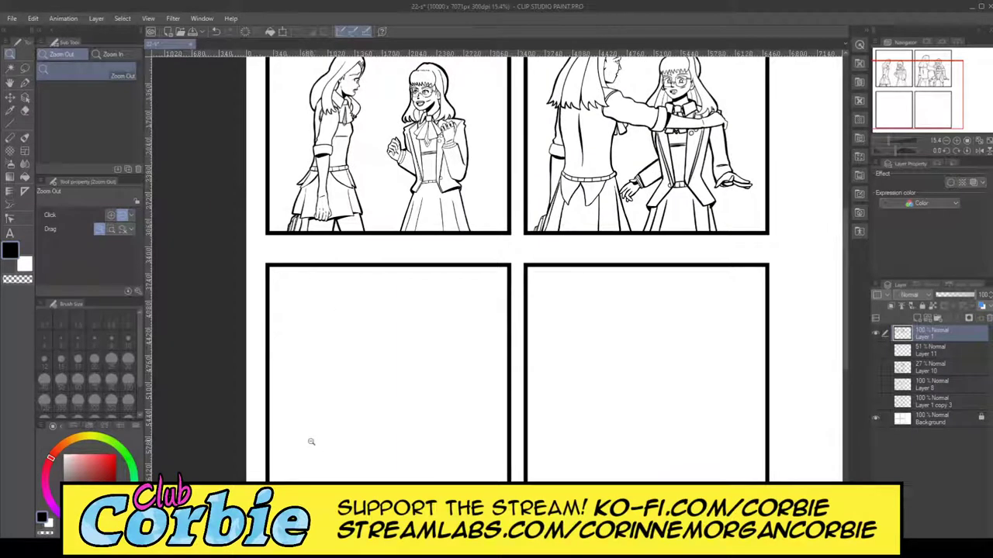
scroll(334, 435, up, 1)
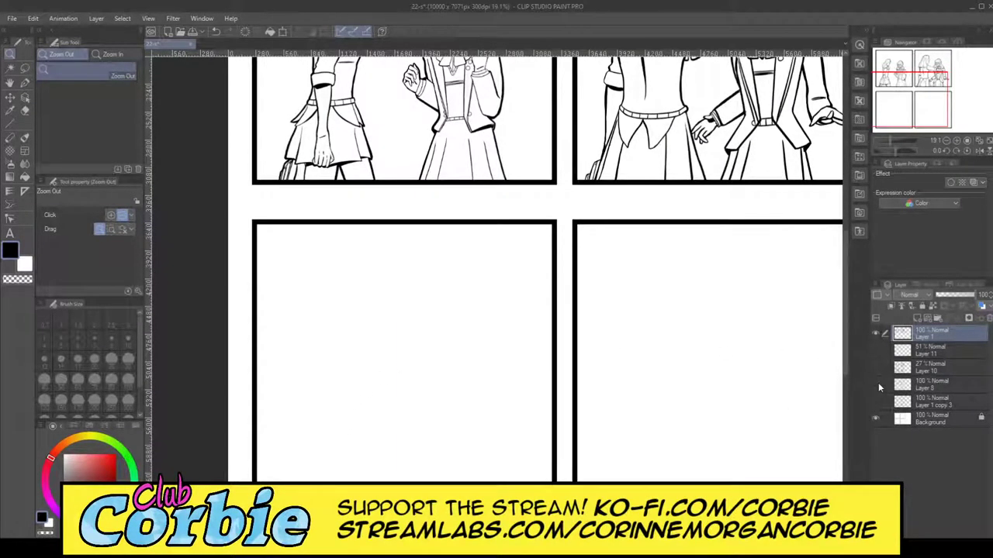
click(878, 385)
click(878, 384)
click(875, 350)
click(875, 350)
click(878, 357)
click(876, 366)
click(876, 368)
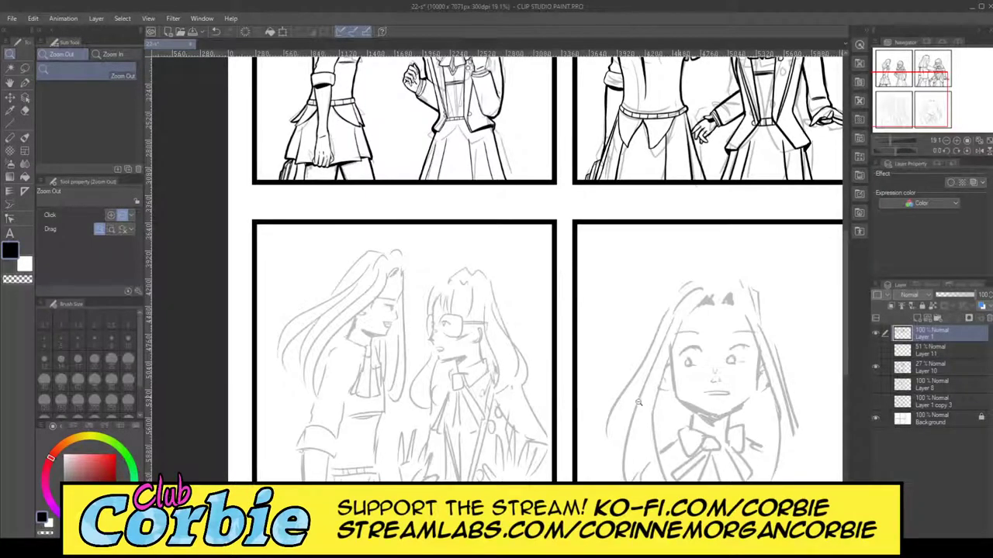
- Examine the rough sketches in the two lower panels against the inked upper panels, toggling Layer 1 and Layer 10
drag(684, 396, 616, 470)
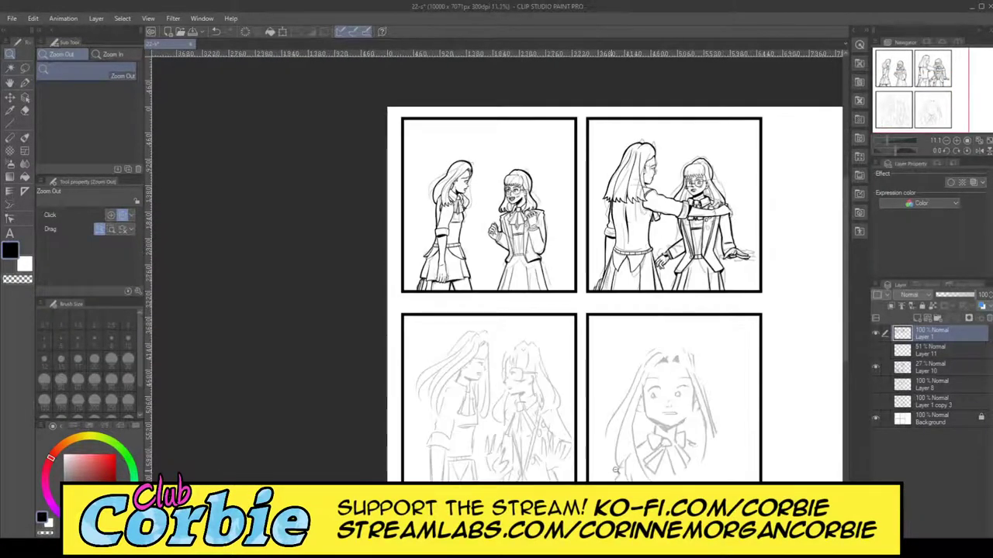
scroll(613, 470, up, 2)
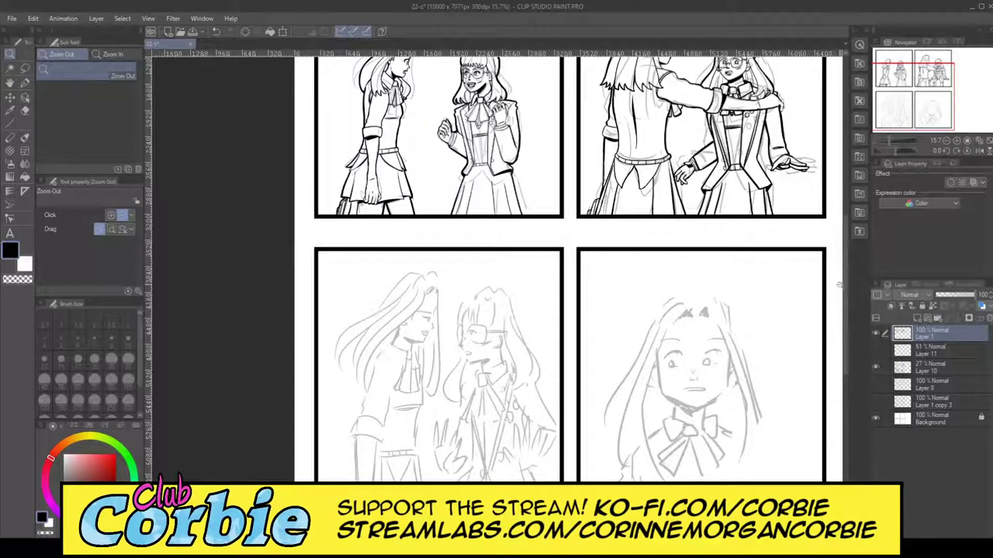
click(876, 332)
click(876, 333)
click(875, 367)
click(876, 368)
scroll(408, 363, up, 2)
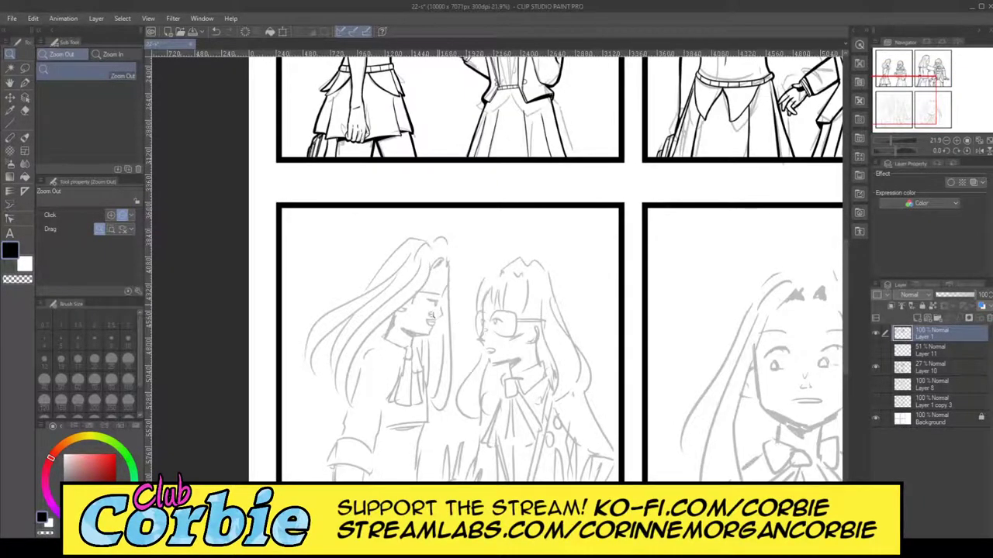
scroll(421, 310, up, 3)
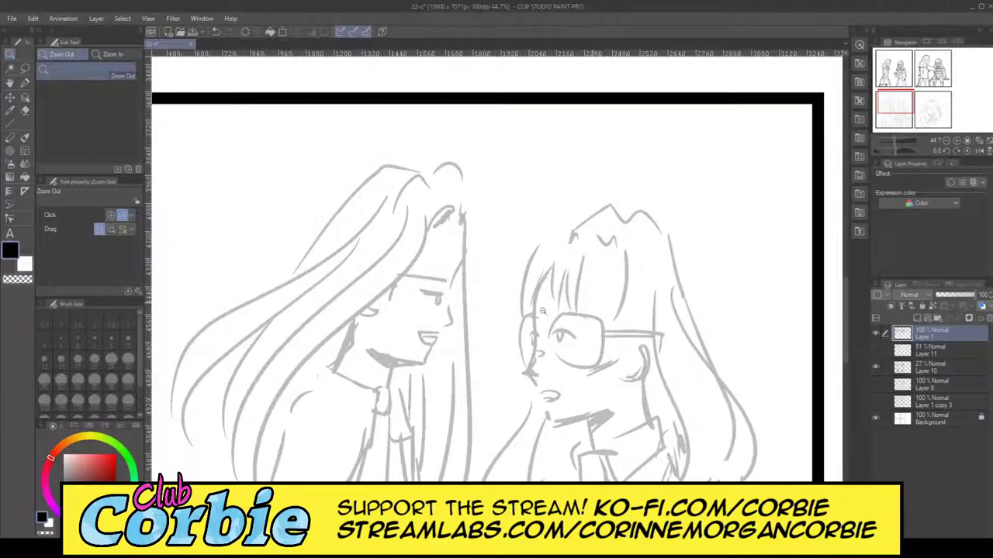
scroll(543, 312, down, 8)
scroll(605, 349, up, 5)
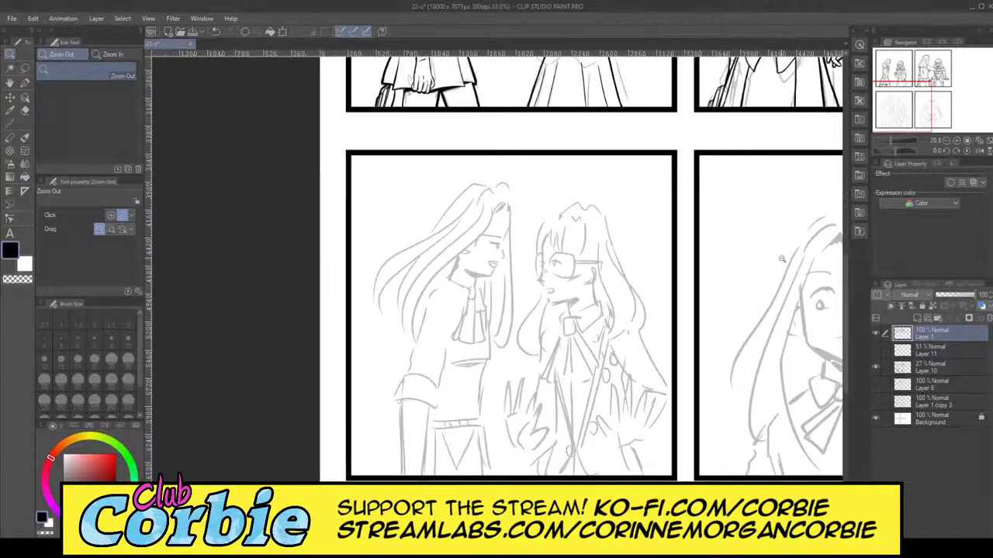
scroll(782, 259, up, 1)
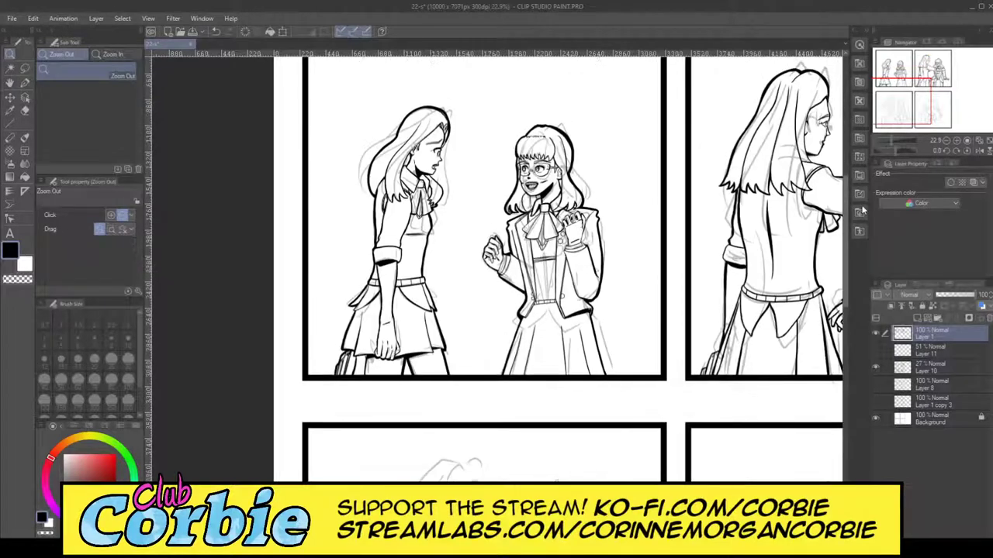
- Lasso the long-haired character's head and upper body in the first panel on Layer 1, and paste a copy onto a new layer
click(25, 68)
mouse_move(370, 96)
mouse_down()
mouse_move(327, 132)
mouse_move(297, 219)
mouse_move(305, 295)
mouse_move(408, 328)
mouse_move(469, 314)
mouse_move(487, 90)
mouse_move(410, 74)
mouse_move(369, 95)
mouse_up()
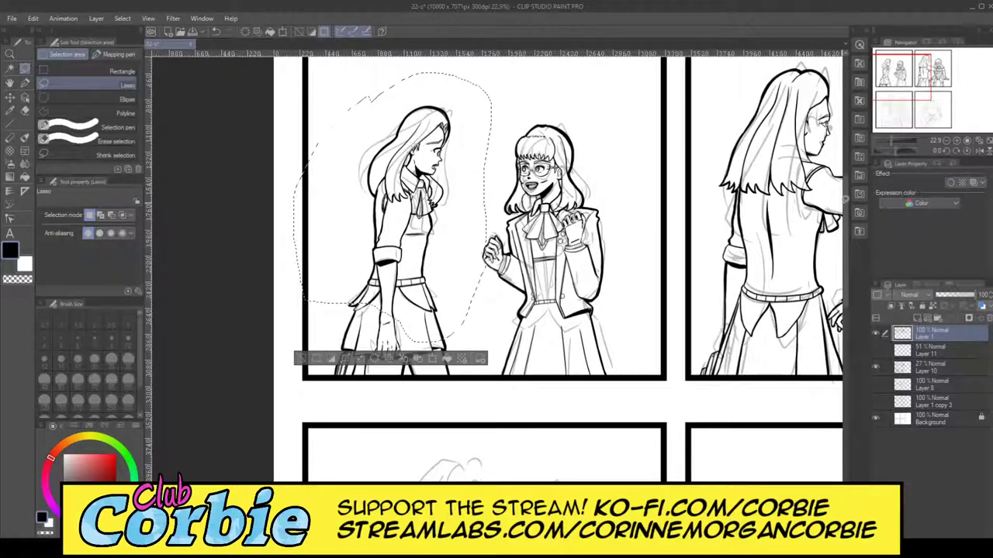
scroll(409, 246, down, 5)
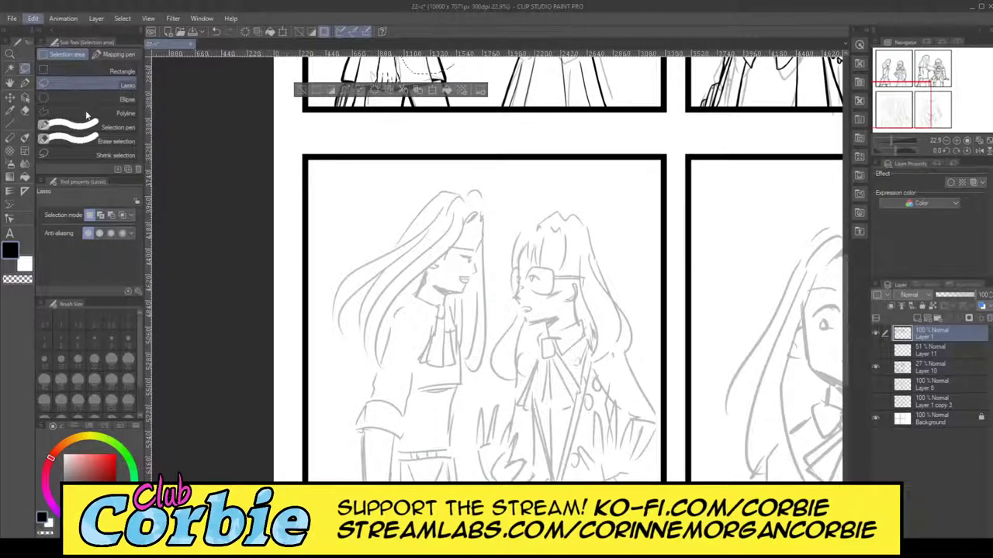
key(ctrl+v)
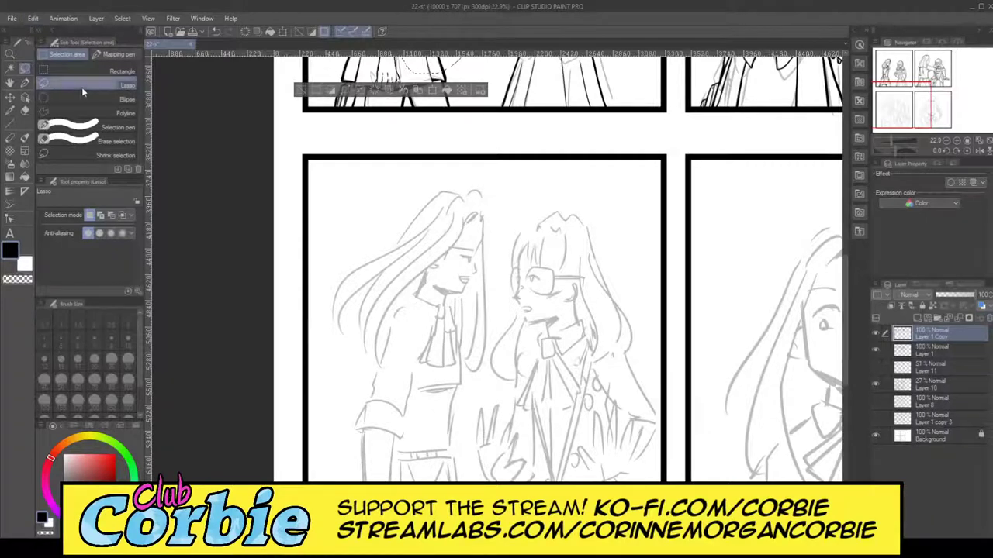
- Move the pasted long-haired character down onto the matching sketched figure in the lower-left panel
click(10, 96)
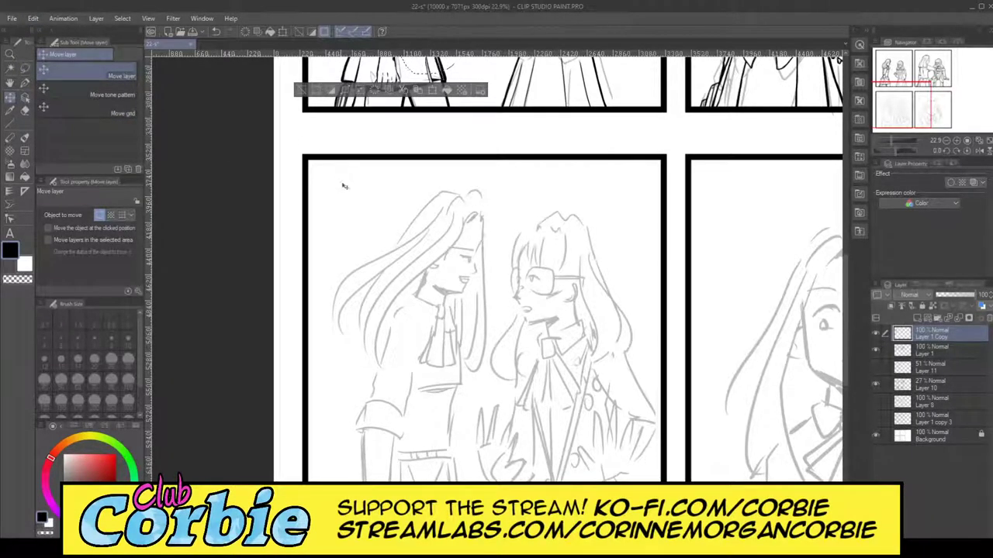
drag(344, 186, 342, 408)
mouse_move(451, 220)
mouse_down()
mouse_move(466, 310)
mouse_move(504, 370)
mouse_move(477, 380)
mouse_move(491, 377)
mouse_up()
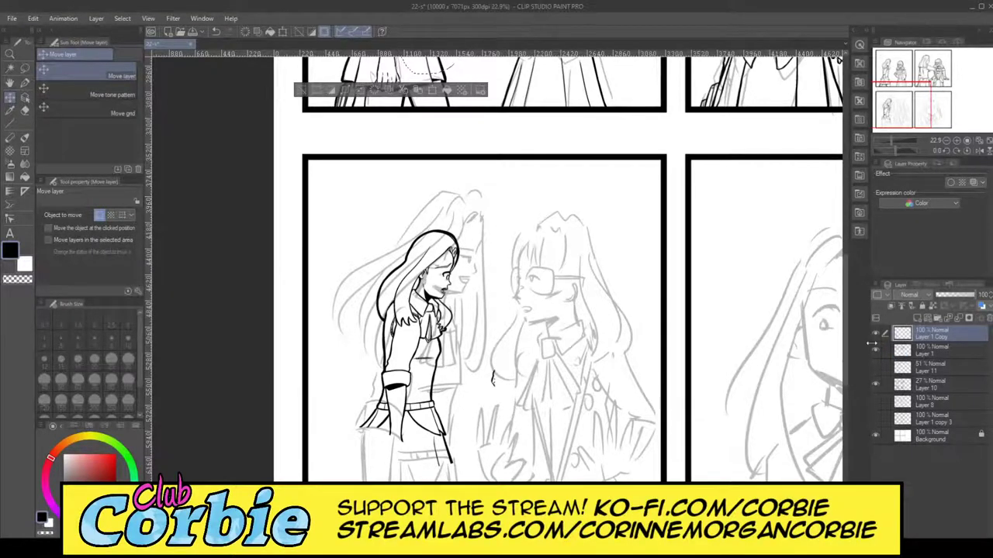
click(876, 335)
click(877, 335)
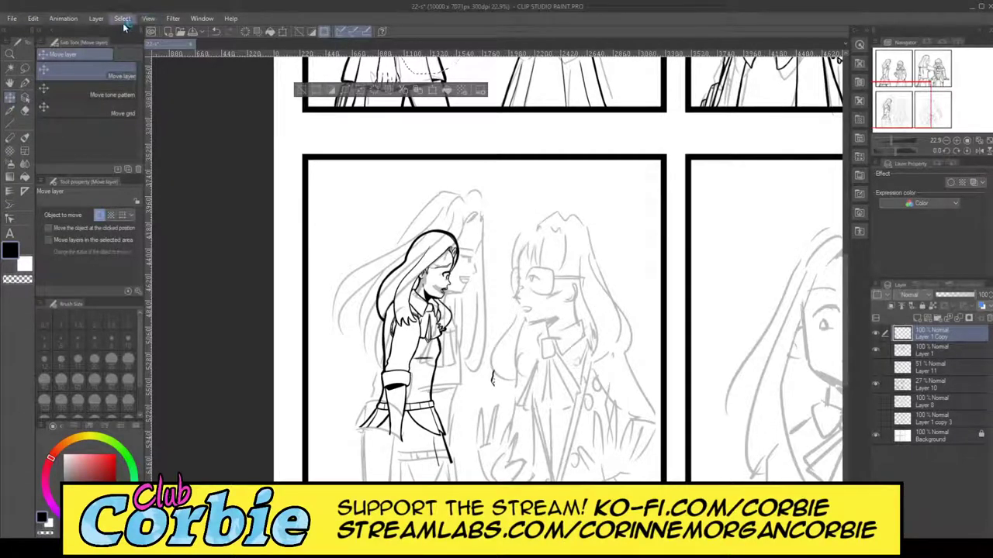
- Deselect and scale the pasted long-haired character up to 143%, fitting it over the sketched figure in the lower-left panel
key(ctrl+d)
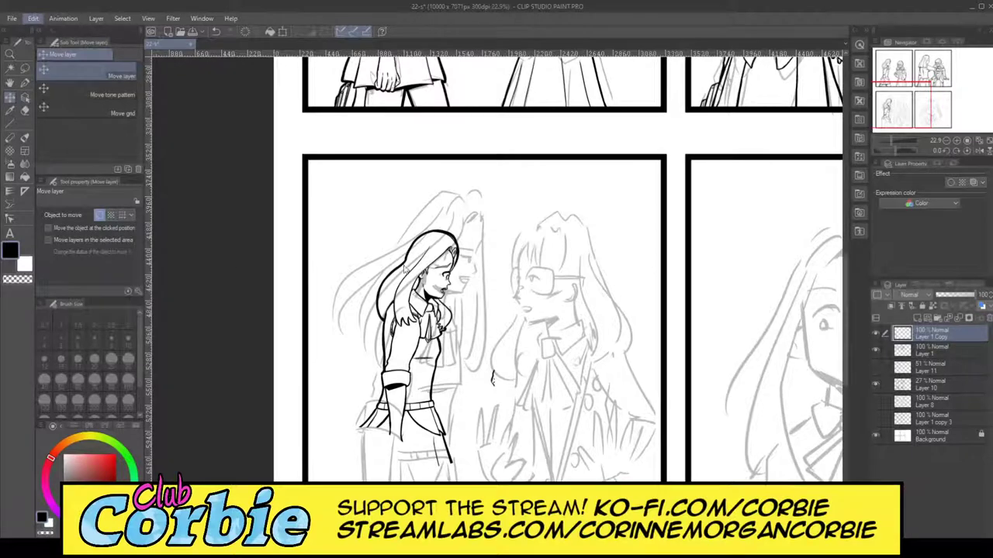
key(ctrl+t)
mouse_move(496, 231)
mouse_down()
mouse_move(554, 133)
mouse_move(543, 133)
mouse_move(521, 239)
mouse_move(519, 228)
mouse_up()
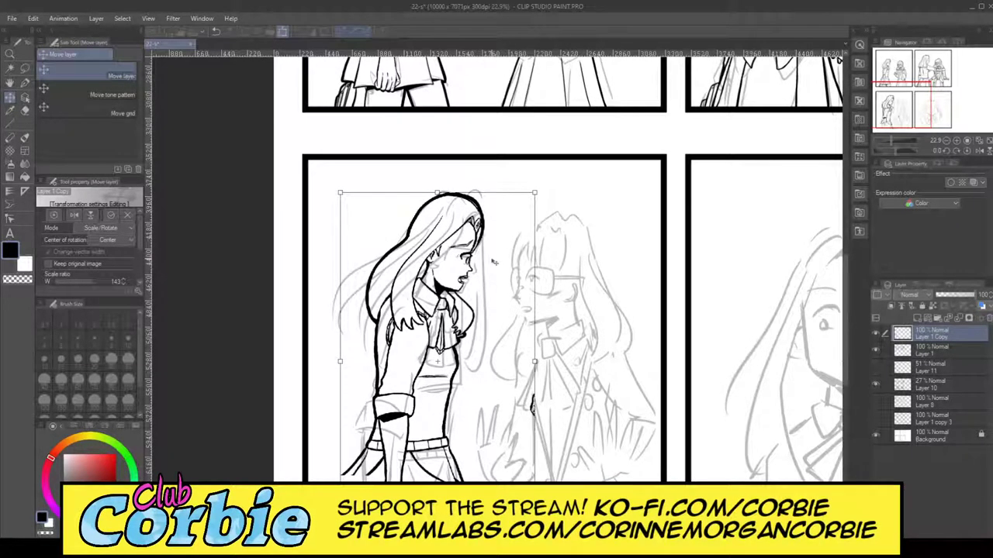
key(Return)
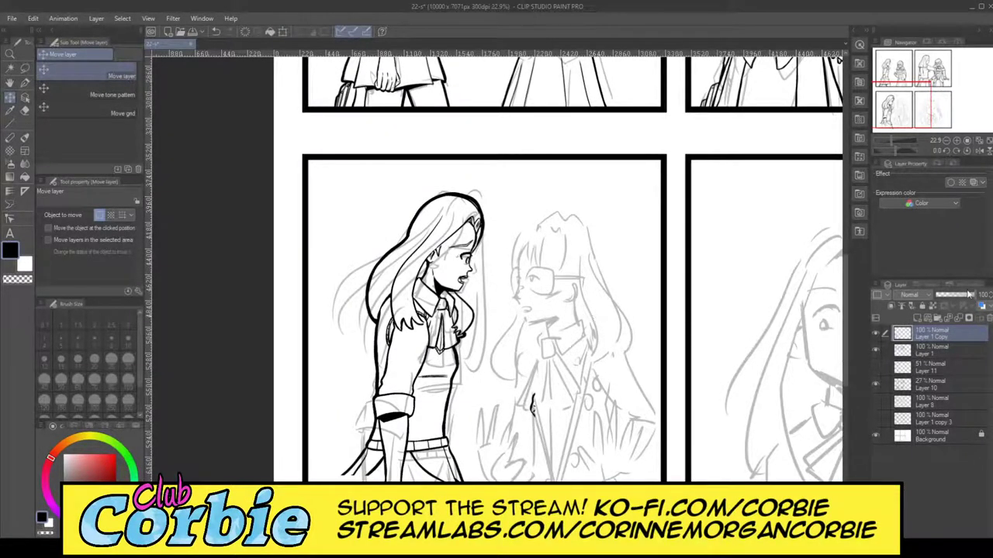
- Fade Layer 1 Copy to 26% opacity as a tracing guide, checking it with Layer 1 hidden and shown
drag(968, 295, 948, 299)
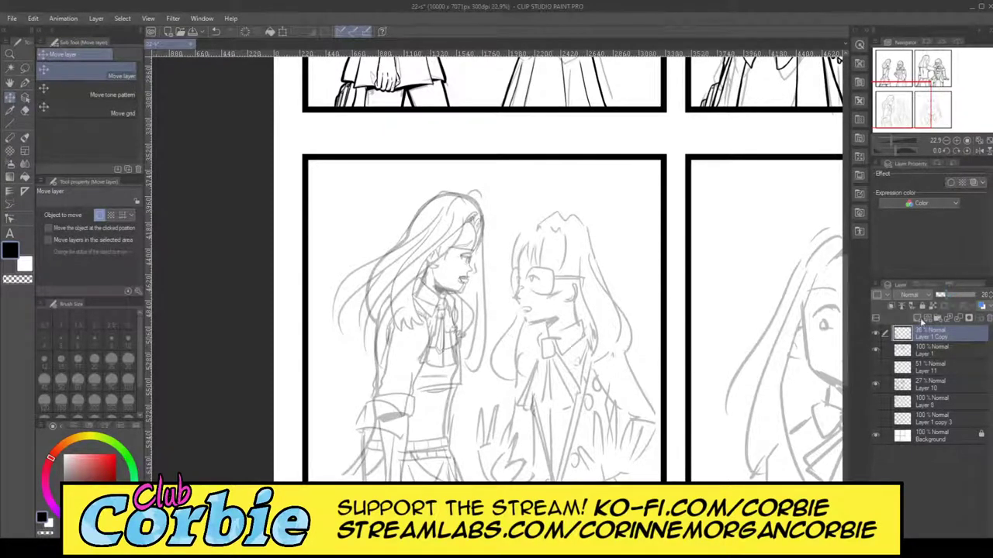
click(875, 350)
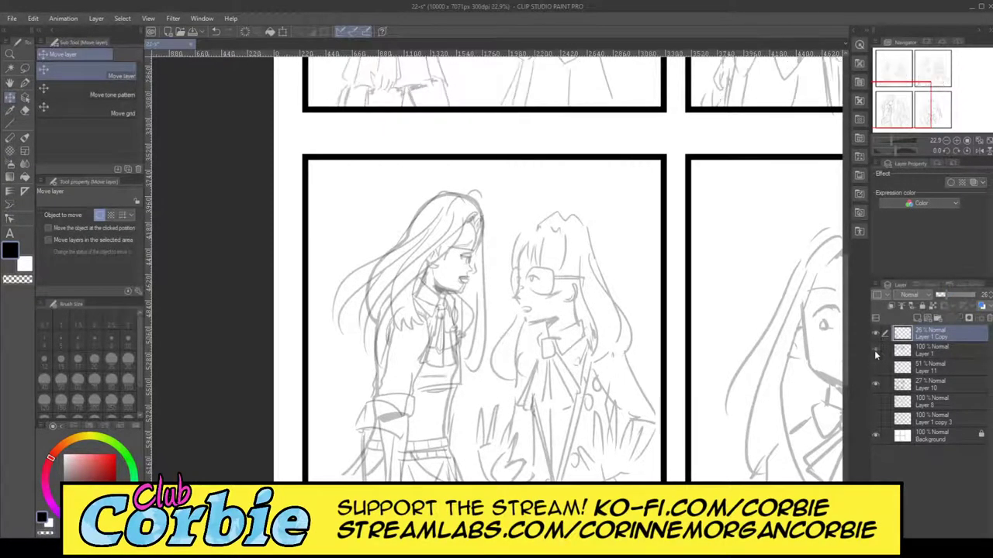
click(875, 353)
- Compare the faded character with and without the Layer 10 sketch, and reduce Layer 10 to 7% opacity
click(877, 383)
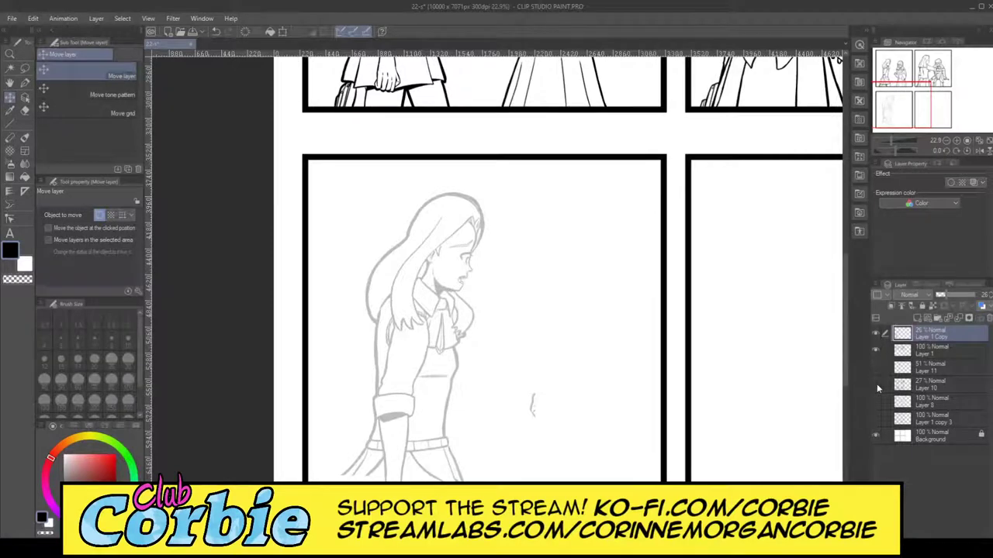
click(876, 384)
click(876, 383)
click(876, 383)
click(942, 383)
drag(941, 299, 938, 296)
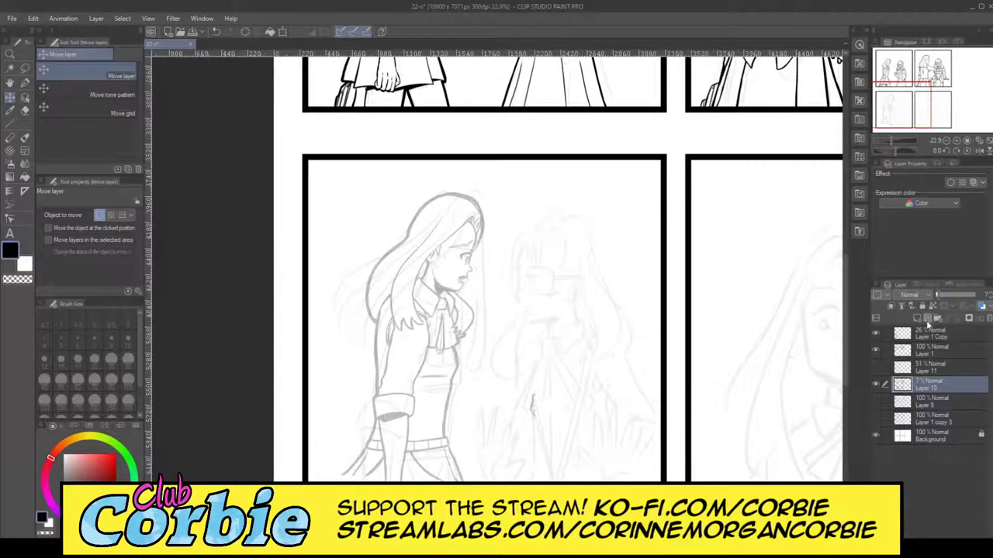
- Check the contents of Layer 1 and Layer 1 Copy, and place Layer 1 above Layer 1 Copy
click(877, 334)
click(900, 335)
click(876, 351)
click(875, 351)
click(875, 351)
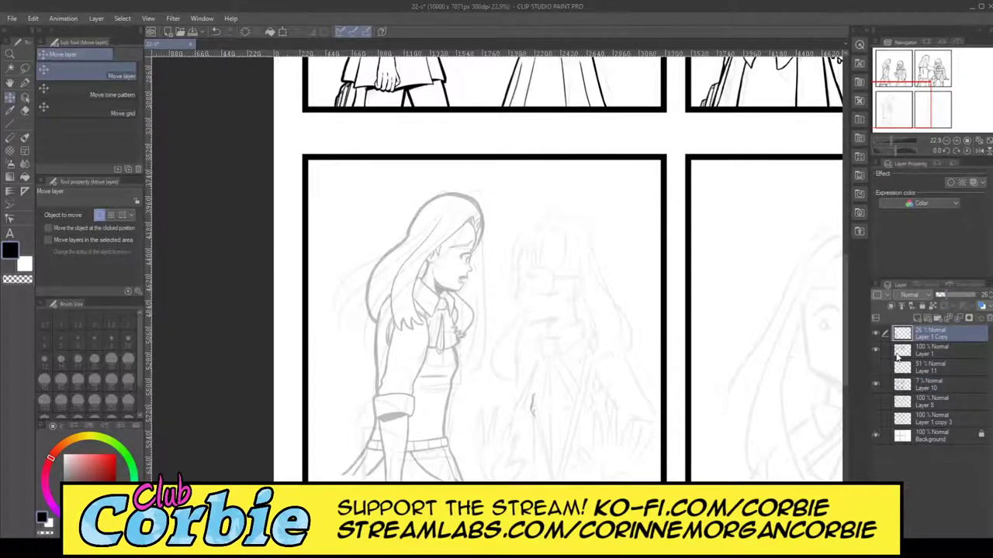
click(902, 353)
drag(901, 350, 904, 332)
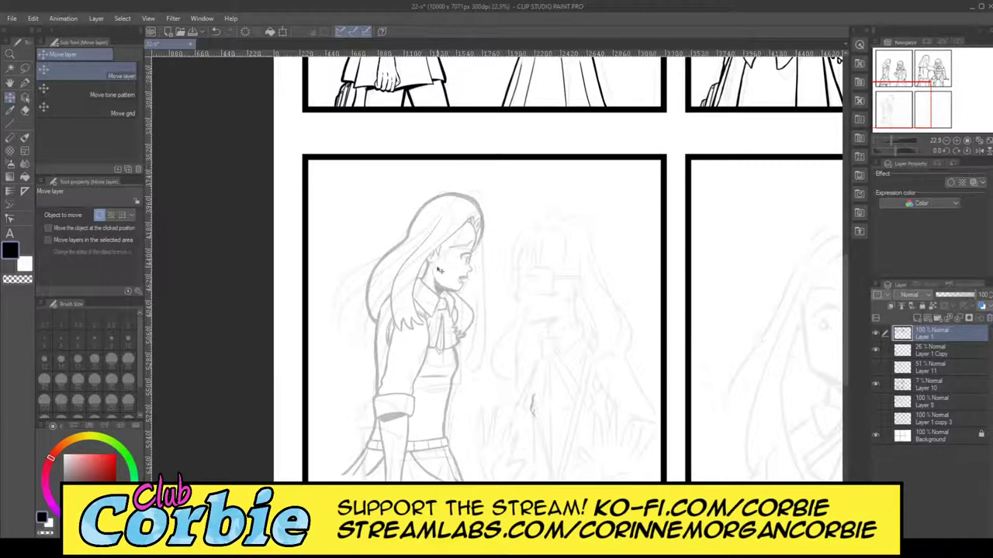
- Ink the outer curve of the long hair behind the head on Layer 1 with the G-pen at brush size 21.7
click(9, 53)
scroll(450, 261, up, 1)
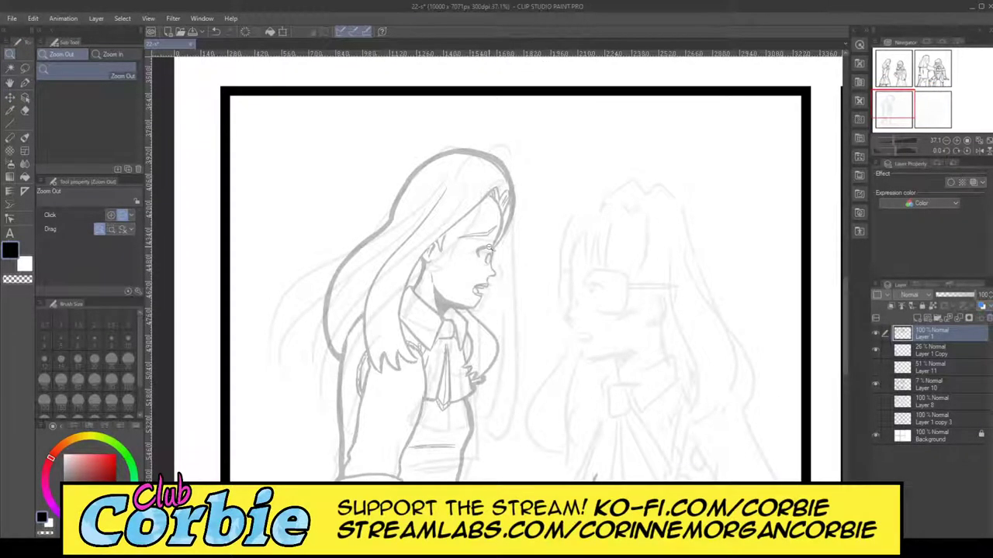
scroll(489, 249, down, 1)
scroll(392, 310, up, 1)
scroll(392, 310, up, 1)
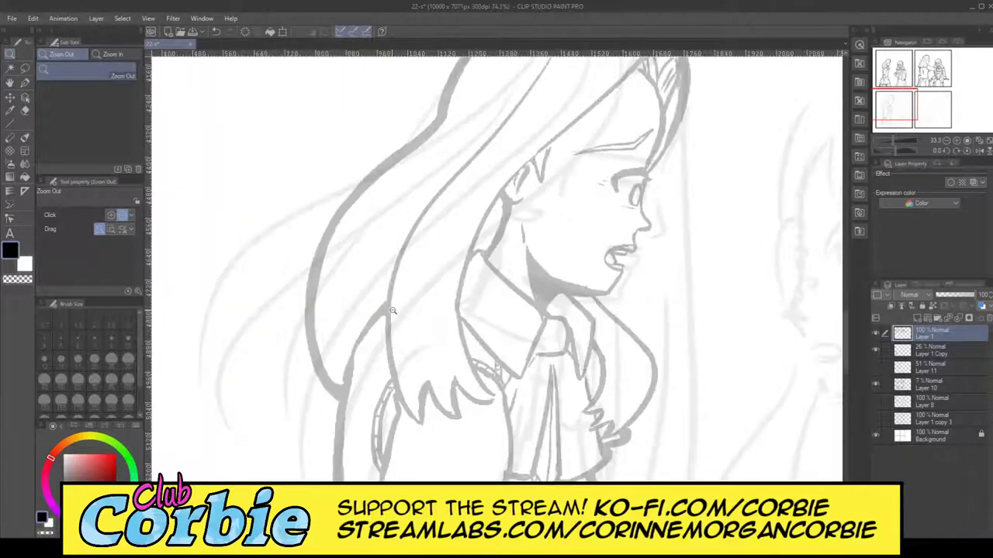
click(24, 82)
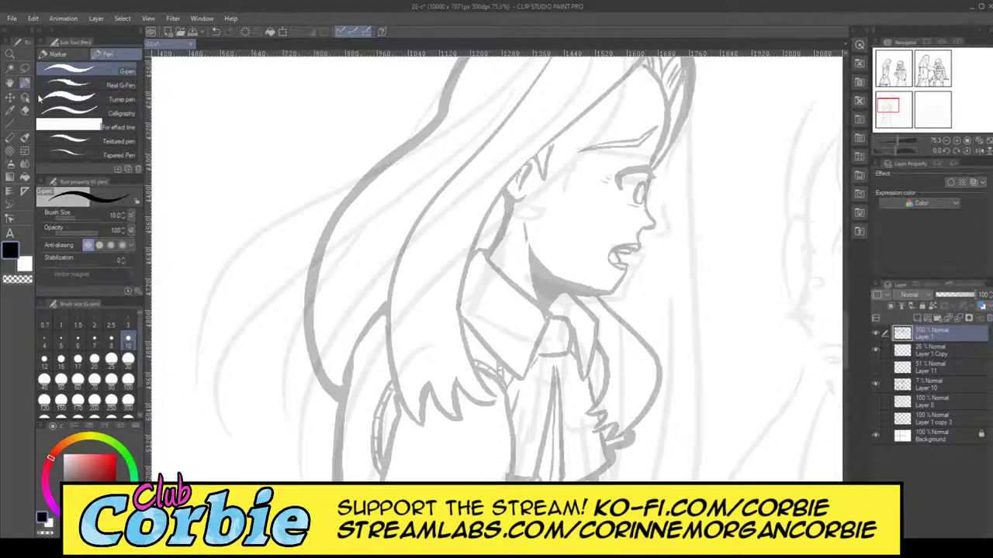
click(75, 215)
drag(93, 209, 110, 217)
drag(374, 169, 307, 410)
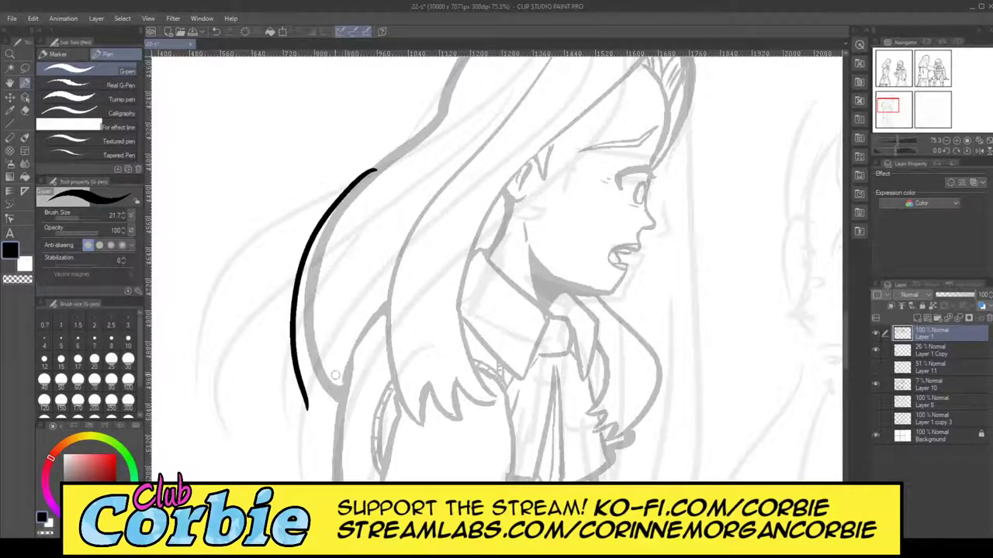
key(ctrl+z)
drag(377, 166, 358, 449)
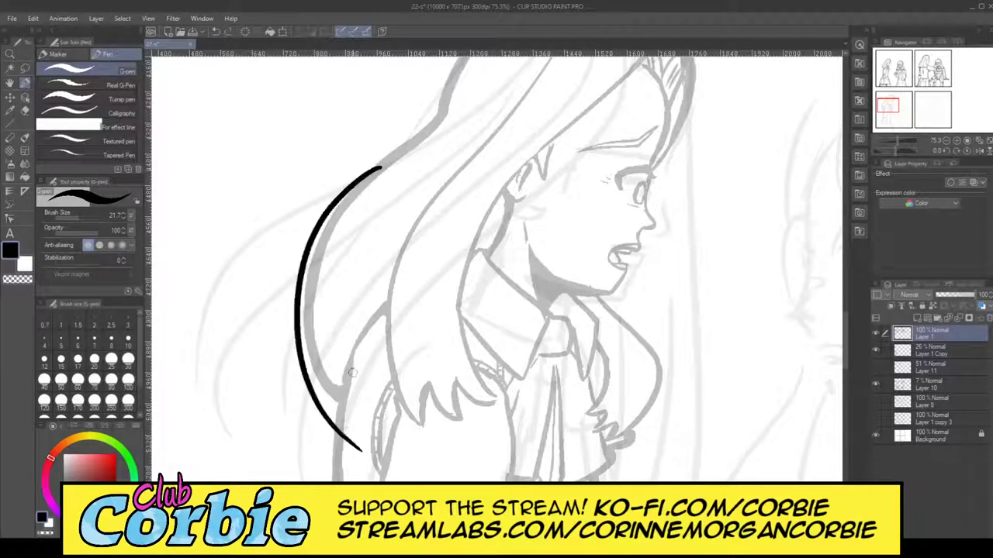
key(ctrl+z)
drag(381, 164, 362, 420)
key(ctrl+z)
mouse_move(399, 153)
mouse_down()
mouse_move(323, 225)
mouse_move(348, 423)
mouse_up()
- Thicken the inked outer curve of the back hair with overlapping strokes down to its lower tip
drag(357, 172, 351, 425)
key(ctrl+z)
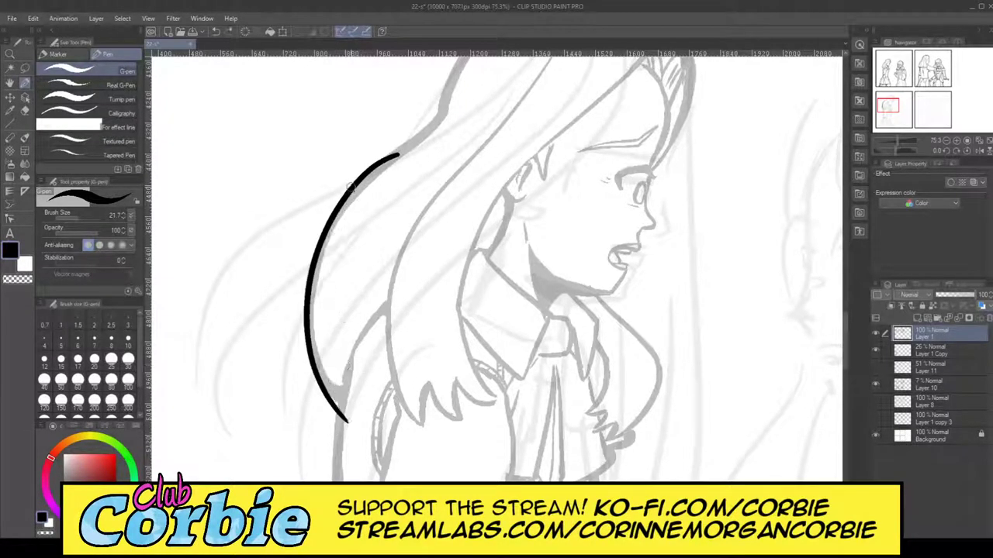
drag(345, 201, 349, 450)
key(ctrl+z)
drag(337, 201, 349, 426)
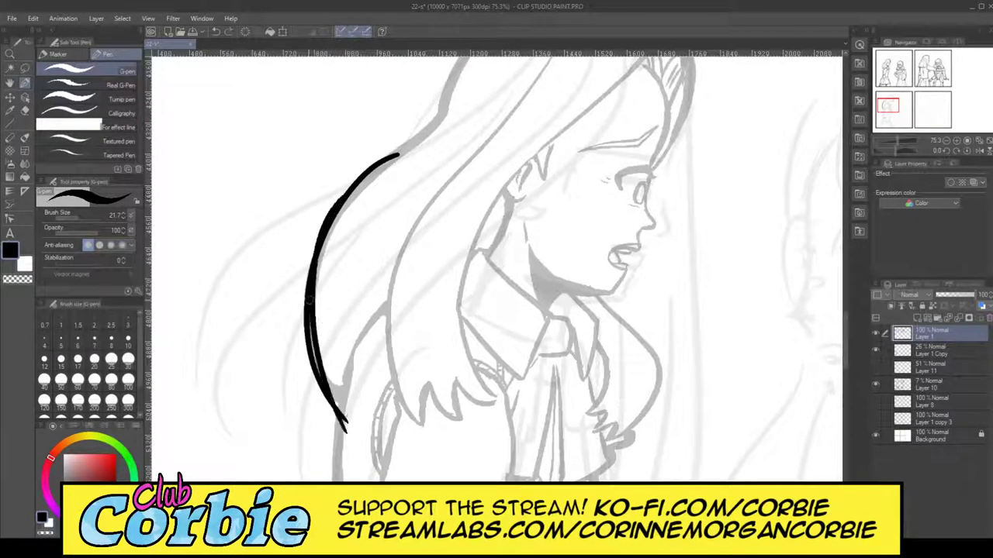
drag(309, 313, 324, 390)
mouse_move(313, 343)
mouse_down()
mouse_move(333, 396)
mouse_move(315, 366)
mouse_move(352, 420)
mouse_up()
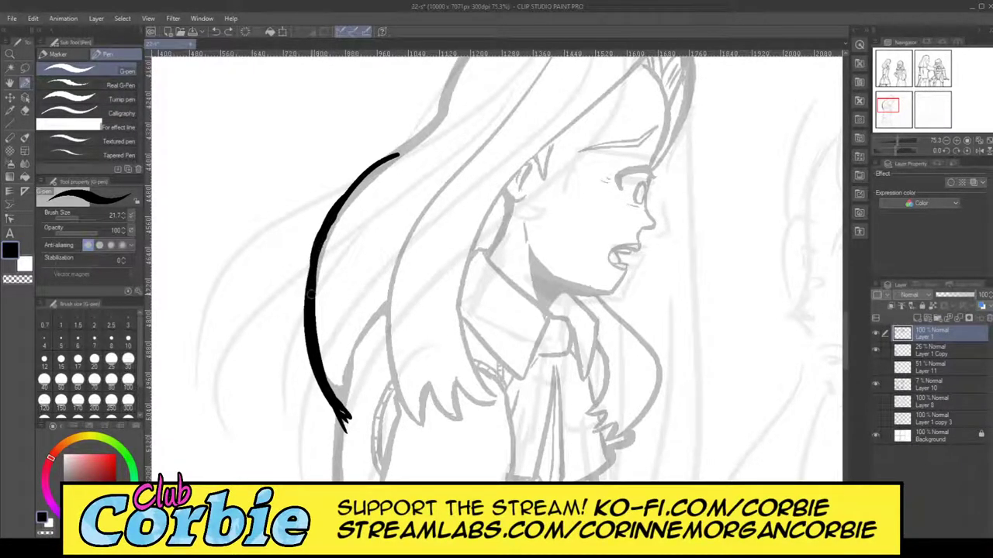
mouse_move(308, 304)
mouse_down()
mouse_move(329, 222)
mouse_move(311, 296)
mouse_move(311, 261)
mouse_move(315, 312)
mouse_up()
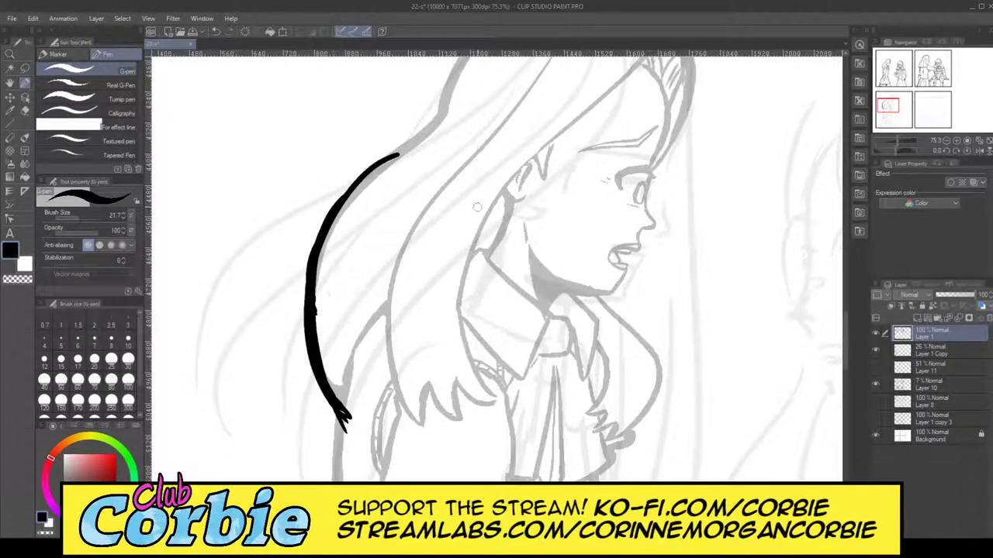
- Try to ink the front edge of the hair lock from the ear down past the shirt collar
mouse_move(548, 136)
mouse_down()
mouse_move(484, 242)
mouse_move(486, 401)
mouse_up()
key(ctrl+z)
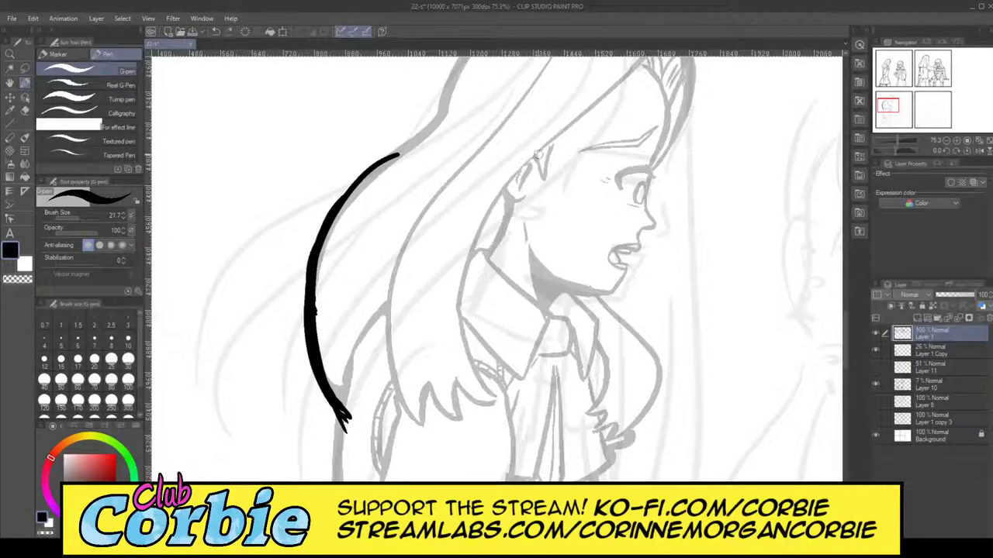
drag(536, 152, 480, 411)
key(ctrl+z)
mouse_move(523, 162)
mouse_down()
mouse_move(463, 318)
mouse_move(493, 400)
mouse_up()
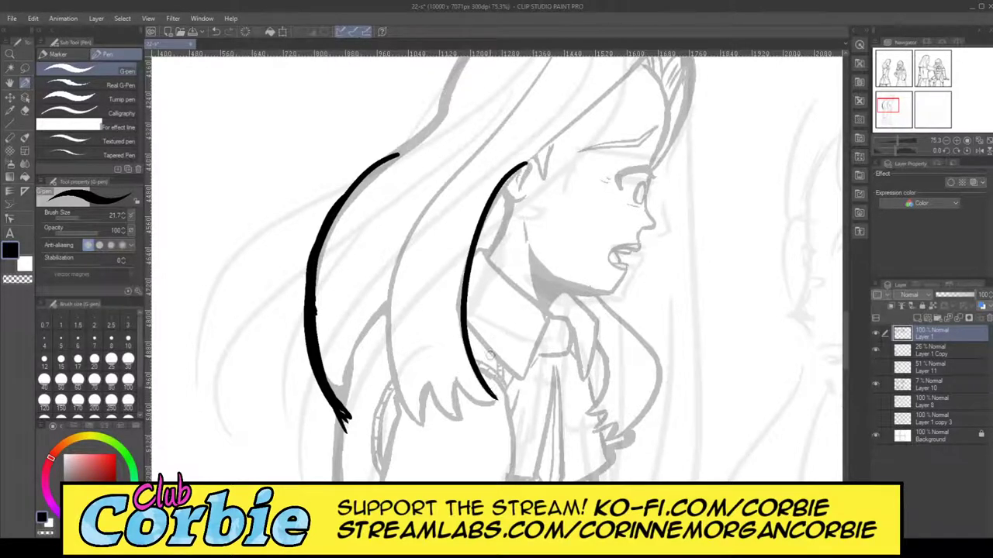
key(ctrl+z)
drag(520, 163, 504, 415)
key(ctrl+z)
mouse_move(518, 169)
mouse_down()
mouse_move(490, 201)
mouse_move(505, 415)
mouse_move(511, 177)
mouse_move(484, 417)
mouse_up()
key(ctrl+z)
key(ctrl+z)
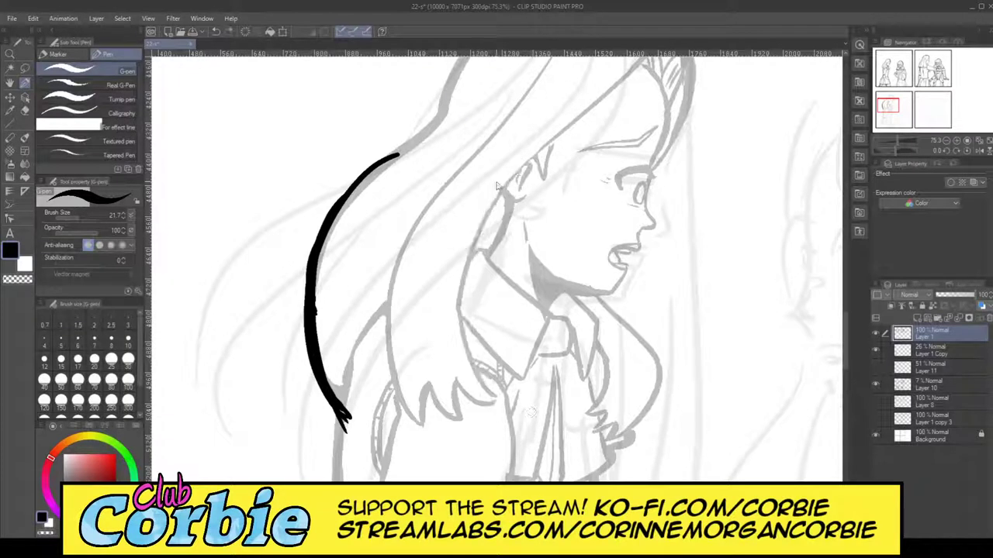
drag(505, 179, 504, 405)
key(ctrl+z)
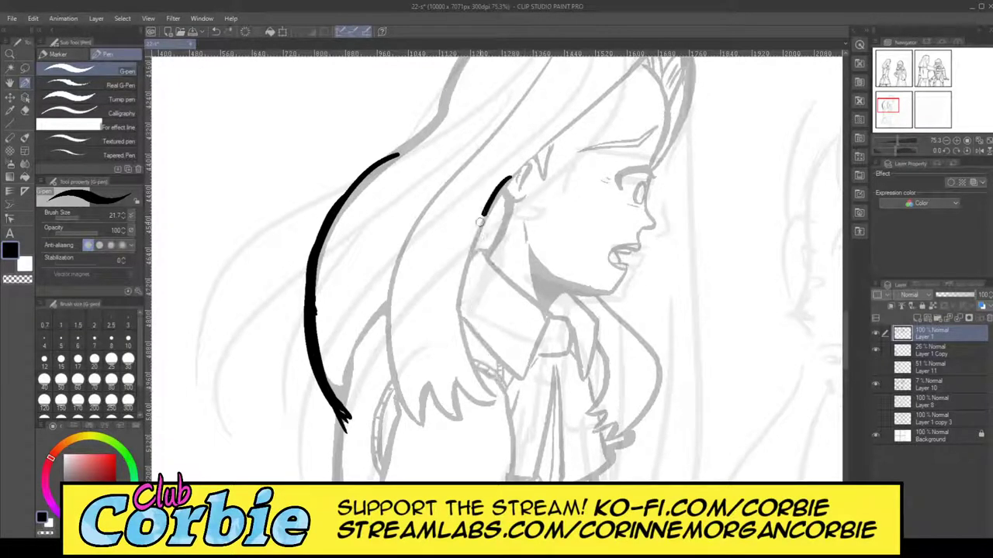
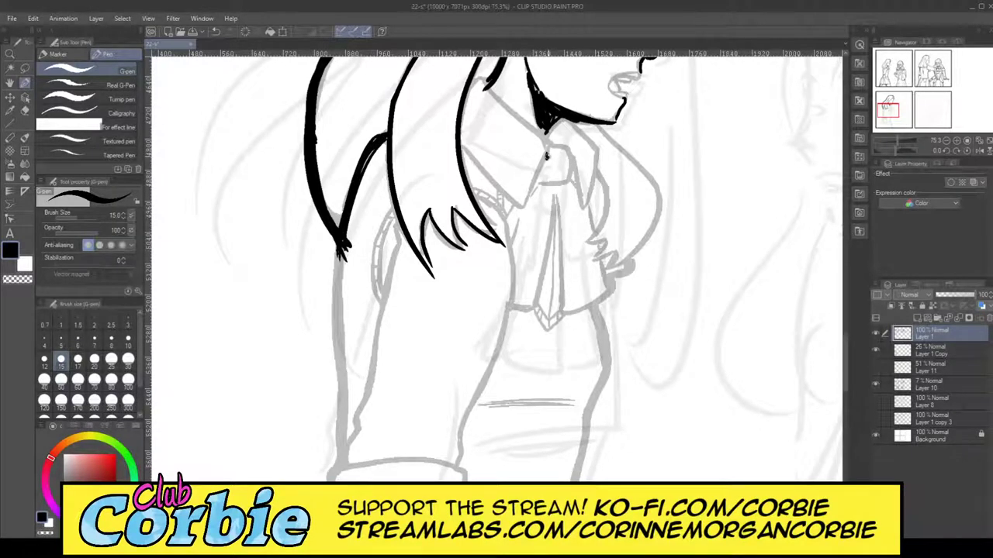
- Ink the near shirt collar's upper edge, pointed front and lower edge, plus the small knot at the throat
drag(487, 82, 548, 141)
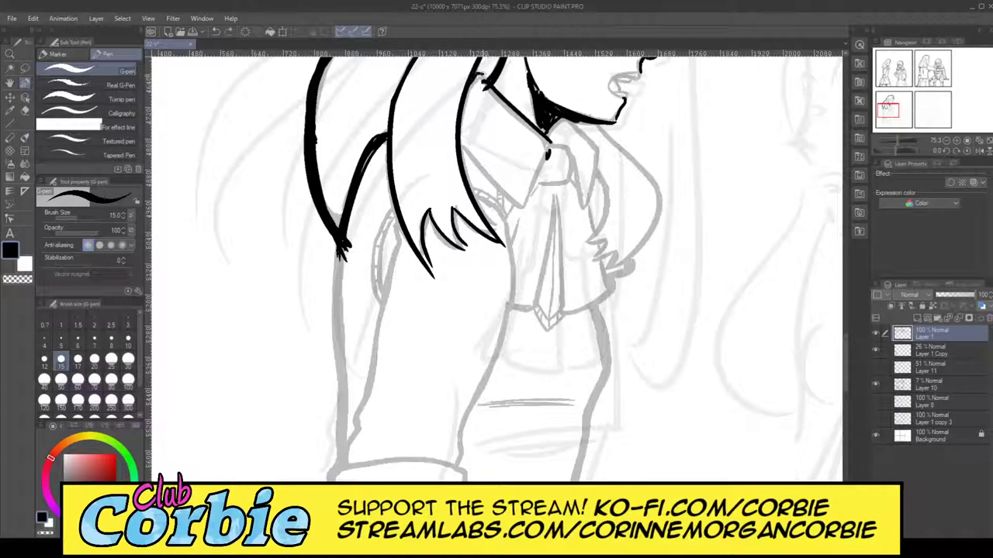
drag(541, 156, 517, 224)
key(ctrl+z)
drag(541, 157, 530, 192)
drag(461, 147, 526, 218)
key(ctrl+z)
drag(461, 147, 516, 206)
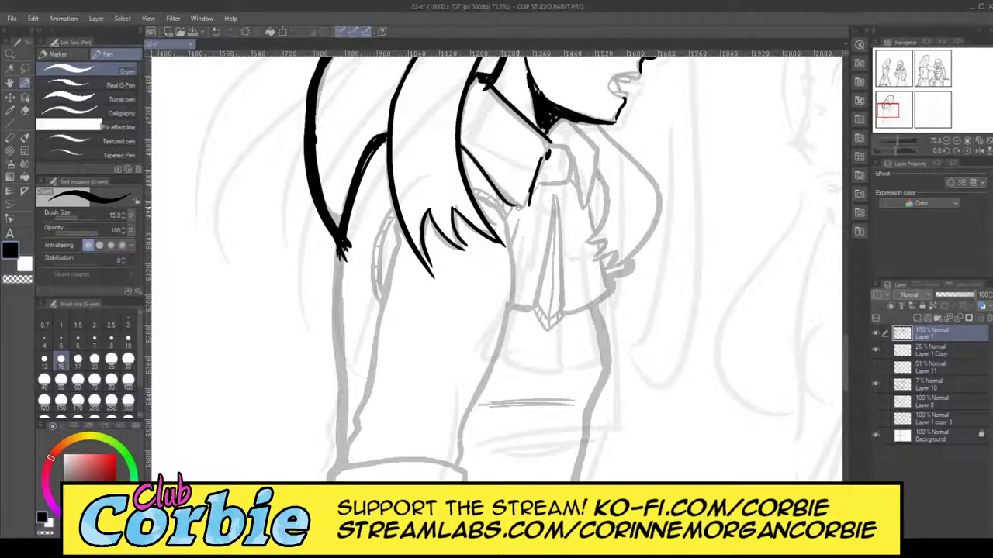
key(ctrl+z)
mouse_move(462, 148)
mouse_down()
mouse_move(523, 210)
mouse_move(574, 182)
mouse_move(574, 147)
mouse_up()
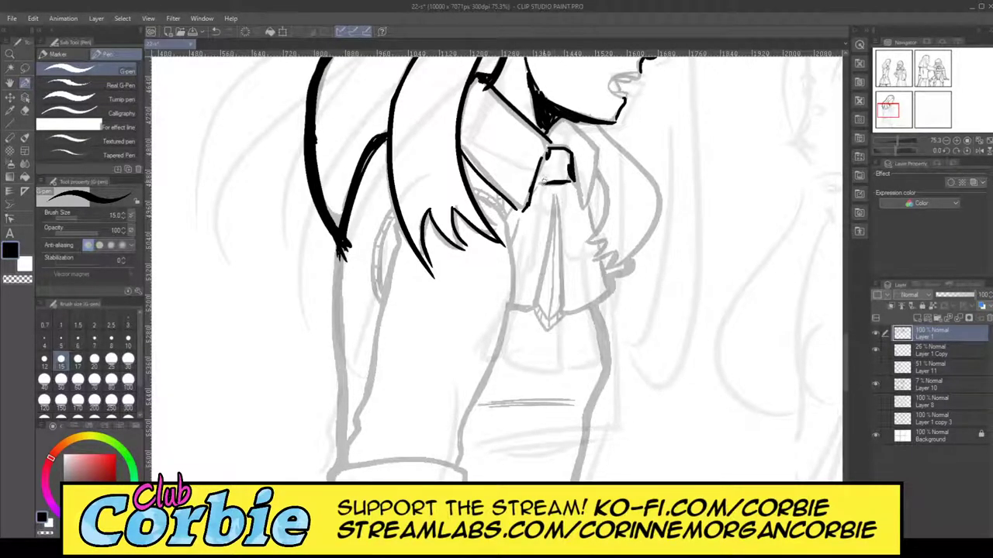
- Ink the neck scarf below the knot with its narrow central fold, lower hem and both side edges
mouse_move(556, 198)
mouse_down()
mouse_move(541, 308)
mouse_move(518, 306)
mouse_up()
mouse_move(556, 196)
mouse_down()
mouse_move(564, 306)
mouse_move(613, 285)
mouse_up()
drag(587, 206, 611, 287)
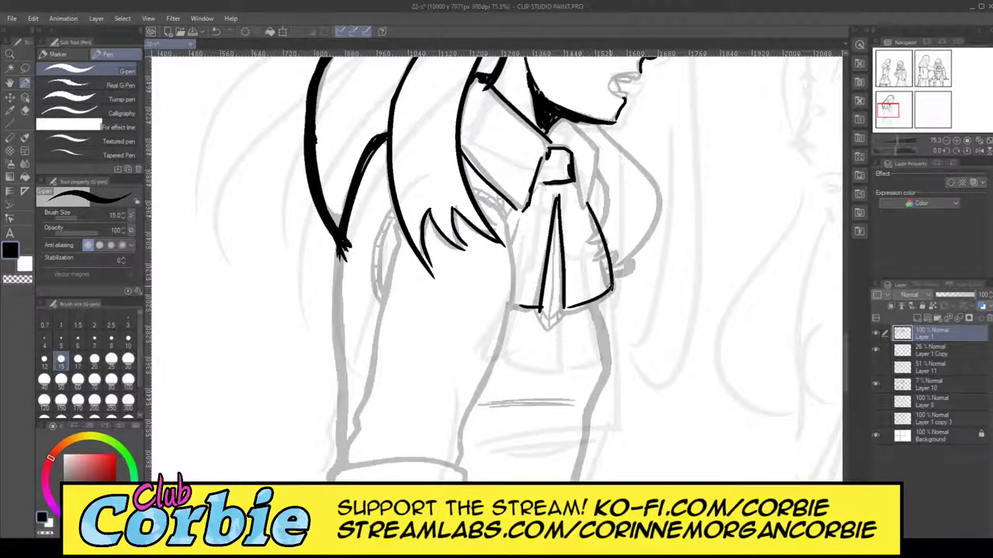
key(ctrl+z)
drag(587, 206, 596, 252)
key(ctrl+z)
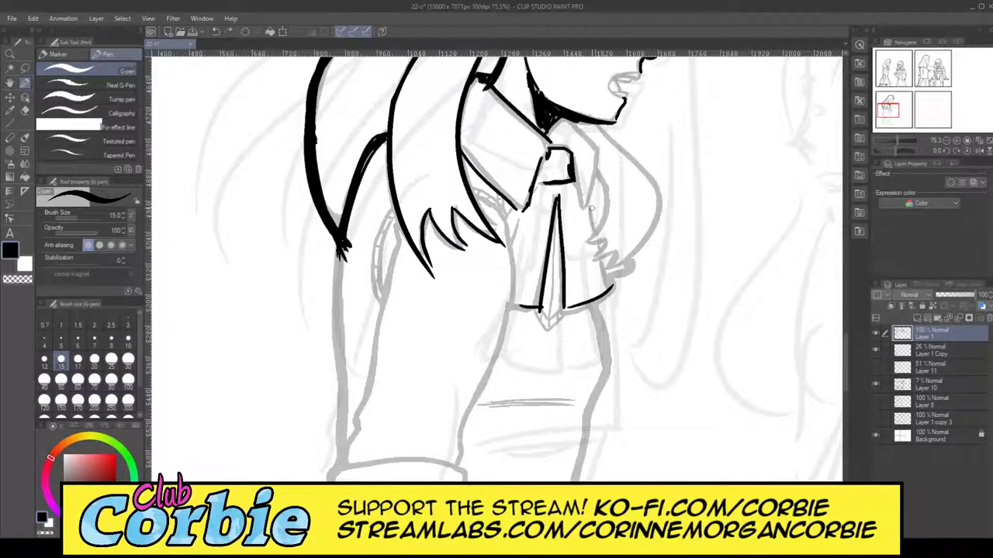
mouse_move(588, 206)
mouse_down()
mouse_move(609, 287)
mouse_move(613, 256)
mouse_move(601, 229)
mouse_up()
key(ctrl+z)
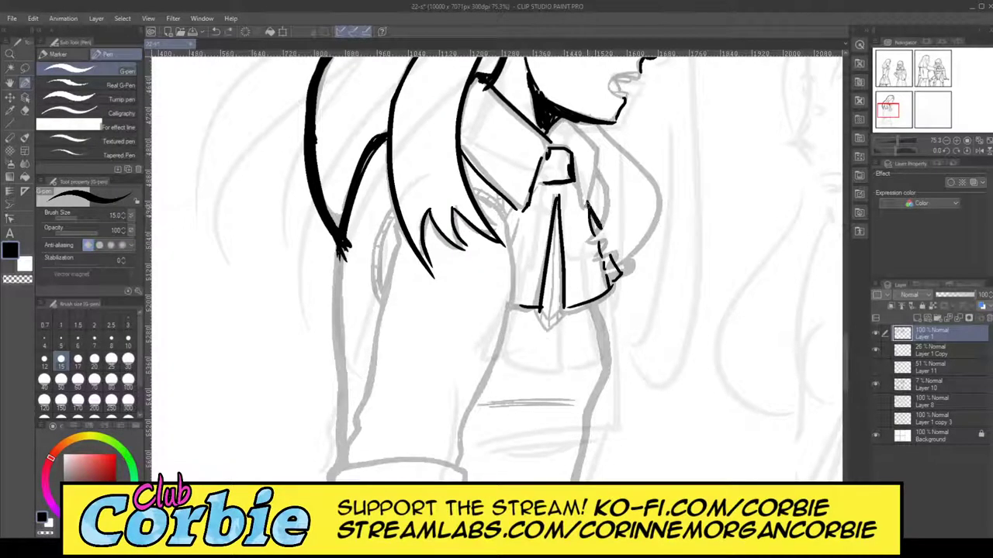
drag(517, 221, 510, 245)
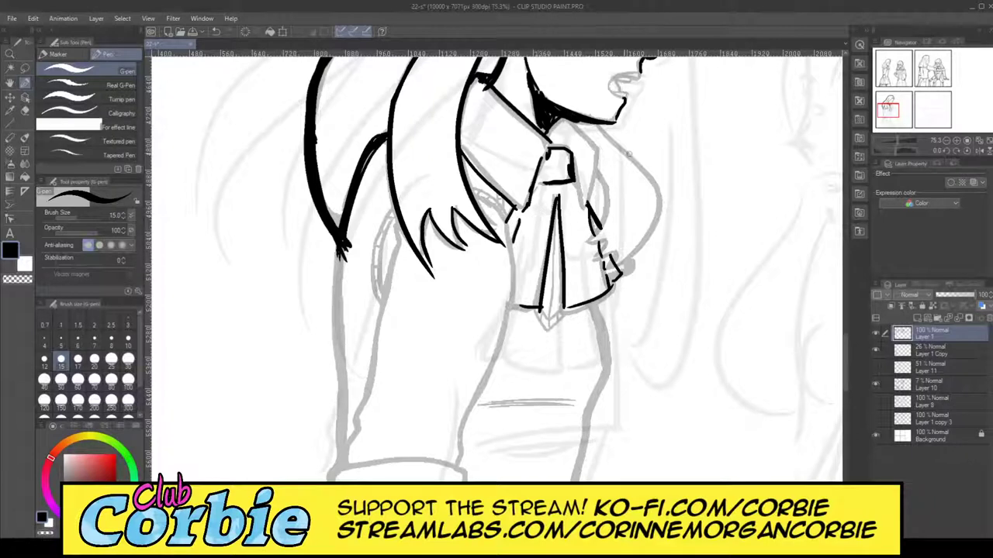
- Ink the jagged tips and inner curve of the far hair lock, and outline the far collar flap
mouse_move(614, 253)
mouse_down()
mouse_move(619, 269)
mouse_move(604, 247)
mouse_up()
mouse_move(607, 242)
mouse_down()
mouse_move(580, 245)
mouse_move(604, 212)
mouse_move(596, 174)
mouse_up()
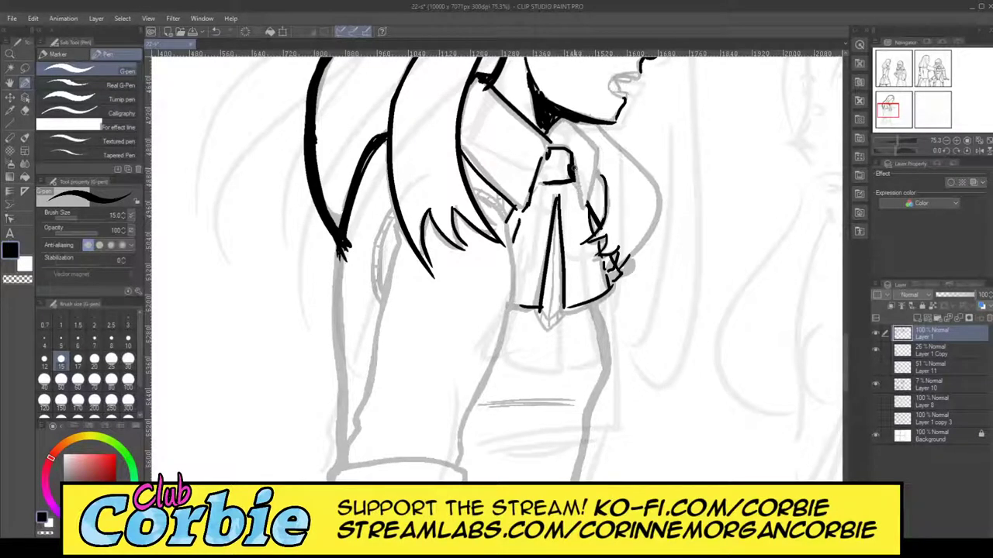
drag(600, 159, 590, 208)
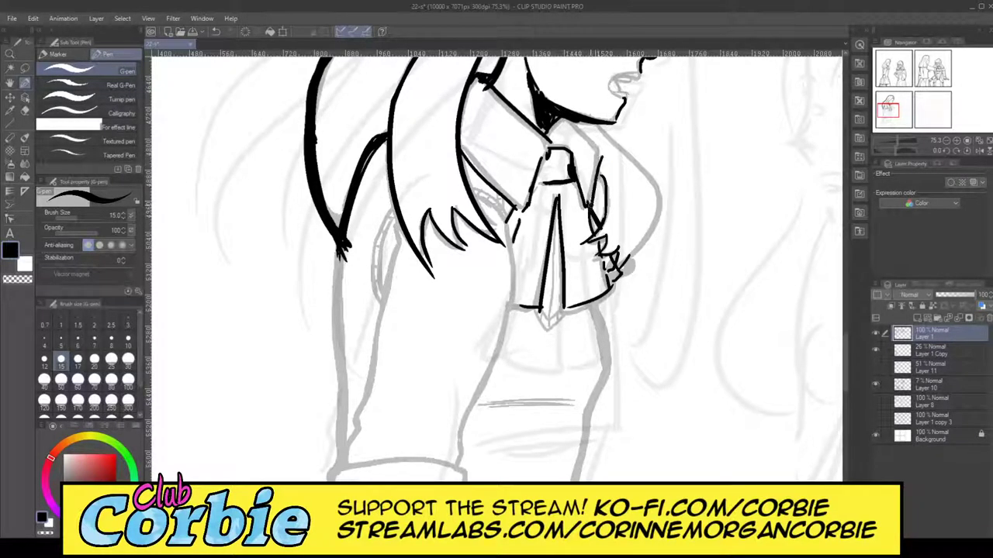
key(ctrl+z)
drag(600, 160, 591, 209)
drag(600, 156, 567, 129)
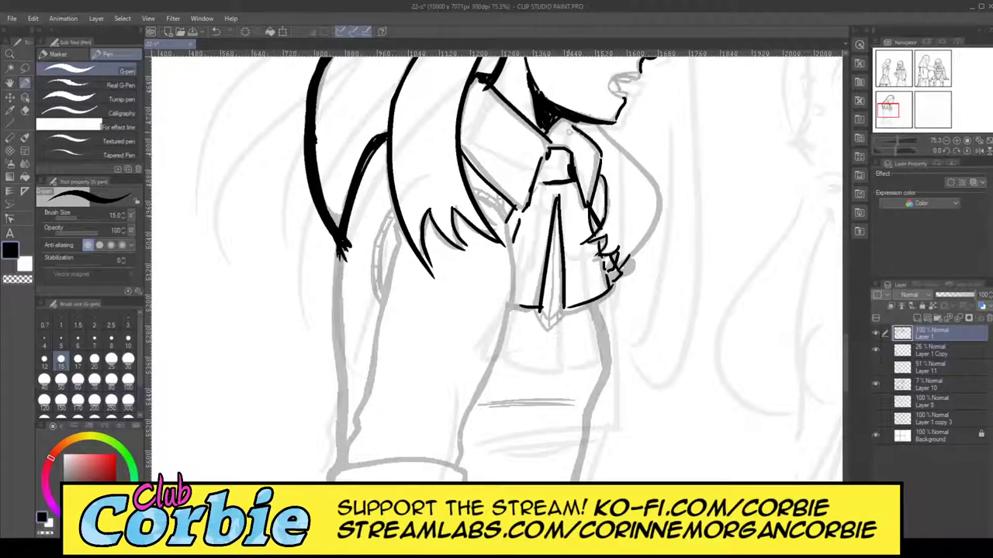
- Try to ink the outer curve of the far hair lock from below the chin down to its jagged tips
mouse_move(624, 271)
mouse_down()
mouse_move(635, 165)
mouse_move(614, 138)
mouse_up()
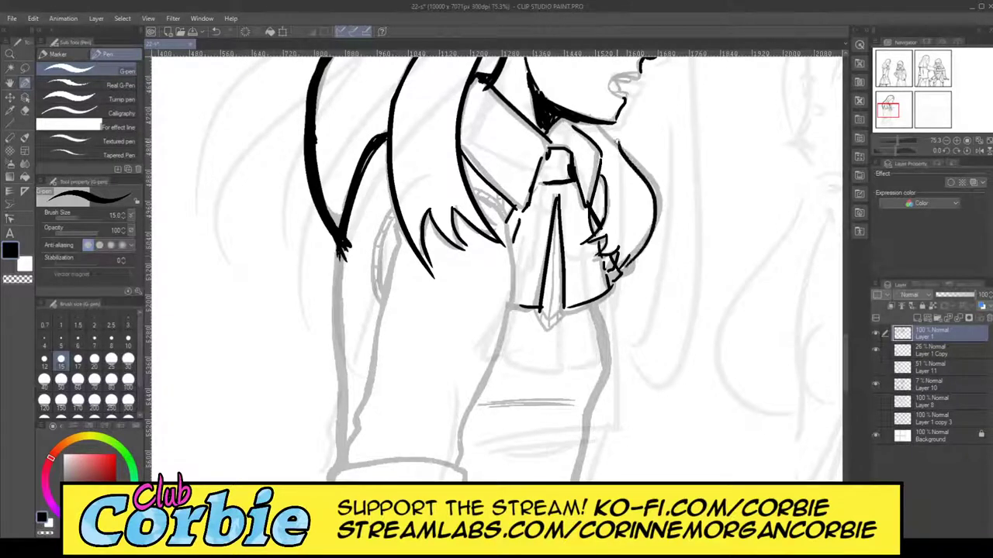
key(ctrl+z)
mouse_move(617, 272)
mouse_down()
mouse_move(648, 191)
mouse_move(614, 135)
mouse_move(629, 260)
mouse_move(616, 125)
mouse_up()
key(ctrl+z)
key(ctrl+z)
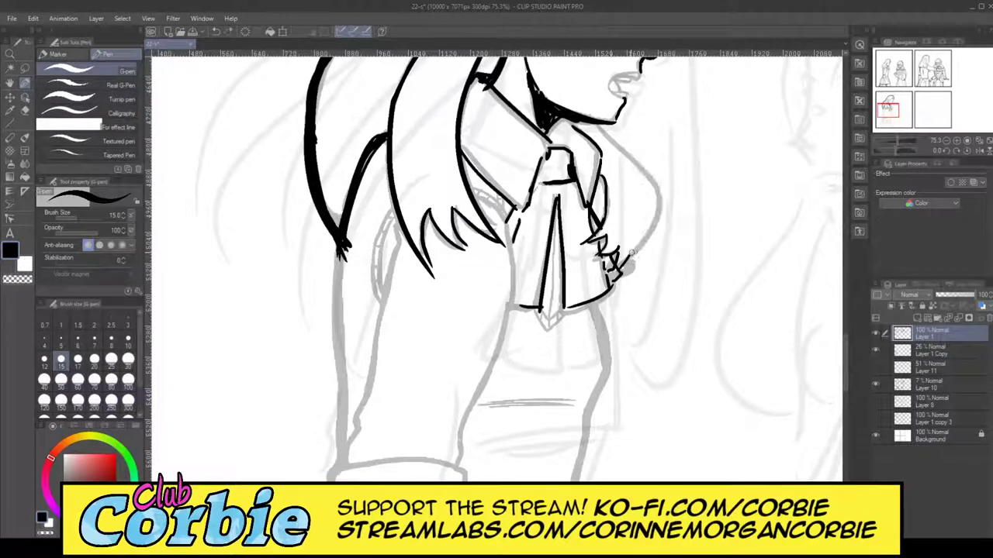
drag(631, 252, 613, 129)
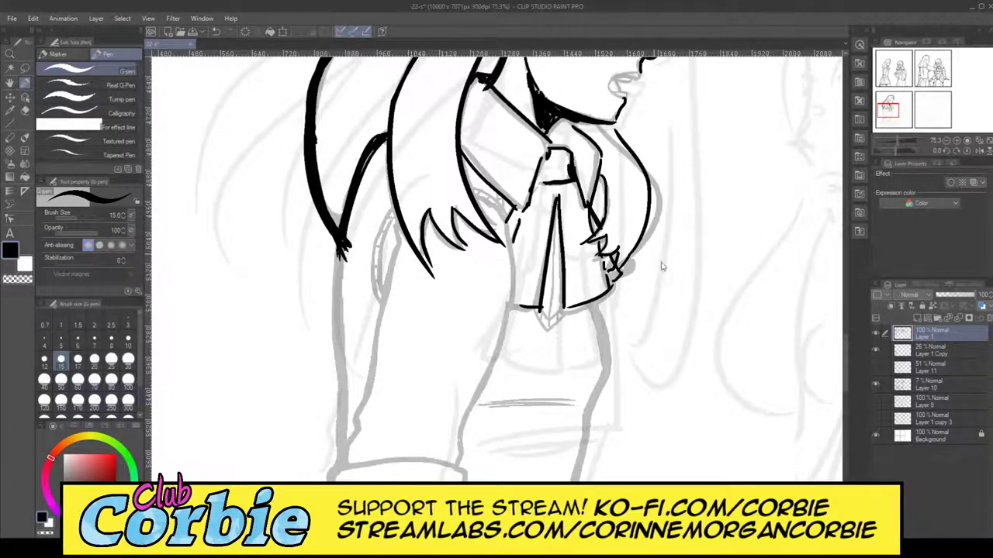
key(ctrl+z)
- Ink the outer curve of the far hair lock down to its jagged tips and erase the surplus outer line
drag(635, 260, 599, 122)
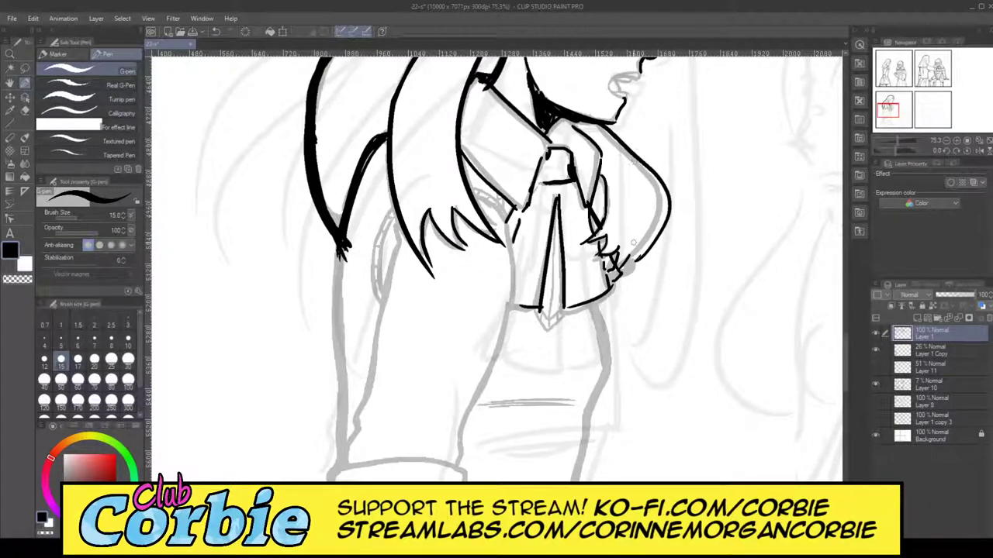
drag(632, 260, 657, 171)
key(ctrl+z)
drag(625, 262, 651, 166)
mouse_move(610, 281)
mouse_down()
mouse_move(653, 232)
mouse_move(655, 172)
mouse_up()
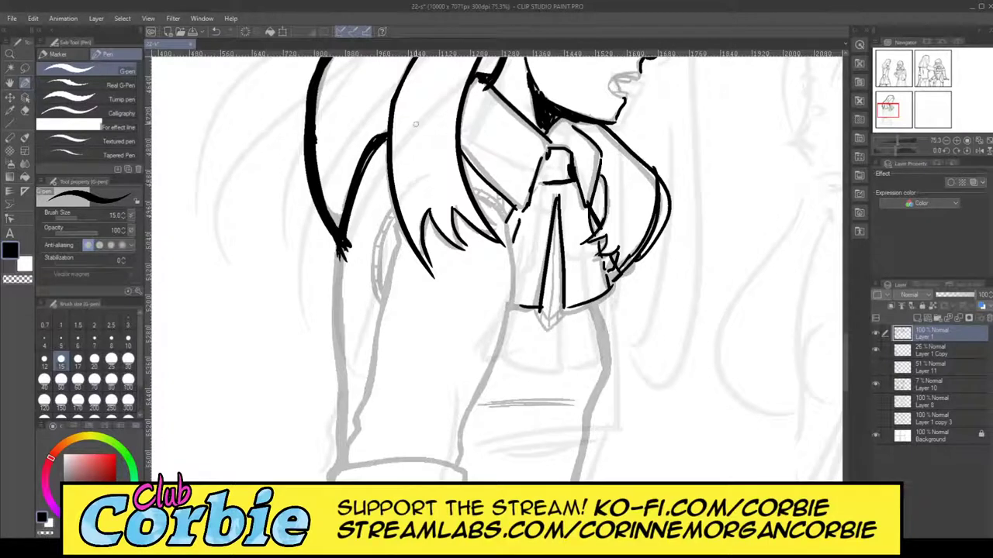
click(25, 110)
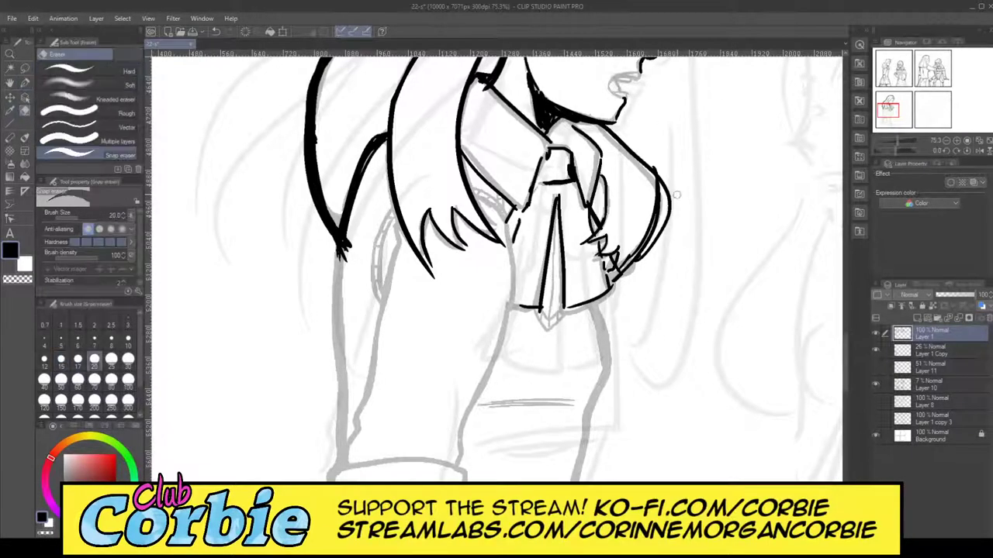
mouse_move(662, 242)
mouse_down()
mouse_move(670, 207)
mouse_move(649, 267)
mouse_move(663, 230)
mouse_move(632, 276)
mouse_move(664, 211)
mouse_move(626, 283)
mouse_move(667, 224)
mouse_move(656, 153)
mouse_move(667, 217)
mouse_up()
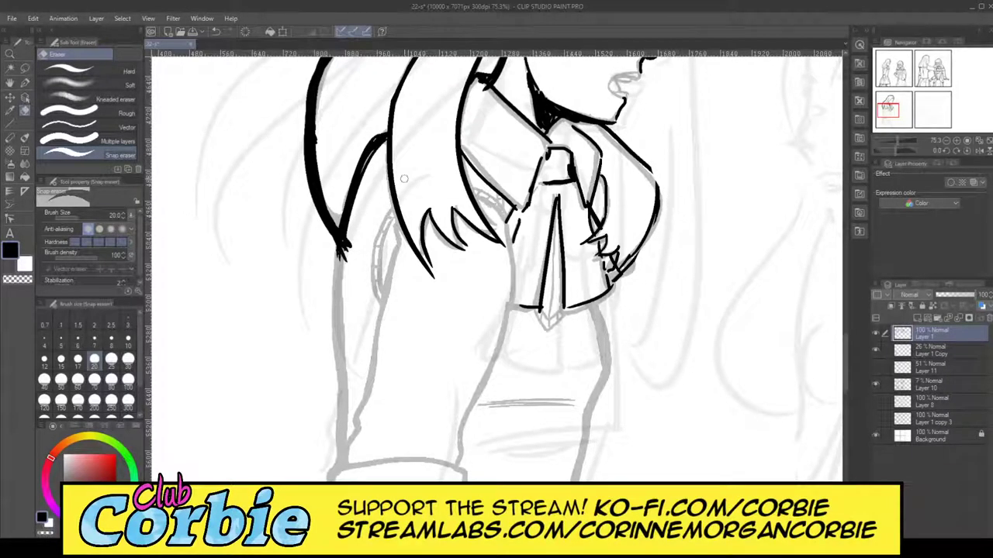
- Compare the inked figure with the faded copy by toggling the visibility of Layer 1 and Layer 1 Copy
click(10, 54)
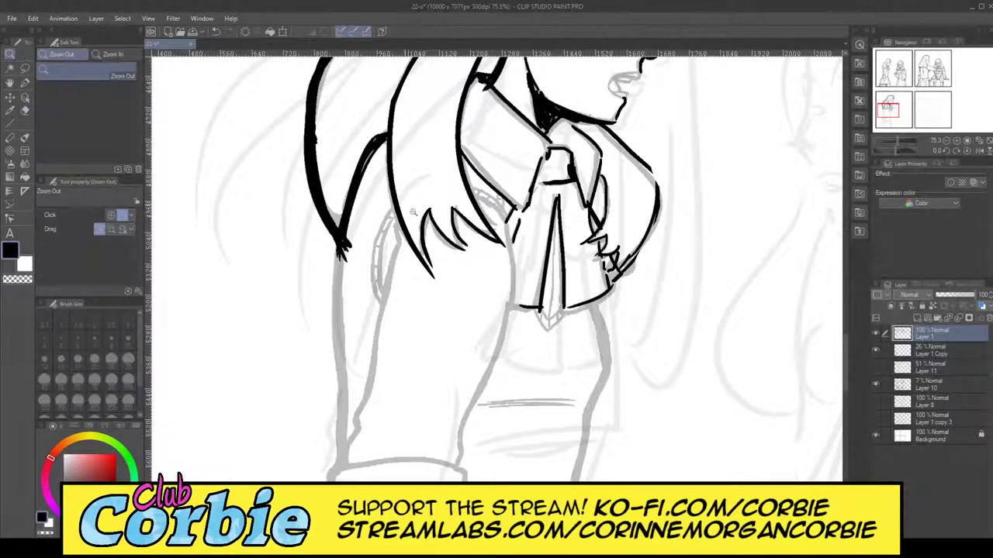
click(363, 243)
click(362, 233)
click(446, 234)
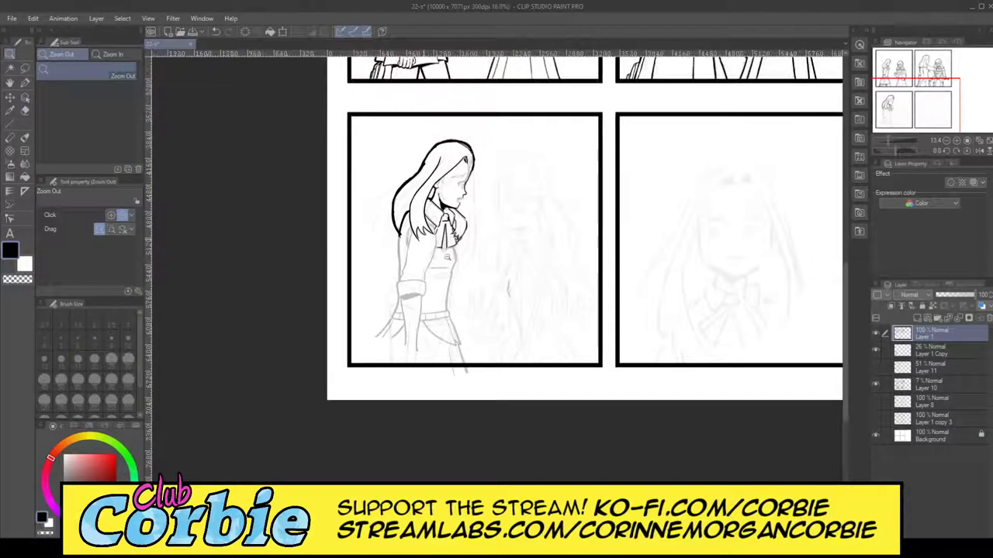
drag(447, 257, 458, 312)
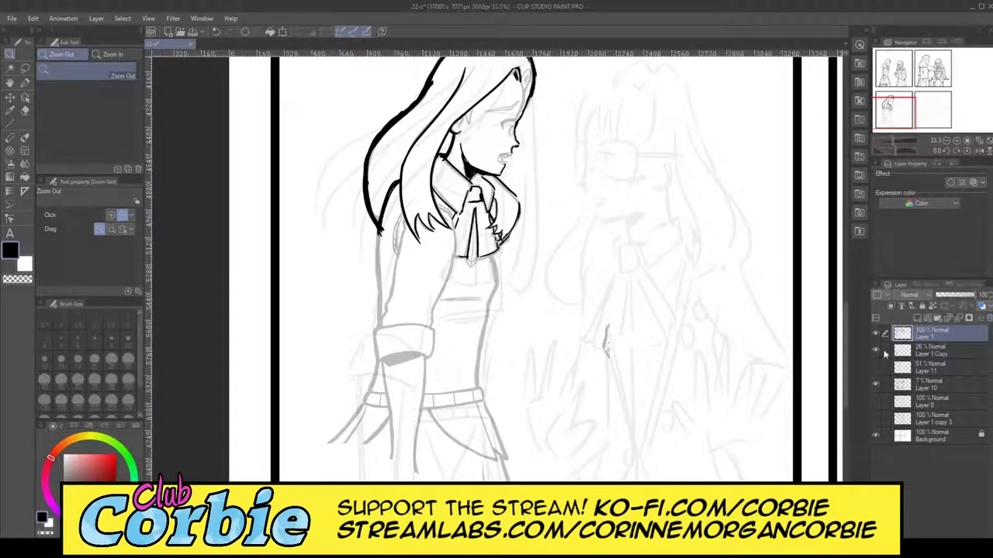
click(875, 335)
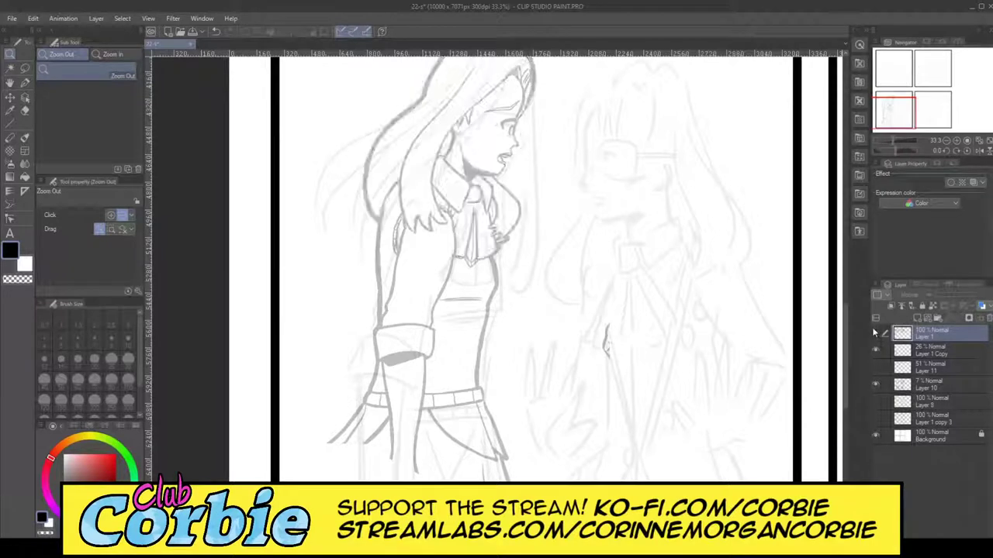
click(875, 334)
click(875, 349)
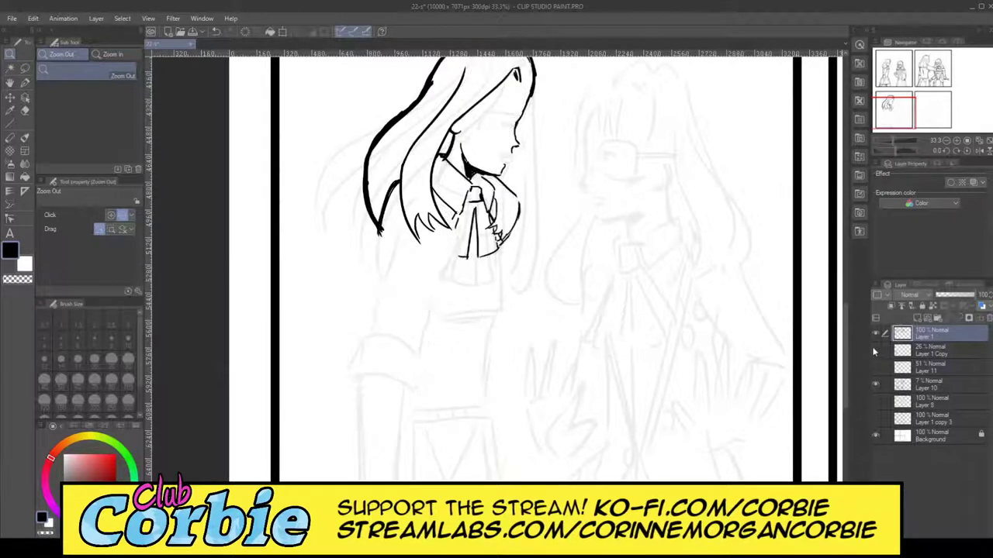
click(874, 350)
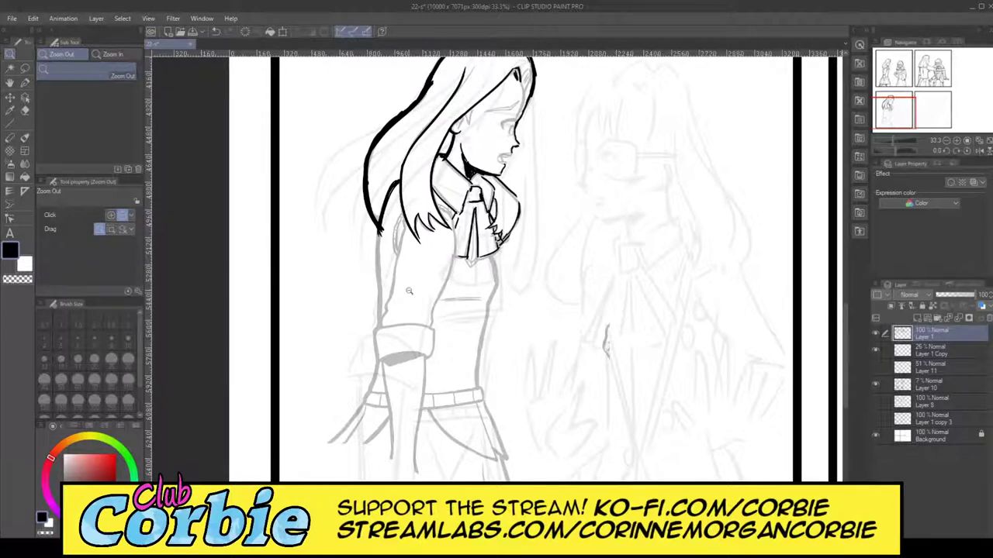
- Set the G-pen size to 25, ink the upper back edge of the near sleeve, and save the file
drag(419, 276, 462, 295)
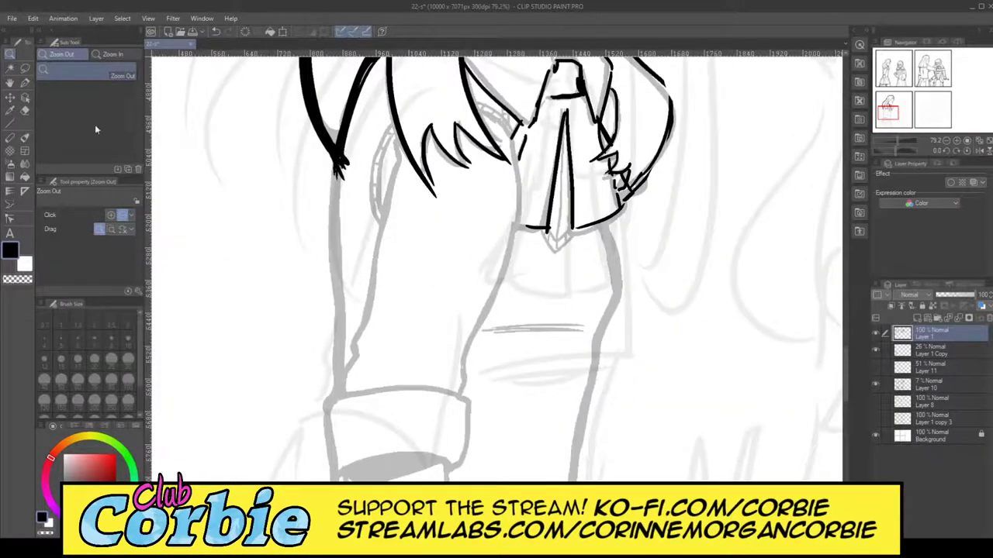
click(25, 82)
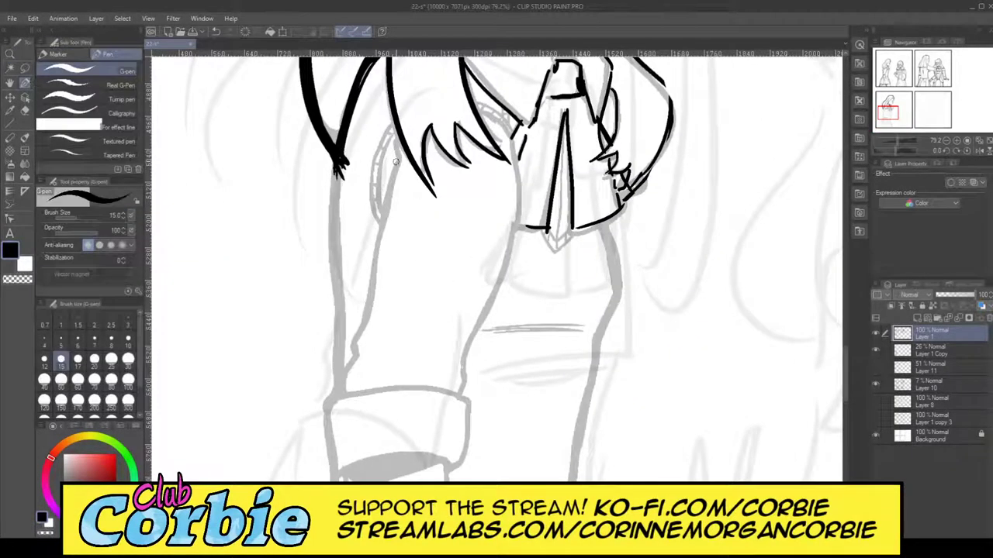
key(bracketright)
key(bracketright)
key(bracketright)
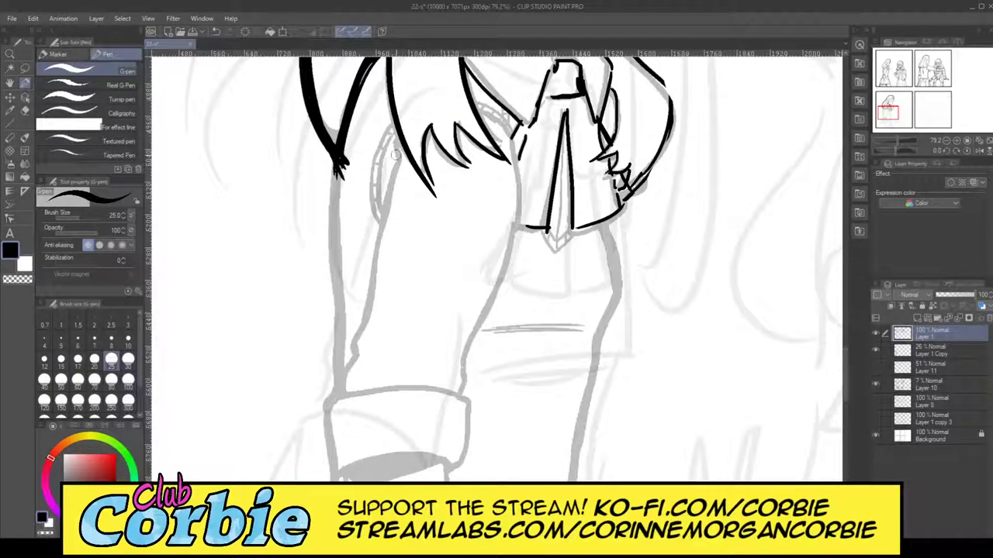
mouse_move(389, 145)
mouse_down()
mouse_move(396, 194)
mouse_move(372, 263)
mouse_up()
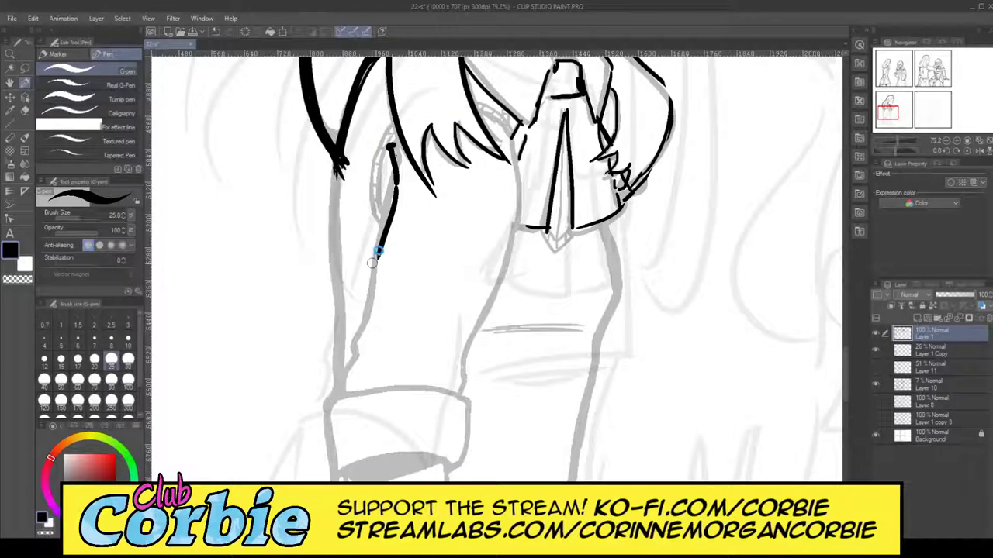
key(ctrl+s)
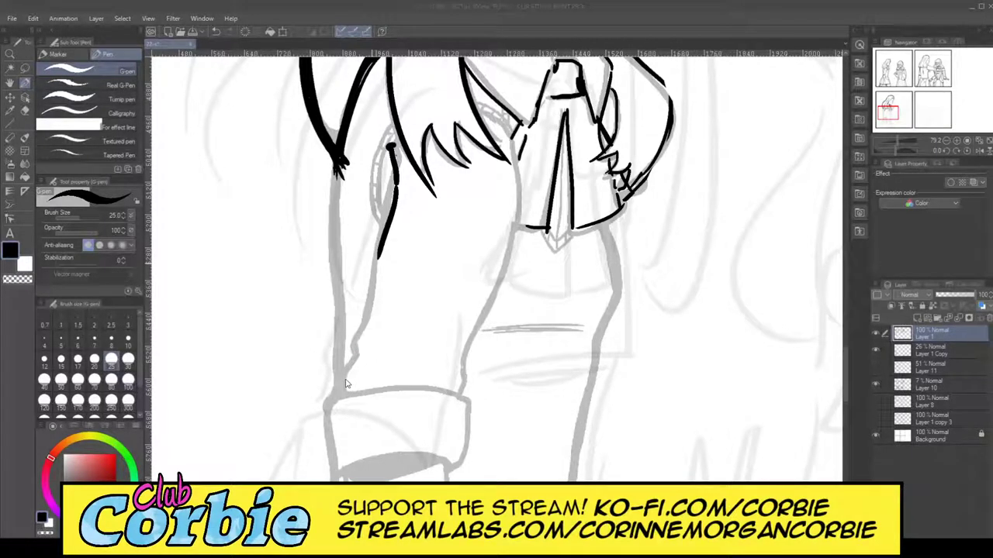
- Ink the front edge of the near sleeve from shoulder towards the cuff, plus the segmented shoulder trim beside the collar
mouse_move(513, 191)
mouse_down()
mouse_move(520, 222)
mouse_move(462, 375)
mouse_up()
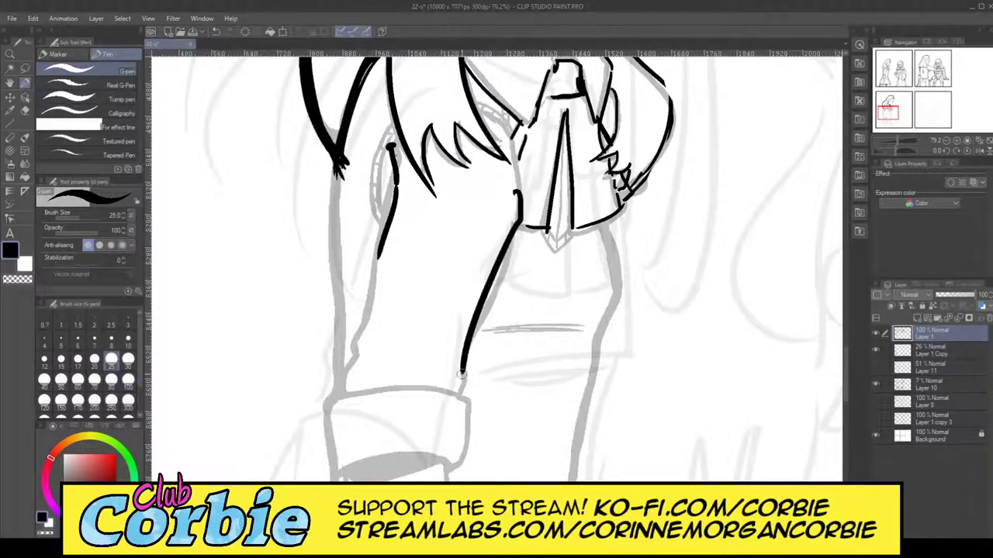
mouse_move(518, 188)
mouse_down()
mouse_move(507, 129)
mouse_move(476, 108)
mouse_move(481, 101)
mouse_move(505, 128)
mouse_move(487, 117)
mouse_up()
drag(483, 100, 481, 113)
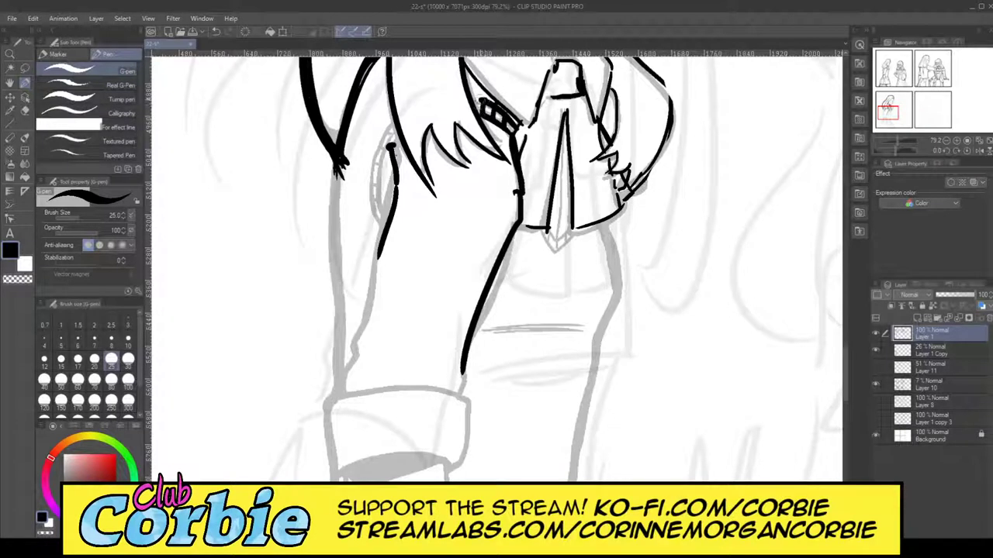
- Ink the curved armhole trim behind the near sleeve and divide it with short cross lines
mouse_move(399, 131)
mouse_down()
mouse_move(389, 235)
mouse_move(360, 194)
mouse_move(378, 242)
mouse_move(373, 199)
mouse_move(372, 239)
mouse_up()
key(ctrl+z)
key(ctrl+z)
drag(389, 113, 392, 256)
key(ctrl+z)
mouse_move(388, 120)
mouse_down()
mouse_move(368, 191)
mouse_move(384, 254)
mouse_up()
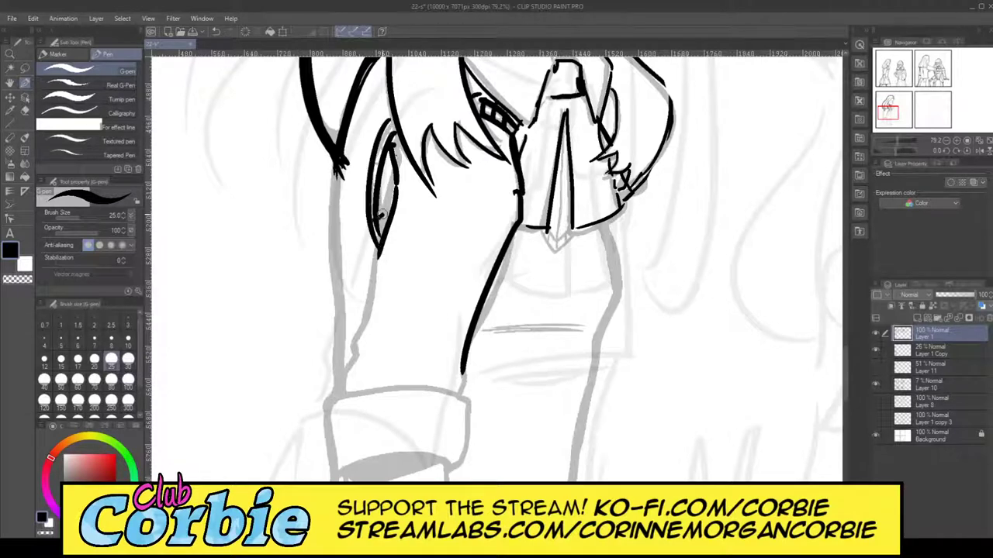
drag(370, 187, 380, 180)
drag(373, 170, 385, 150)
drag(375, 141, 388, 130)
drag(380, 130, 396, 123)
- Extend both near sleeve edges down to the cuff and ink the torso's front edge below the scarf as a thick line
drag(380, 241, 332, 402)
drag(464, 373, 450, 401)
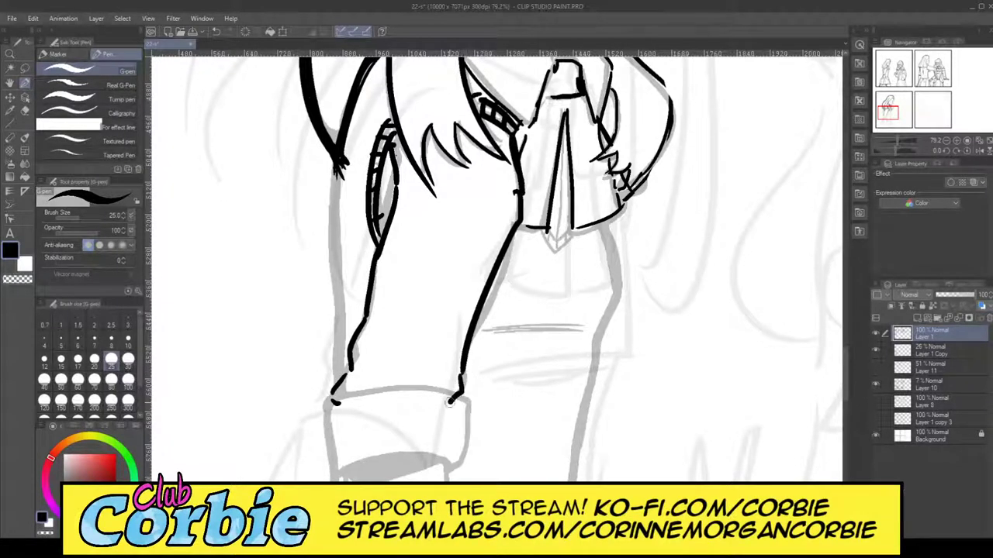
drag(613, 217, 621, 288)
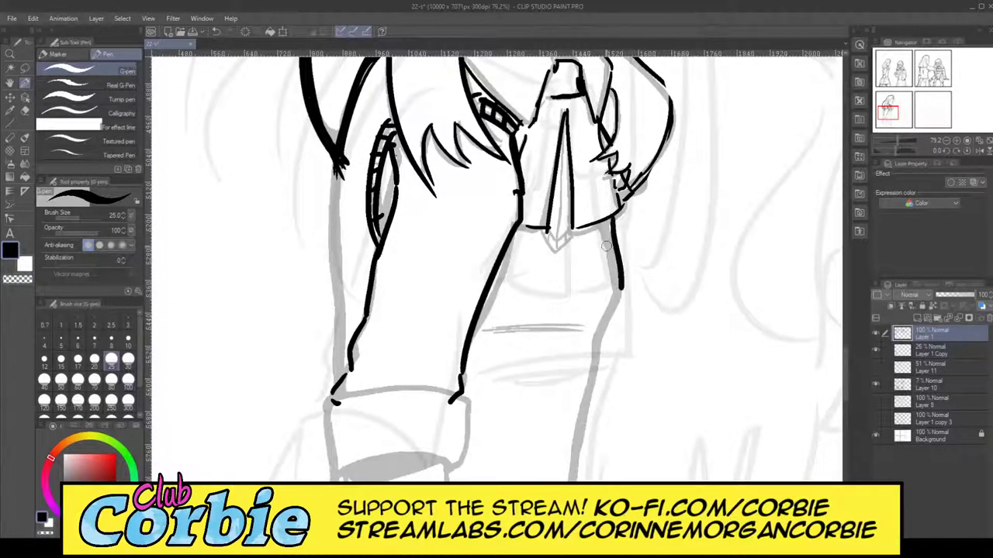
key(ctrl+z)
drag(608, 220, 622, 288)
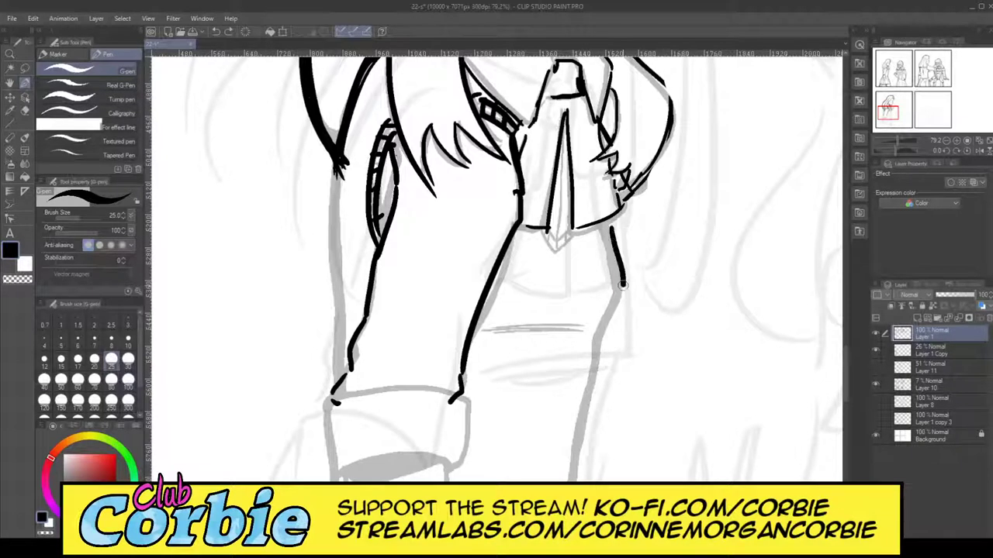
drag(609, 223, 616, 294)
drag(611, 254, 616, 294)
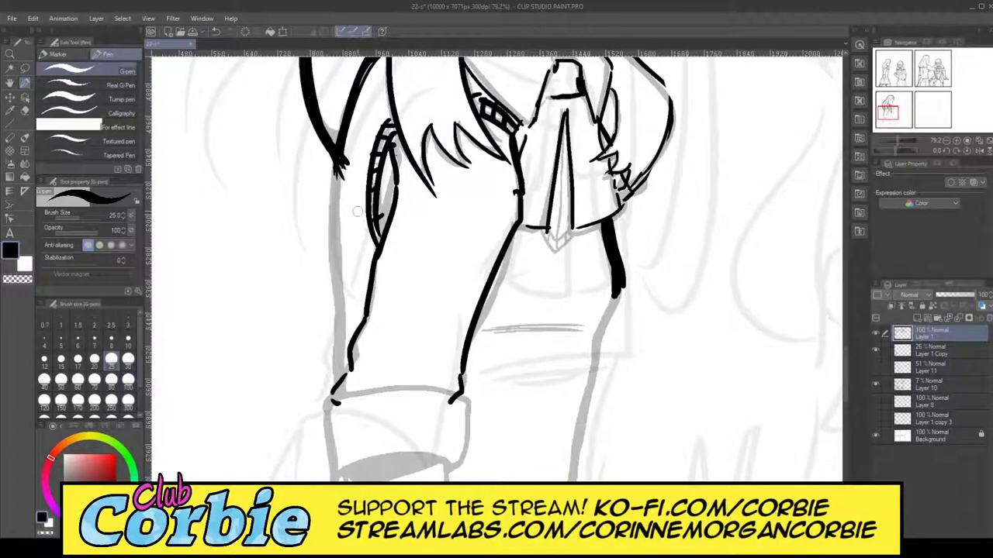
- Ink the back contour from the hair tip down to the cuff as a thick, filled line
drag(338, 165, 324, 374)
key(ctrl+z)
drag(336, 172, 329, 370)
key(ctrl+z)
drag(340, 167, 329, 371)
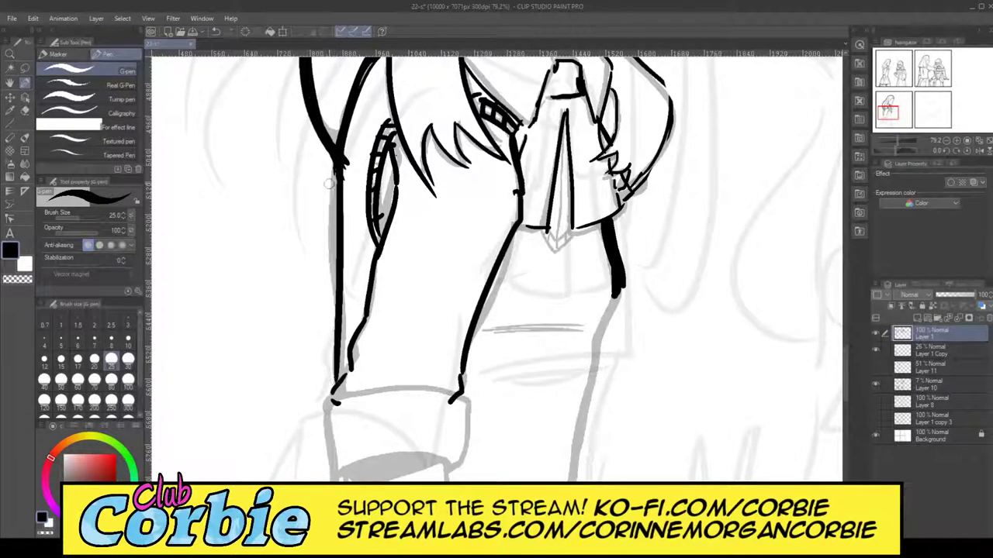
drag(335, 161, 329, 374)
drag(341, 167, 335, 363)
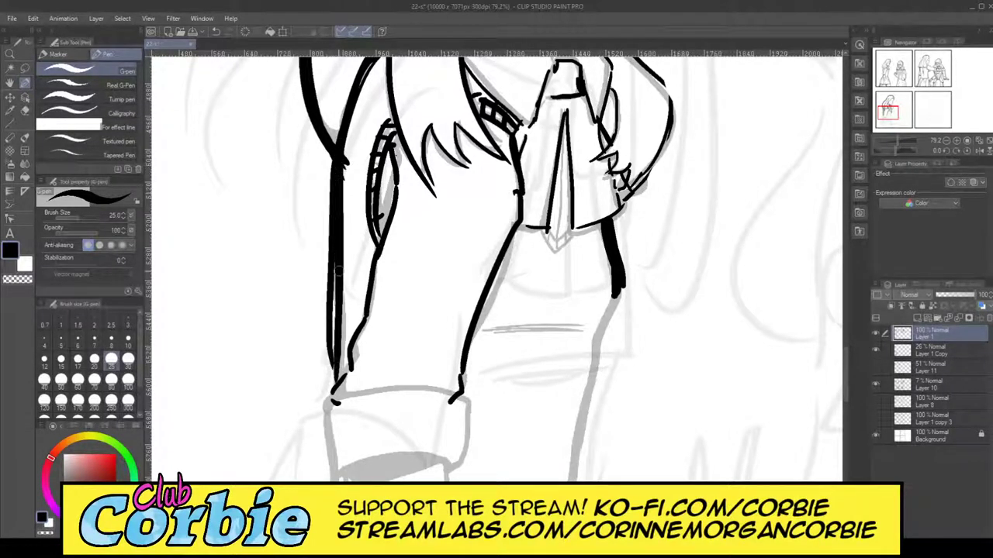
drag(336, 270, 333, 387)
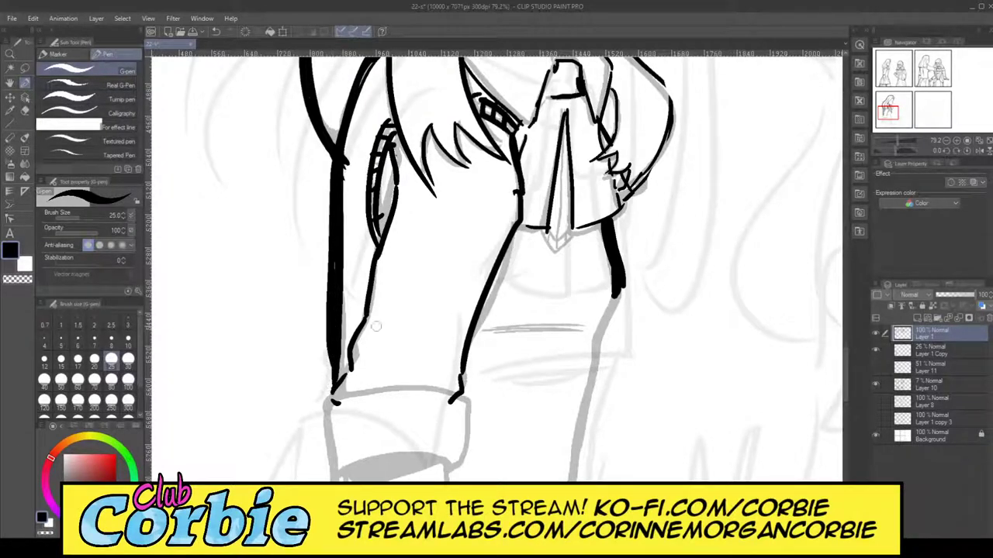
- Ink the rolled sleeve cuff with its curved upper and lower edges and both rounded sides
drag(847, 369, 844, 397)
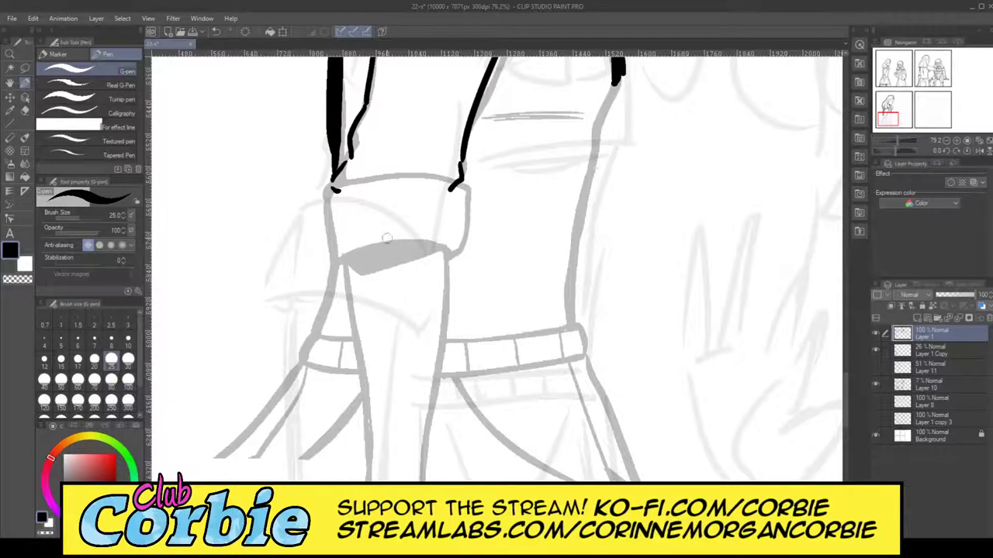
drag(315, 242, 435, 264)
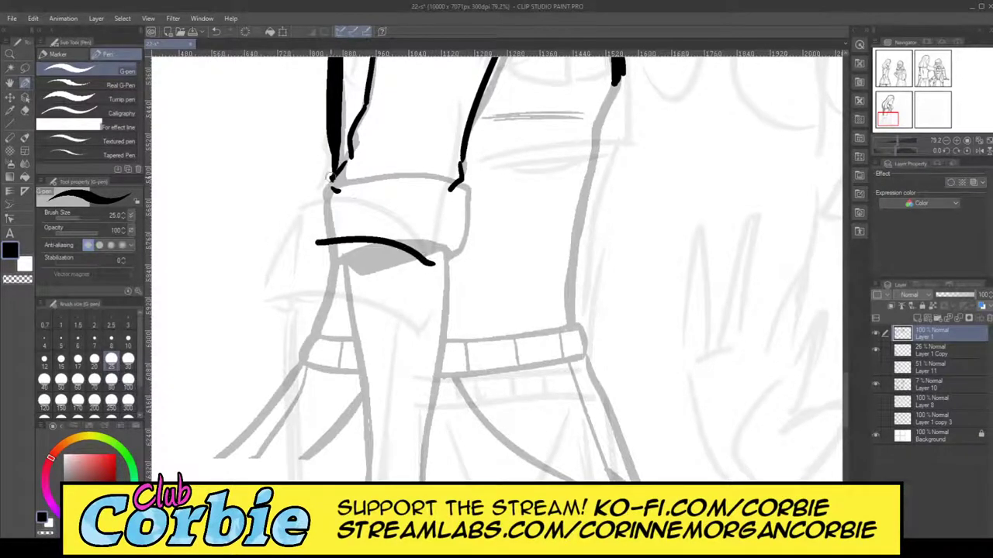
mouse_move(331, 179)
mouse_down()
mouse_move(476, 220)
mouse_move(452, 255)
mouse_up()
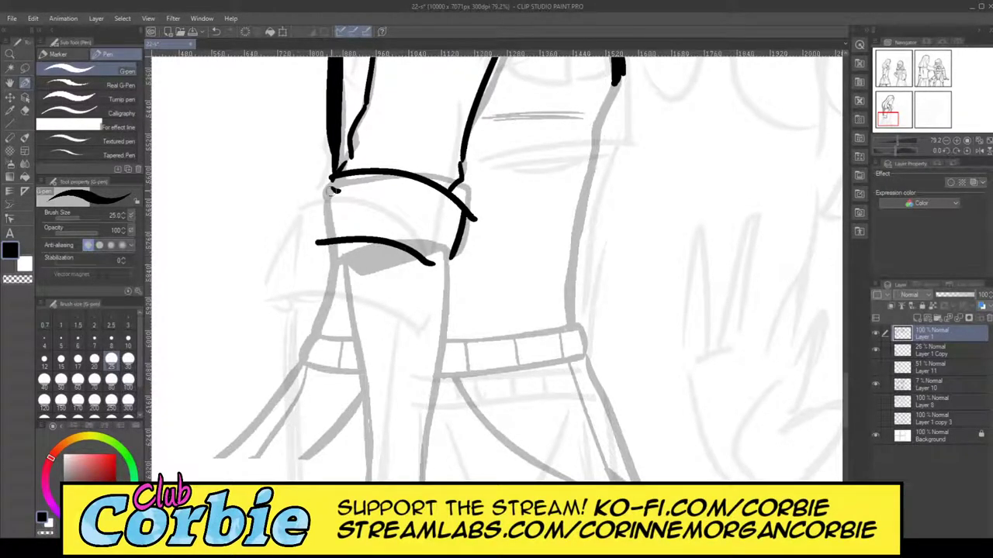
mouse_move(334, 189)
mouse_down()
mouse_move(310, 242)
mouse_move(321, 248)
mouse_up()
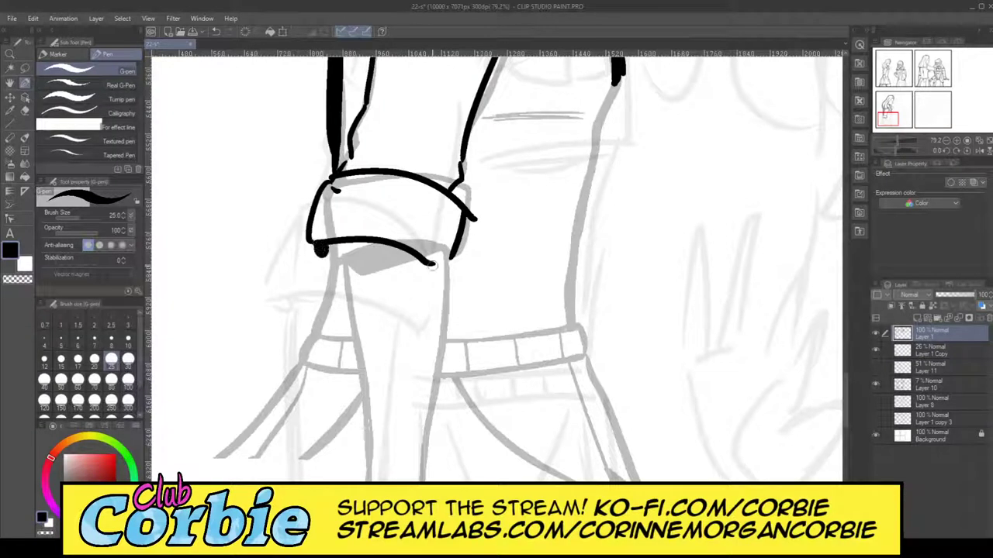
mouse_move(435, 265)
mouse_down()
mouse_move(448, 268)
mouse_move(471, 217)
mouse_move(461, 198)
mouse_up()
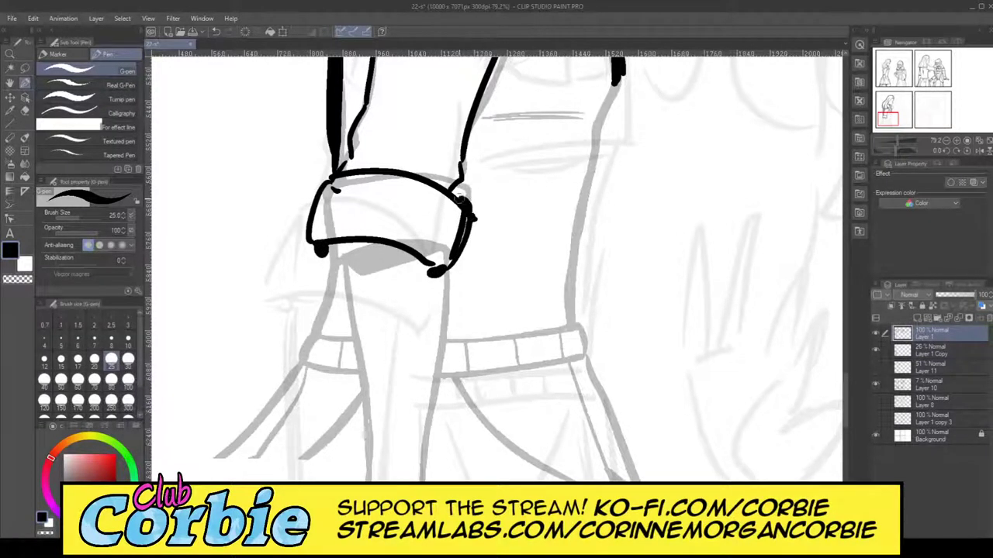
- Ink both edges of the near forearm from the rolled cuff down to the panel's lower border
scroll(839, 397, down, 5)
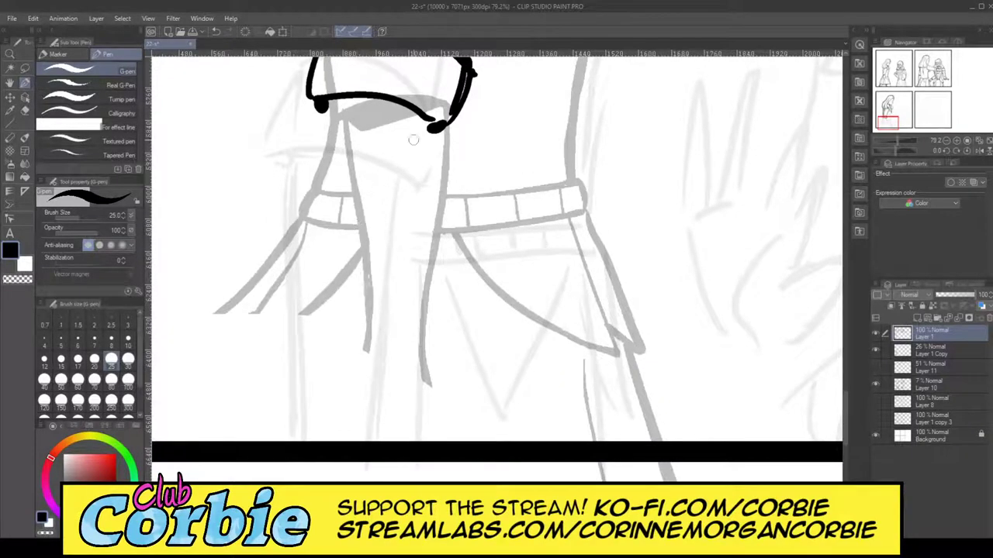
drag(429, 118, 326, 443)
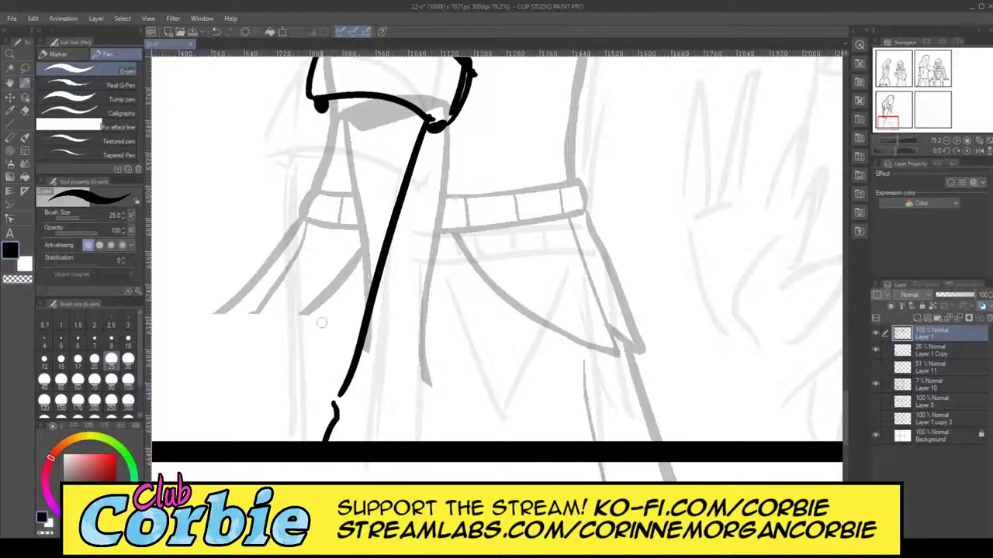
drag(318, 106, 263, 397)
key(ctrl+z)
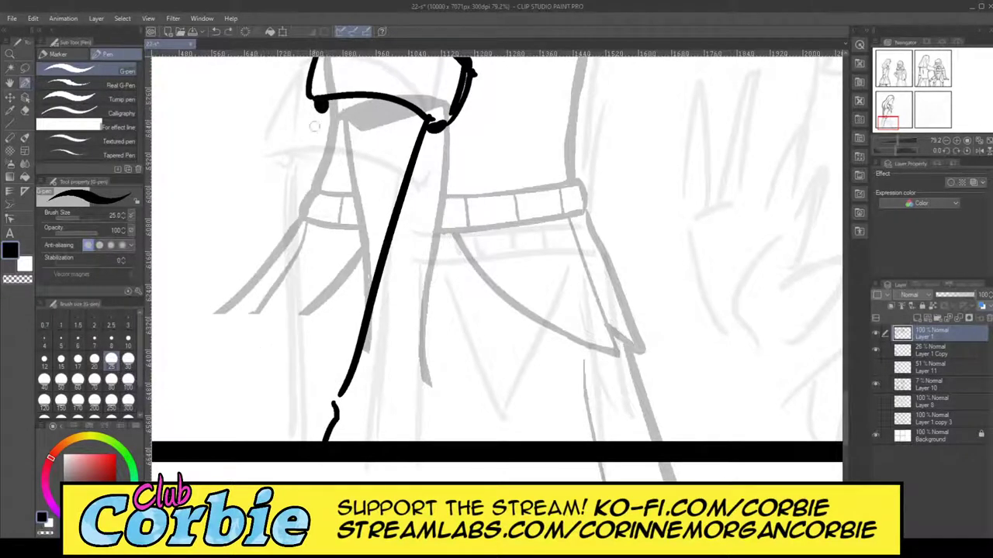
drag(318, 101, 279, 362)
key(ctrl+z)
drag(320, 106, 259, 454)
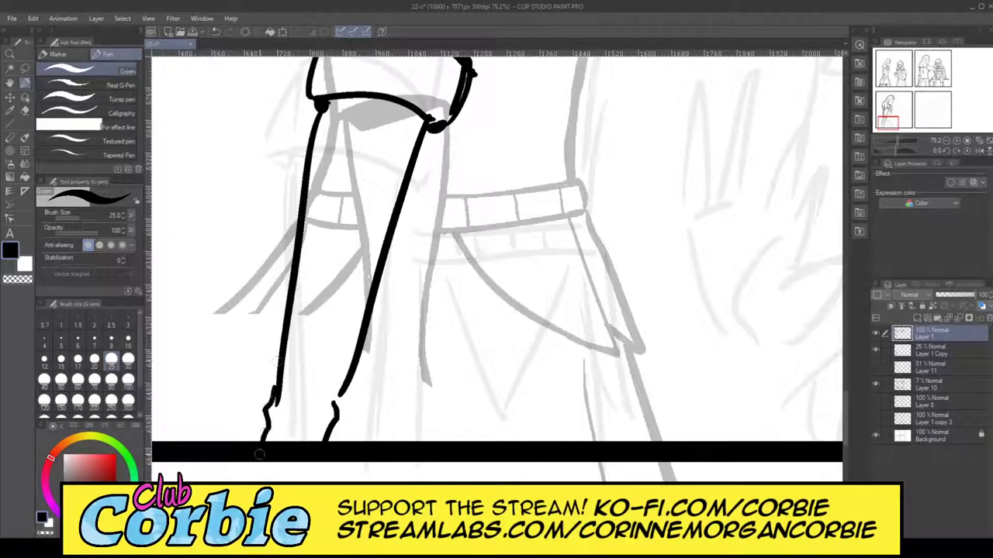
- Redraw the front edge of the wrist with thicker strokes and erase the stray marks beside it using the Snap eraser
mouse_move(346, 388)
mouse_down()
mouse_move(335, 454)
mouse_move(346, 395)
mouse_up()
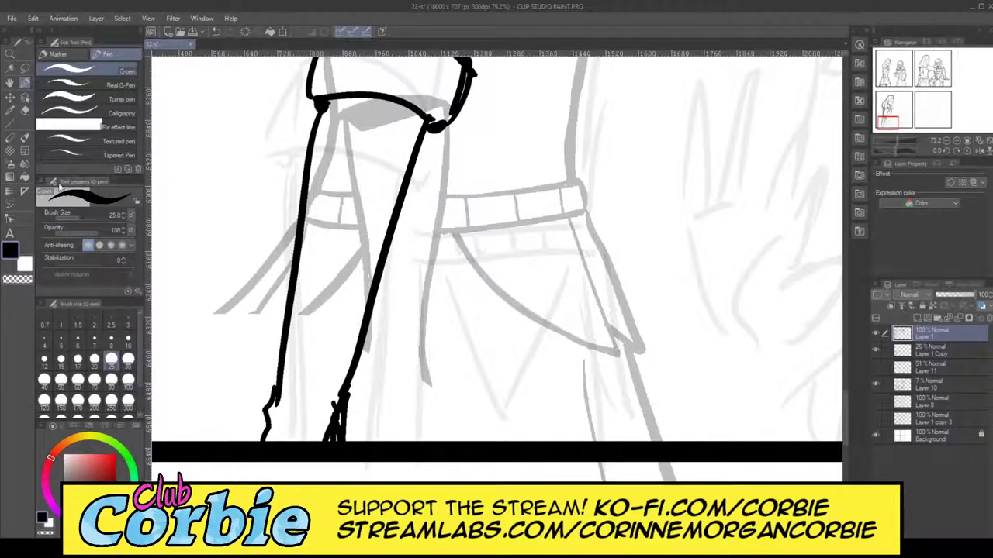
click(25, 110)
click(85, 155)
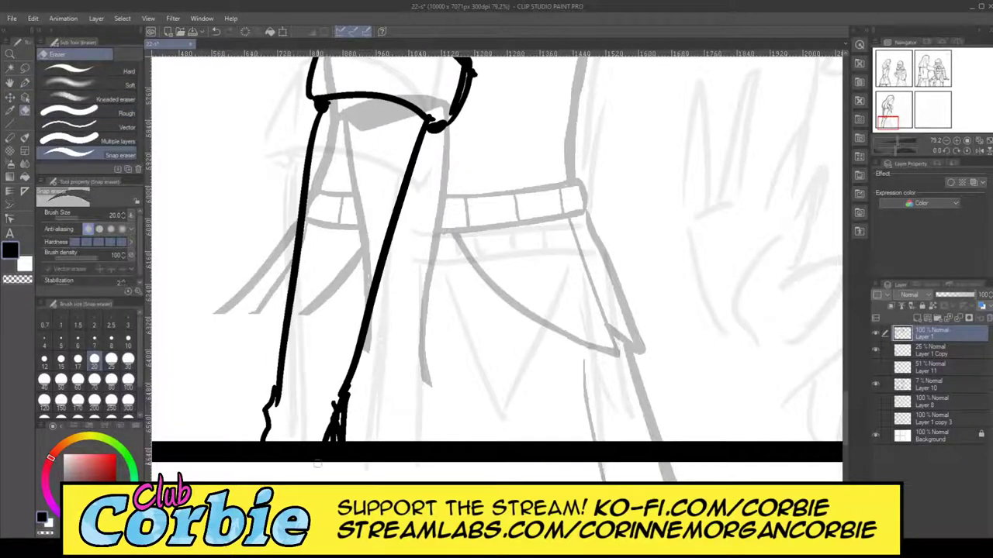
drag(331, 395, 326, 435)
mouse_move(326, 380)
mouse_down()
mouse_move(334, 411)
mouse_move(332, 364)
mouse_up()
- Continue the torso's front edge with the G-pen down to the belt as a thick line following the faded copy
click(11, 54)
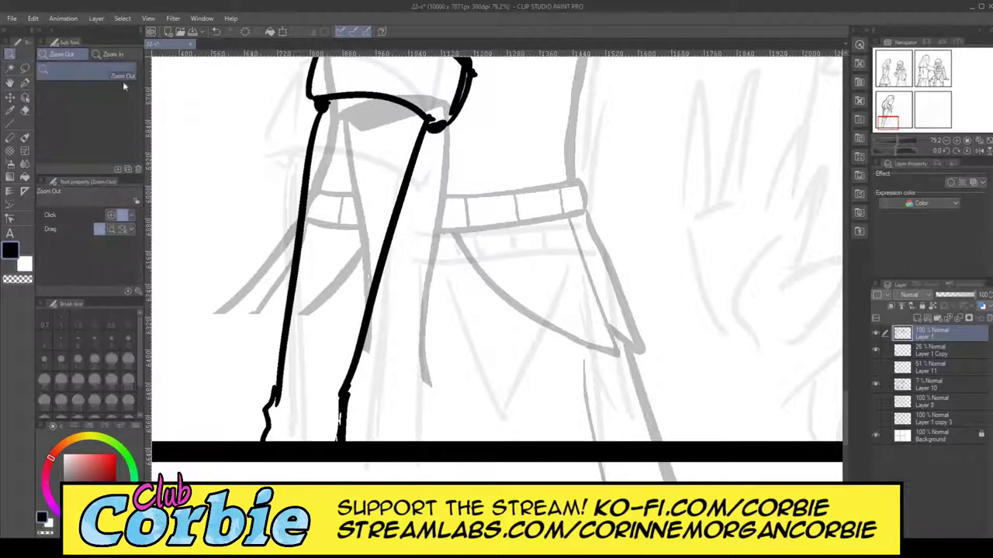
drag(343, 262, 337, 200)
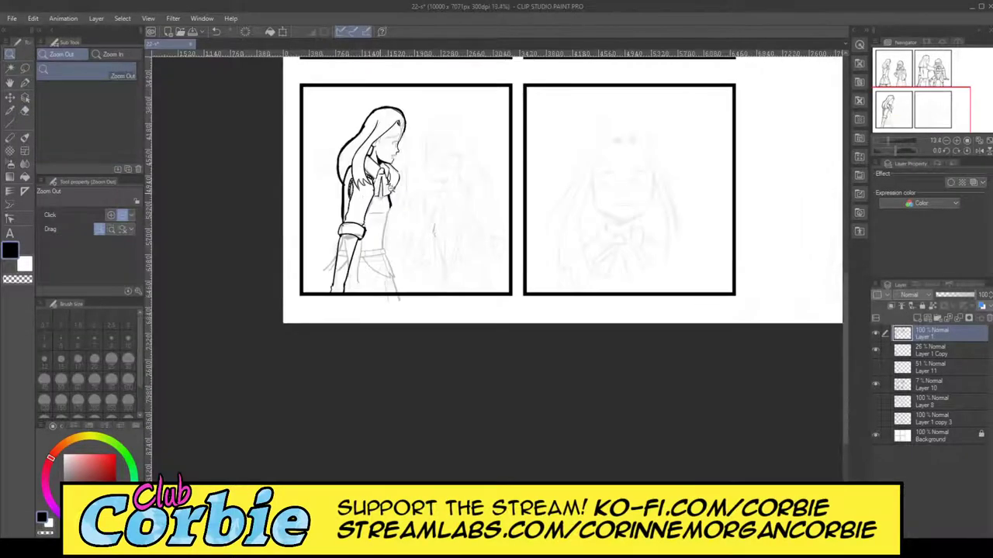
scroll(375, 208, up, 2)
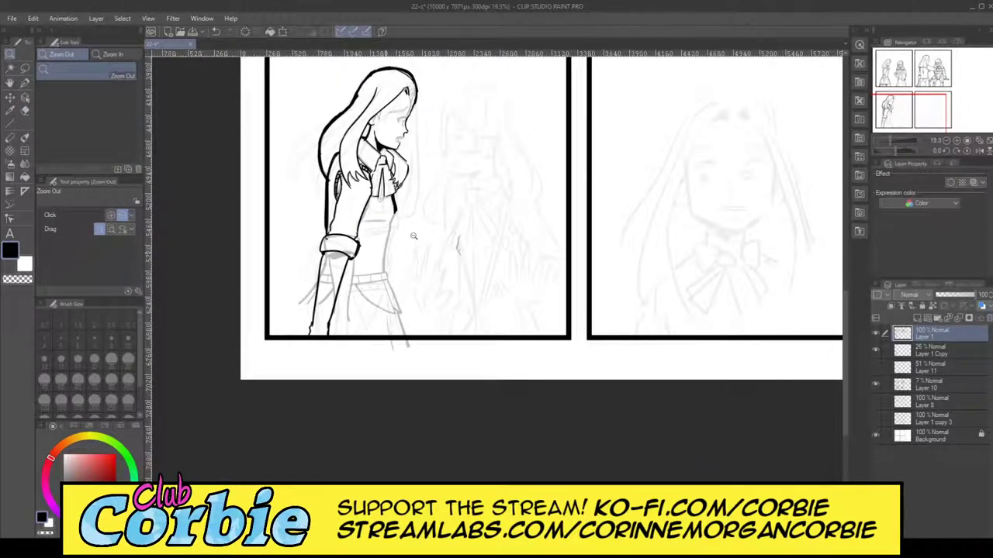
scroll(413, 236, up, 5)
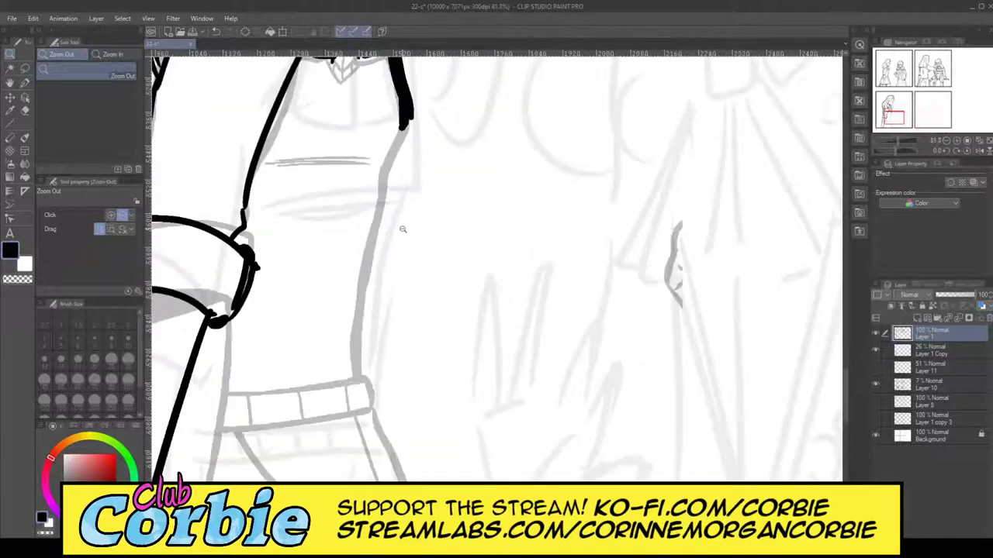
click(25, 82)
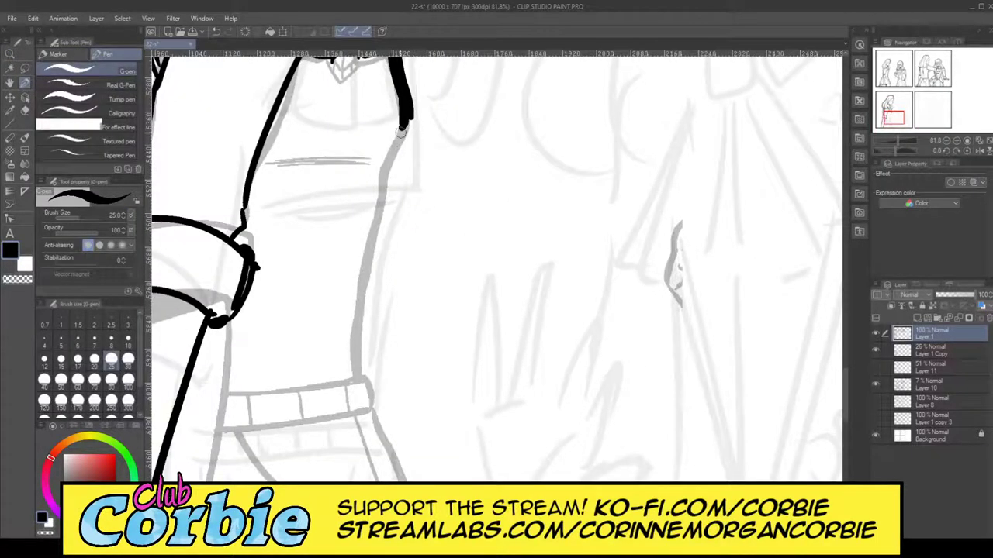
drag(402, 140, 390, 180)
key(ctrl+z)
mouse_move(405, 125)
mouse_down()
mouse_move(382, 194)
mouse_move(404, 125)
mouse_up()
key(ctrl+z)
drag(382, 180, 407, 127)
key(ctrl+z)
key(ctrl+z)
mouse_move(387, 177)
mouse_down()
mouse_move(408, 116)
mouse_move(380, 189)
mouse_move(355, 371)
mouse_move(386, 162)
mouse_move(353, 326)
mouse_up()
key(ctrl+z)
drag(364, 273, 354, 369)
drag(360, 319, 363, 367)
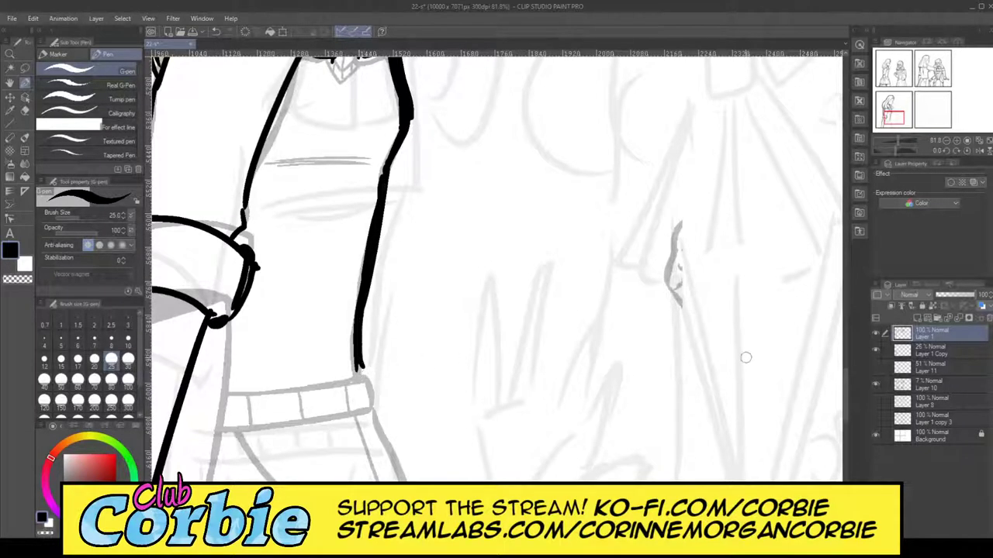
- Ink the belt's lower edge as one curved line from the forearm to the front of the waist
scroll(496, 310, down, 3)
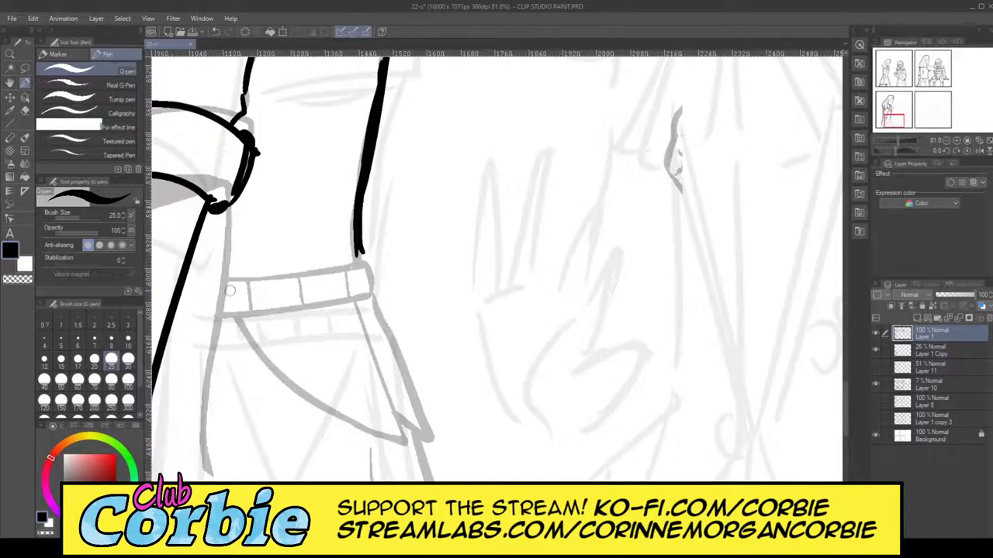
drag(180, 315, 384, 285)
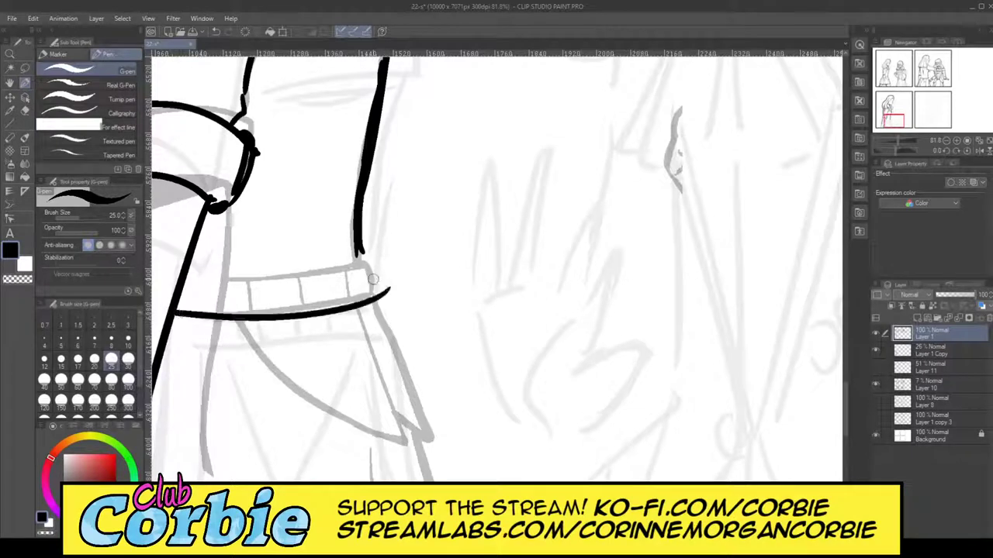
key(ctrl+z)
drag(175, 317, 384, 277)
drag(177, 318, 373, 291)
key(ctrl+z)
drag(177, 317, 374, 287)
key(ctrl+z)
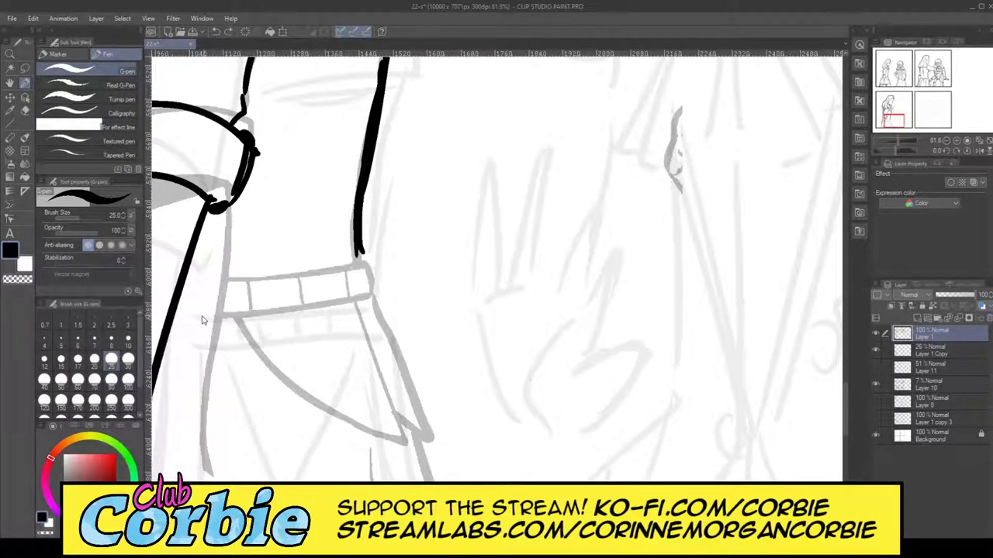
drag(167, 318, 386, 287)
- Ink the belt's upper edge from the forearm to the waist and close its front end with a short line
drag(183, 288, 363, 265)
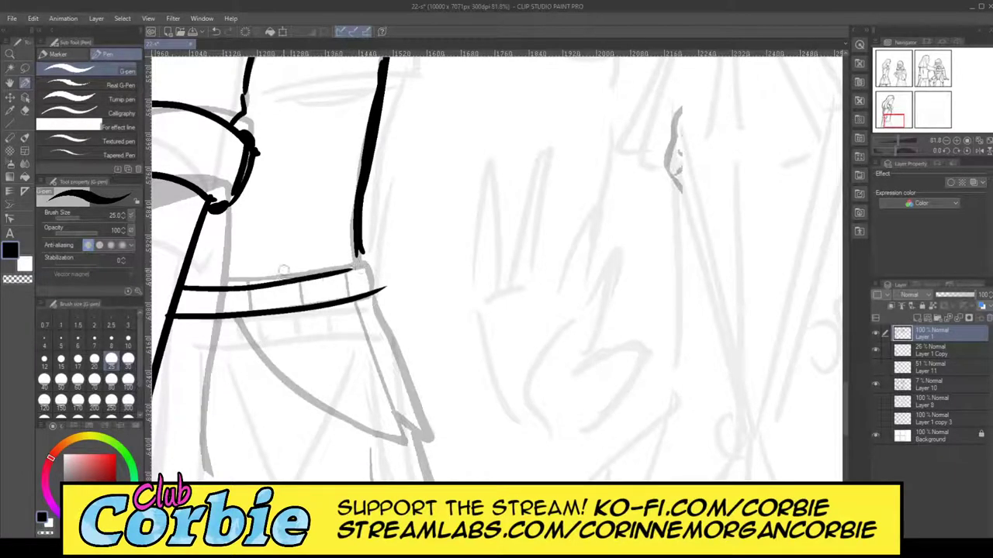
key(ctrl+z)
mouse_move(183, 289)
mouse_down()
mouse_move(284, 279)
mouse_move(364, 259)
mouse_up()
key(ctrl+z)
mouse_move(184, 284)
mouse_down()
mouse_move(373, 258)
mouse_move(380, 290)
mouse_up()
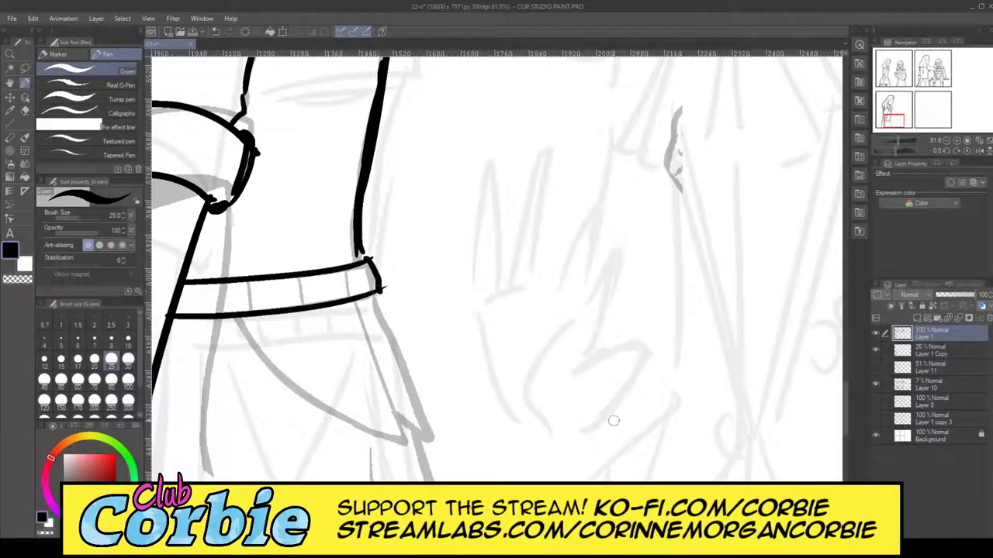
- Ink the narrow pointed flap hanging from the belt's front end, with both long sides and the slanted tip
drag(373, 532, 334, 533)
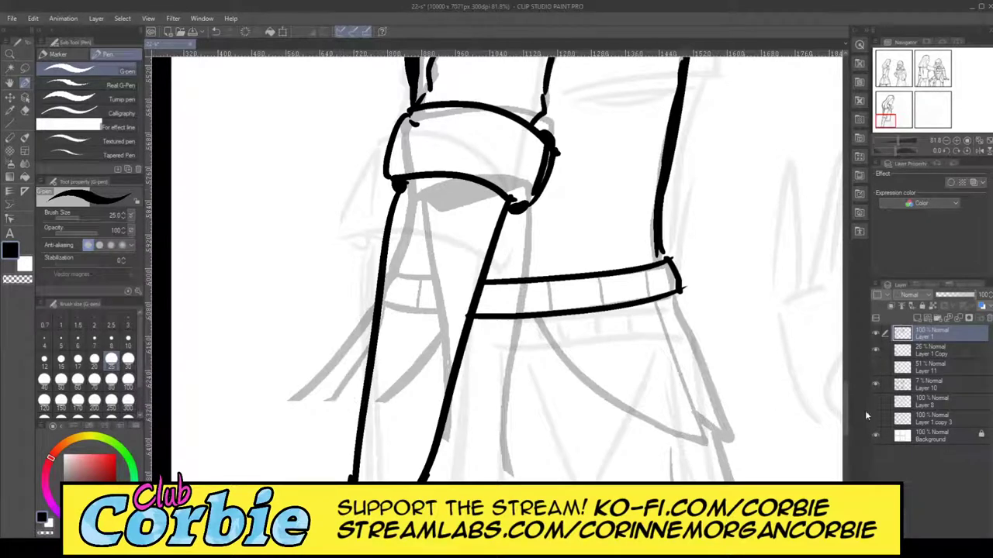
scroll(849, 419, down, 2)
scroll(844, 435, up, 1)
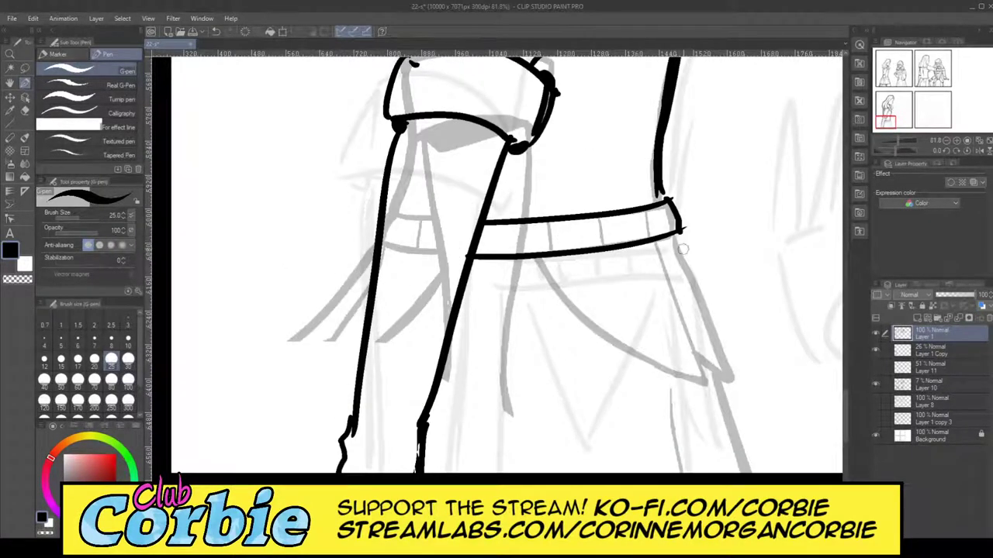
drag(675, 236, 747, 401)
key(ctrl+z)
drag(679, 229, 738, 393)
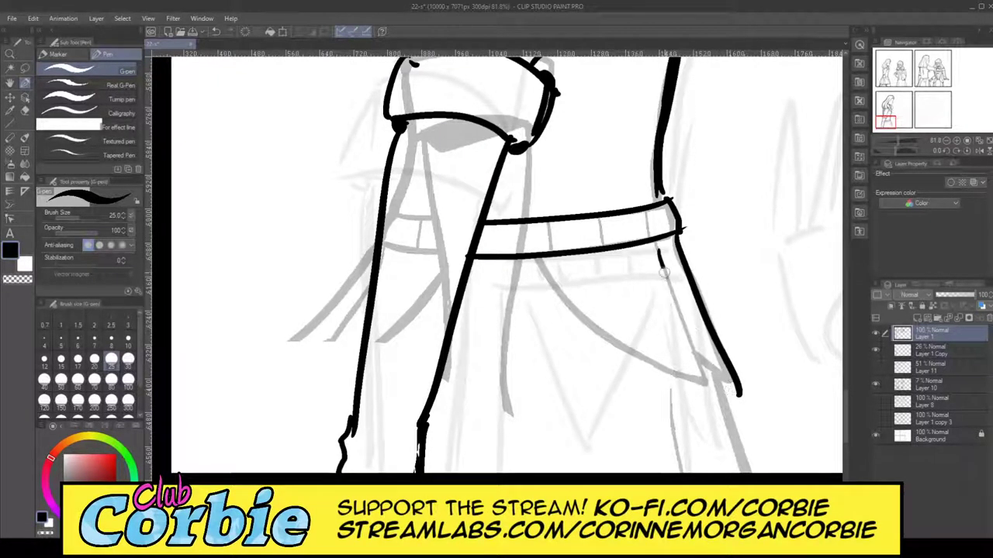
drag(659, 264, 737, 391)
key(ctrl+z)
drag(654, 246, 707, 372)
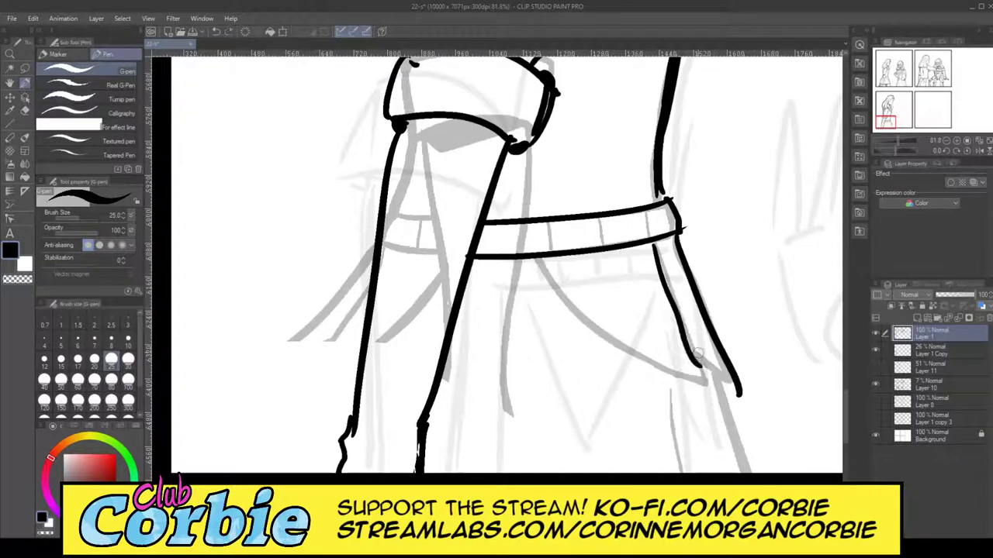
key(ctrl+z)
mouse_move(659, 242)
mouse_down()
mouse_move(701, 360)
mouse_move(696, 350)
mouse_move(737, 386)
mouse_up()
key(ctrl+z)
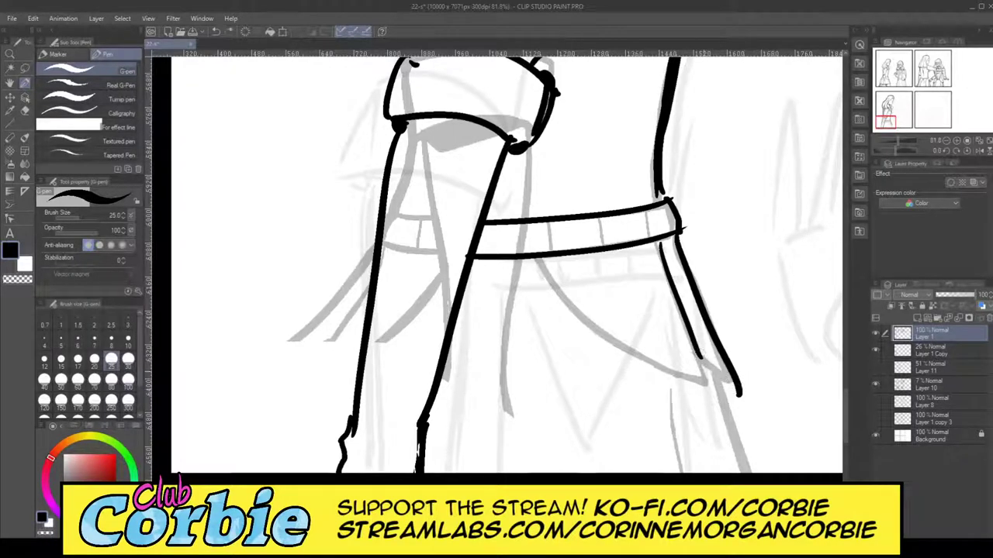
drag(693, 354, 737, 390)
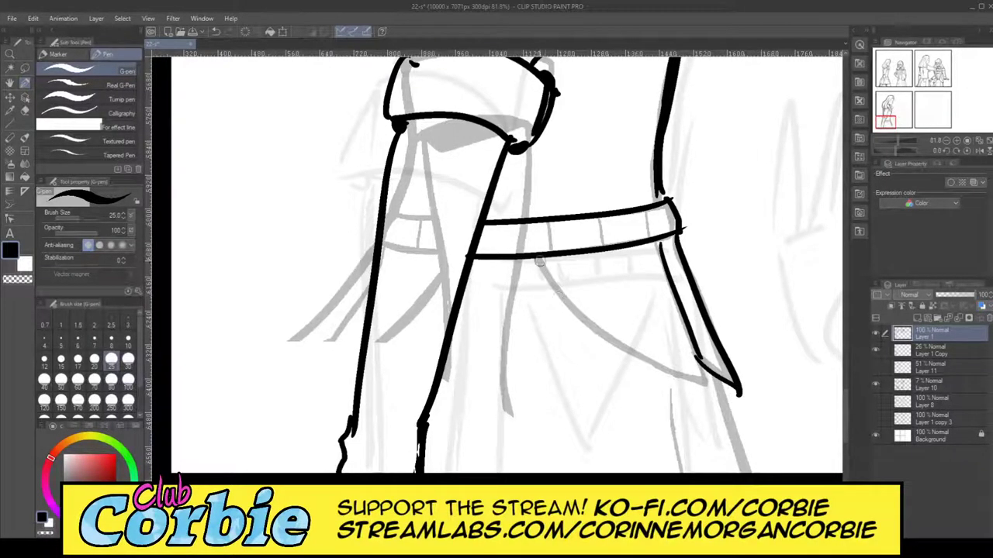
- Ink the curved drape edge from under the belt down to a point and join it up to the front flap
drag(540, 260, 673, 394)
key(ctrl+z)
mouse_move(537, 254)
mouse_down()
mouse_move(676, 403)
mouse_move(697, 357)
mouse_up()
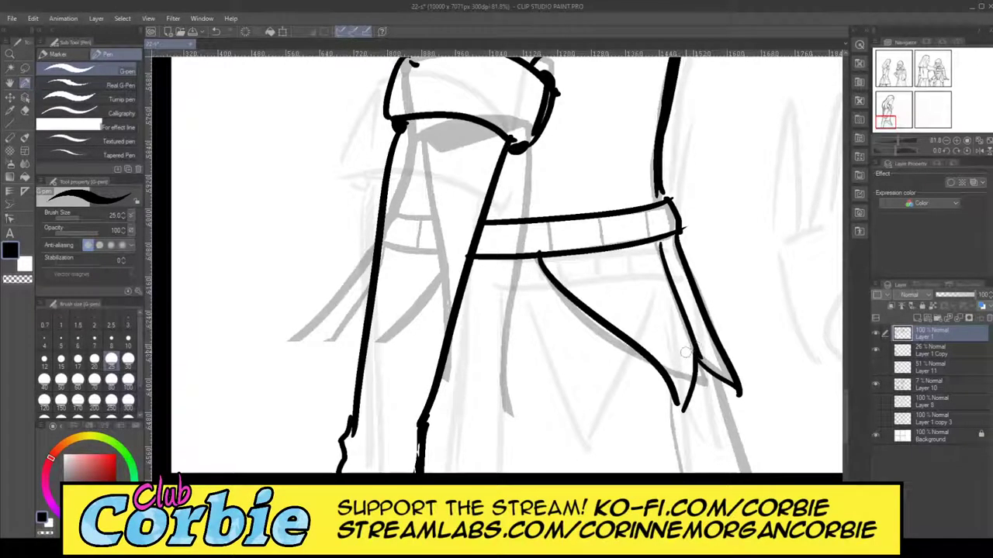
- Ink the curled cloth ends that stick out behind the near forearm
drag(363, 320, 314, 385)
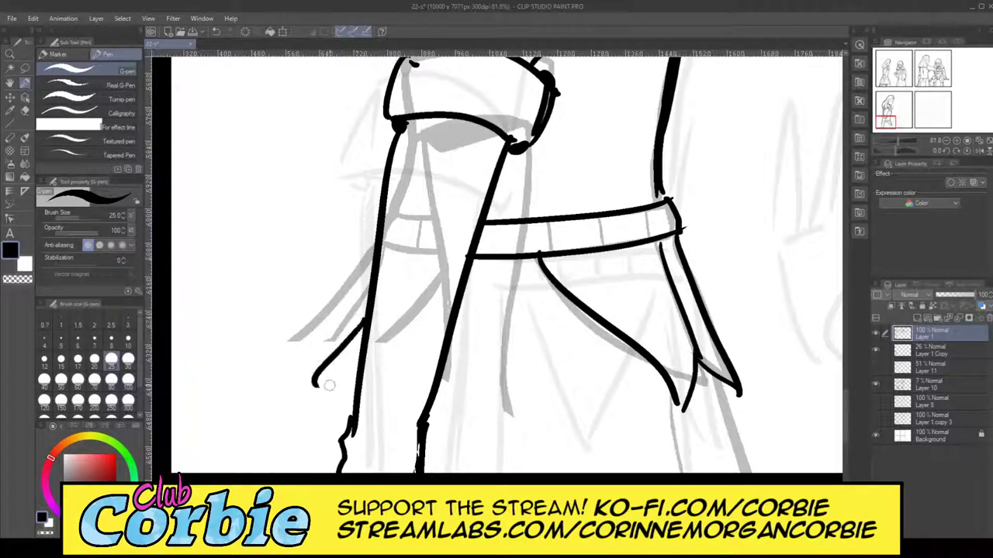
mouse_move(373, 283)
mouse_down()
mouse_move(328, 334)
mouse_move(335, 394)
mouse_up()
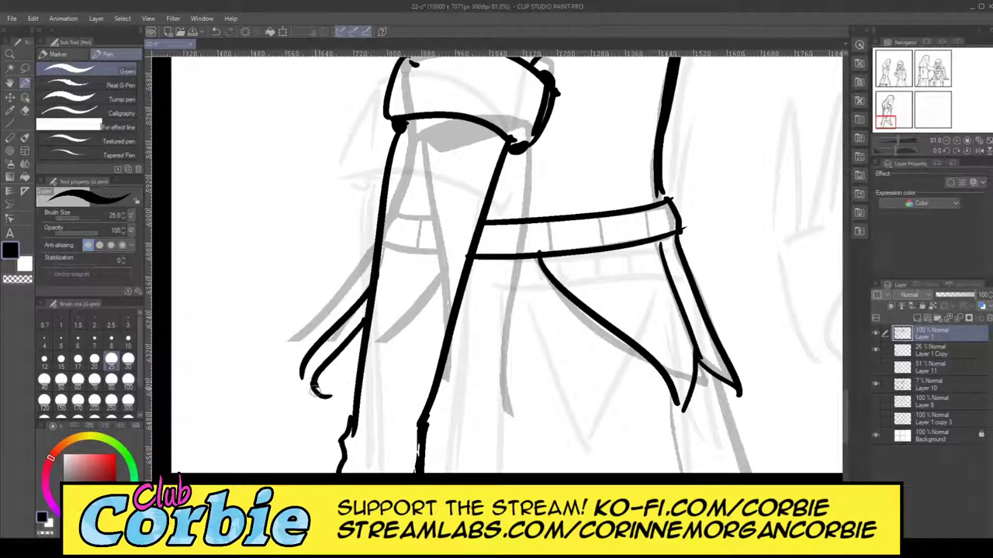
mouse_move(342, 354)
mouse_down()
mouse_move(357, 386)
mouse_move(343, 337)
mouse_up()
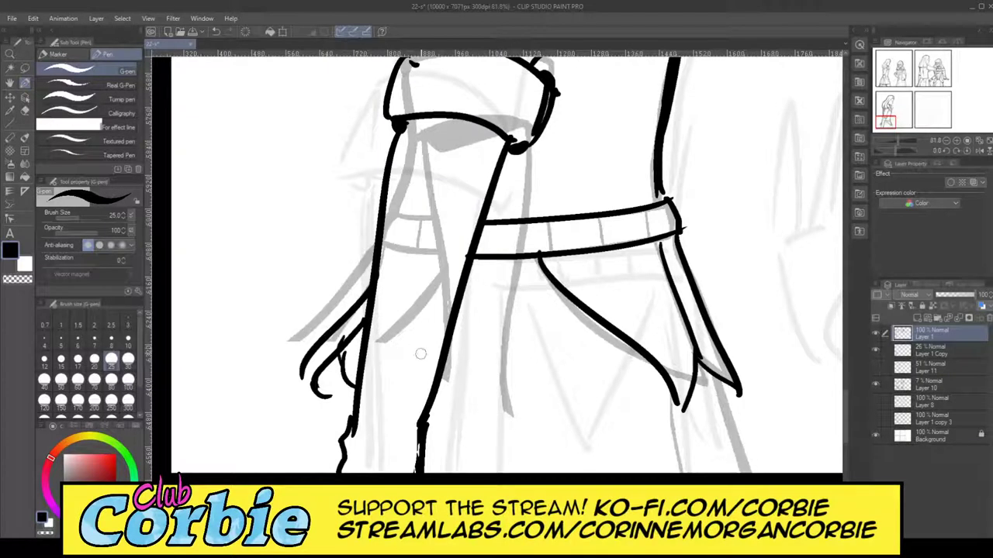
- Ink the skirt's thick front edge, its back edge beside the forearm and the inner line below the drape, down to the panel border
drag(707, 379, 752, 473)
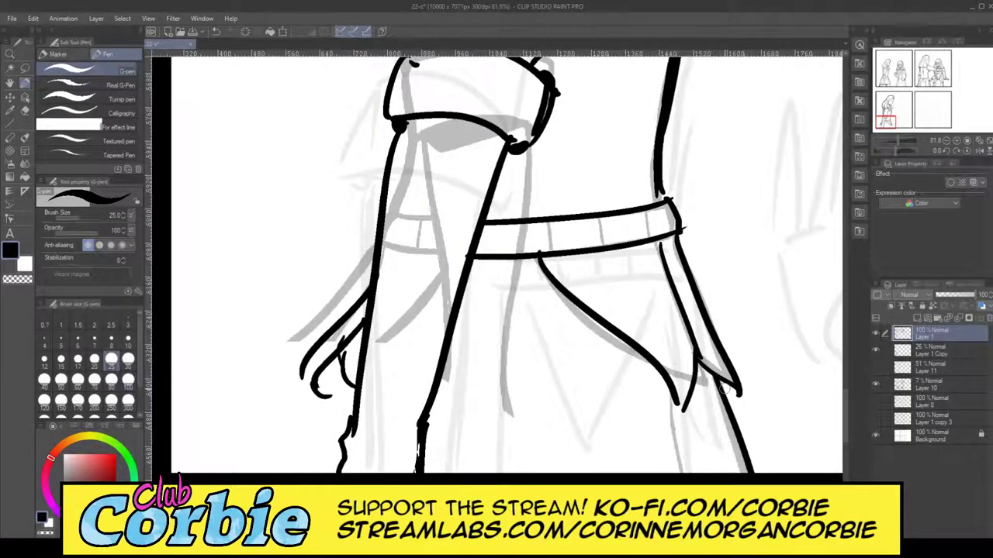
drag(718, 383, 746, 473)
key(ctrl+z)
drag(714, 381, 750, 475)
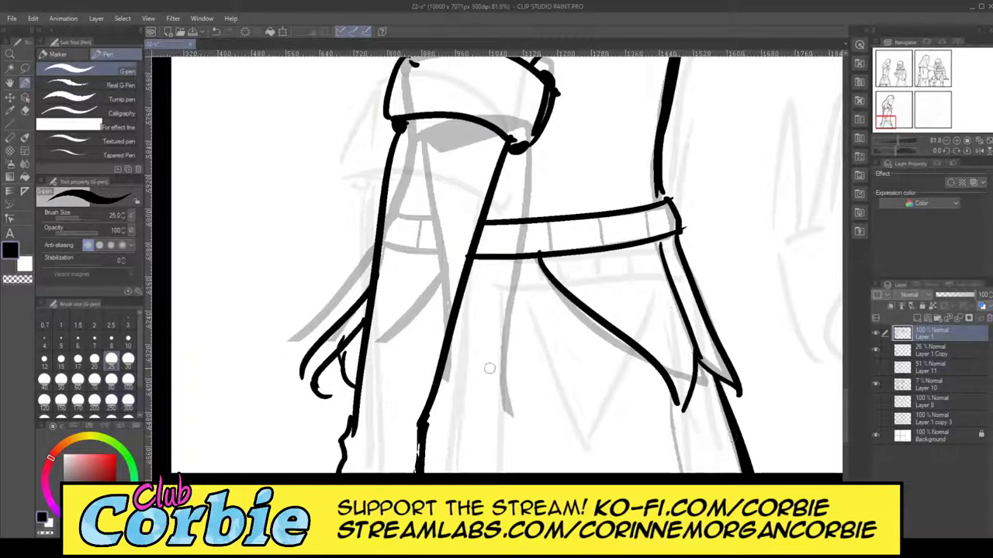
drag(470, 271, 450, 473)
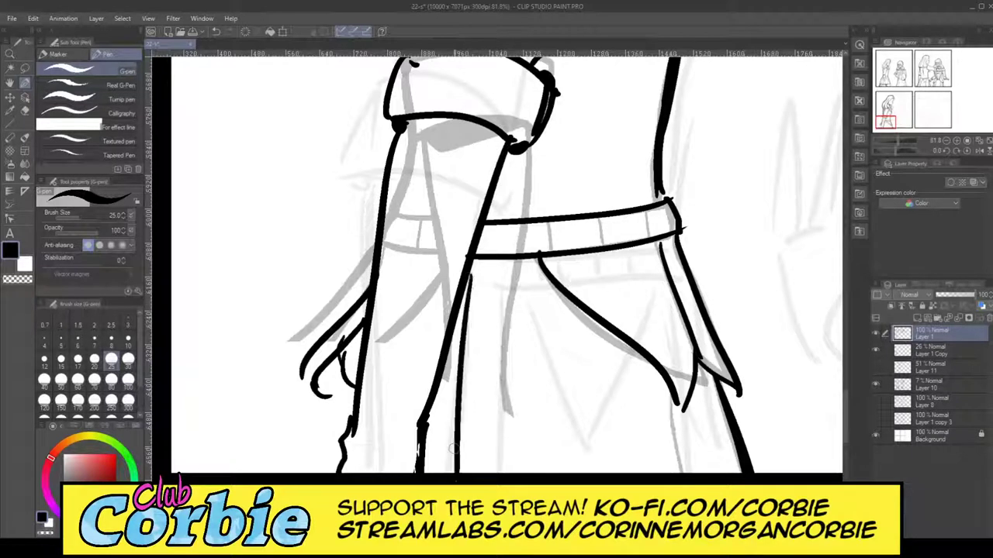
key(ctrl+z)
drag(471, 258, 451, 473)
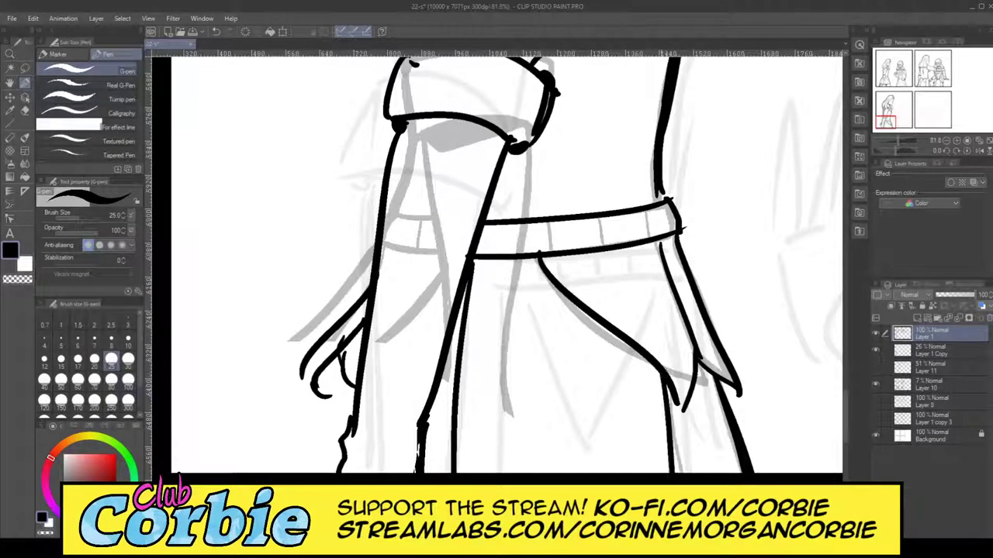
drag(655, 376, 669, 475)
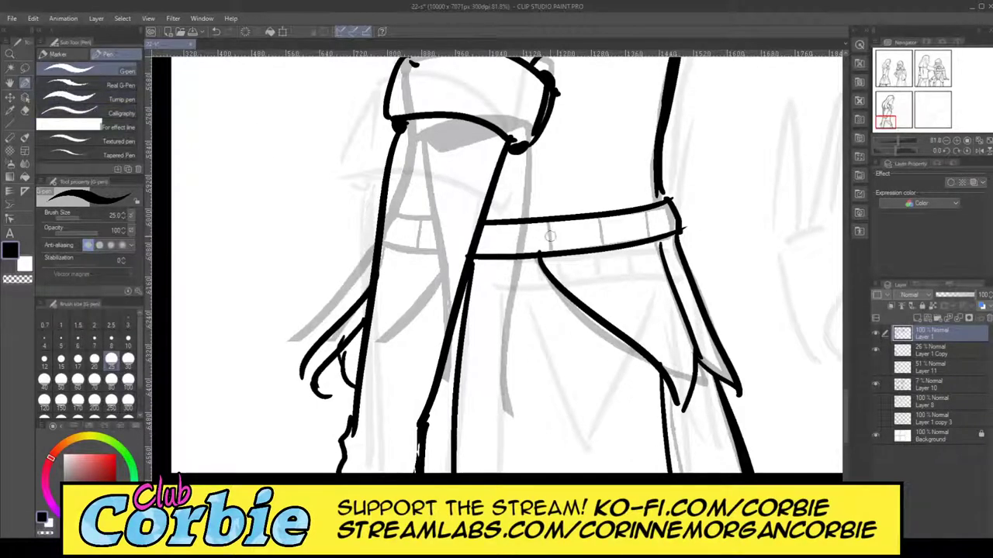
- Divide the belt into segments with short cross lines and view the whole figure in the panel
drag(550, 222, 554, 256)
drag(598, 219, 603, 253)
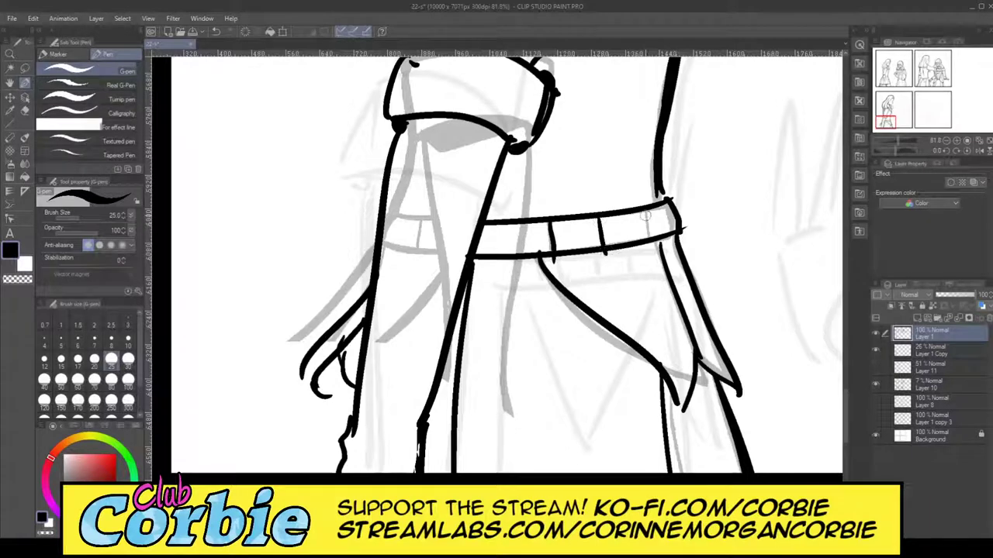
drag(645, 214, 649, 237)
mouse_move(507, 224)
mouse_down()
mouse_move(510, 254)
mouse_move(387, 264)
mouse_up()
click(28, 53)
mouse_move(519, 199)
mouse_down()
mouse_move(547, 197)
mouse_move(496, 243)
mouse_move(510, 211)
mouse_up()
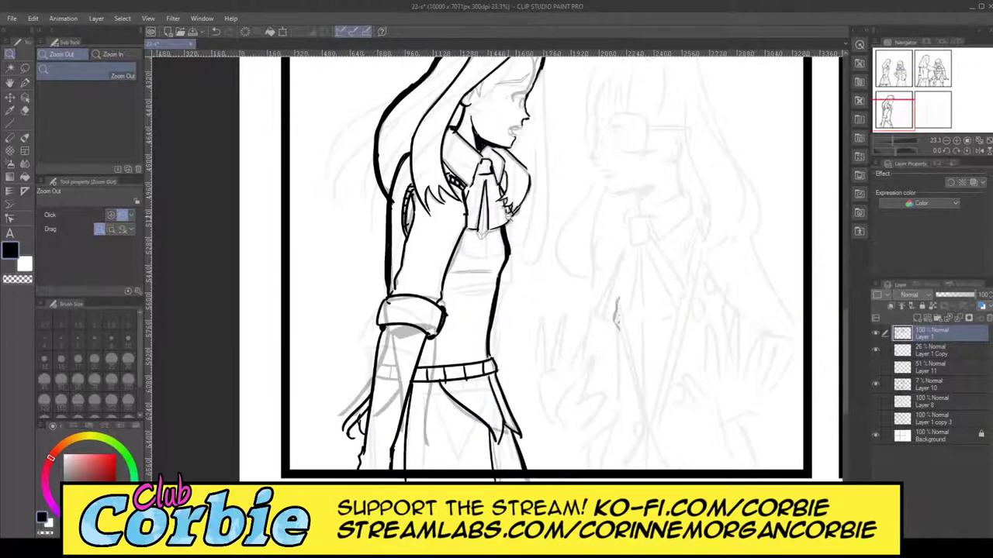
mouse_move(529, 173)
mouse_down()
mouse_move(518, 158)
mouse_move(537, 128)
mouse_move(529, 166)
mouse_up()
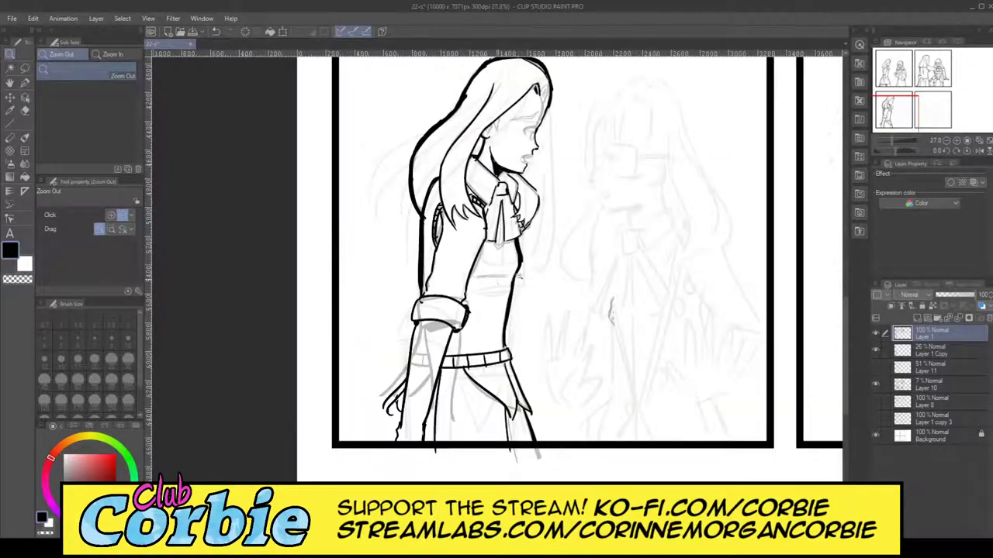
- Ink the V-shaped double band at the pointed end of the tie with the G-pen at size 15
drag(530, 275, 560, 72)
drag(537, 276, 279, 200)
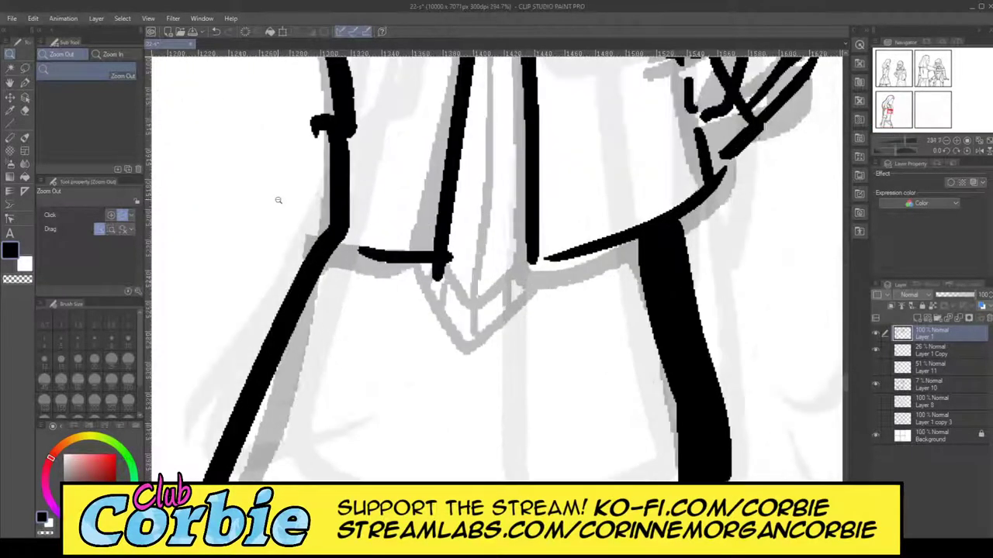
click(28, 84)
drag(415, 266, 470, 342)
key(ctrl+z)
click(60, 359)
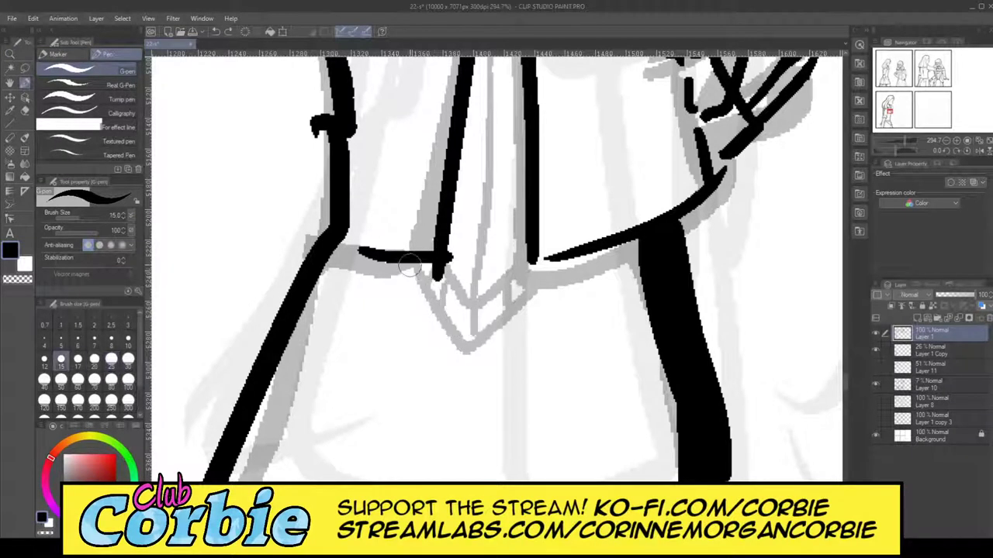
mouse_move(405, 261)
mouse_down()
mouse_move(454, 331)
mouse_move(468, 355)
mouse_up()
key(ctrl+z)
mouse_move(409, 262)
mouse_down()
mouse_move(433, 310)
mouse_move(470, 351)
mouse_move(518, 311)
mouse_move(440, 274)
mouse_move(470, 303)
mouse_move(535, 262)
mouse_up()
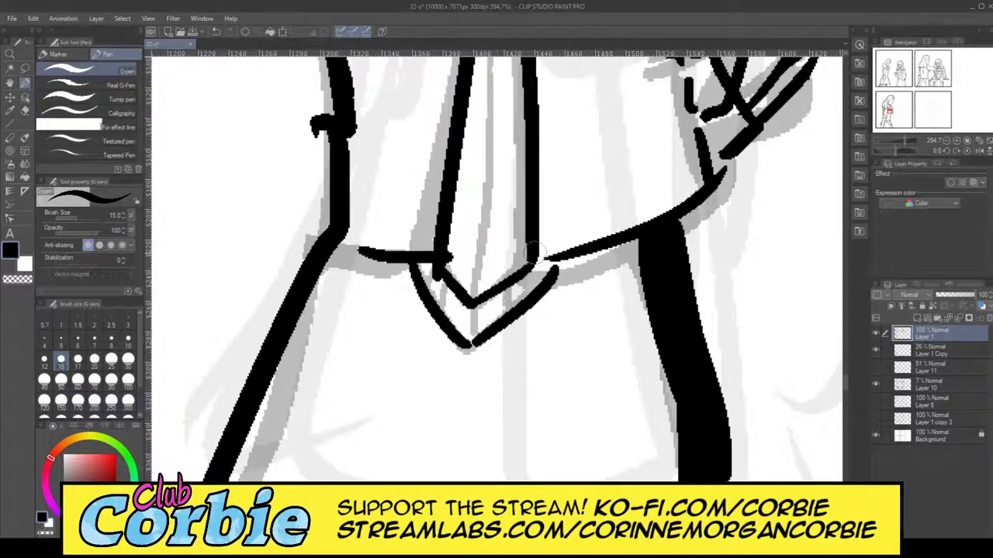
- Divide the tie's V-shaped band into segments with short cross lines
drag(471, 309, 472, 343)
drag(445, 288, 448, 320)
drag(511, 285, 515, 309)
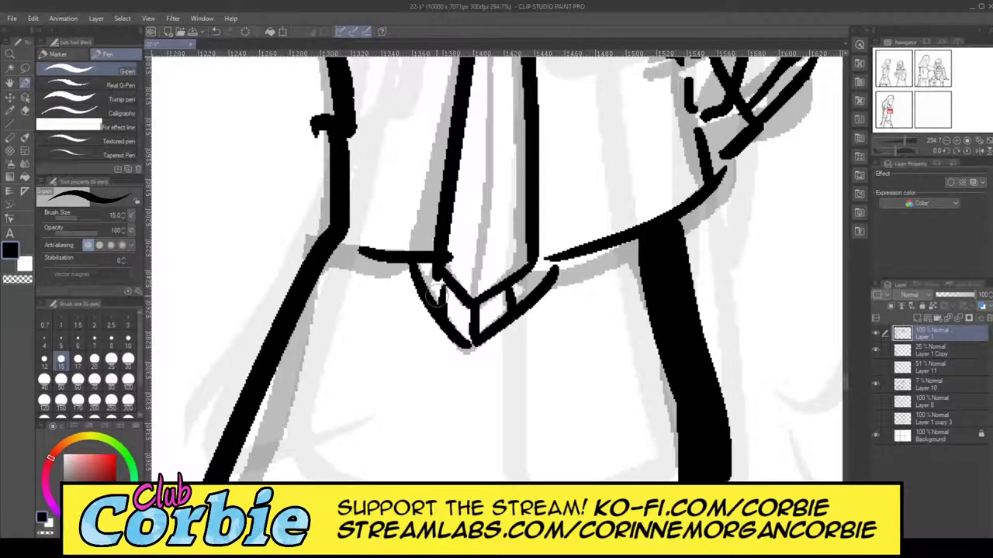
drag(425, 267, 434, 289)
drag(544, 267, 549, 286)
- Ink the fold line down the middle of the hanging tie, from below the knot to the inner point of the band
drag(492, 69, 476, 270)
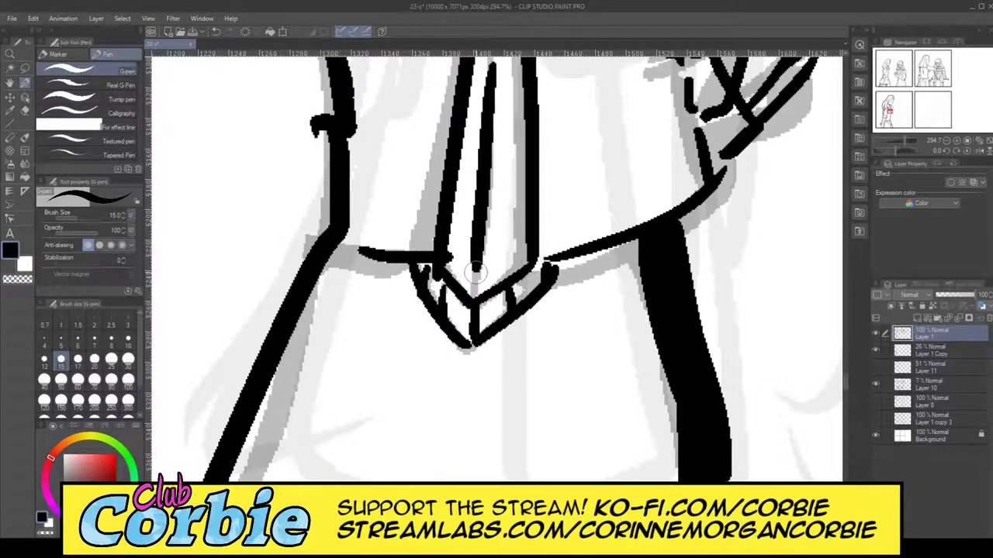
key(ctrl+z)
drag(492, 83, 476, 298)
key(ctrl+z)
key(ctrl+z)
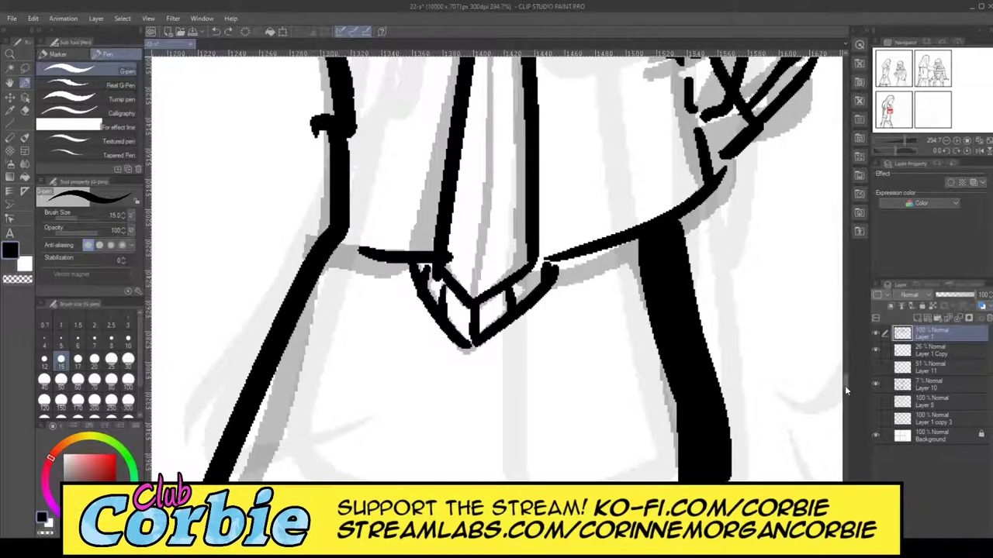
scroll(845, 383, up, 4)
drag(500, 58, 473, 435)
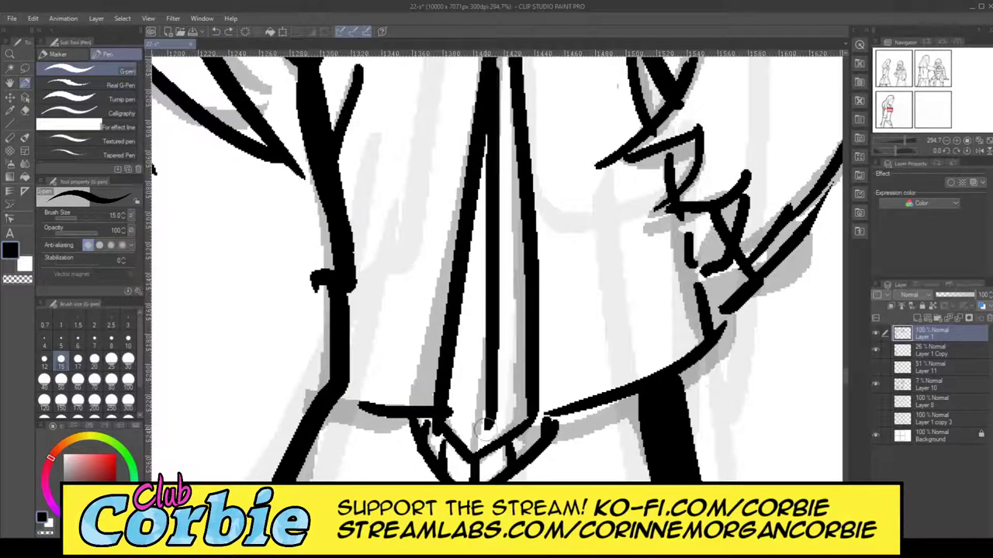
key(ctrl+z)
mouse_move(496, 78)
mouse_down()
mouse_move(467, 430)
mouse_move(493, 132)
mouse_move(450, 411)
mouse_up()
key(ctrl+z)
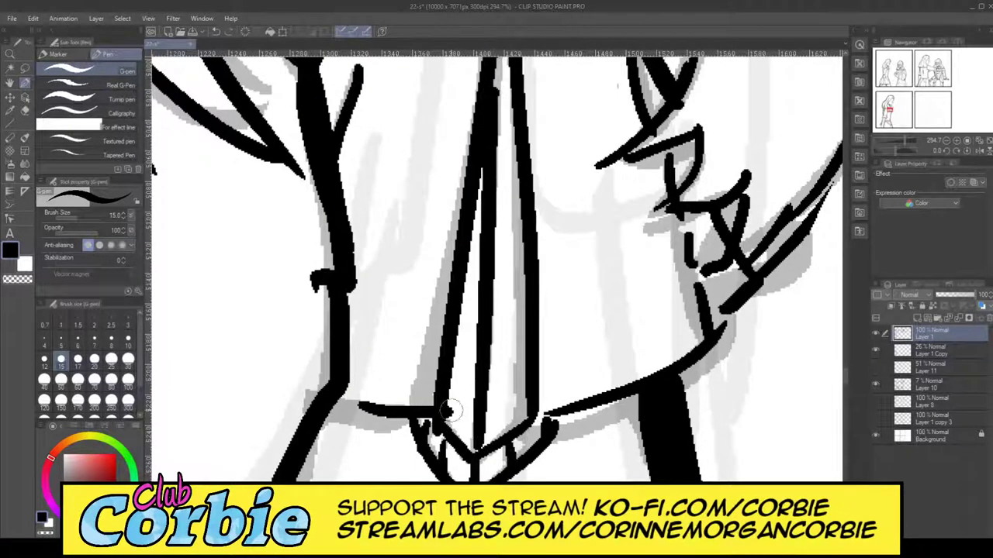
- Ink the pointed hair wisp hanging from the hairline in front of the ear
click(10, 53)
click(390, 278)
drag(390, 278, 325, 280)
drag(522, 246, 549, 242)
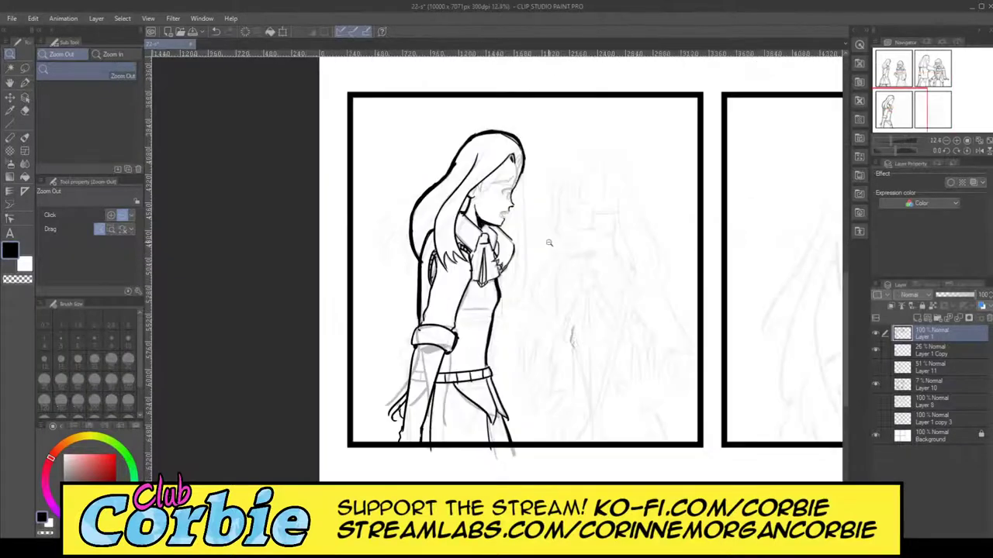
scroll(552, 156, up, 8)
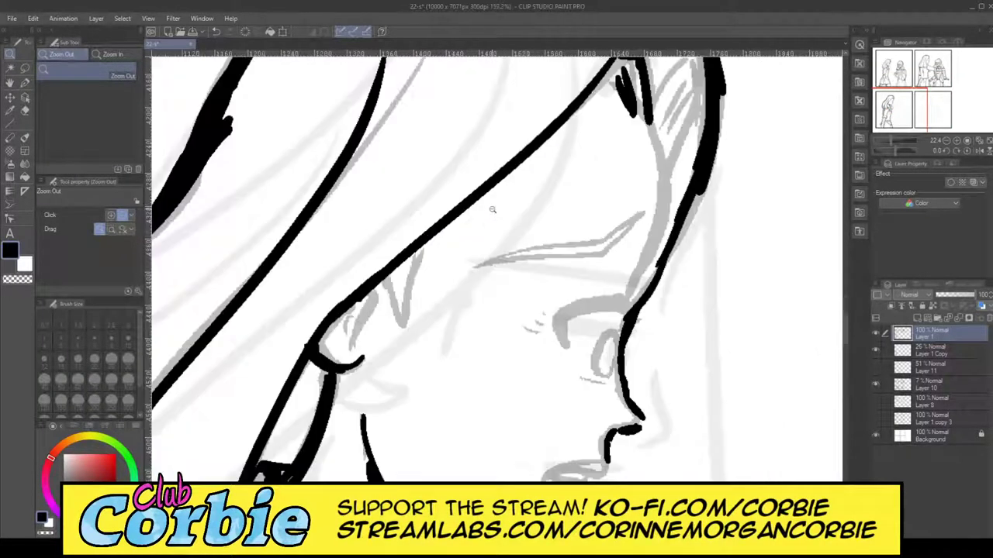
scroll(378, 386, up, 2)
click(25, 82)
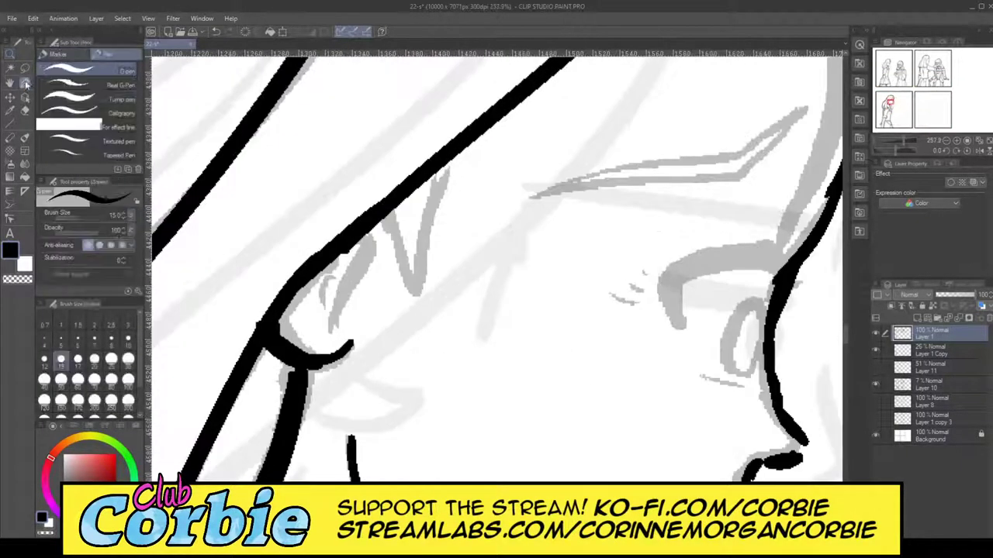
mouse_move(445, 161)
mouse_down()
mouse_move(415, 300)
mouse_move(393, 203)
mouse_up()
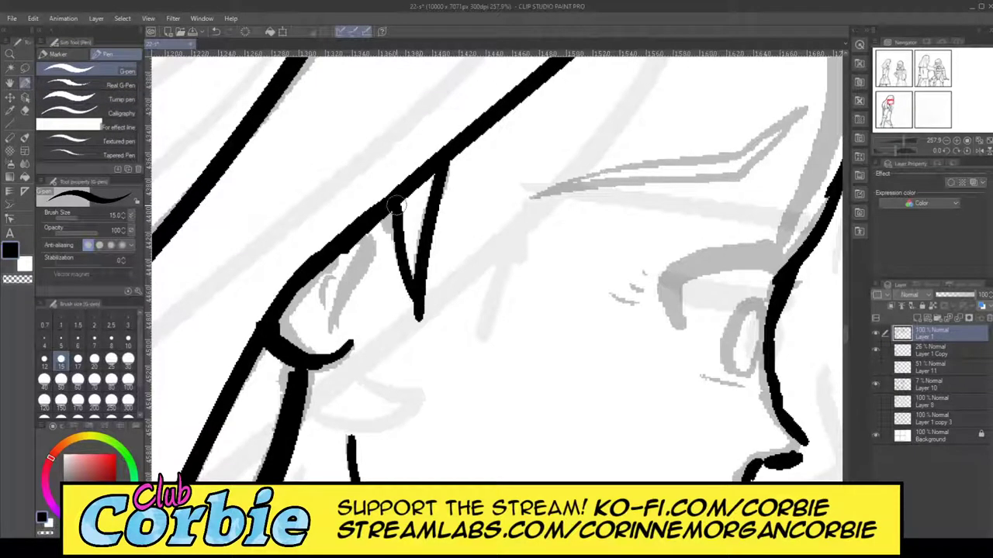
- Ink the inner ear lines and add a short hair stroke between the ear and the pointed wisp
drag(365, 234, 352, 299)
key(ctrl+z)
drag(357, 243, 353, 316)
drag(315, 273, 332, 312)
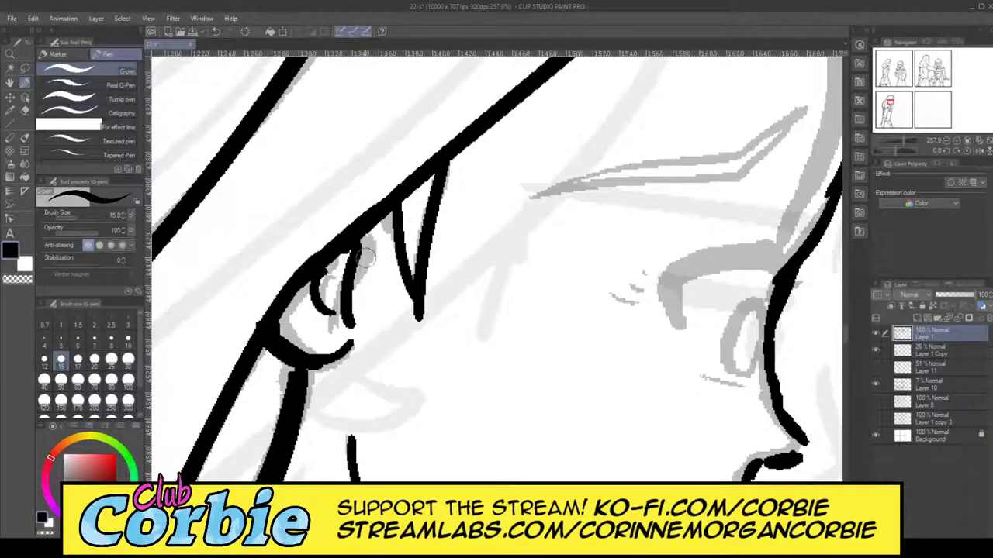
drag(380, 214, 386, 232)
- Check the line art with Layer 1 off and on, and hide the faded Layer 1 Copy
click(10, 54)
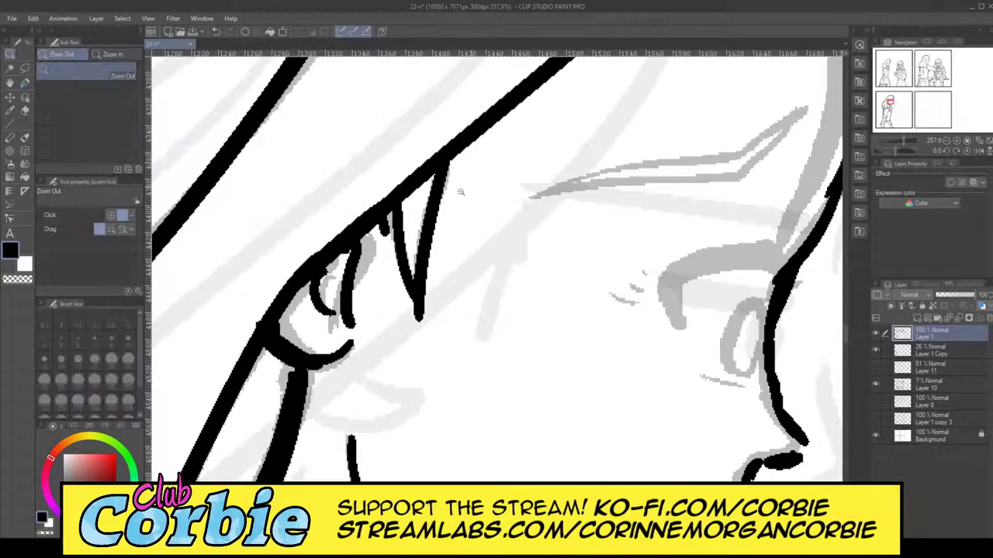
drag(462, 193, 383, 193)
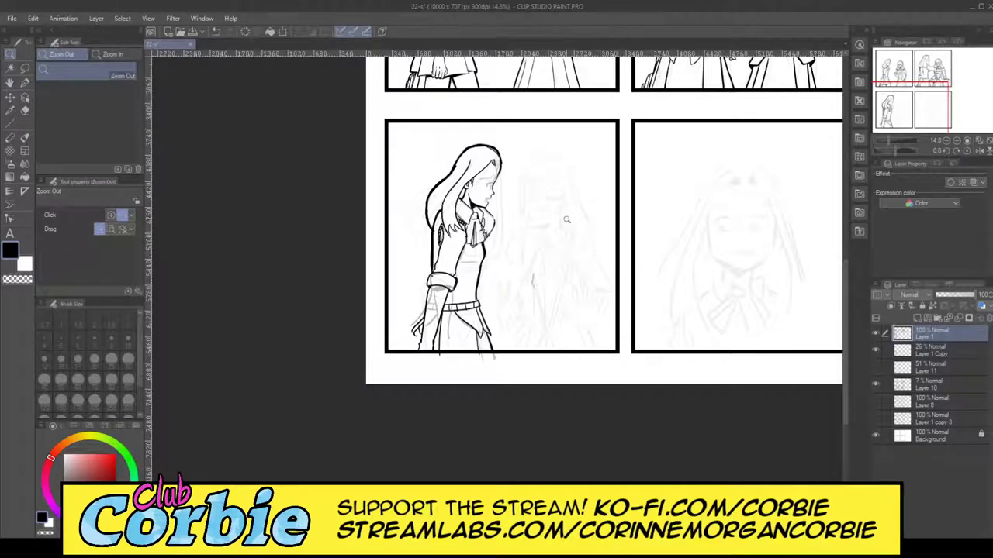
scroll(570, 190, up, 2)
scroll(461, 184, up, 2)
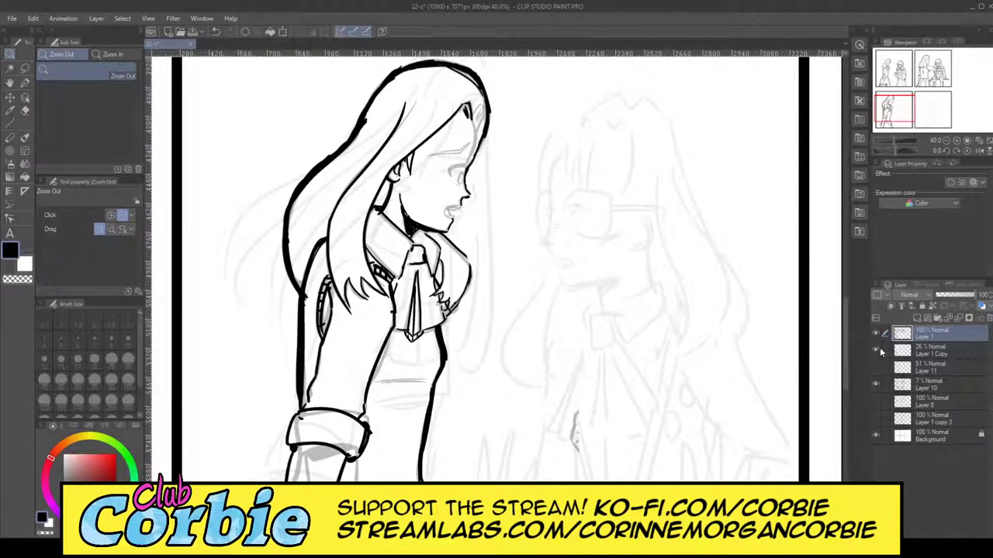
click(875, 333)
click(875, 333)
click(877, 350)
scroll(609, 256, down, 8)
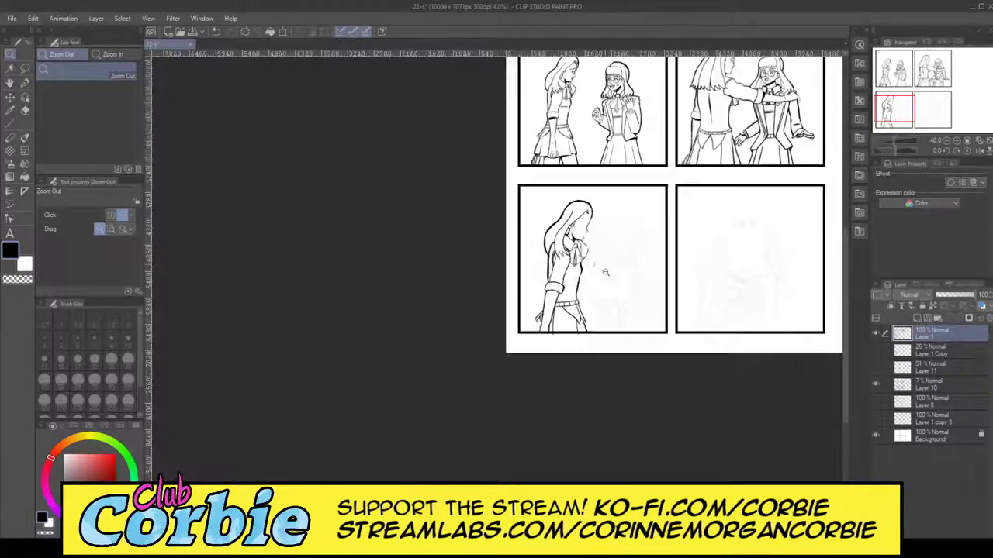
- Ink the profile's eye with a thick upper lash line, iris and short lower lid, using the pen at size 10
scroll(624, 245, up, 6)
scroll(547, 186, up, 6)
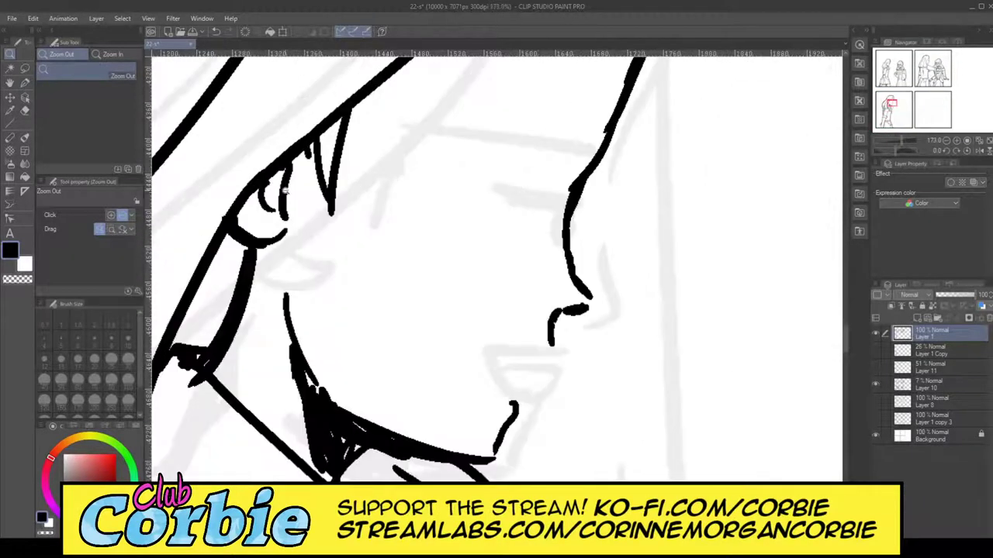
click(25, 83)
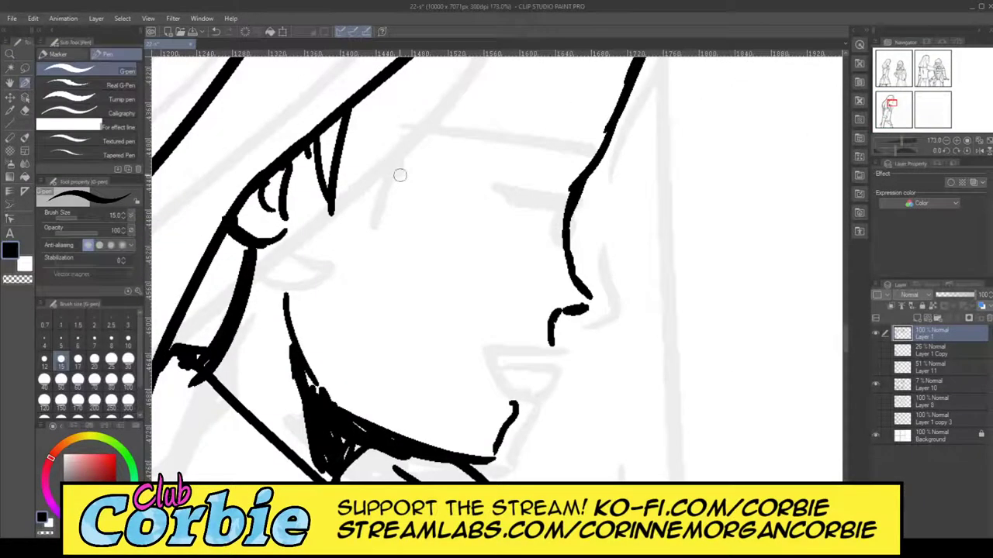
key([)
key([)
drag(502, 188, 567, 190)
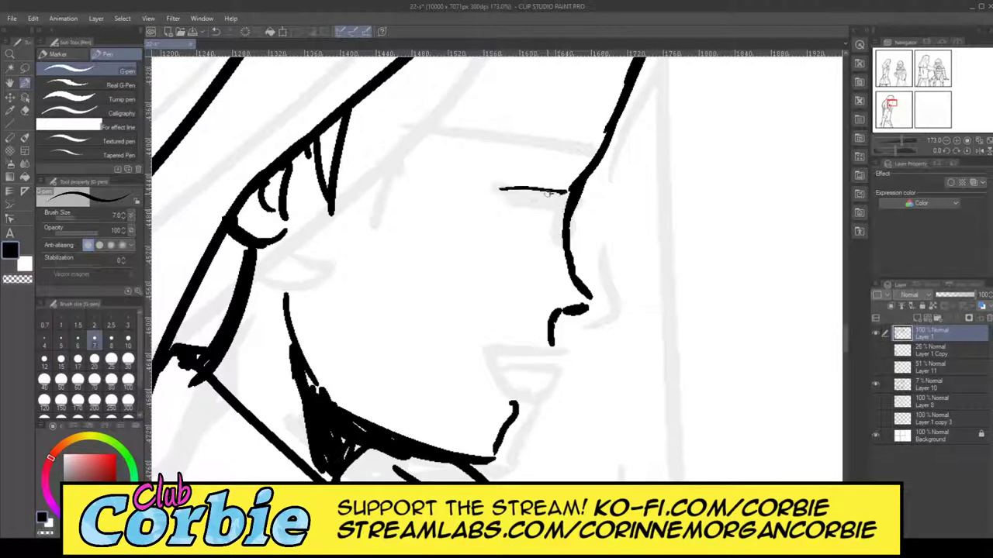
key(bracketright)
key(bracketright)
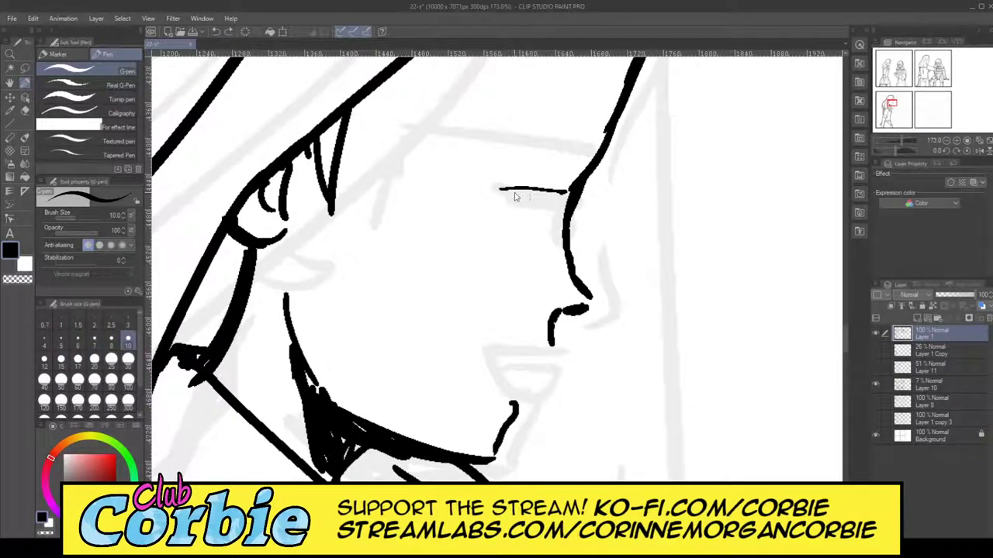
key(ctrl+z)
drag(500, 186, 565, 199)
key(ctrl+z)
mouse_move(503, 195)
mouse_down()
mouse_move(559, 208)
mouse_move(533, 202)
mouse_move(487, 215)
mouse_move(574, 204)
mouse_move(538, 247)
mouse_move(551, 249)
mouse_up()
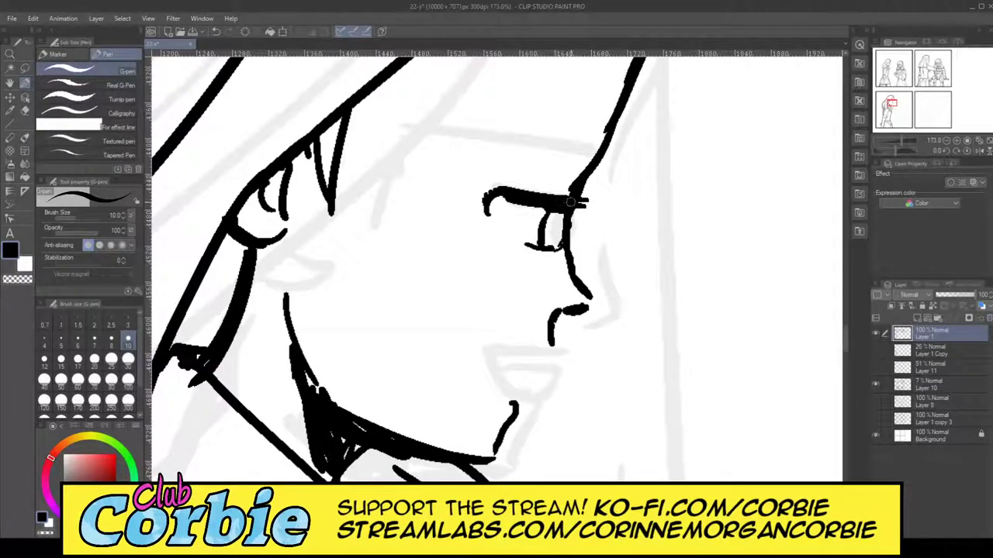
mouse_move(542, 245)
mouse_down()
mouse_move(544, 215)
mouse_move(558, 246)
mouse_up()
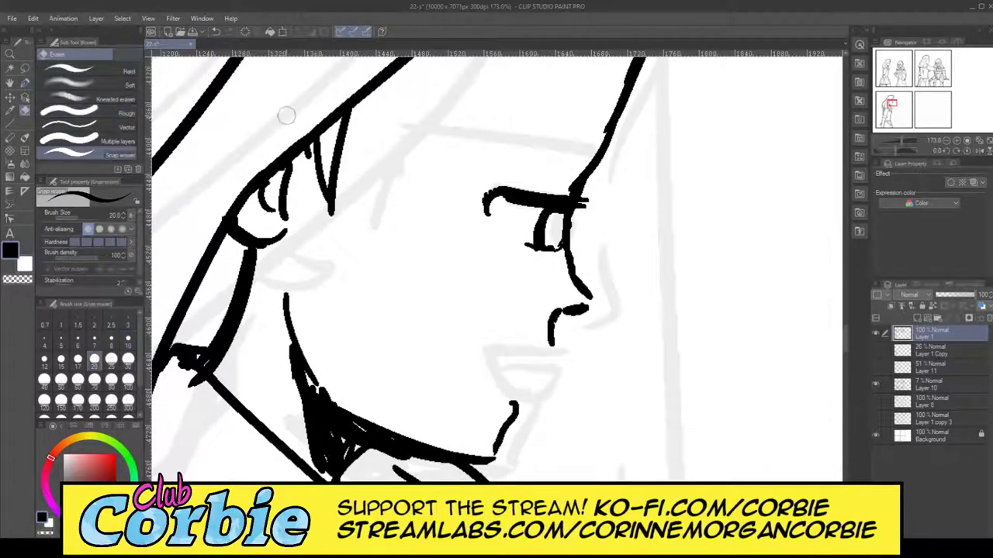
key(e)
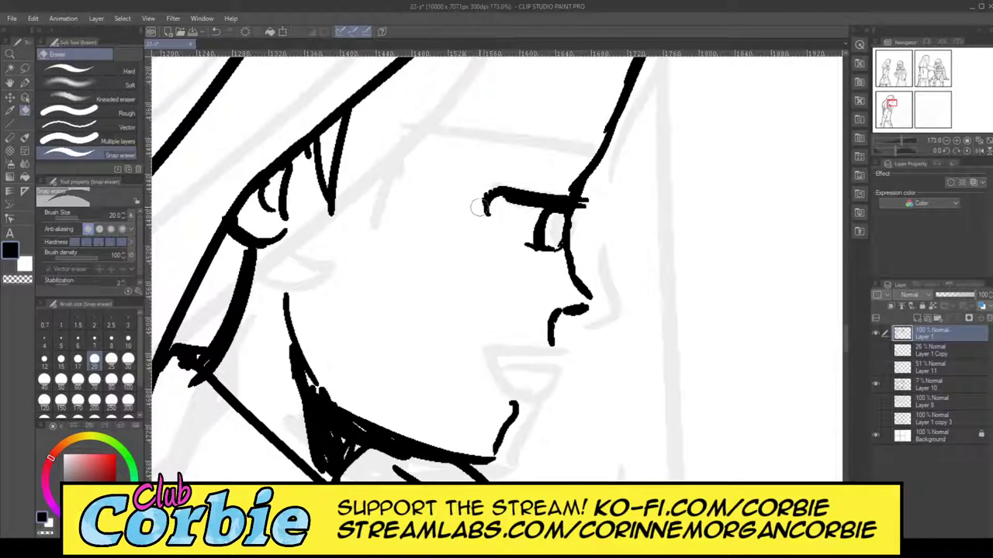
- Ink the open mouth between nose and chin with its teeth and lower lip, and erase the rough edges of the lip and chin lines
click(26, 84)
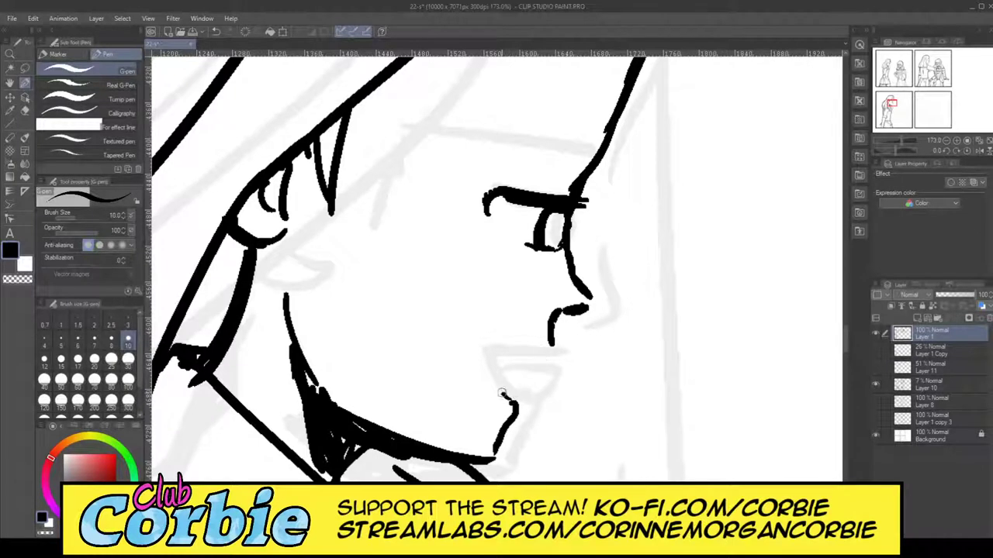
mouse_move(502, 393)
mouse_down()
mouse_move(485, 359)
mouse_move(535, 358)
mouse_move(494, 347)
mouse_move(486, 377)
mouse_move(517, 392)
mouse_up()
key(ctrl+z)
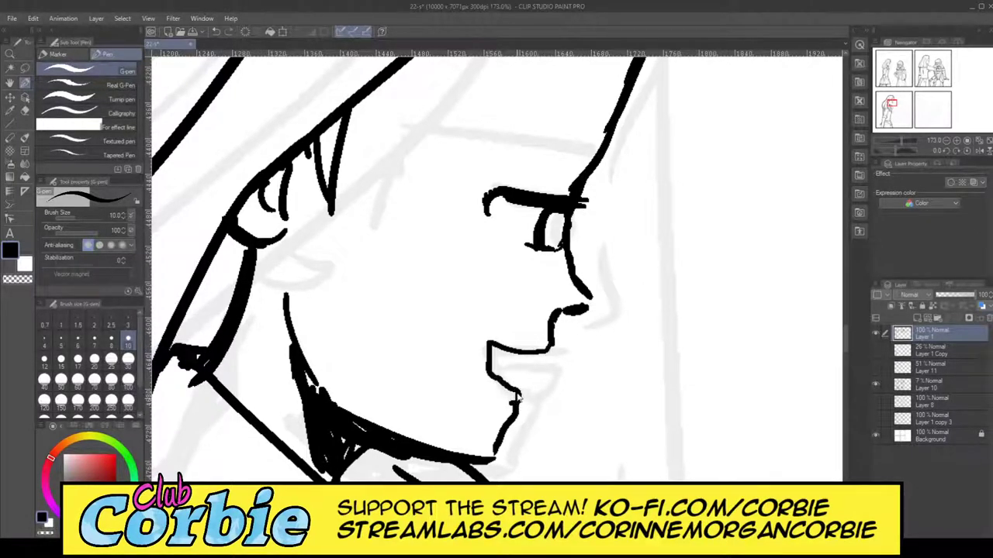
key(ctrl+z)
mouse_move(547, 349)
mouse_down()
mouse_move(489, 348)
mouse_move(497, 382)
mouse_move(521, 395)
mouse_up()
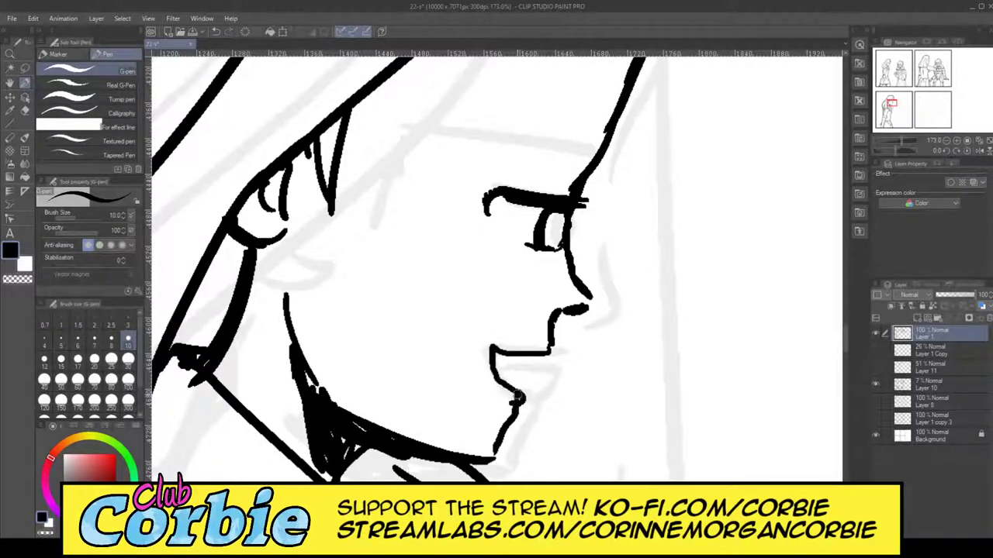
mouse_move(491, 358)
mouse_down()
mouse_move(536, 358)
mouse_move(516, 380)
mouse_up()
key(ctrl+z)
key(ctrl+z)
mouse_move(495, 362)
mouse_down()
mouse_move(542, 372)
mouse_move(527, 369)
mouse_move(518, 398)
mouse_up()
key(ctrl+z)
click(25, 110)
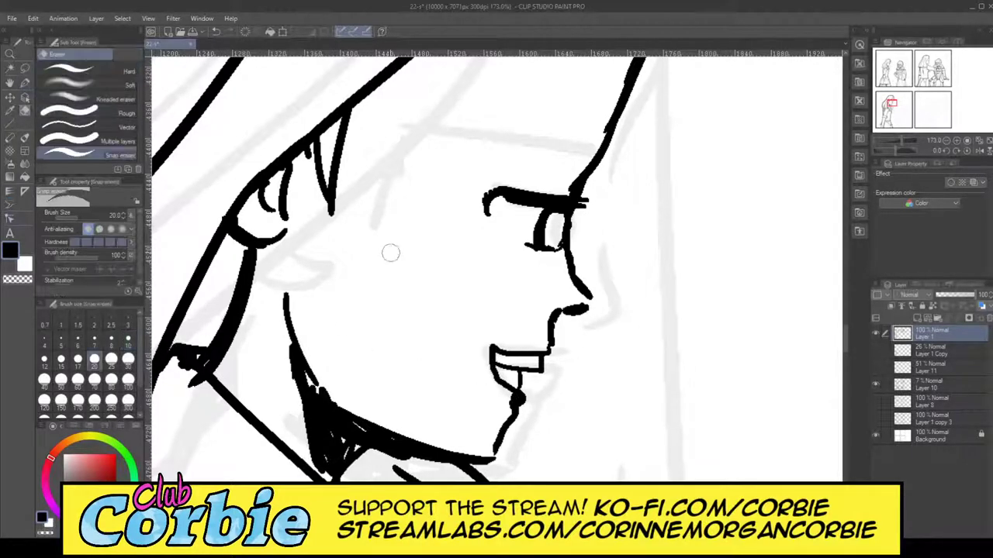
drag(504, 405, 502, 413)
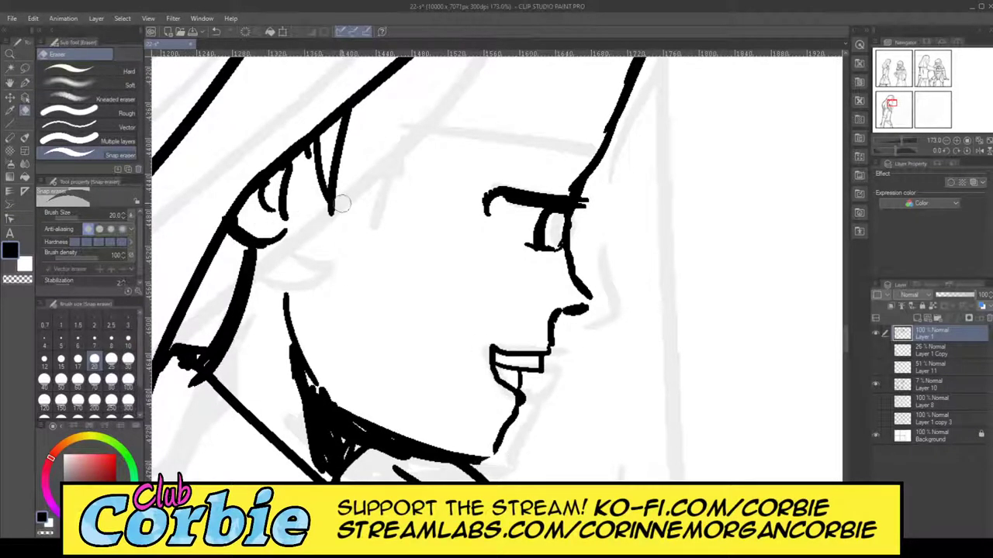
- Ink the long, nearly straight eyebrow above the eye as a narrow outline that widens towards the front of the face
click(25, 81)
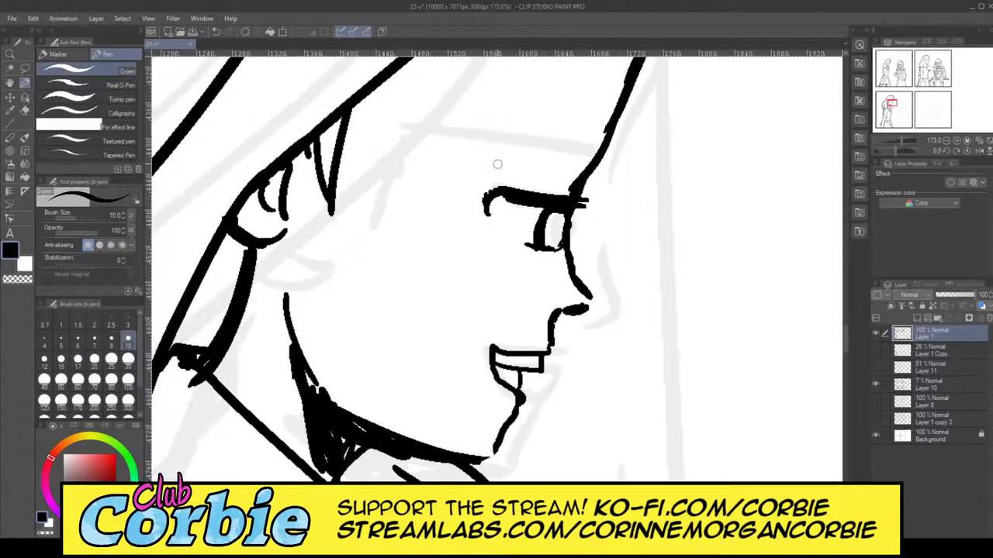
drag(403, 124, 640, 155)
key(ctrl+z)
drag(403, 124, 579, 133)
key(ctrl+z)
mouse_move(400, 122)
mouse_down()
mouse_move(609, 144)
mouse_move(476, 131)
mouse_move(579, 149)
mouse_up()
key(ctrl+z)
drag(497, 151, 583, 167)
drag(405, 136, 513, 152)
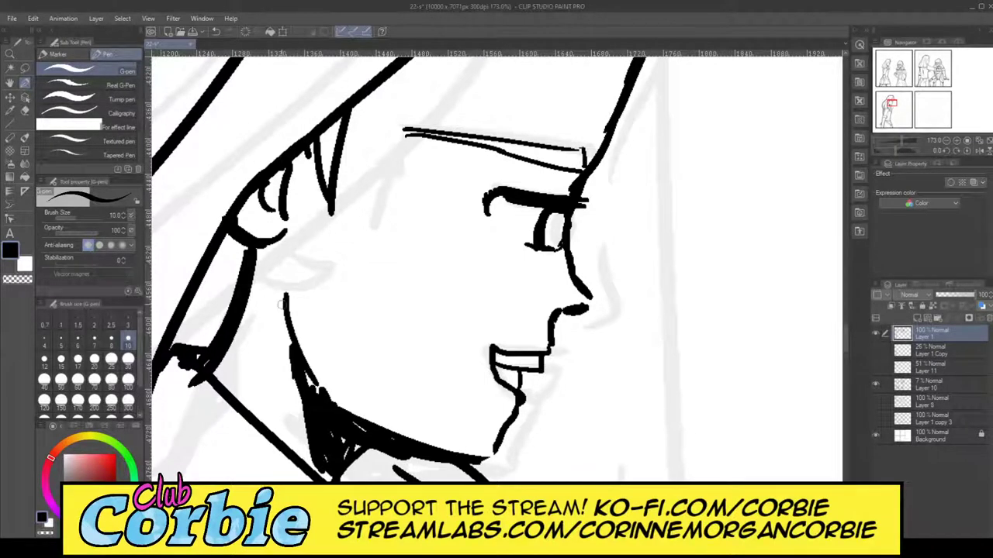
- Examine the inked figure within its panel and the finished face up close
click(11, 54)
click(358, 287)
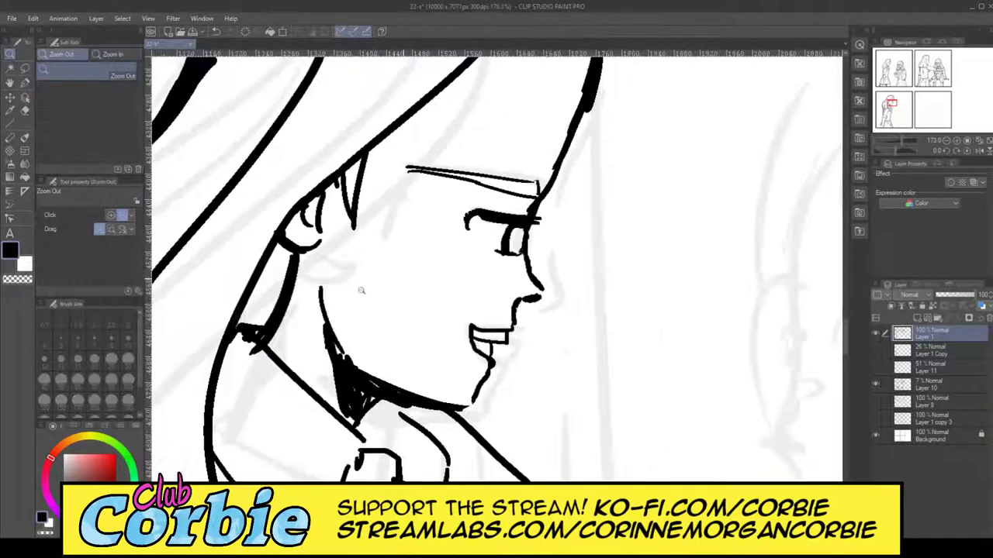
click(374, 285)
drag(429, 325, 455, 356)
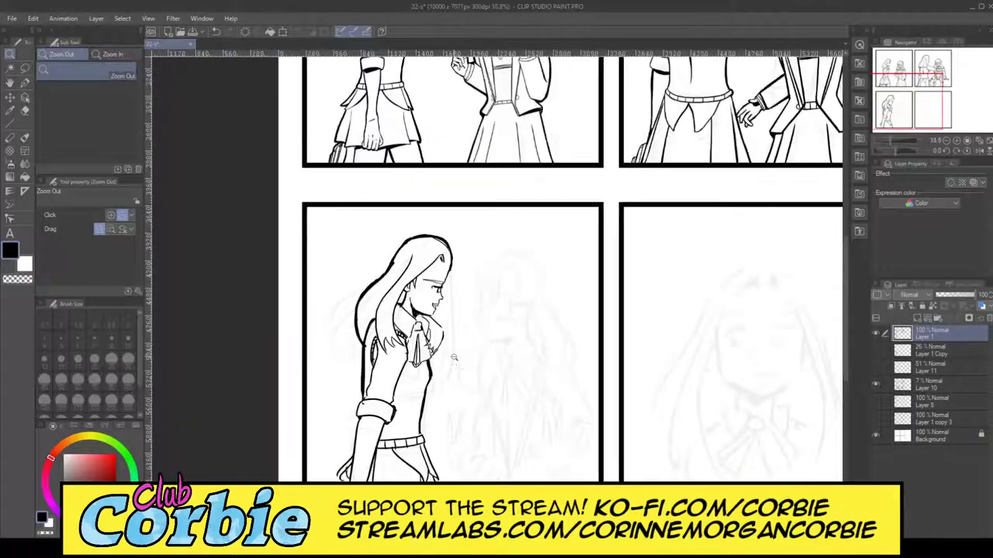
drag(426, 427, 410, 389)
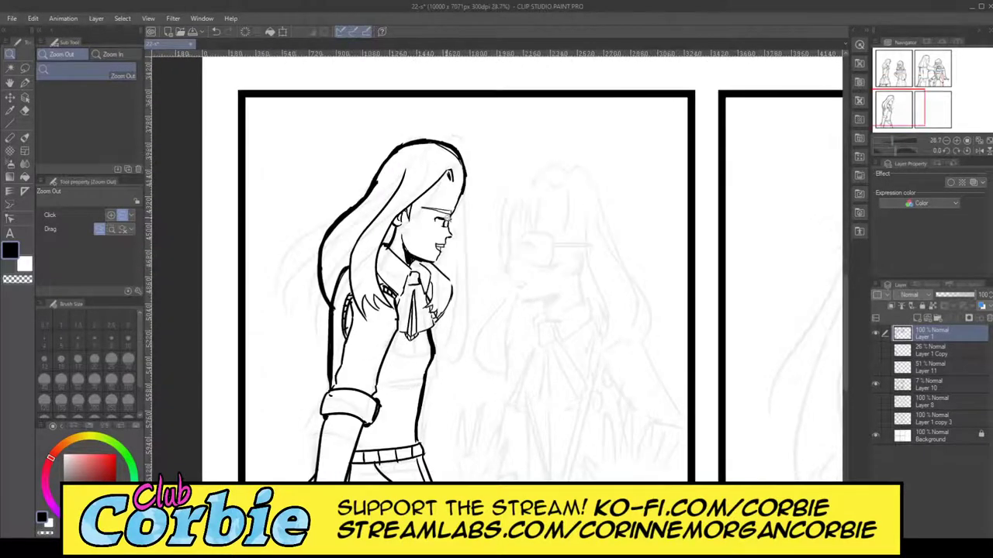
drag(446, 207, 470, 178)
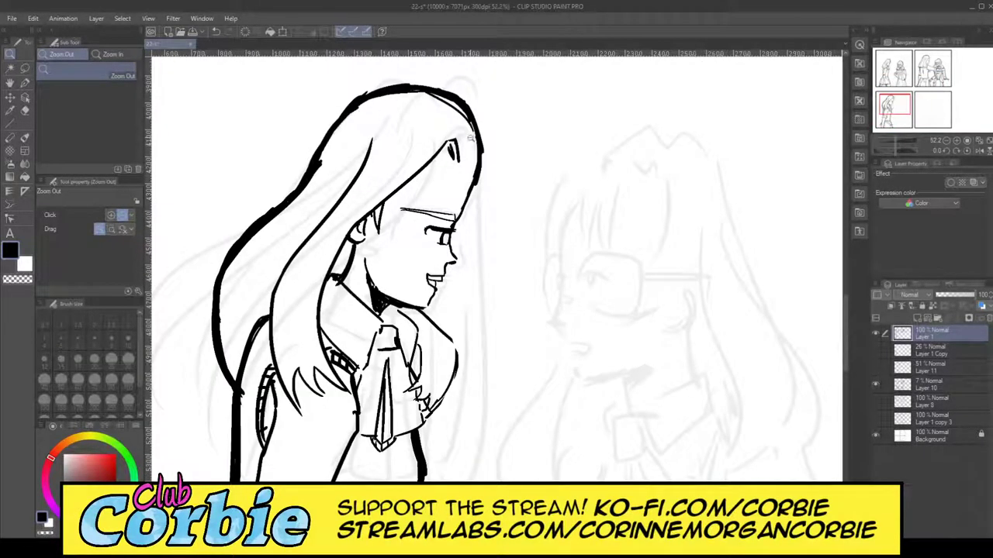
- Ink a short pointed pair of hairline strokes running inward from the forehead outline with the G-pen at size 10
alt+click(509, 132)
alt+click(502, 140)
alt+click(476, 129)
alt+click(475, 129)
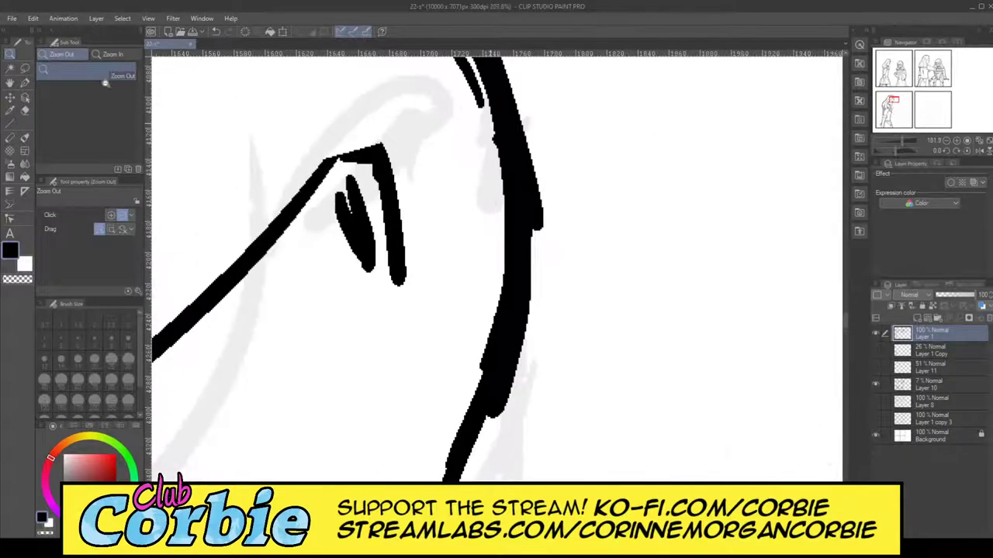
key(p)
mouse_move(439, 284)
mouse_down()
mouse_move(504, 221)
mouse_move(465, 273)
mouse_move(538, 239)
mouse_up()
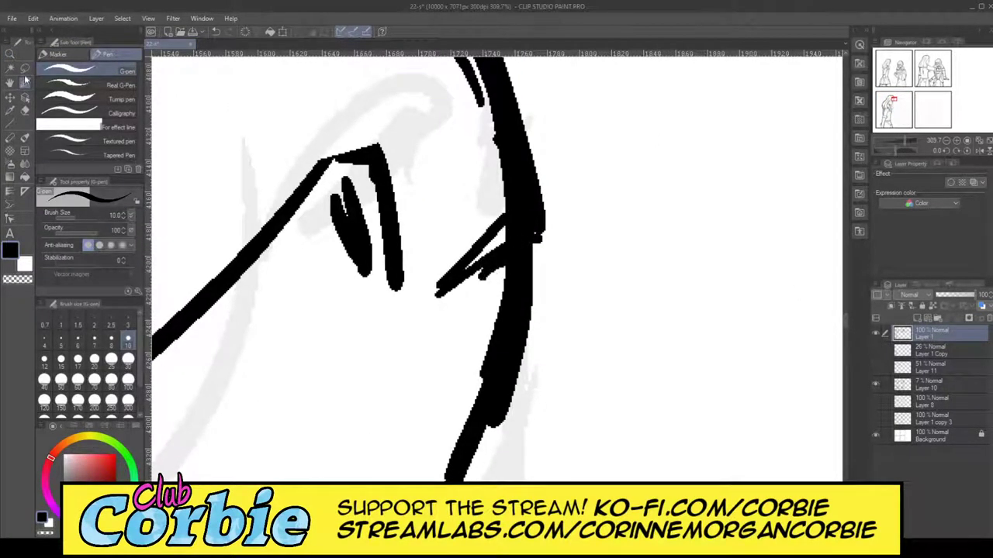
click(10, 55)
click(347, 191)
click(397, 270)
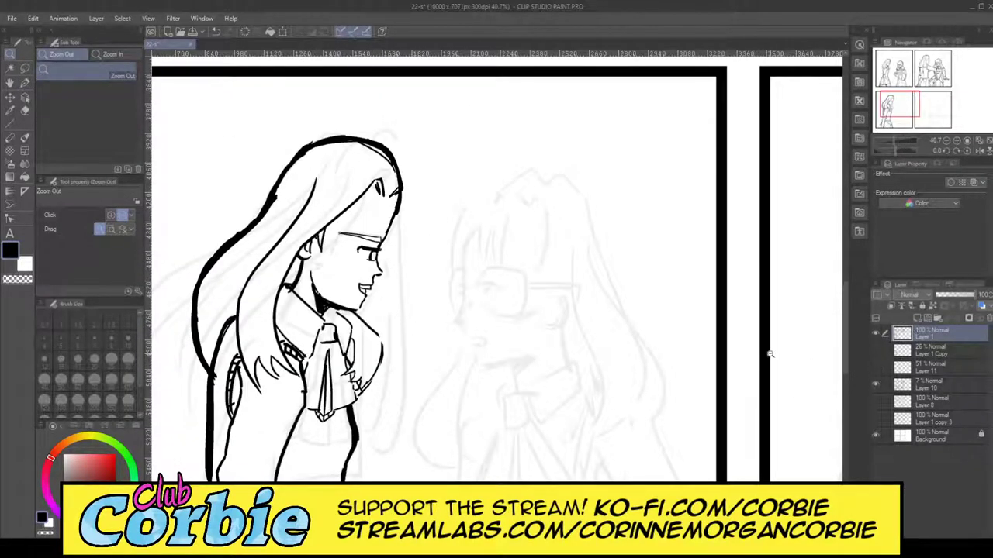
- Show and hide Layer 1 Copy to compare it with the inked figure
click(876, 351)
click(876, 351)
click(876, 353)
click(876, 354)
click(880, 357)
- Ink nearly horizontal crease lines across the torso below the tie with the G-pen at size 10
drag(509, 325, 583, 305)
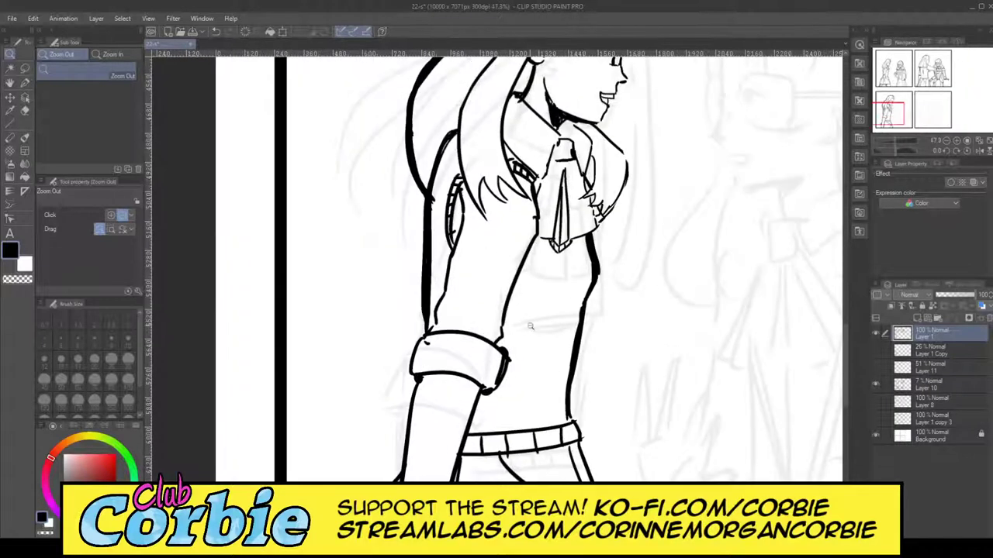
scroll(584, 294, up, 8)
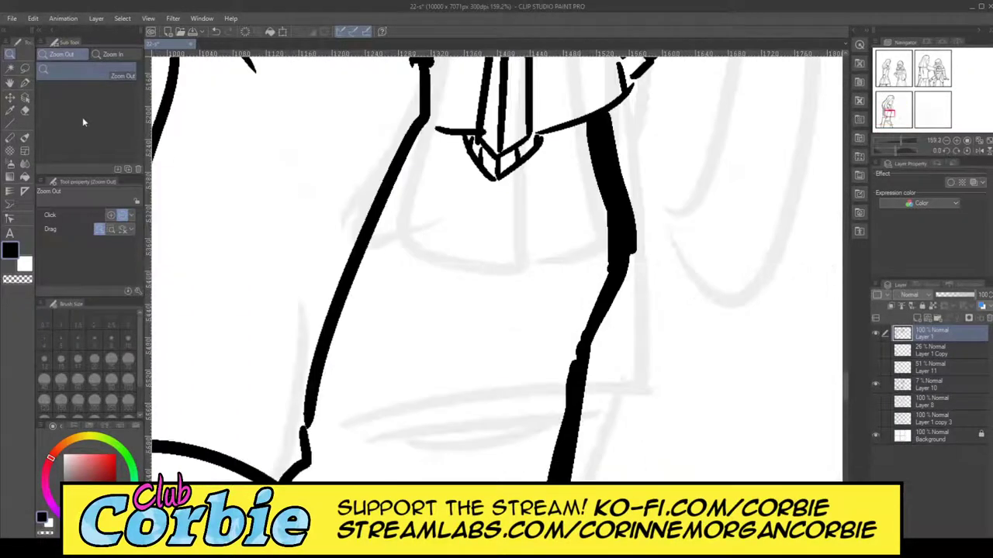
click(25, 81)
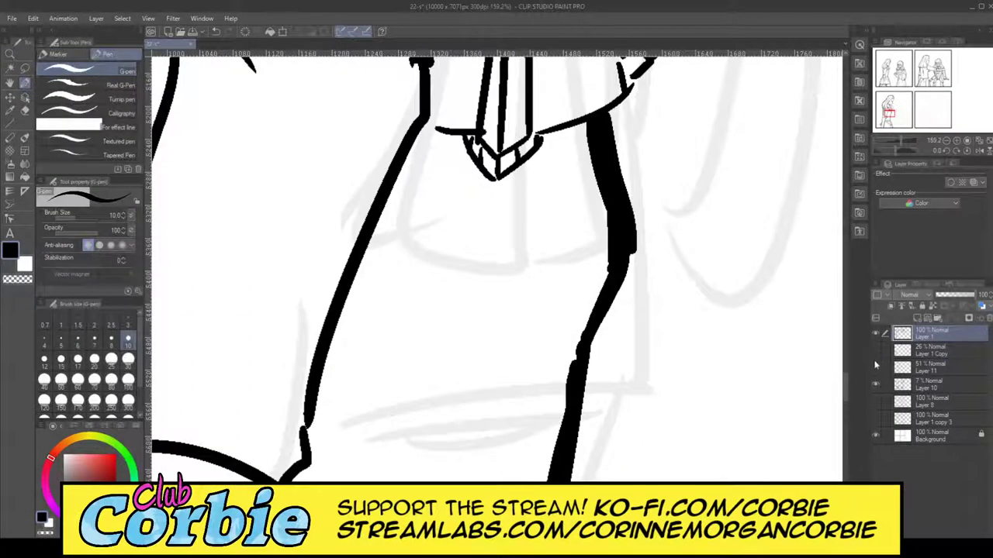
click(877, 352)
click(876, 353)
drag(367, 339, 544, 334)
mouse_move(356, 340)
mouse_down()
mouse_move(548, 334)
mouse_move(504, 341)
mouse_move(532, 338)
mouse_up()
mouse_move(345, 356)
mouse_down()
mouse_move(559, 347)
mouse_move(412, 342)
mouse_move(552, 335)
mouse_up()
click(12, 52)
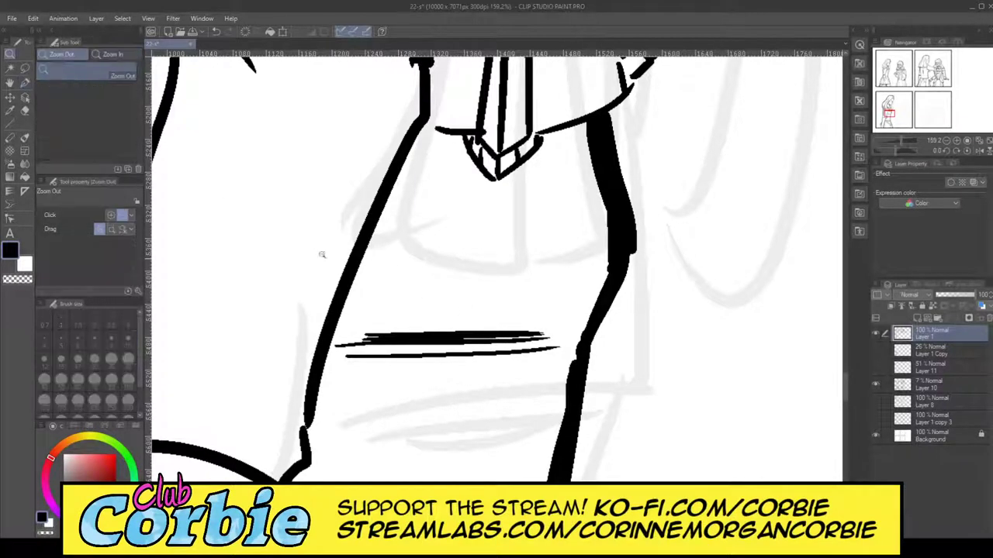
drag(409, 257, 405, 288)
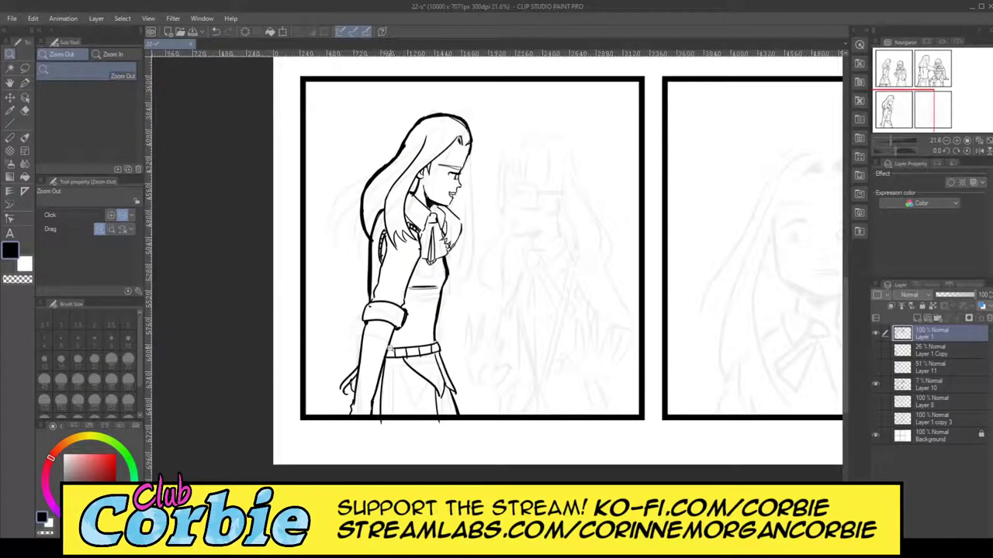
- Erase the bump on the inner edge of the thick back-hair outline with the Snap eraser at size 20
scroll(401, 391, up, 1)
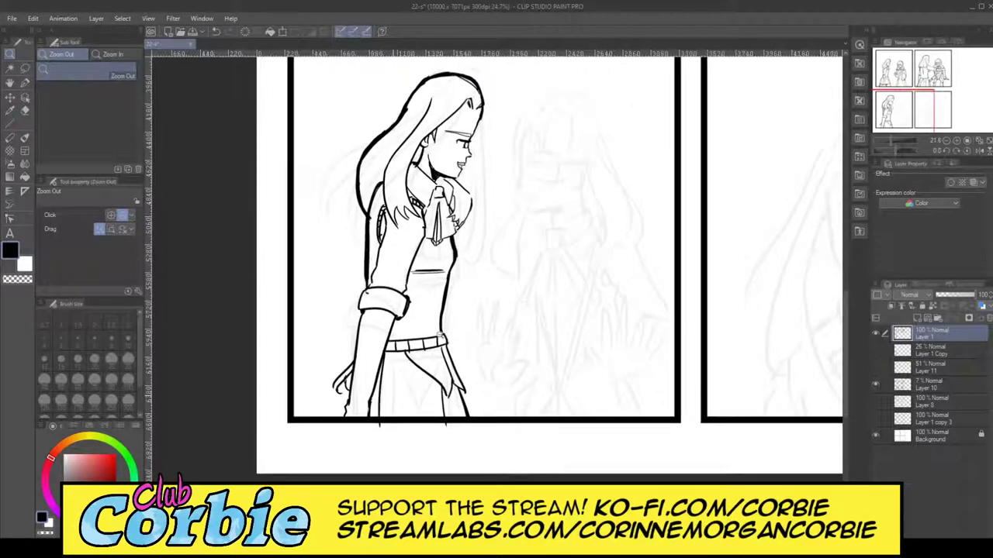
drag(441, 336, 364, 302)
drag(466, 164, 487, 128)
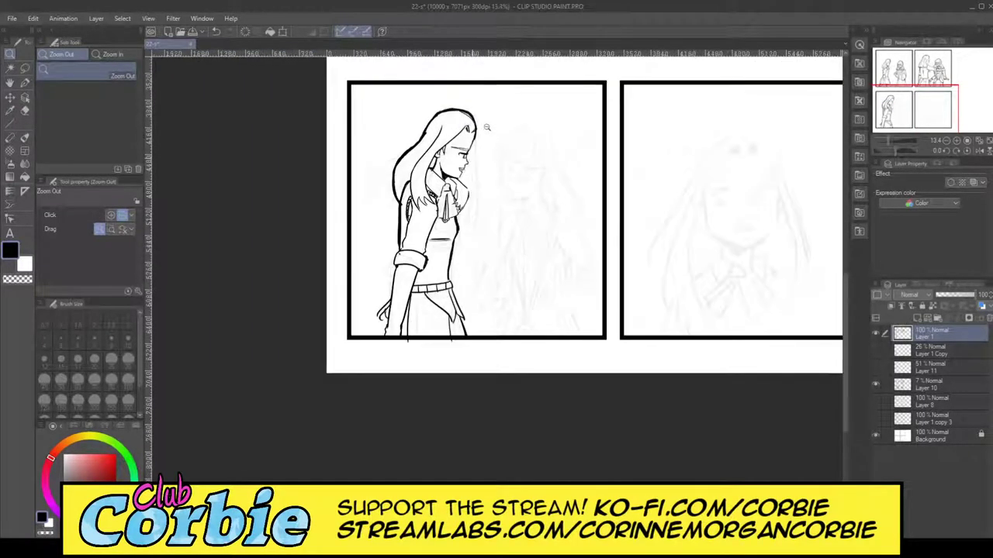
scroll(487, 127, up, 4)
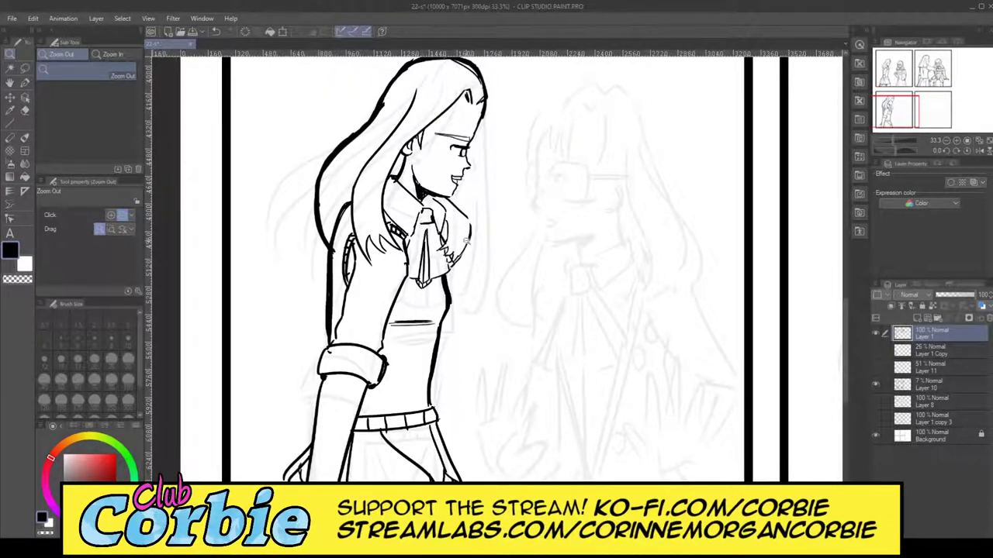
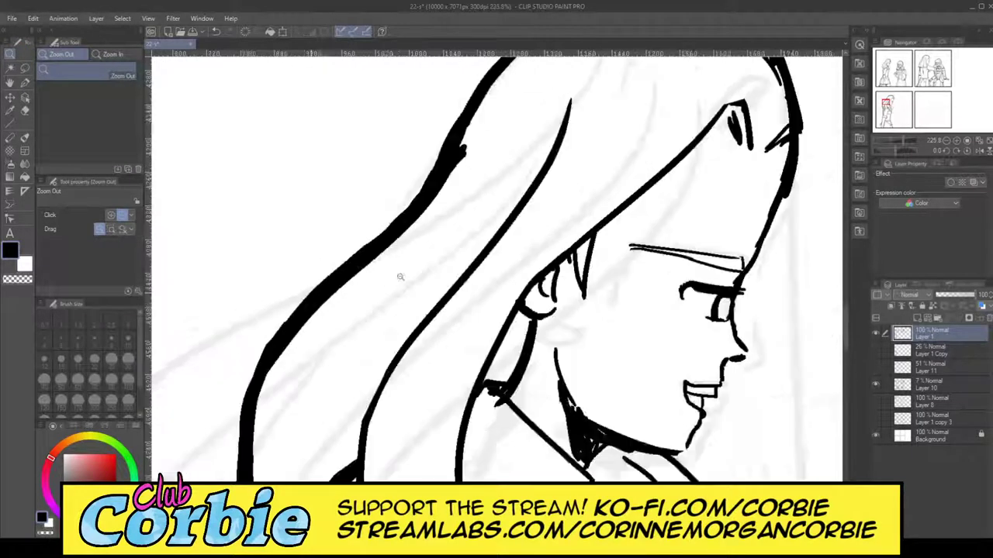
scroll(408, 244, up, 2)
scroll(408, 244, up, 10)
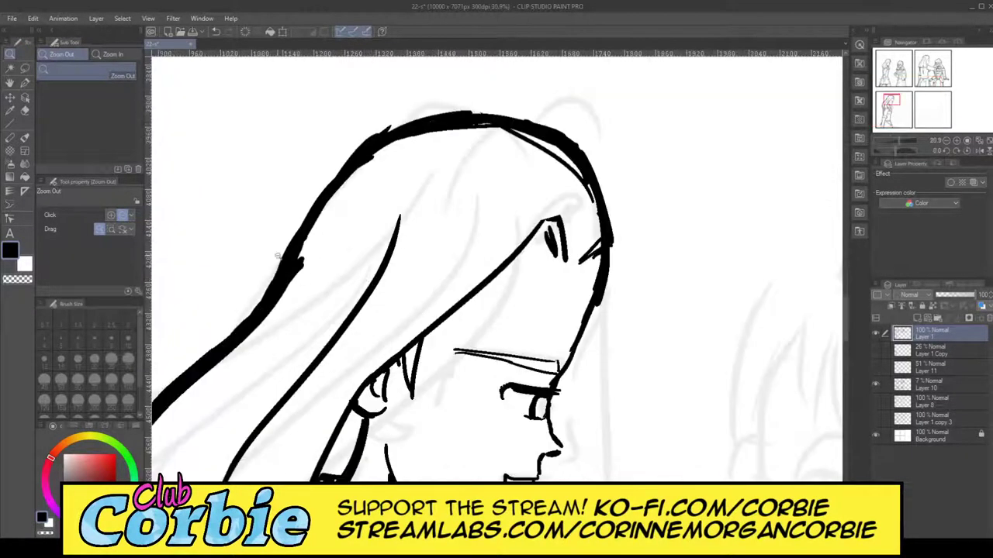
click(25, 110)
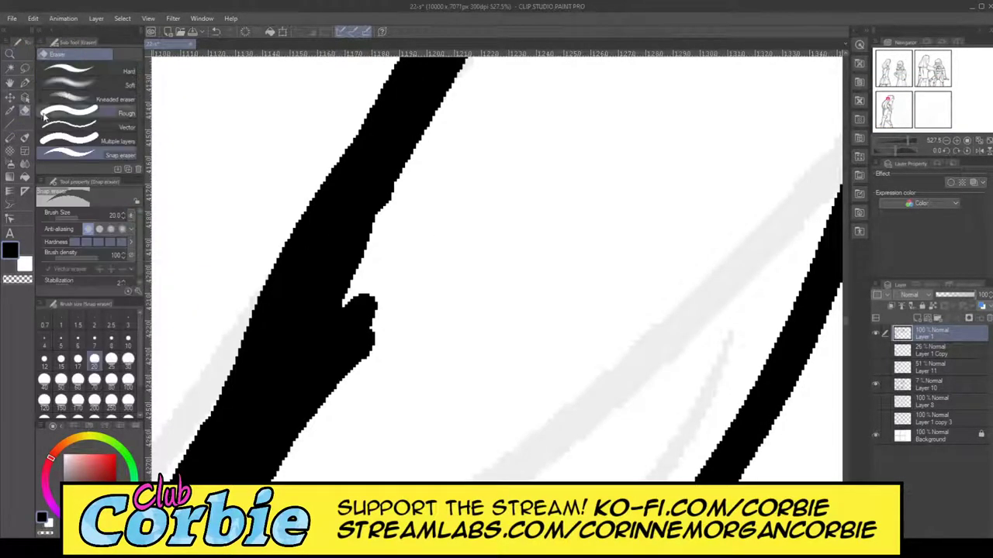
drag(372, 288, 350, 318)
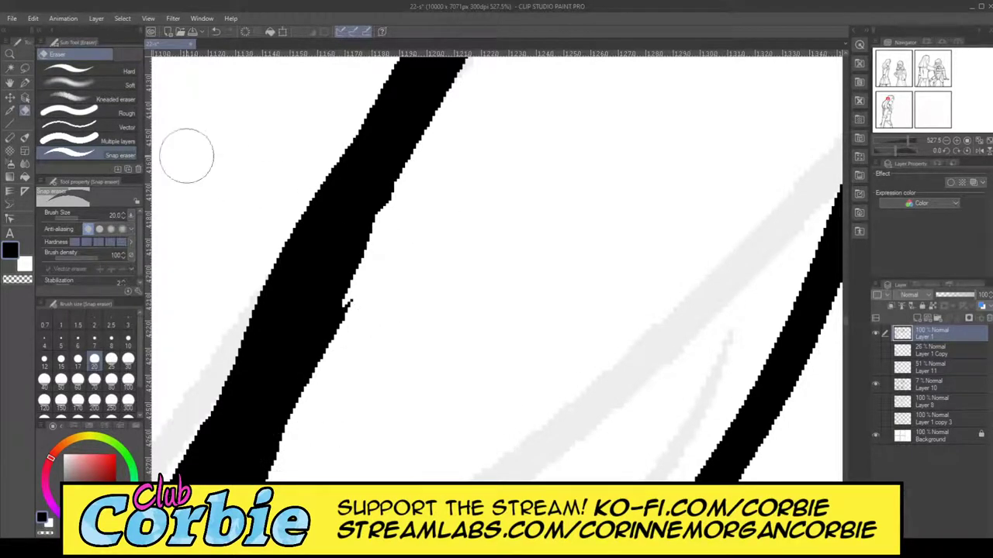
- Smooth the inner edge of the back-hair outline around the erased bump with the G-pen at size 10
key(p)
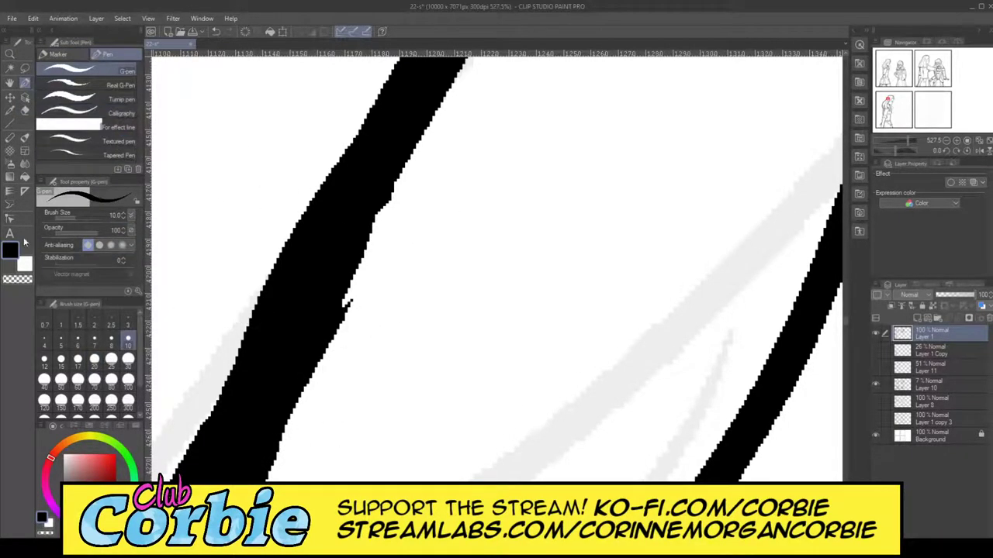
drag(345, 302, 407, 159)
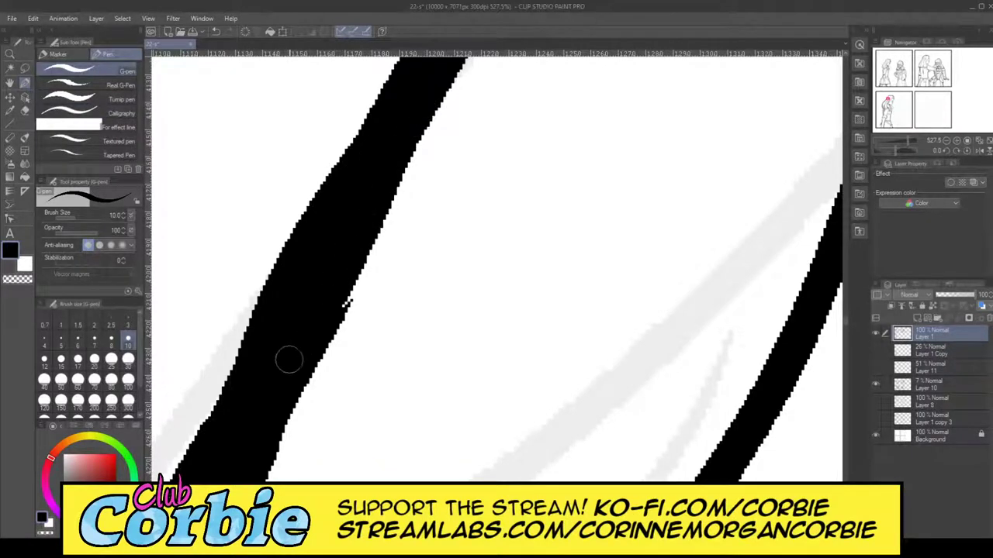
drag(388, 221, 459, 66)
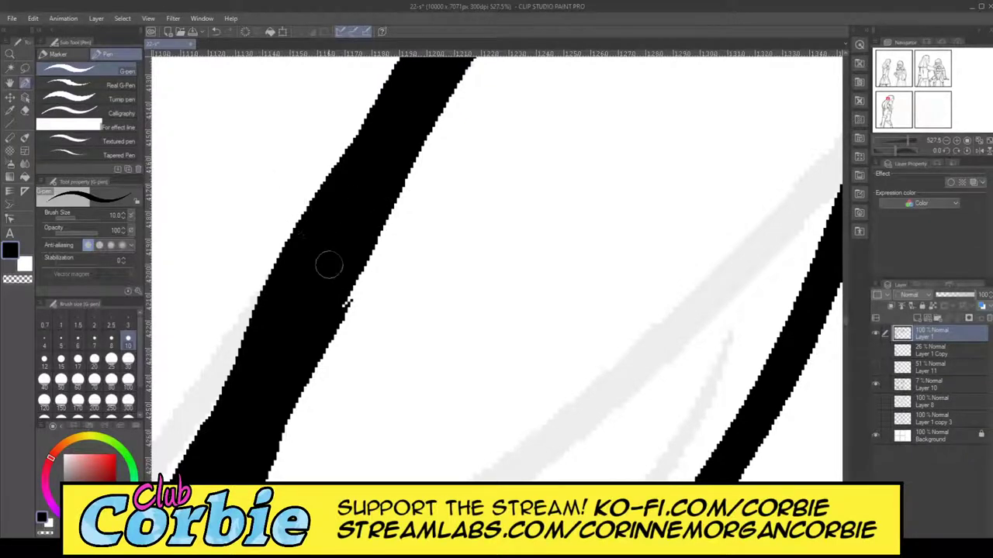
drag(347, 285, 342, 328)
key(ctrl+z)
drag(363, 254, 325, 331)
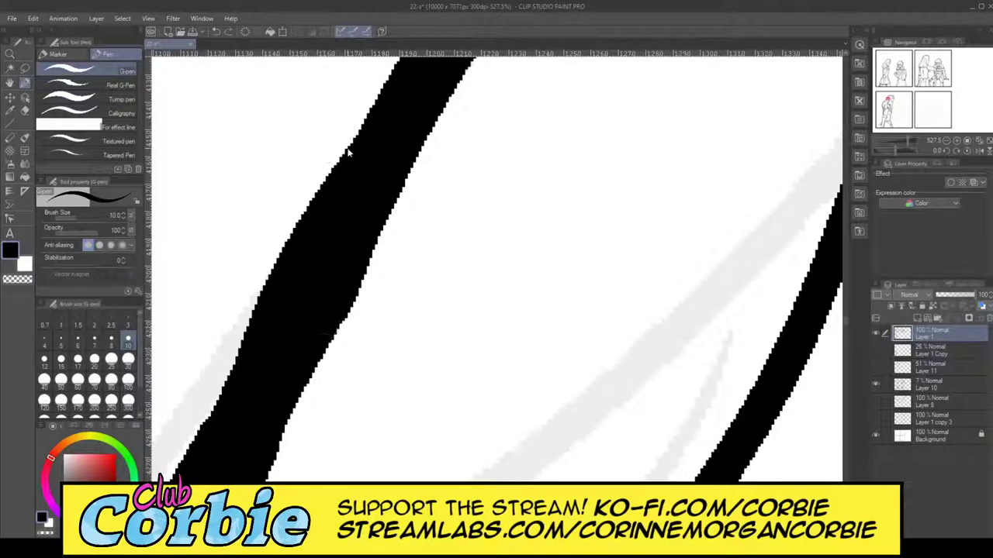
key(ctrl+z)
drag(368, 231, 337, 303)
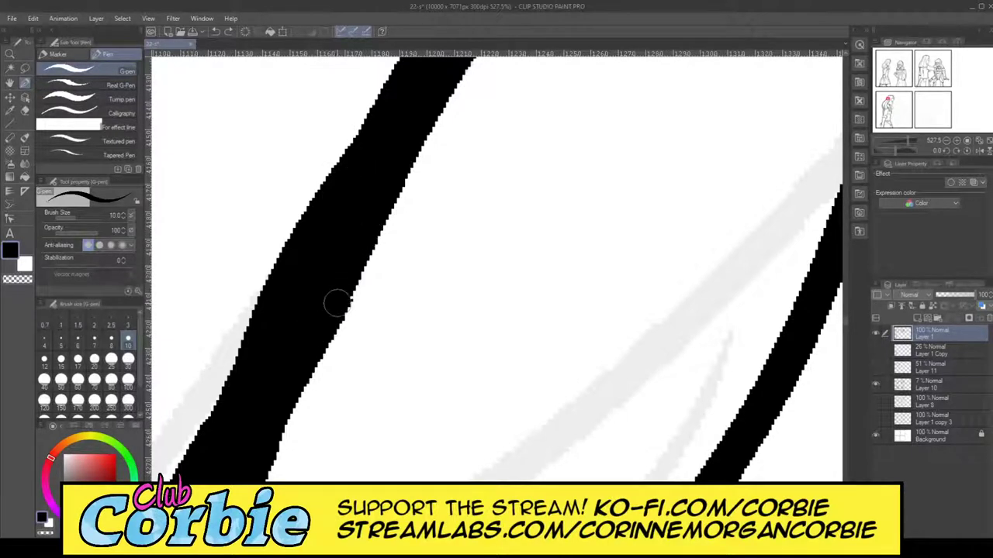
- Thicken and even out the inner edge of the outline along the upper back of the head with the G-pen
click(10, 54)
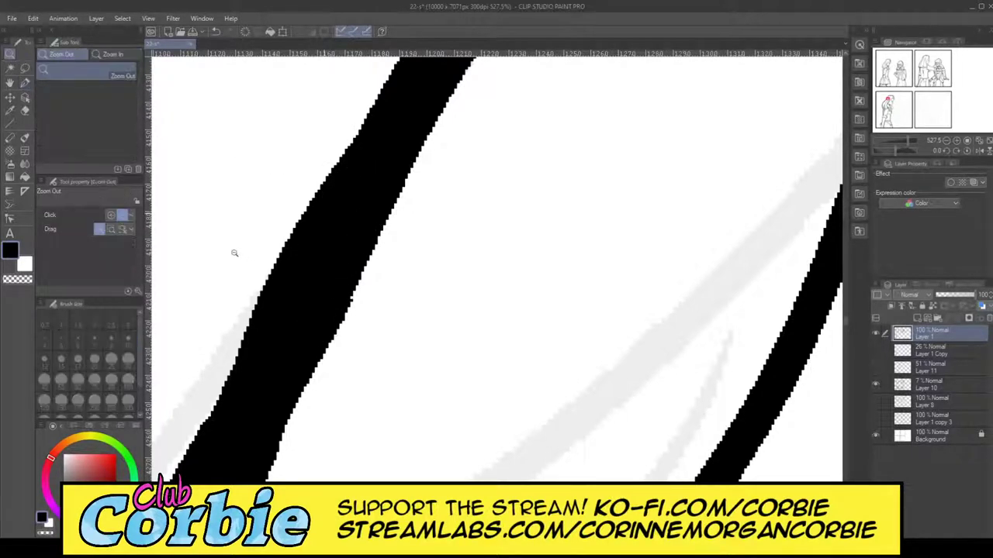
drag(234, 253, 385, 150)
scroll(384, 152, up, 3)
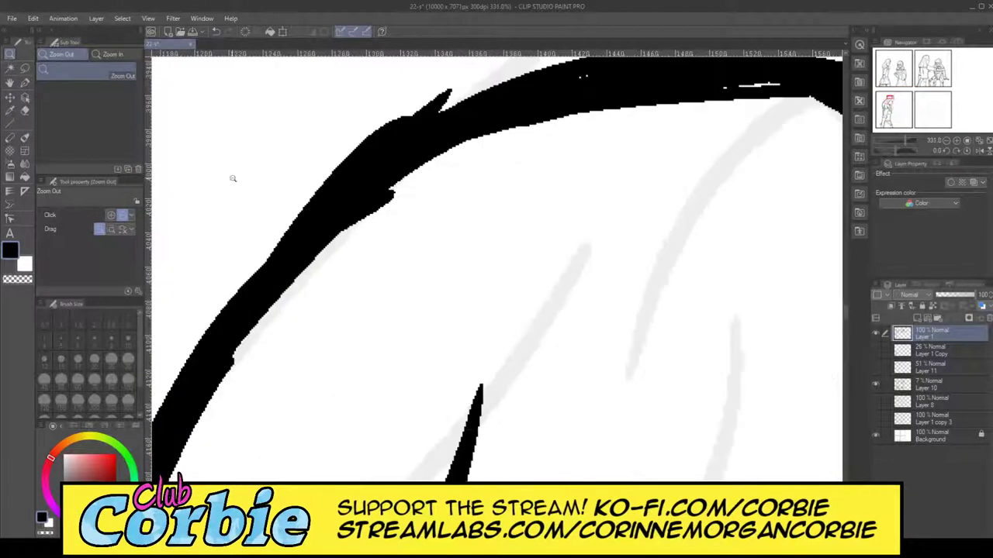
click(24, 82)
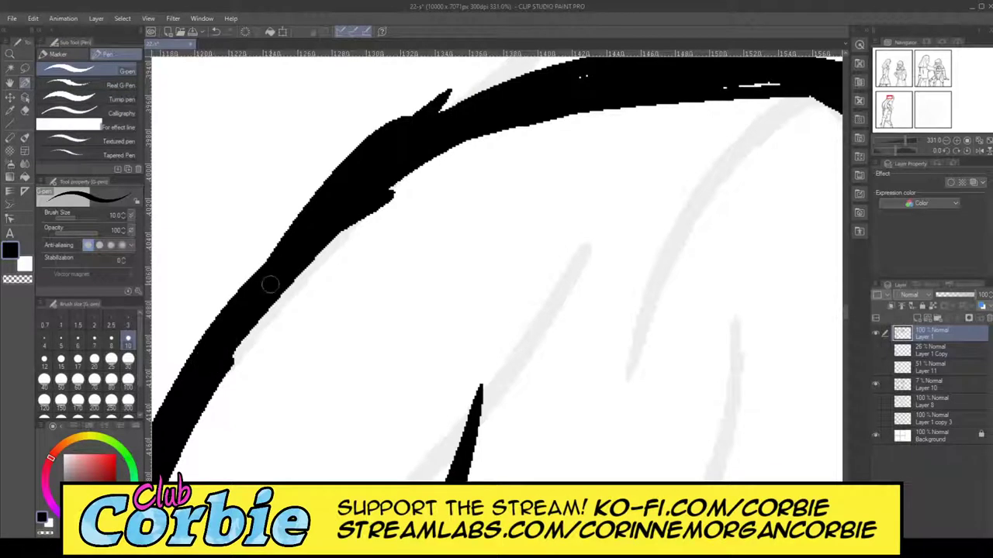
mouse_move(215, 362)
mouse_down()
mouse_move(308, 252)
mouse_move(216, 376)
mouse_up()
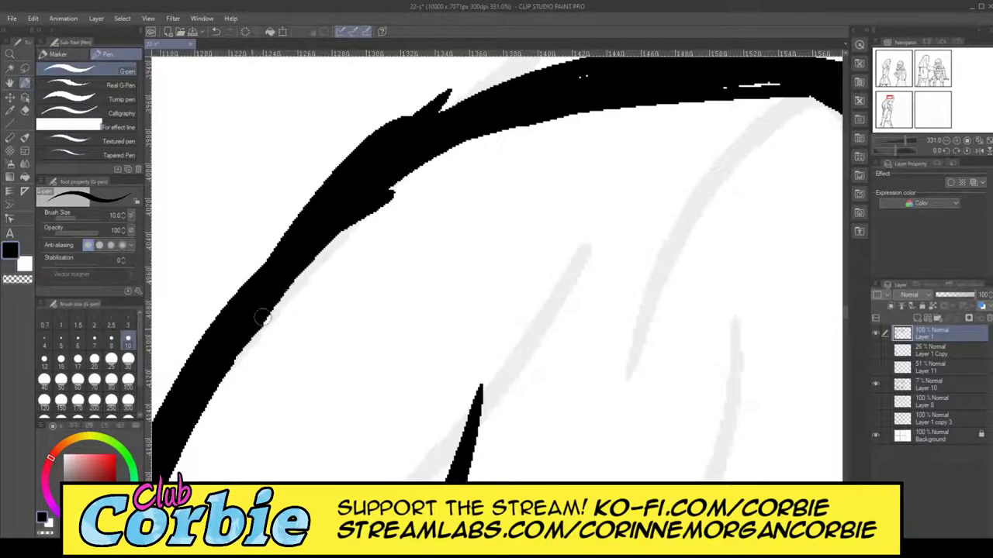
mouse_move(262, 317)
mouse_down()
mouse_move(453, 155)
mouse_move(548, 110)
mouse_up()
mouse_move(483, 145)
mouse_down()
mouse_move(361, 216)
mouse_move(529, 115)
mouse_move(339, 230)
mouse_up()
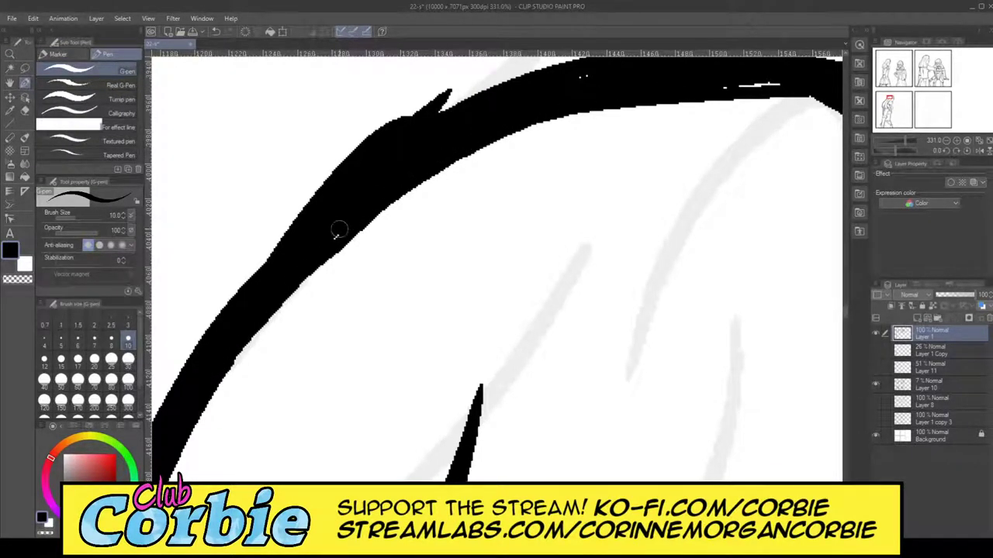
drag(300, 261, 336, 240)
- Erase the stray spur and bulge on the outer edge of the upper back-of-head outline with the Snap eraser
click(28, 111)
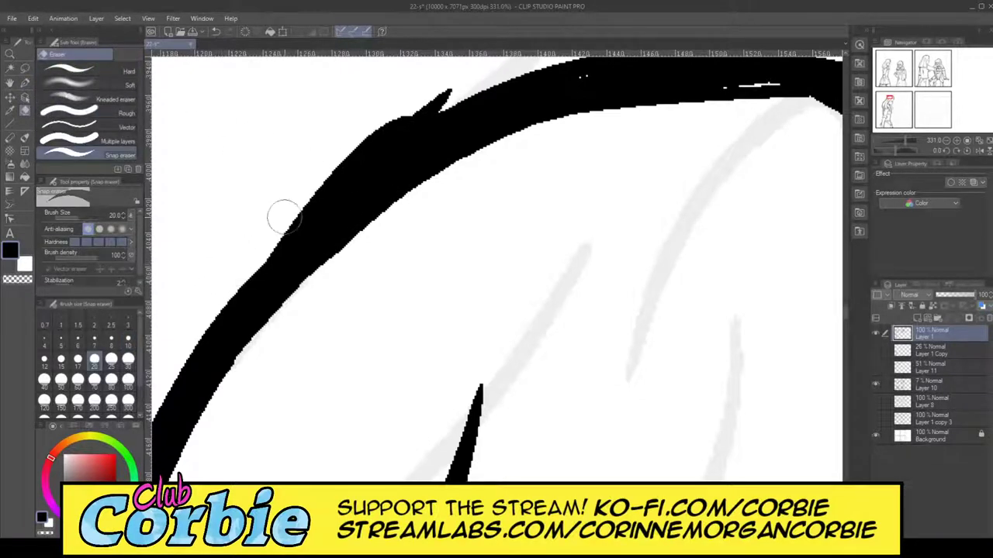
drag(285, 218, 456, 78)
drag(249, 253, 490, 73)
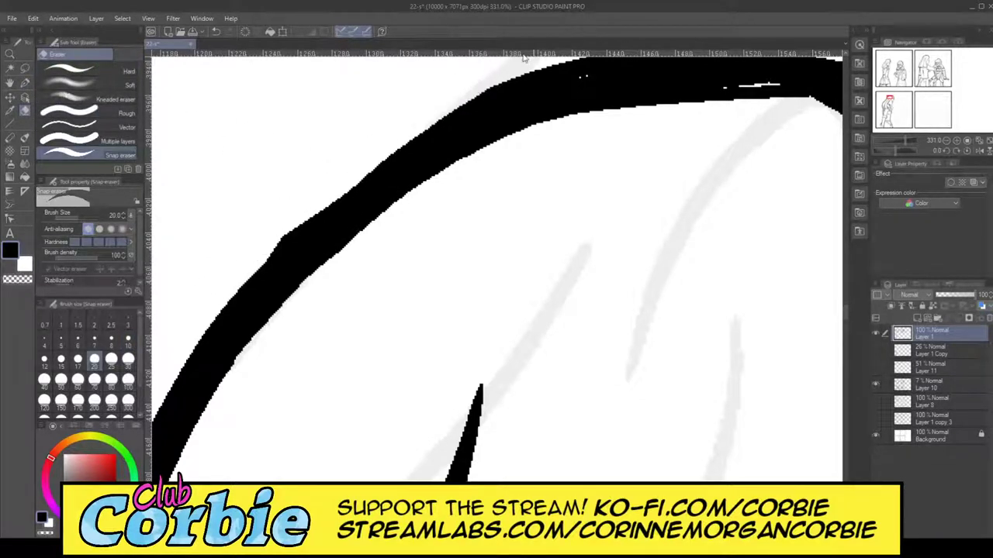
key(ctrl+z)
drag(250, 254, 496, 67)
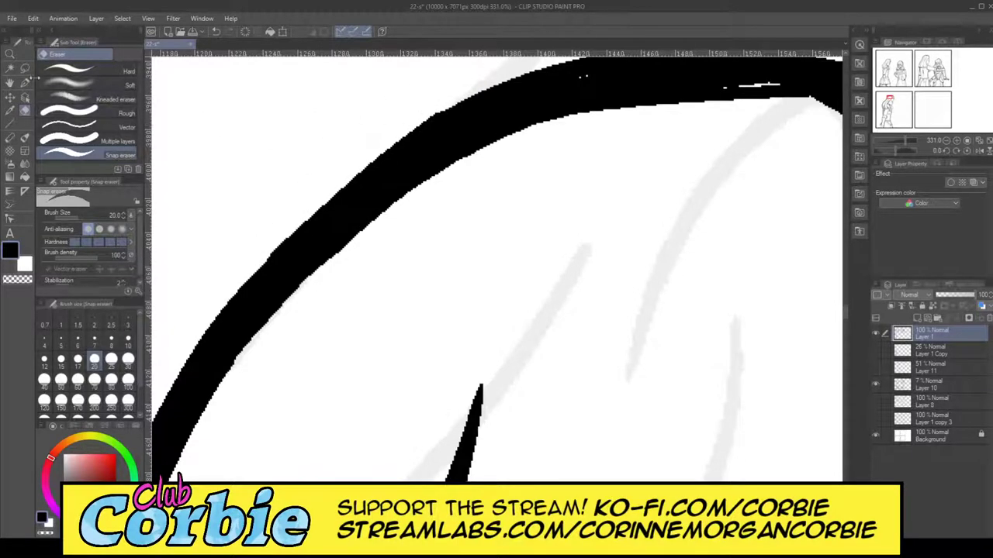
- Smooth the stepped outer edge of the outline at the crown of the head with the G-pen at size 10
click(11, 52)
drag(163, 132, 310, 143)
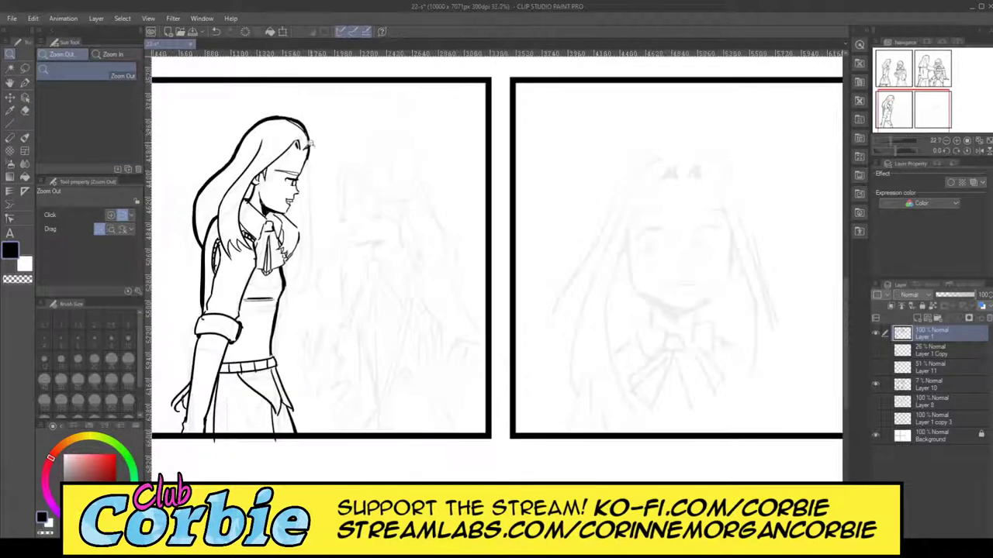
drag(319, 93, 294, 120)
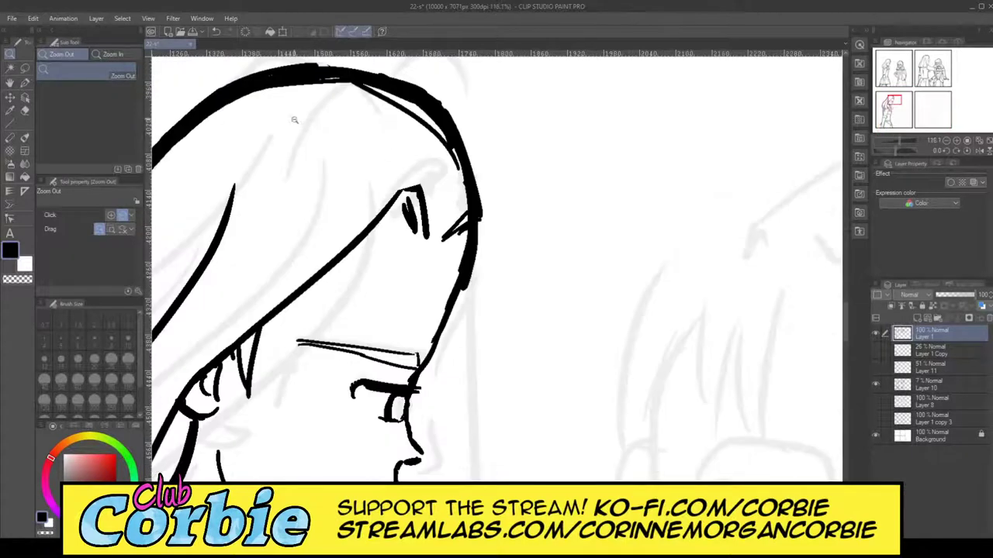
drag(314, 179, 290, 152)
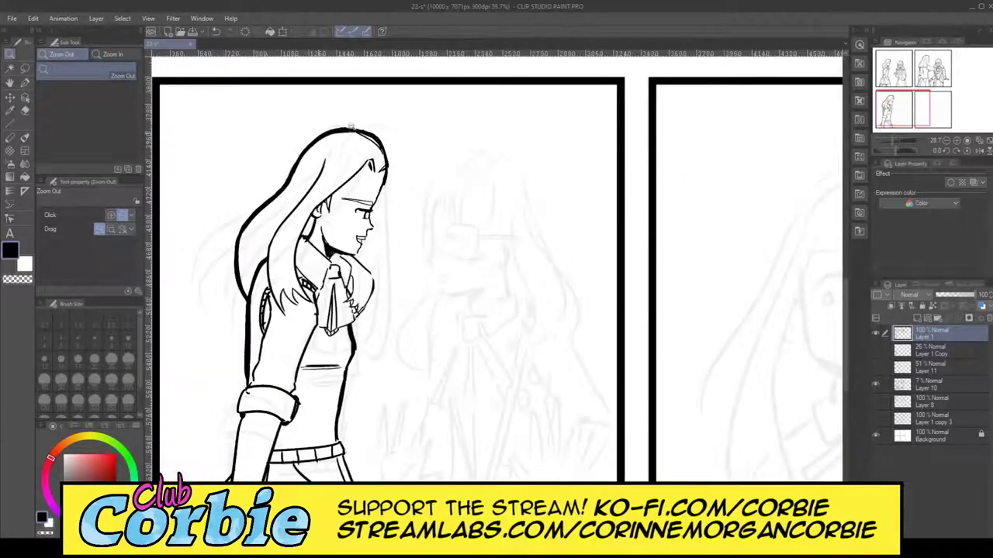
drag(351, 127, 397, 222)
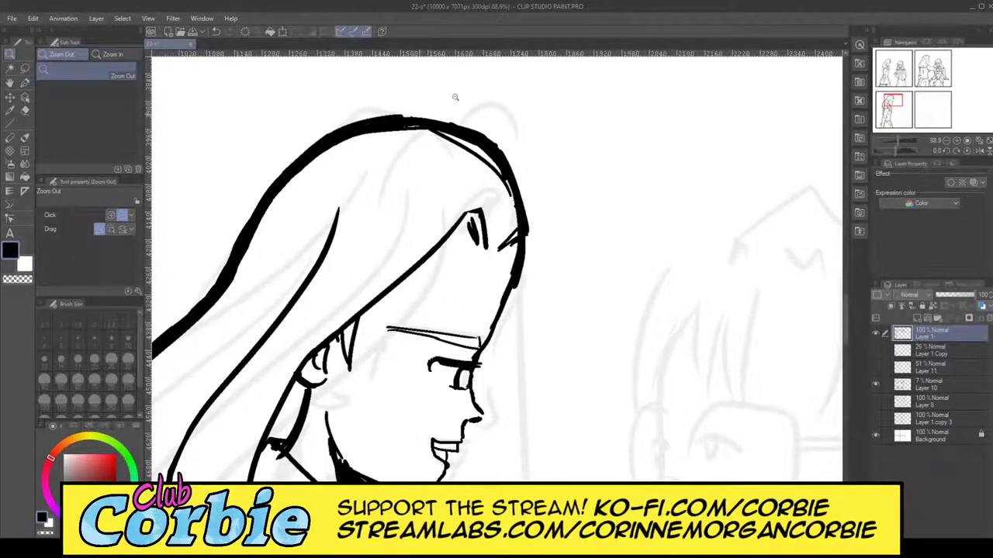
drag(456, 97, 420, 104)
click(399, 104)
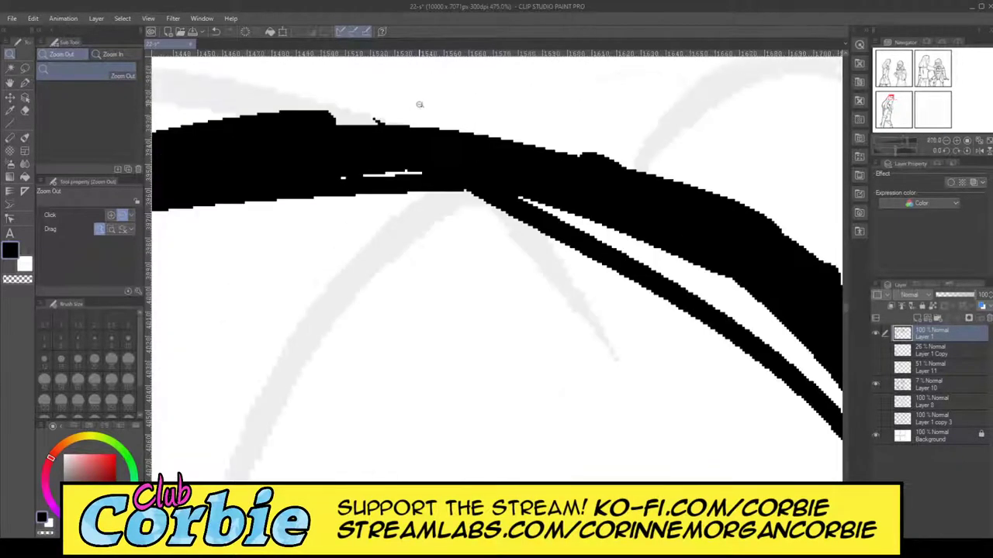
click(25, 81)
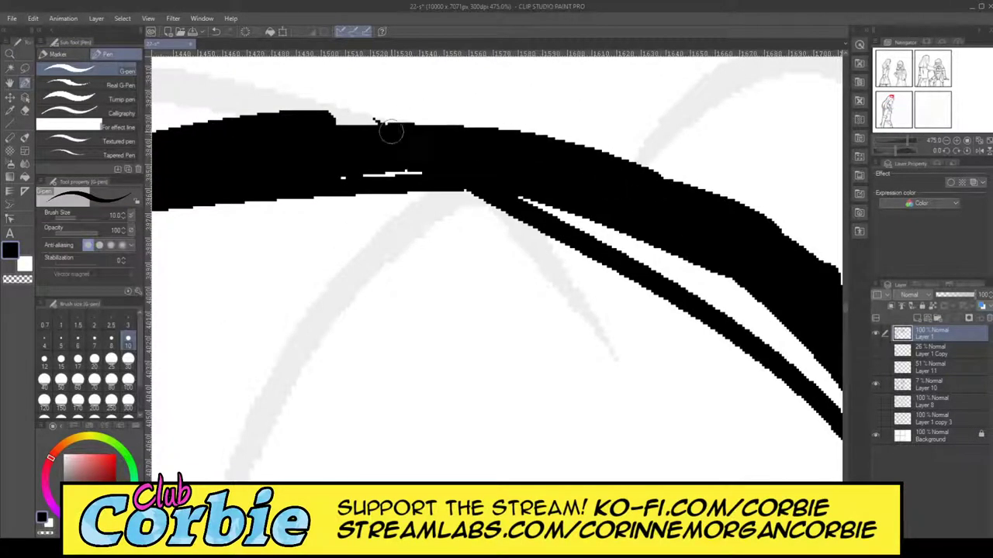
mouse_move(390, 132)
mouse_down()
mouse_move(324, 126)
mouse_move(698, 195)
mouse_move(532, 145)
mouse_move(421, 126)
mouse_move(267, 130)
mouse_up()
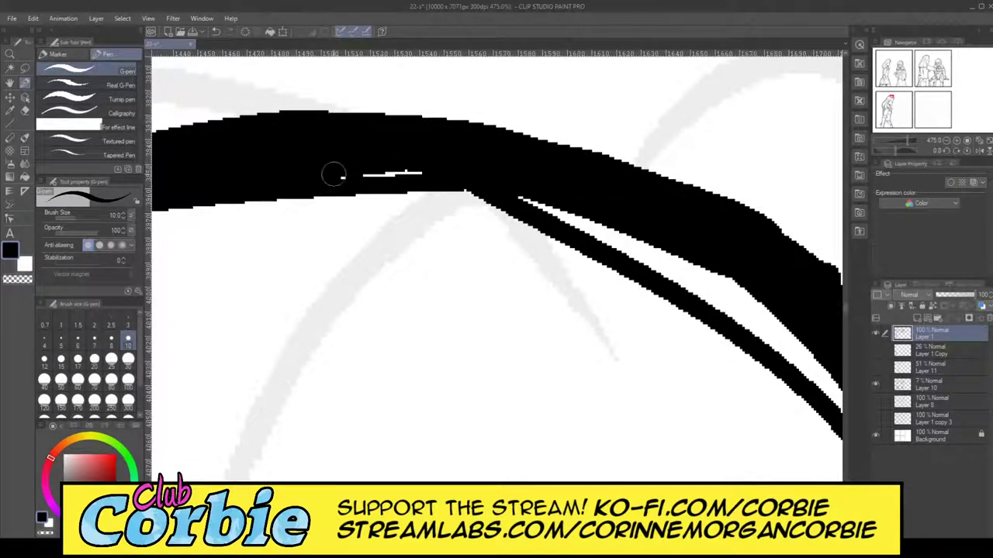
- Fill the white gaps inside the crown outline and smooth its inner edge where the thin hair strand joins, using the G-pen
drag(333, 173, 523, 166)
mouse_move(363, 181)
mouse_down()
mouse_move(472, 195)
mouse_move(508, 211)
mouse_up()
- Blend the blunt line end on the outer edge of the forehead outline into a smooth taper with the G-pen at size 10
click(14, 55)
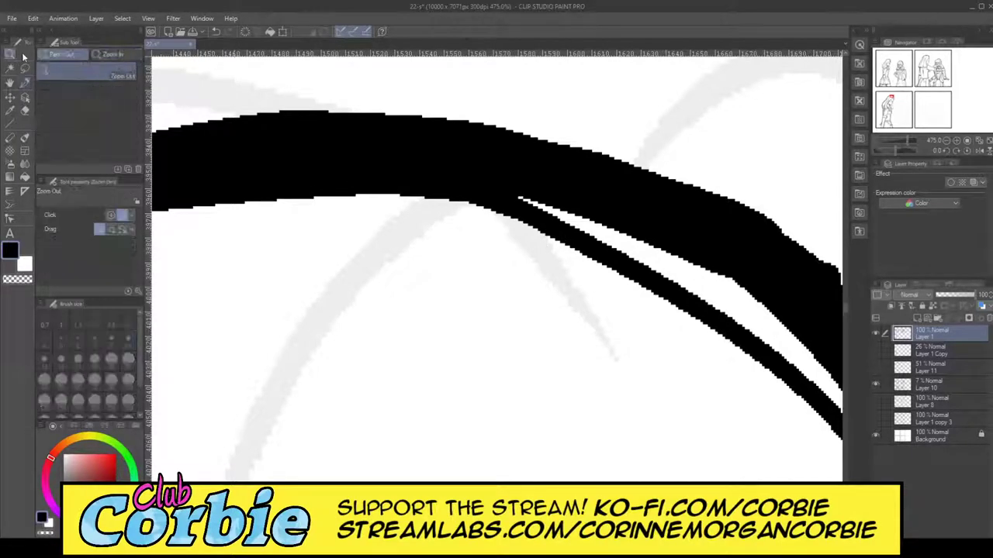
drag(302, 132, 380, 164)
drag(374, 287, 397, 234)
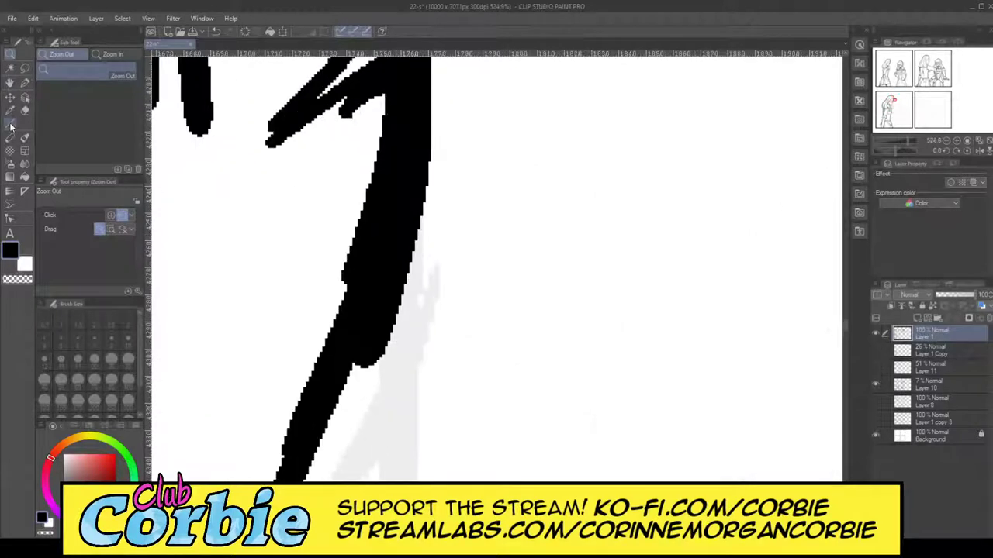
click(25, 84)
mouse_move(370, 349)
mouse_down()
mouse_move(297, 451)
mouse_move(349, 393)
mouse_move(387, 304)
mouse_move(289, 476)
mouse_move(387, 304)
mouse_move(304, 457)
mouse_move(378, 311)
mouse_up()
key(ctrl+z)
drag(302, 477, 377, 310)
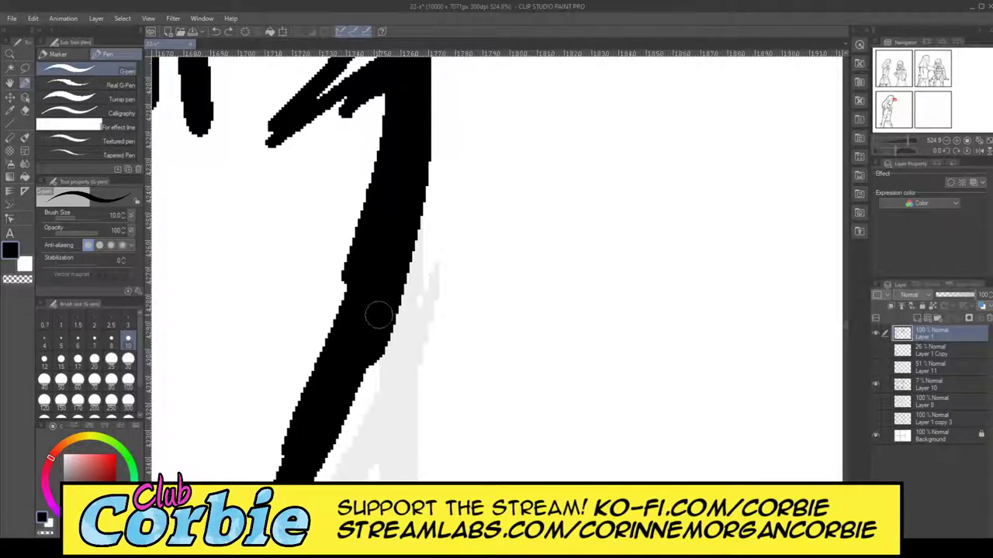
drag(341, 428, 377, 332)
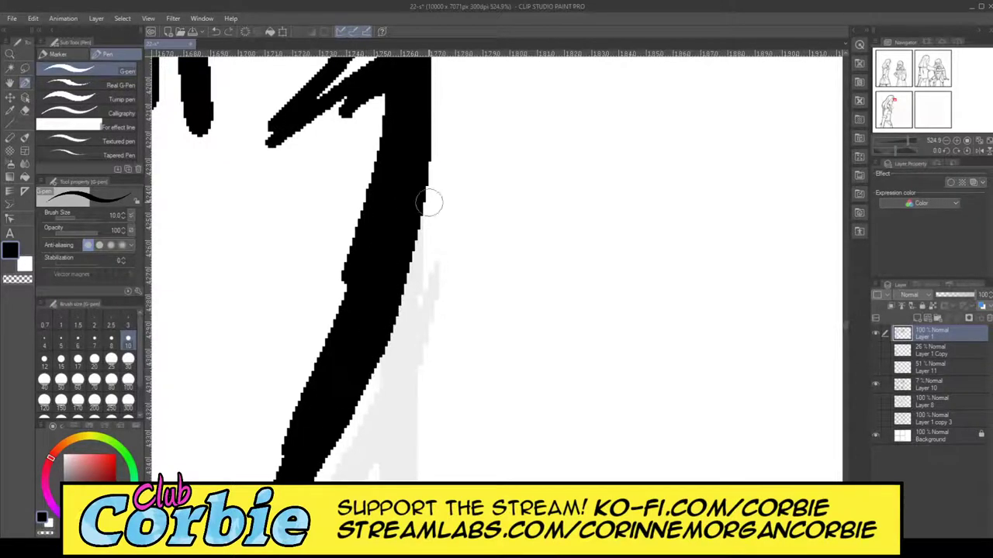
- Smooth the notch on the outer edge of the front head outline and join the loose inner strand to the outline with the G-pen
click(9, 56)
click(432, 233)
click(432, 227)
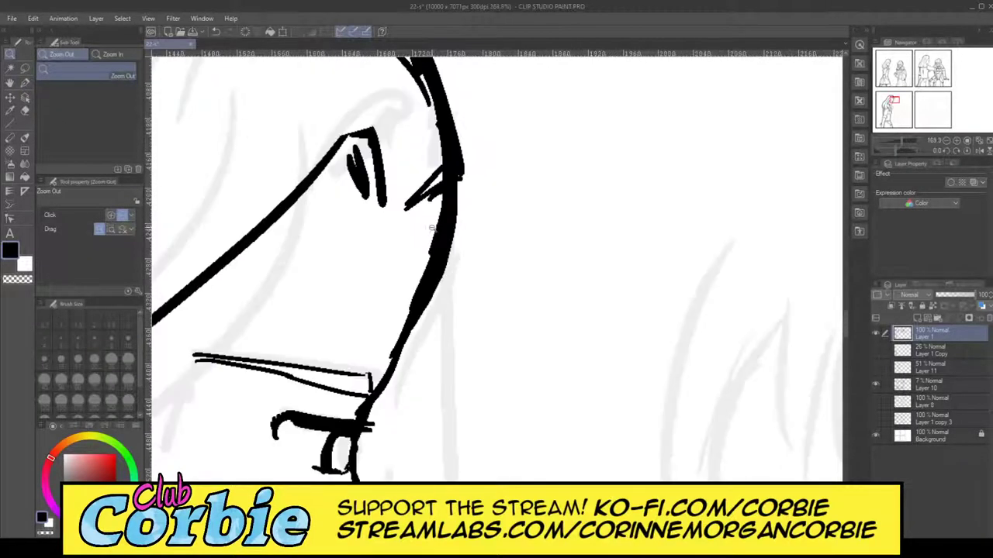
click(388, 217)
click(380, 178)
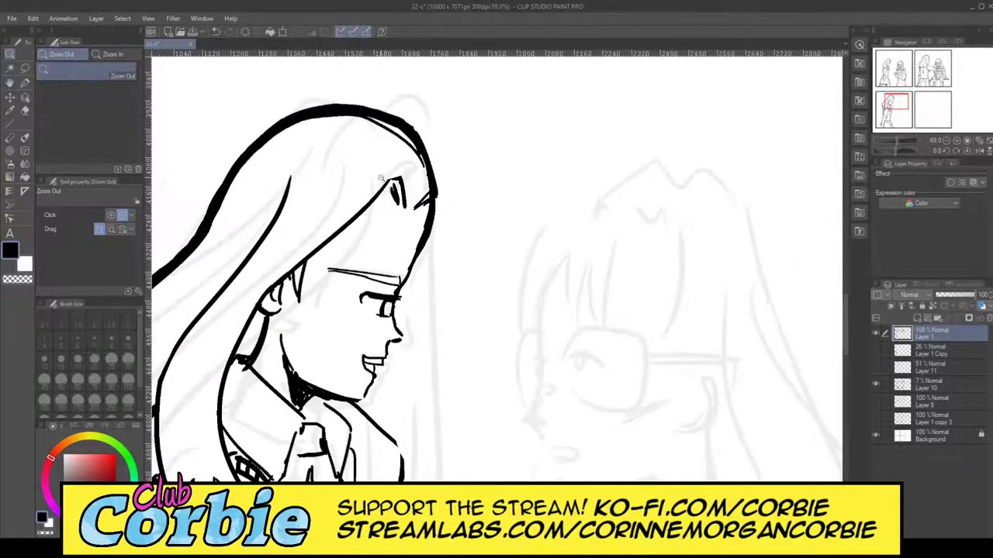
scroll(468, 110, up, 5)
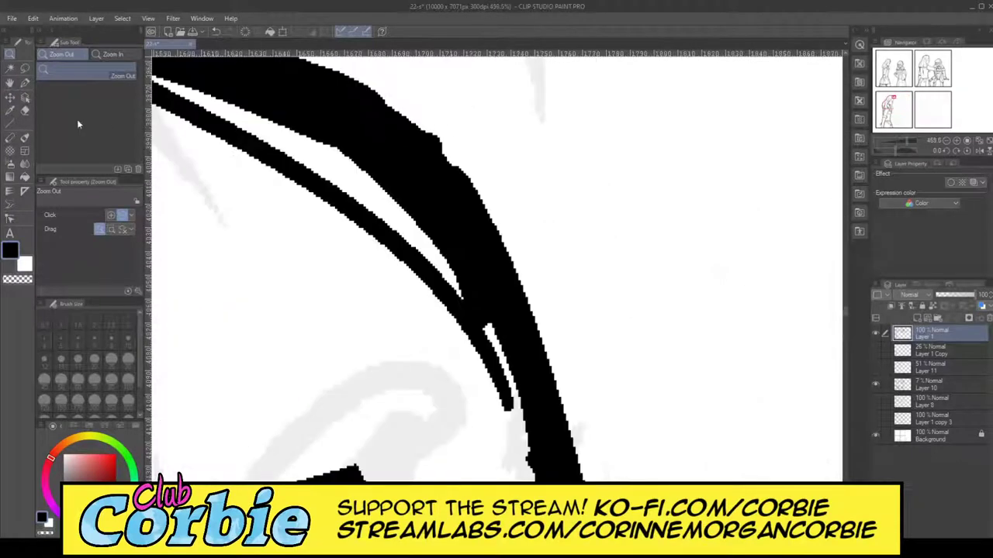
click(25, 84)
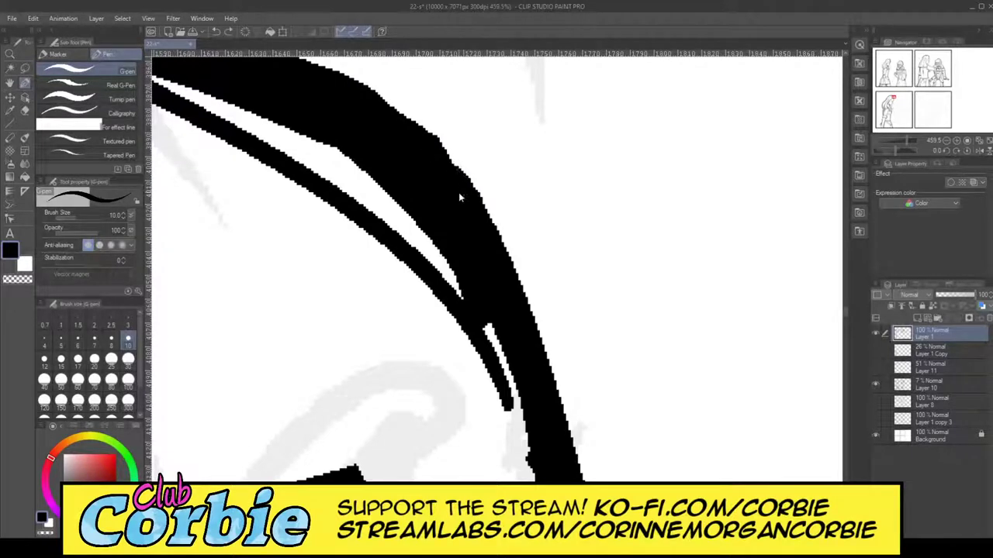
drag(425, 141, 364, 96)
drag(466, 320, 523, 476)
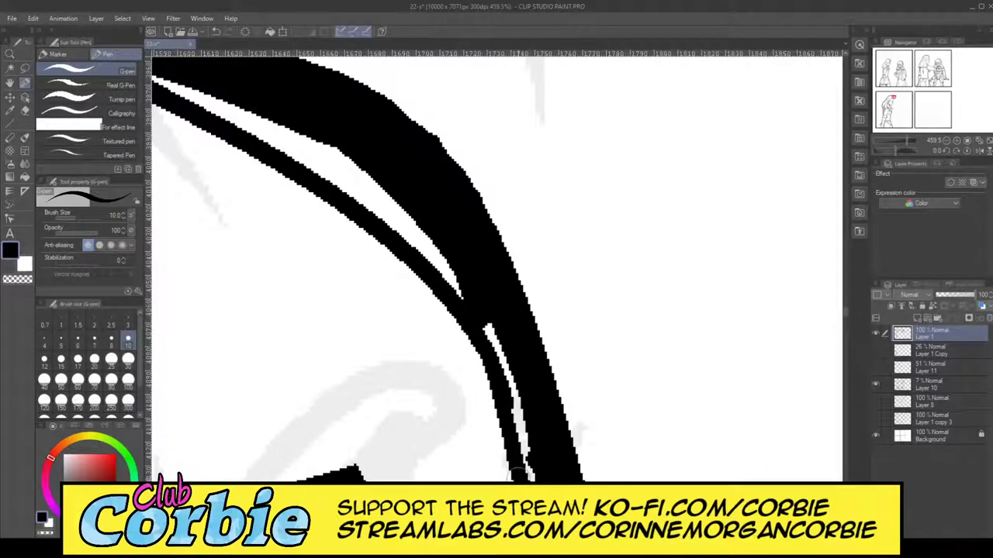
key(ctrl+z)
drag(492, 353, 534, 478)
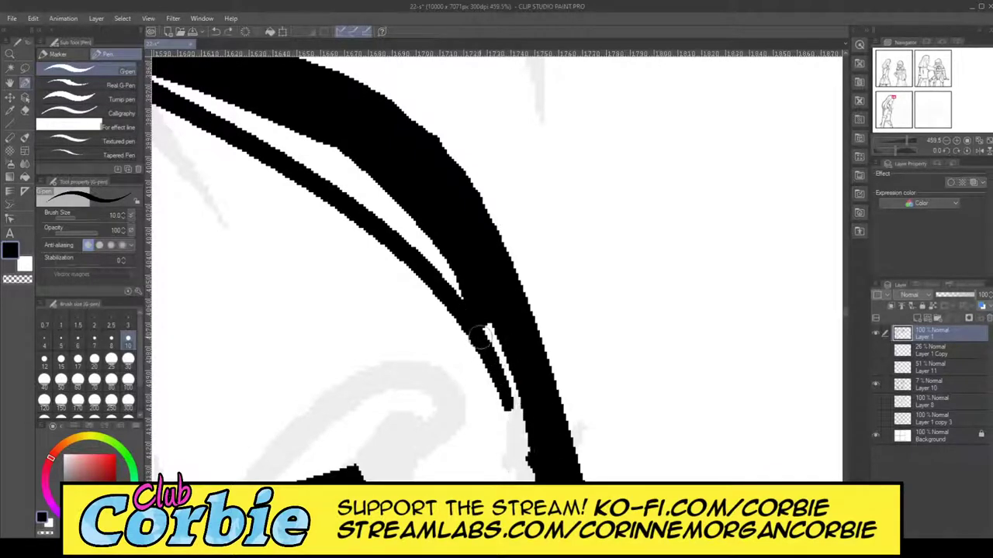
- Check the whole character in the panel, then examine the shaded area under the jaw up close
click(10, 58)
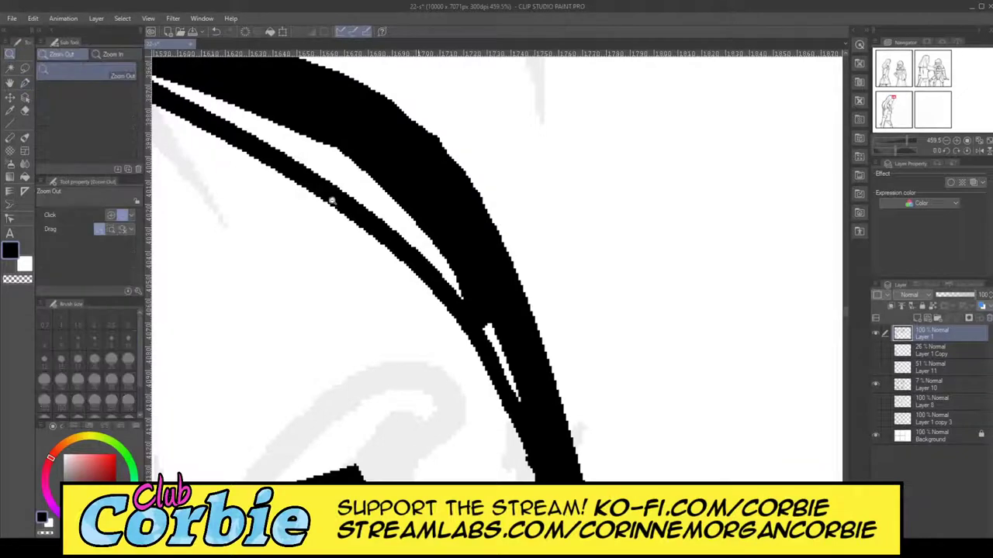
drag(419, 162, 411, 278)
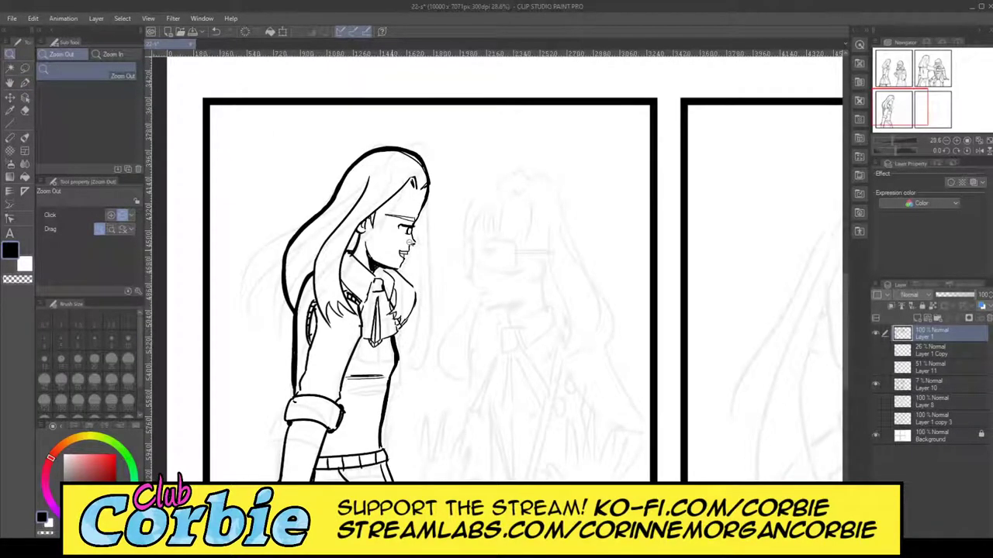
scroll(361, 270, up, 3)
scroll(395, 260, up, 5)
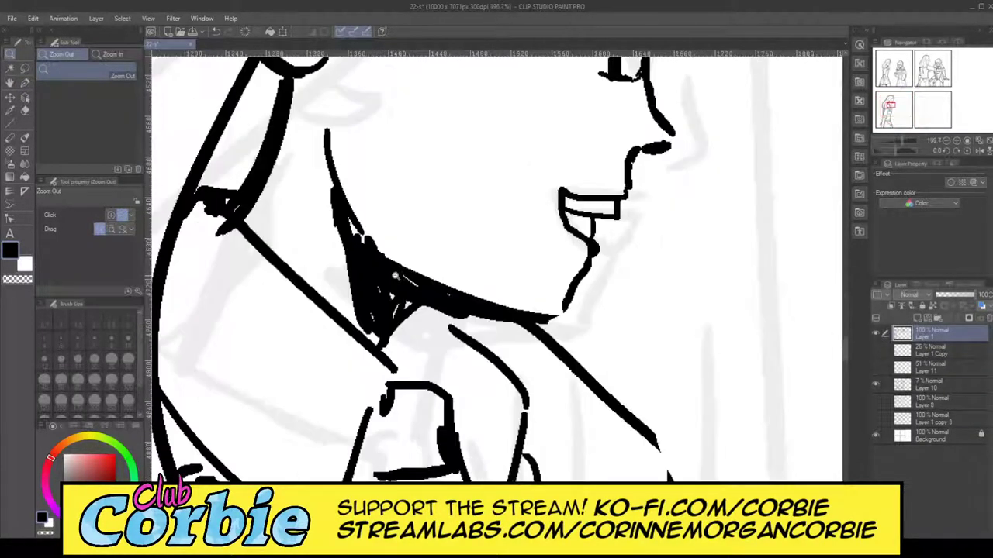
- Fill the white gaps in the black shadow under the jaw and smooth its upper edge with the 10 px G-pen
scroll(404, 249, up, 3)
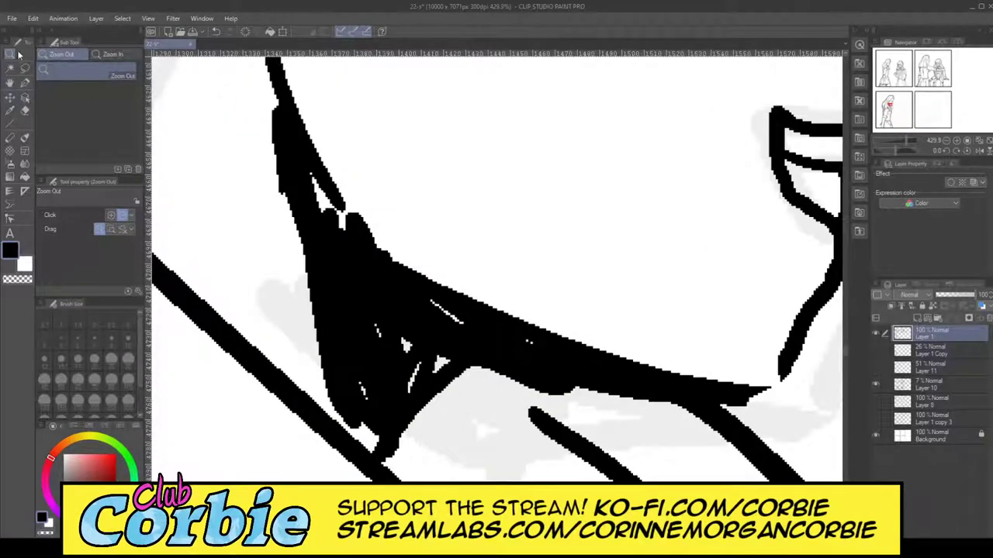
click(24, 82)
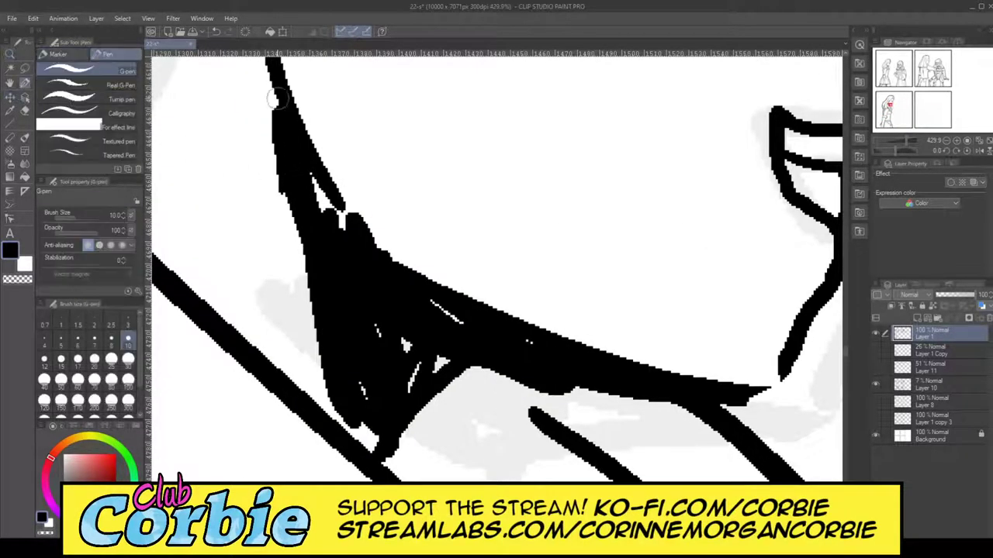
mouse_move(278, 83)
mouse_down()
mouse_move(317, 225)
mouse_move(282, 129)
mouse_up()
drag(349, 268, 351, 231)
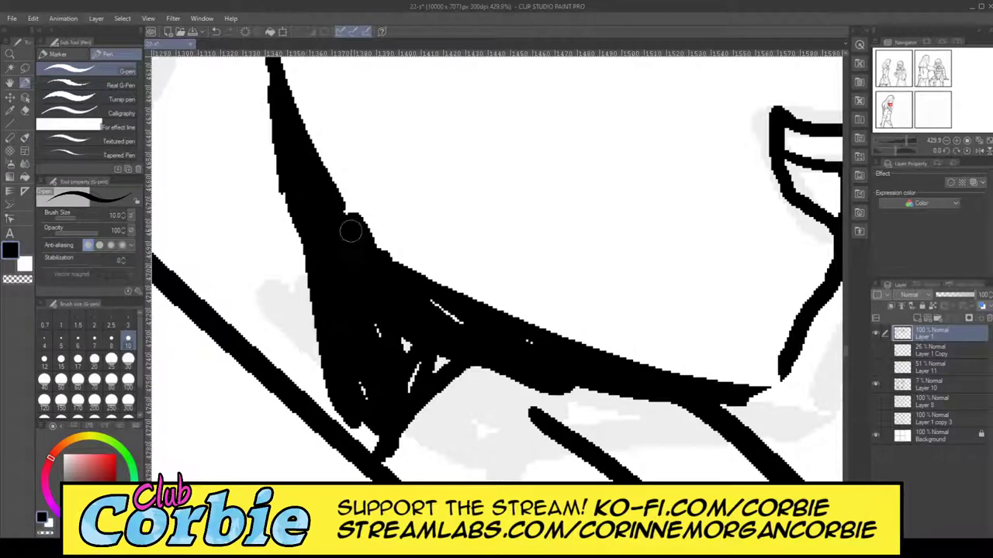
drag(402, 318, 404, 363)
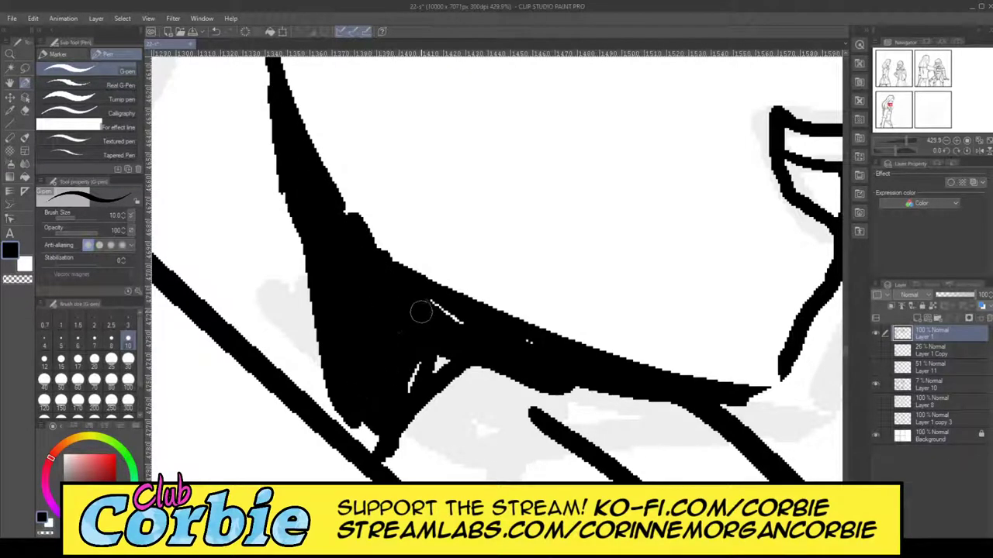
mouse_move(419, 312)
mouse_down()
mouse_move(346, 245)
mouse_move(308, 191)
mouse_move(461, 317)
mouse_move(549, 344)
mouse_up()
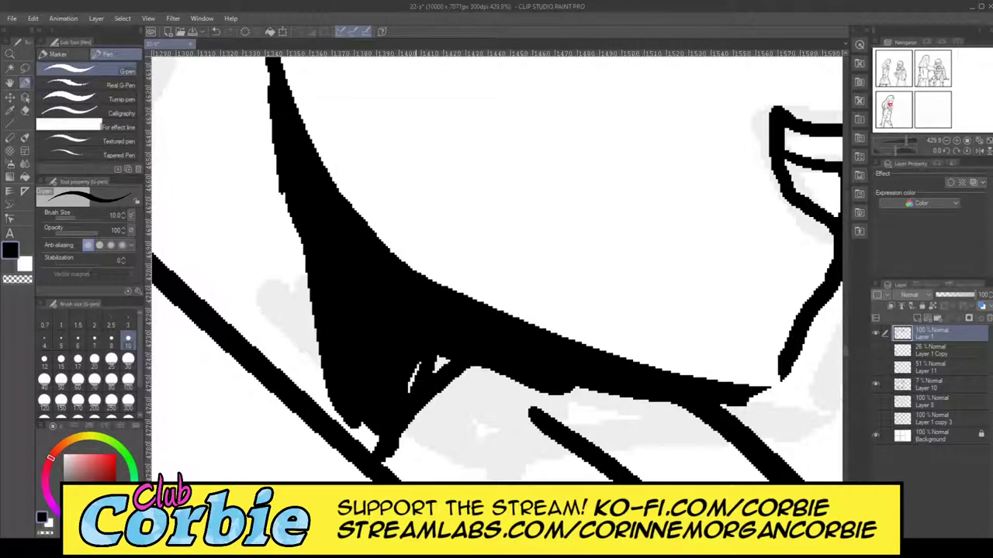
mouse_move(395, 349)
mouse_down()
mouse_move(408, 374)
mouse_move(436, 359)
mouse_move(411, 376)
mouse_up()
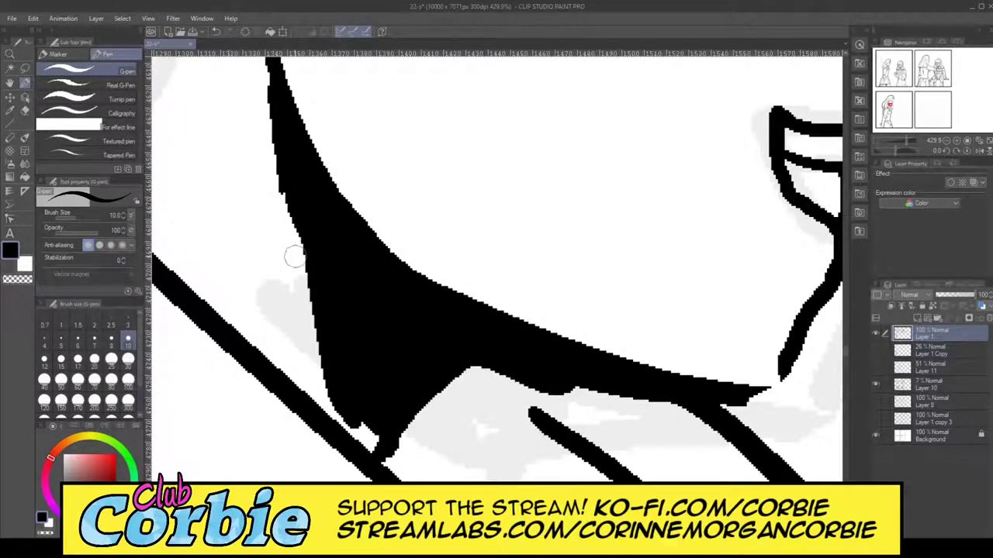
- Trim the neck side and the lower tip of the jaw shadow to clean edges with the Snap eraser
click(24, 109)
drag(332, 388, 360, 423)
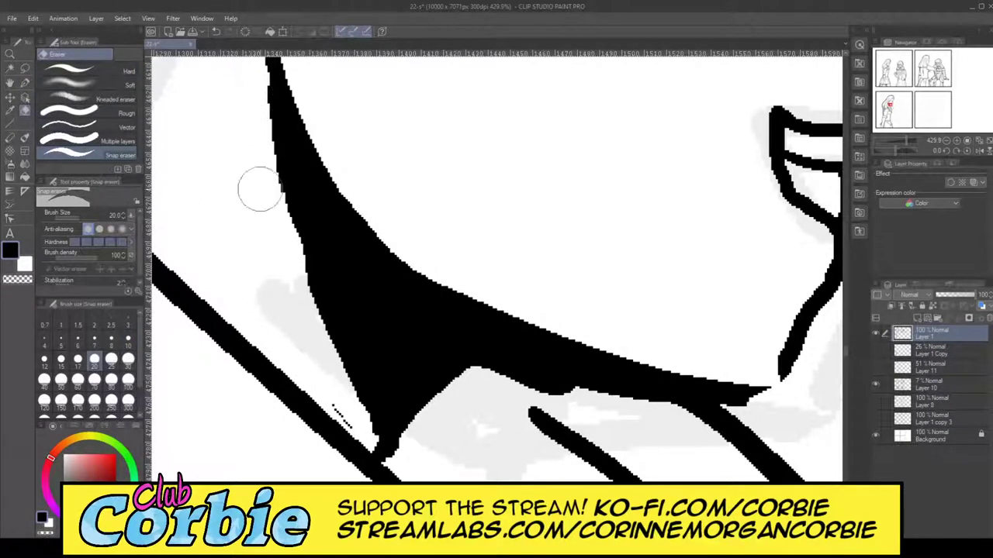
mouse_move(279, 228)
mouse_down()
mouse_move(358, 386)
mouse_move(366, 422)
mouse_move(333, 387)
mouse_move(361, 426)
mouse_up()
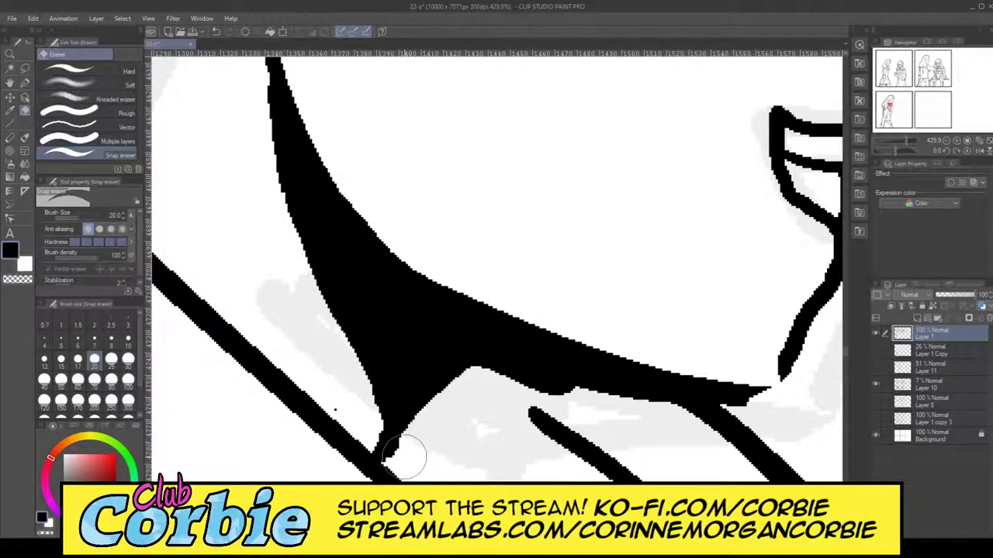
mouse_move(403, 455)
mouse_down()
mouse_move(392, 450)
mouse_move(399, 431)
mouse_up()
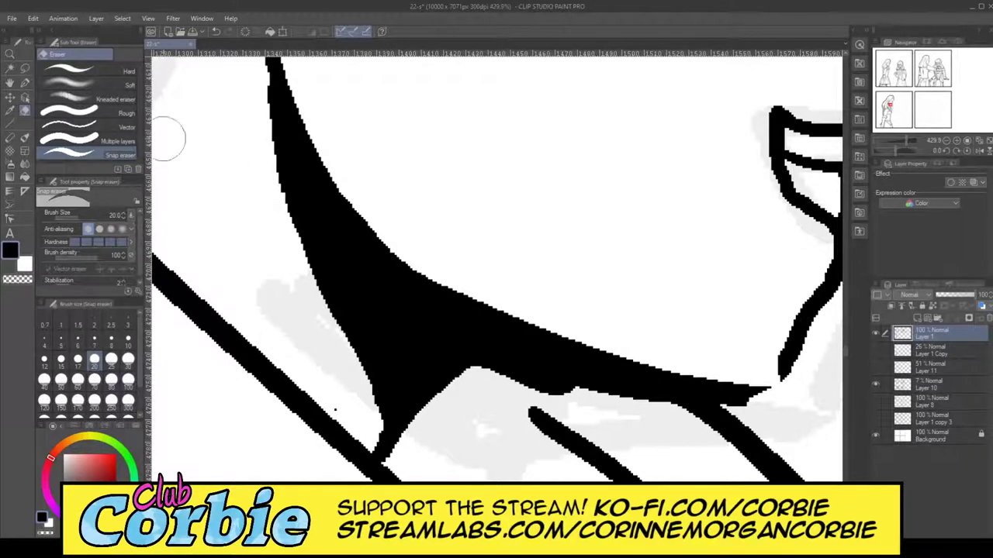
- Close the gap at the nose tip and thicken the line from the nostril to the upper lip with the G-pen
click(10, 56)
click(344, 296)
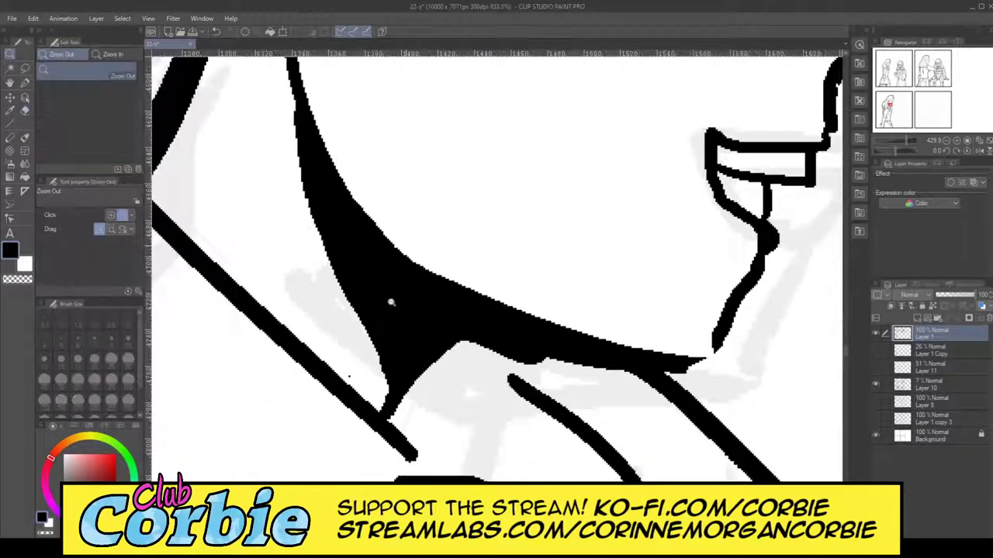
click(402, 309)
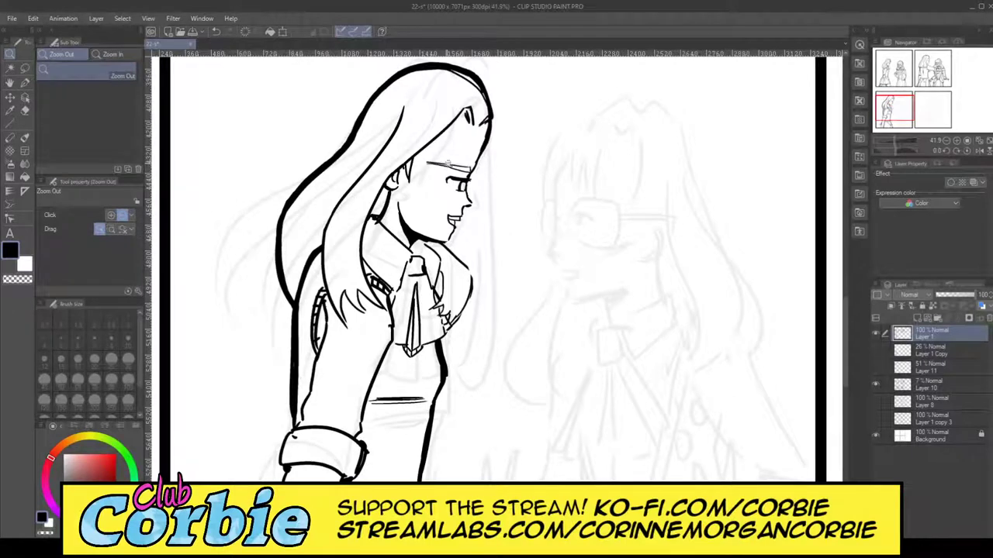
drag(448, 163, 591, 218)
drag(459, 227, 296, 175)
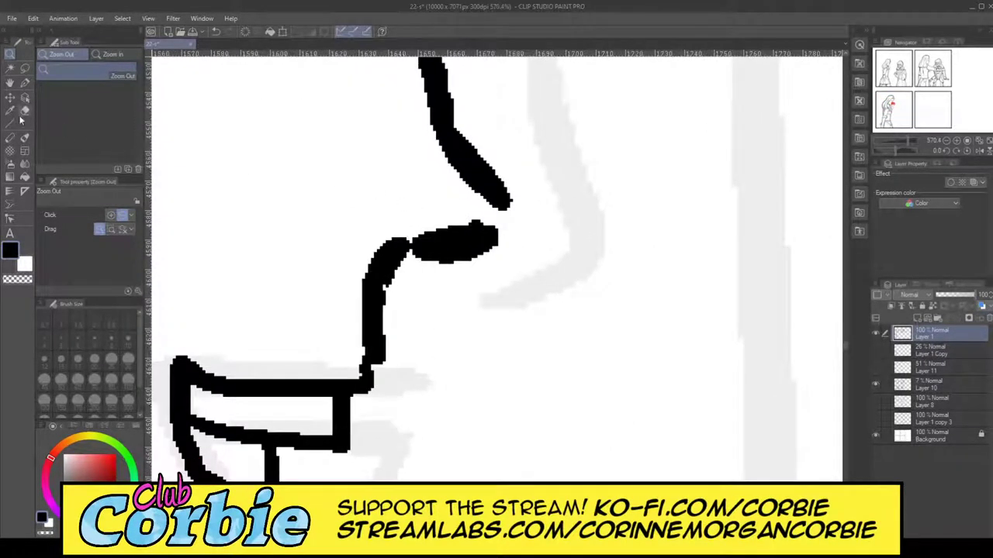
click(27, 83)
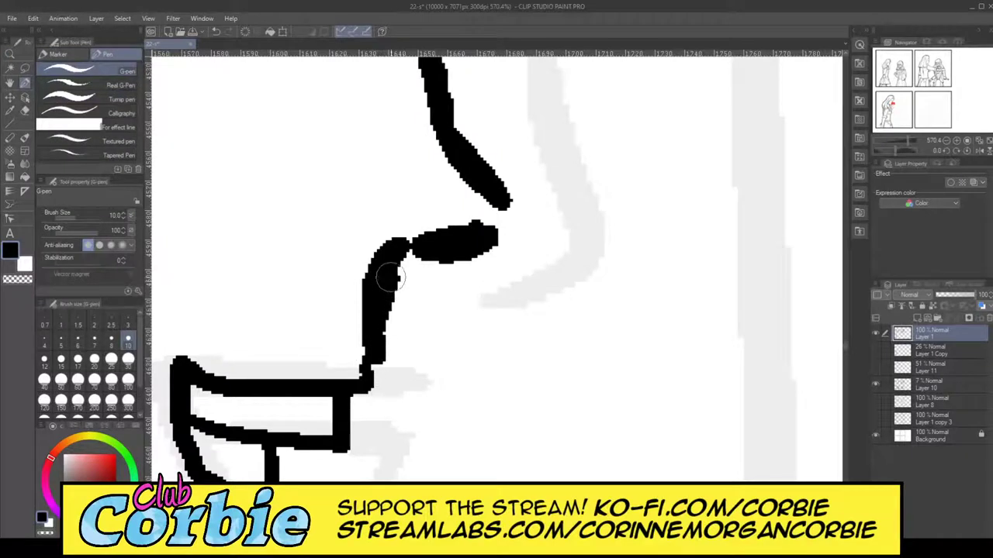
key(ctrl+z)
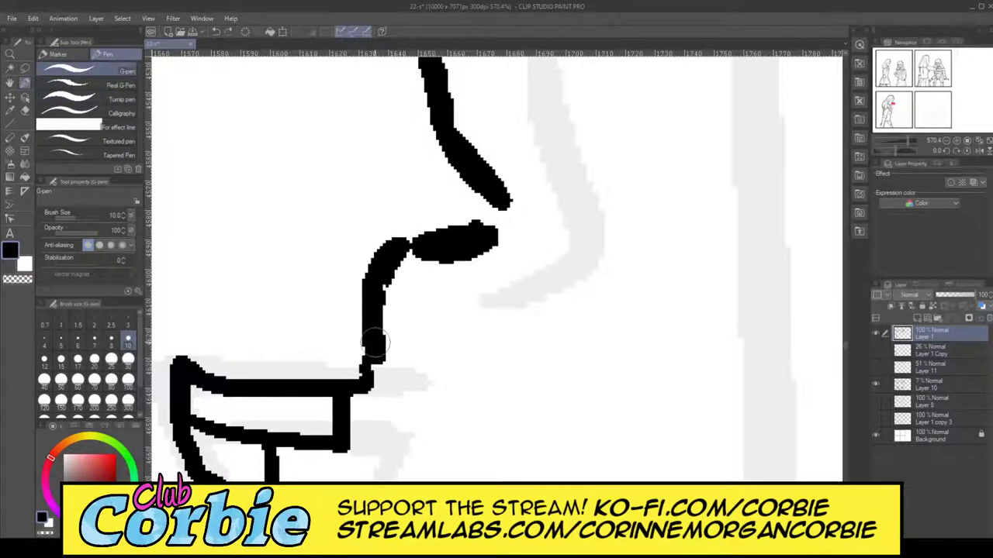
mouse_move(371, 342)
mouse_down()
mouse_move(400, 252)
mouse_move(487, 236)
mouse_move(504, 225)
mouse_move(485, 190)
mouse_up()
key(ctrl+z)
mouse_move(476, 244)
mouse_down()
mouse_move(501, 221)
mouse_move(486, 180)
mouse_up()
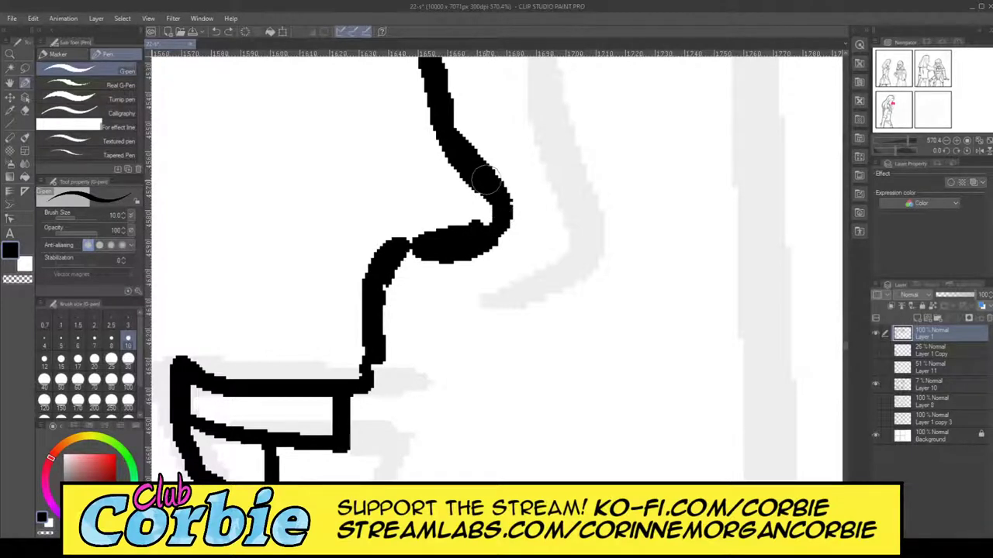
mouse_move(486, 245)
mouse_down()
mouse_move(387, 267)
mouse_move(434, 245)
mouse_move(376, 286)
mouse_move(367, 377)
mouse_up()
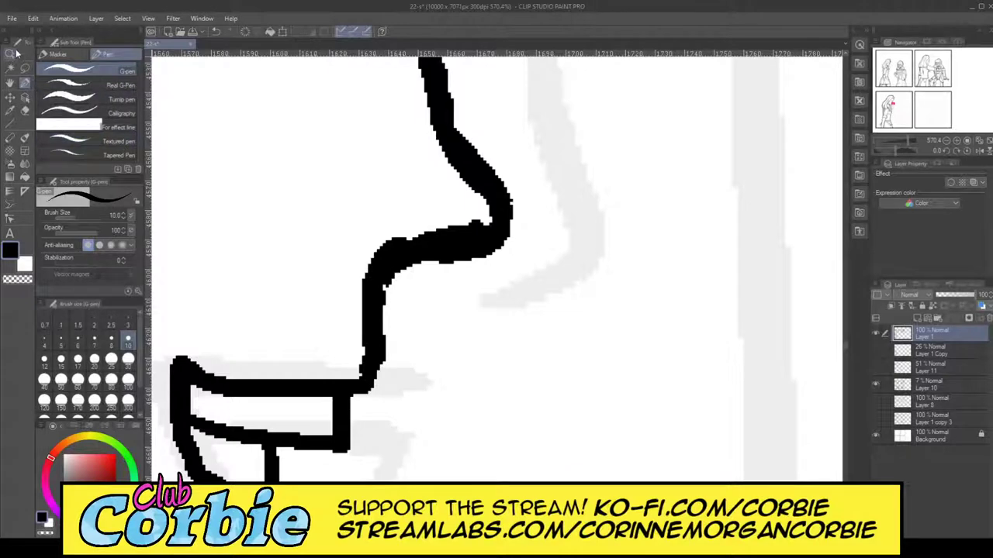
- Erase the stray marks below the black patch where the collar meets the hair behind the neck
click(10, 55)
click(417, 207)
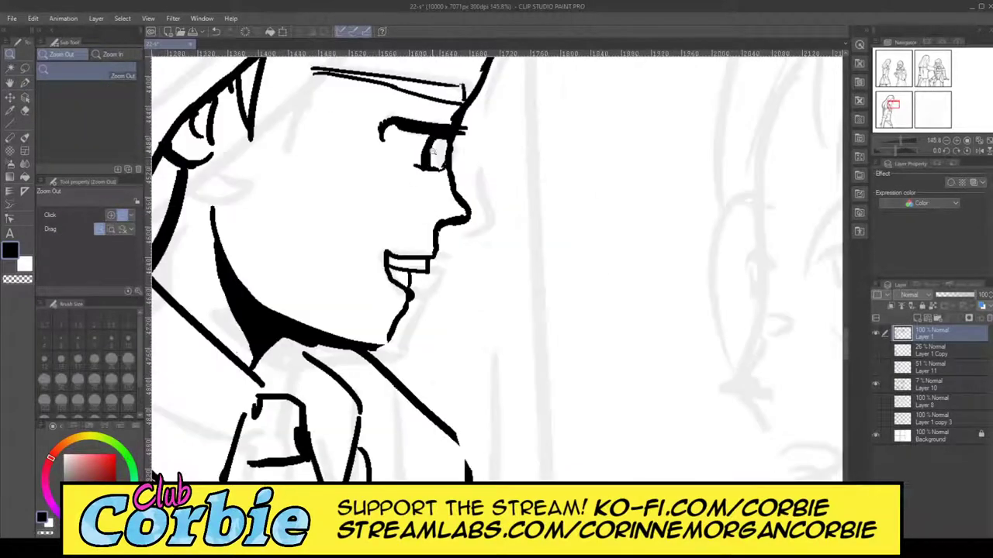
click(403, 210)
click(360, 277)
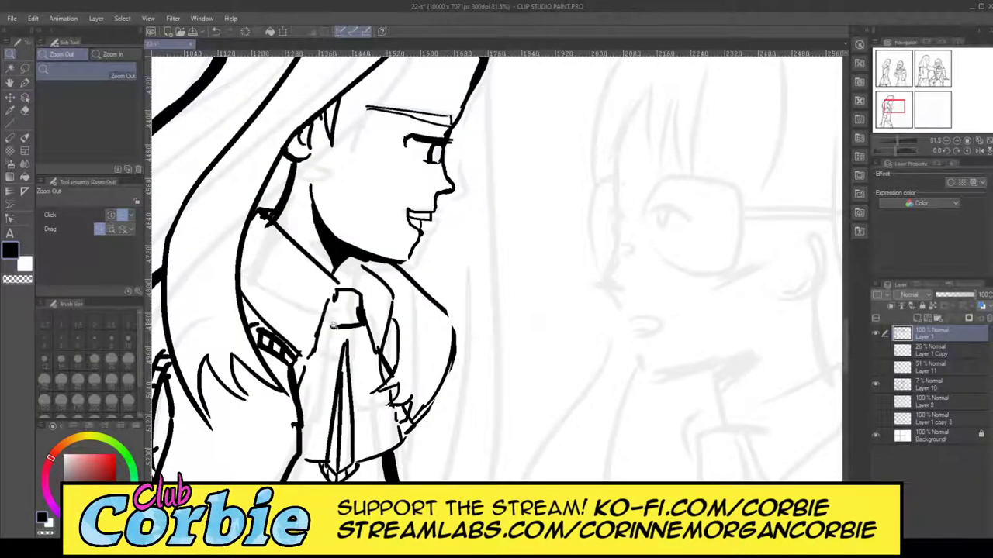
drag(336, 324, 345, 321)
drag(222, 189, 271, 173)
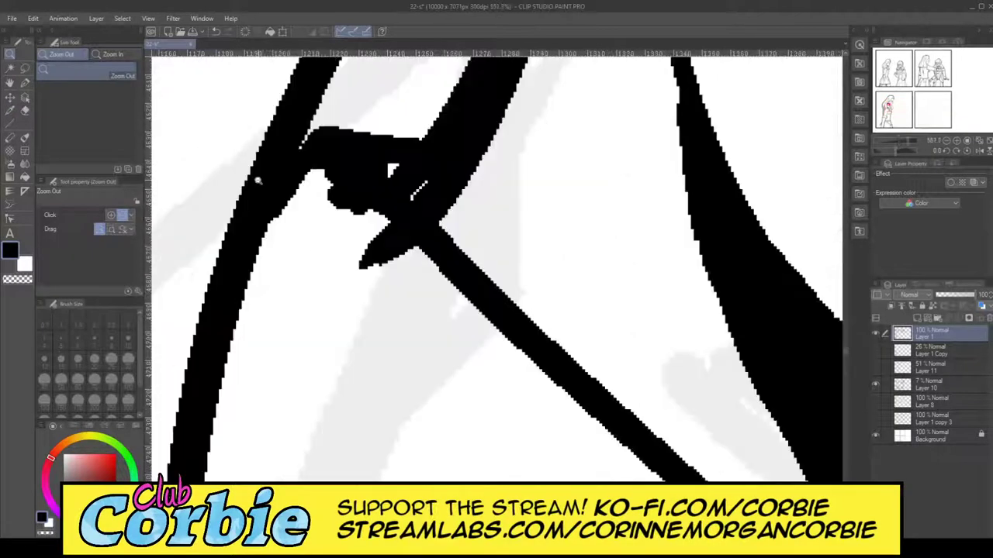
click(28, 111)
mouse_move(344, 236)
mouse_down()
mouse_move(398, 298)
mouse_move(406, 290)
mouse_up()
drag(321, 199, 425, 288)
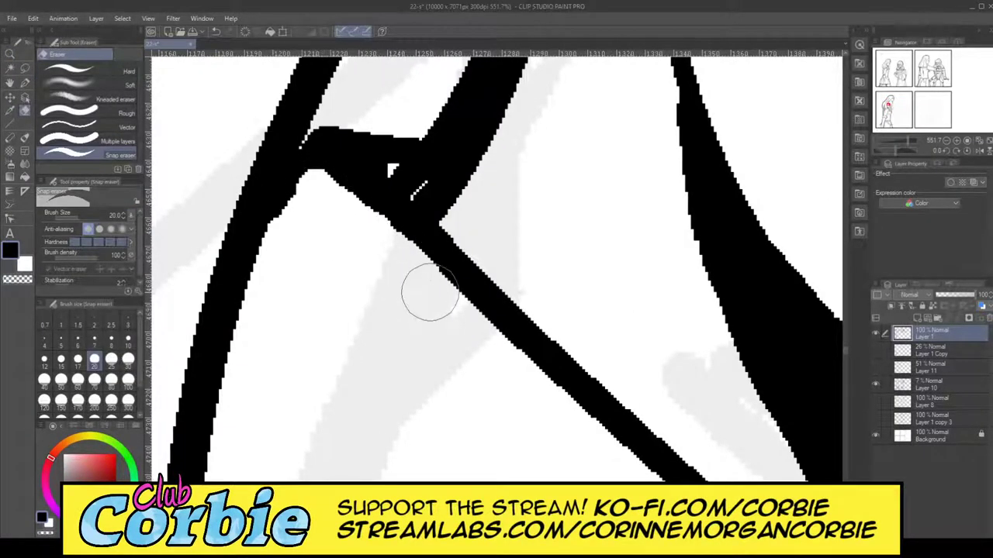
- Fill the white gaps in the black patch at the collar and smooth its upper and lower edges with the G-pen
click(25, 83)
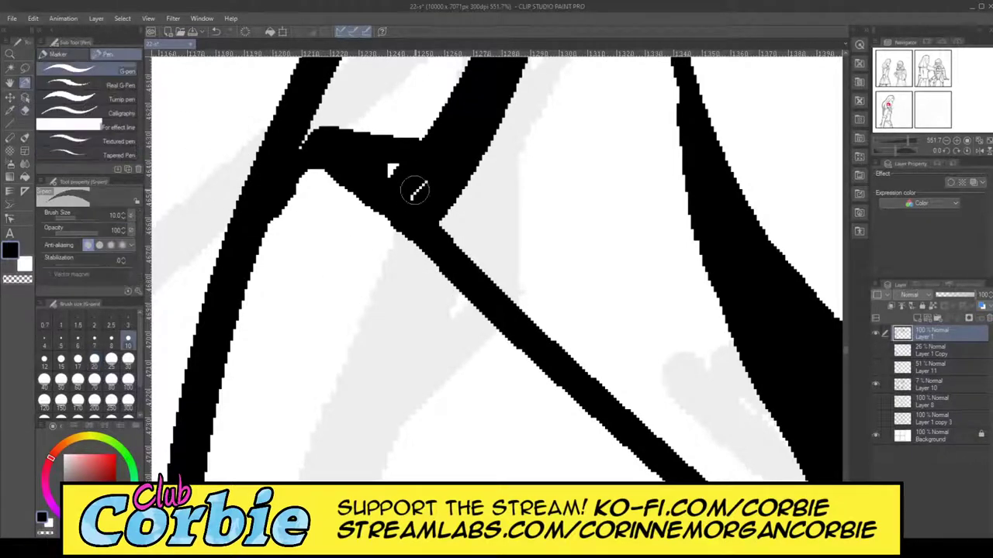
mouse_move(410, 193)
mouse_down()
mouse_move(422, 169)
mouse_move(411, 169)
mouse_up()
mouse_move(317, 163)
mouse_down()
mouse_move(306, 160)
mouse_move(402, 202)
mouse_up()
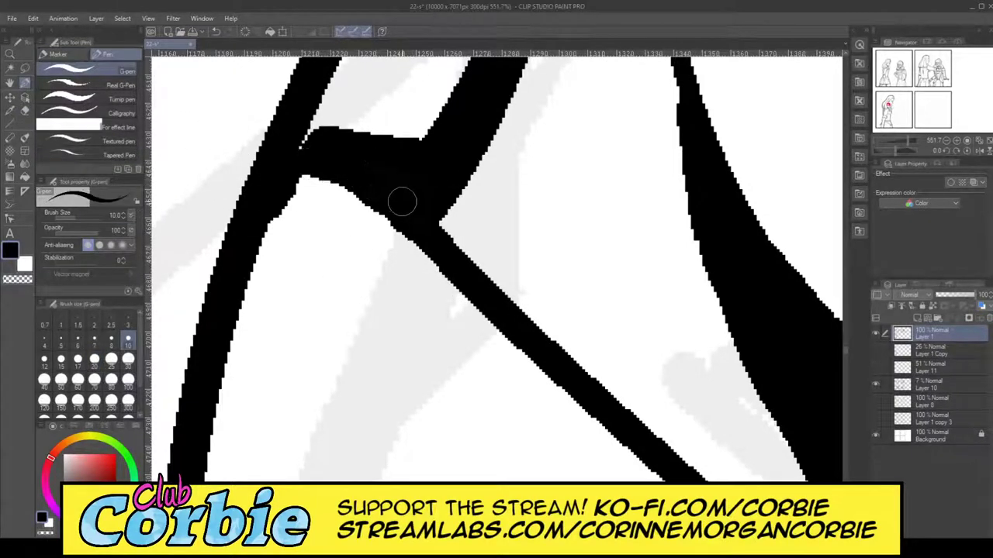
drag(312, 135, 446, 143)
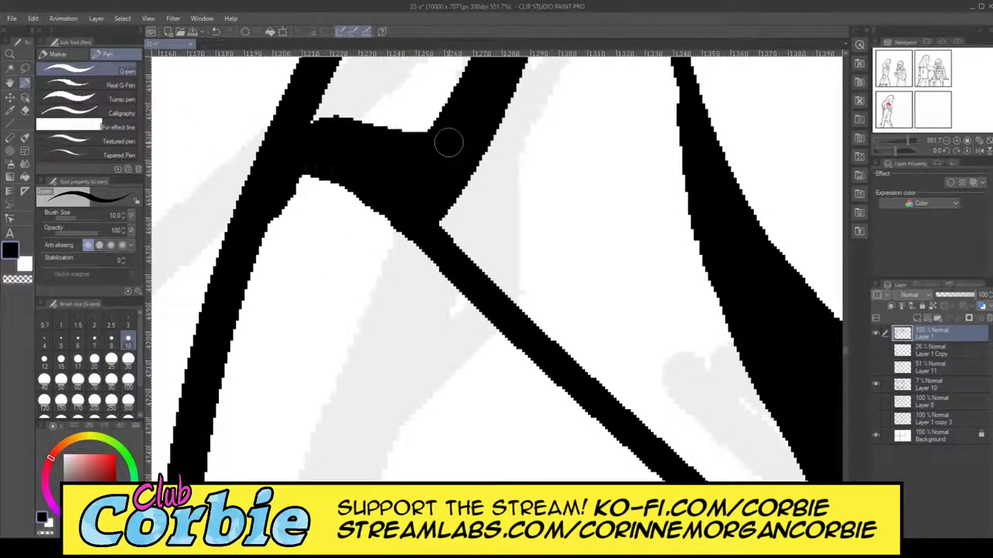
- Draw the inner line of the hair lock over the shoulder down to join the long outer strand, using the G-pen
click(10, 53)
click(325, 256)
click(354, 262)
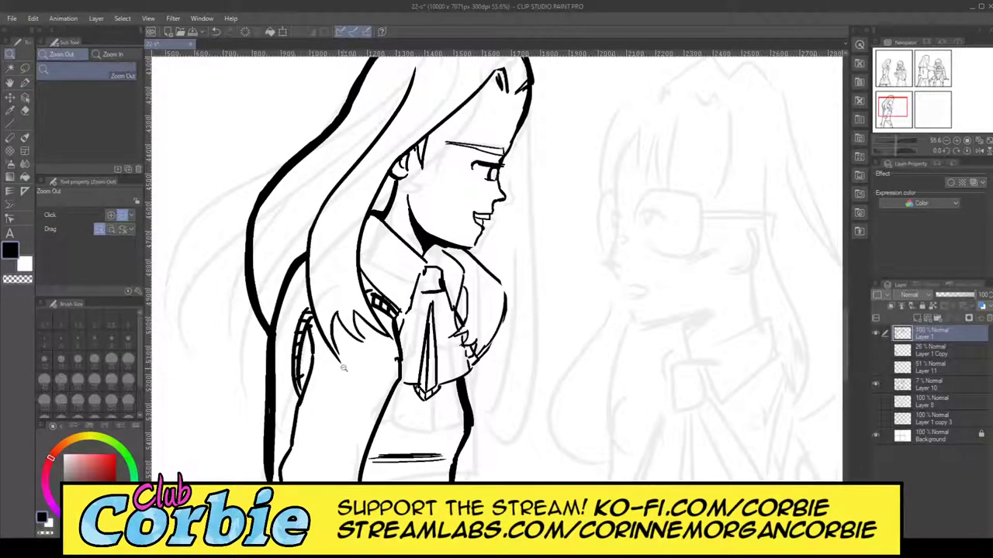
drag(390, 329, 408, 282)
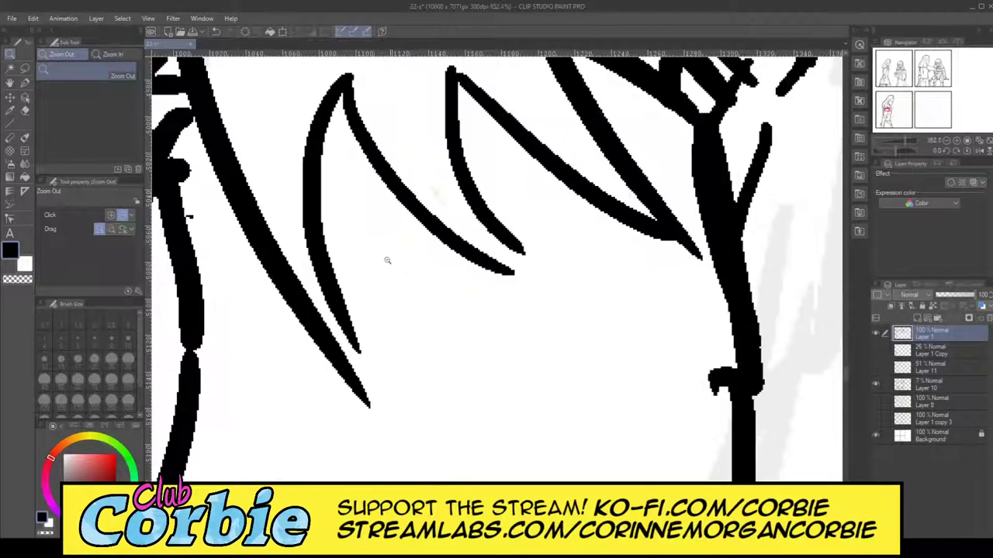
scroll(387, 260, down, 2)
scroll(346, 313, up, 3)
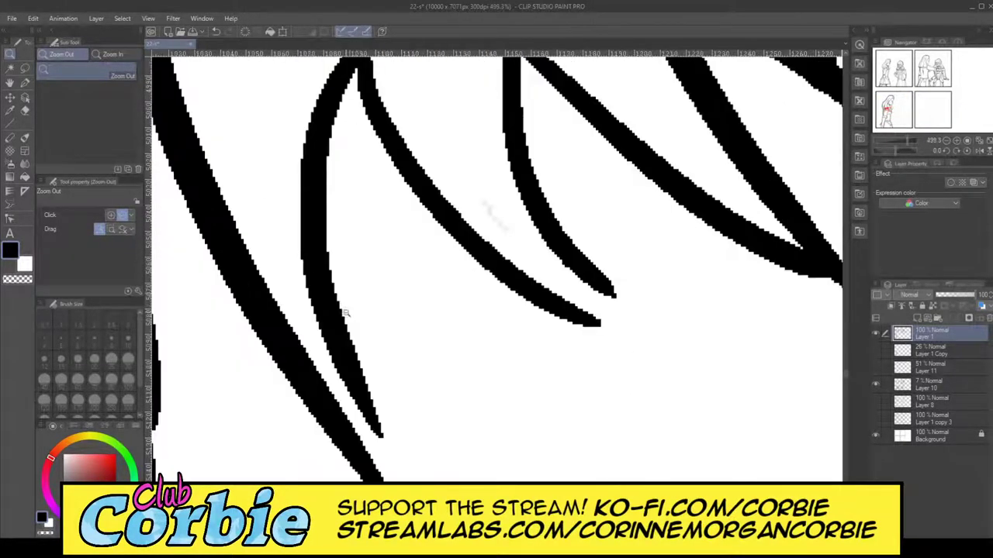
click(25, 82)
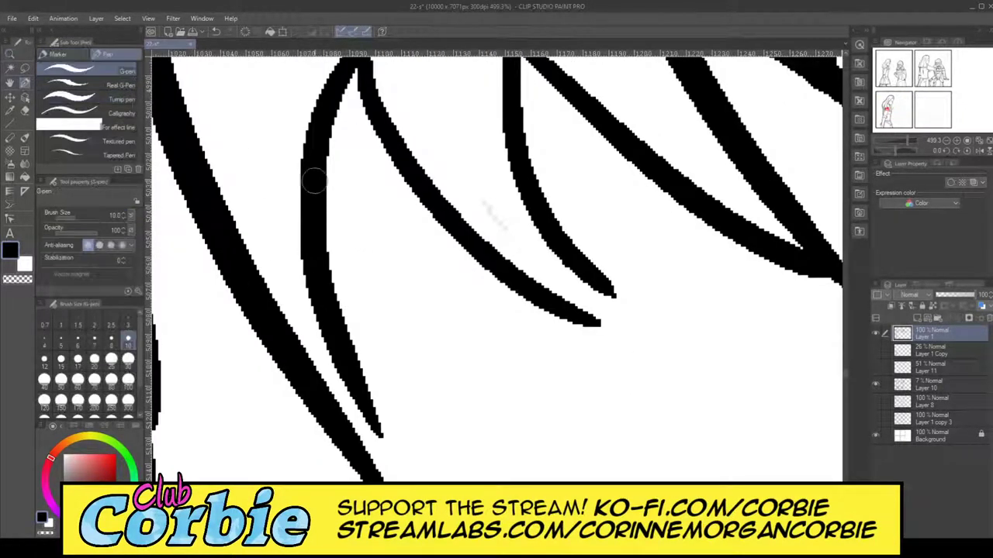
drag(314, 272, 365, 431)
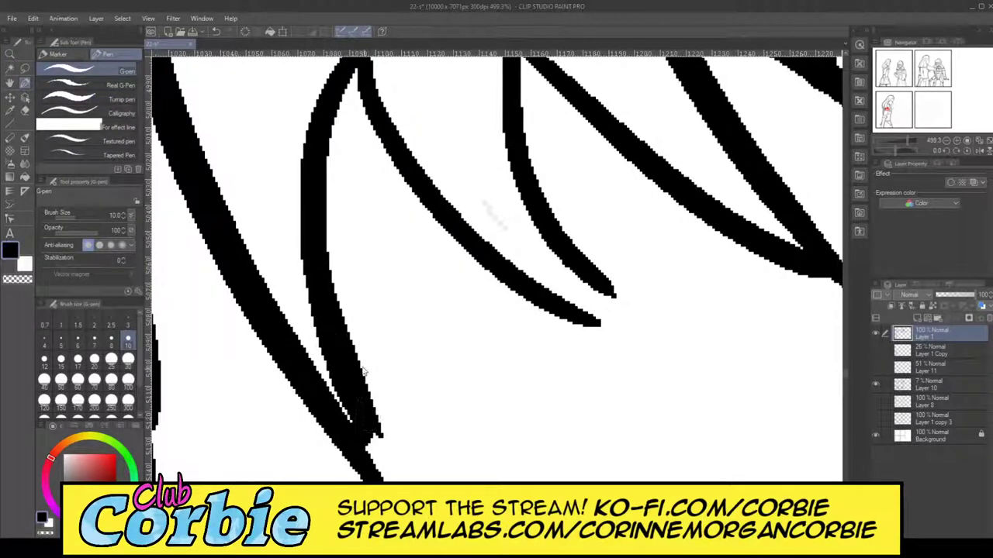
key(ctrl+z)
mouse_move(309, 247)
mouse_down()
mouse_move(326, 383)
mouse_move(350, 440)
mouse_move(326, 282)
mouse_move(317, 336)
mouse_move(342, 413)
mouse_up()
key(ctrl+z)
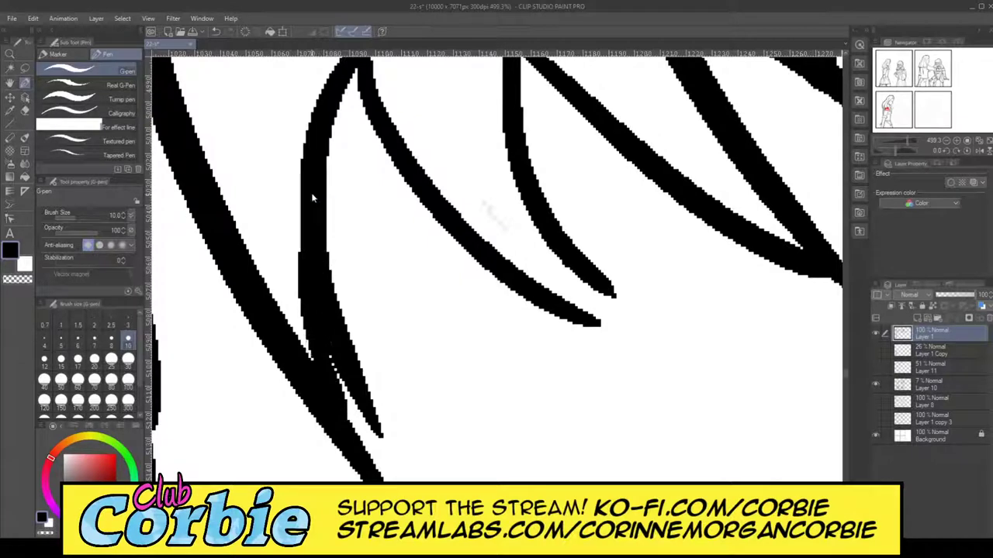
key(ctrl+z)
mouse_move(313, 252)
mouse_down()
mouse_move(312, 334)
mouse_move(341, 411)
mouse_up()
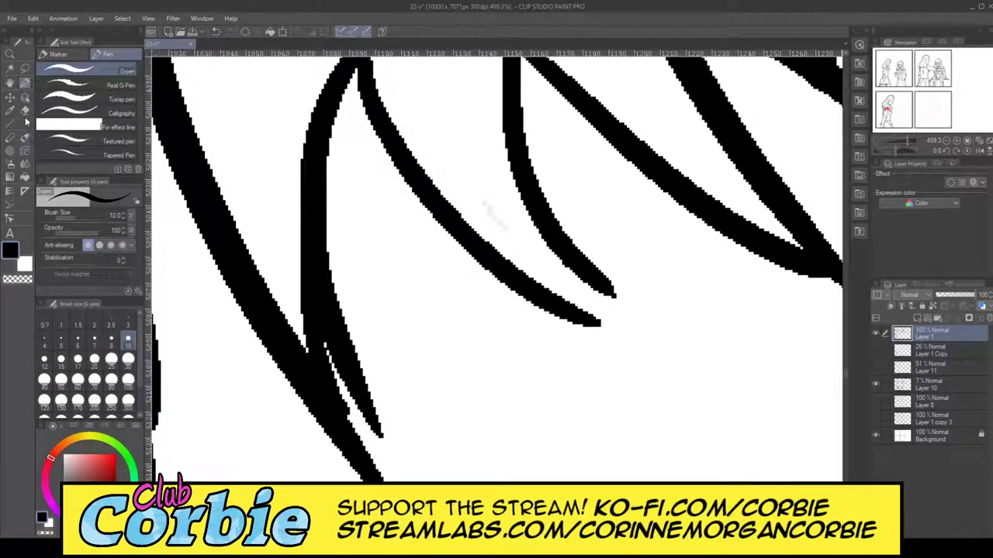
- Erase the leftover strand ends around the join so the hair lock finishes in a single point
click(25, 111)
drag(271, 377, 406, 437)
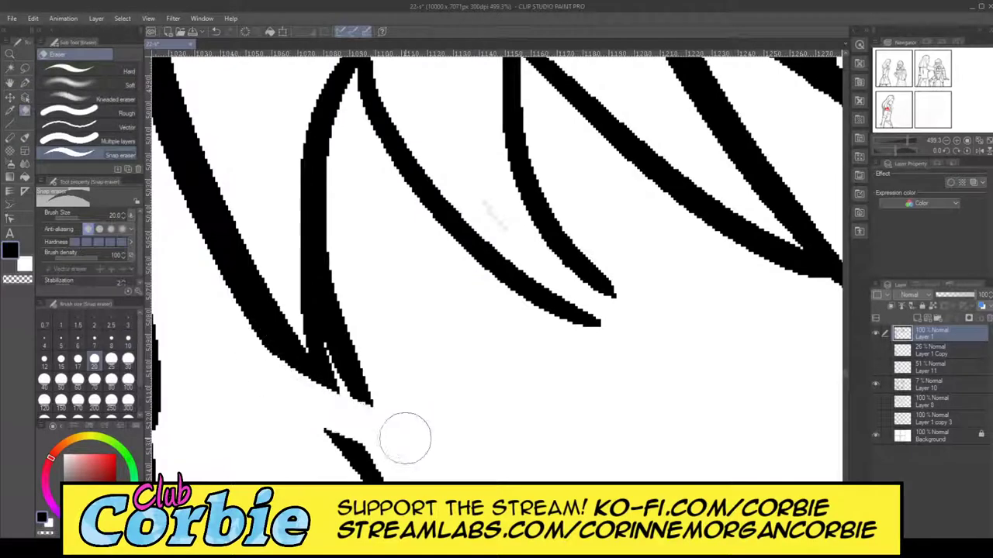
mouse_move(355, 299)
mouse_down()
mouse_move(360, 242)
mouse_move(347, 401)
mouse_move(315, 423)
mouse_up()
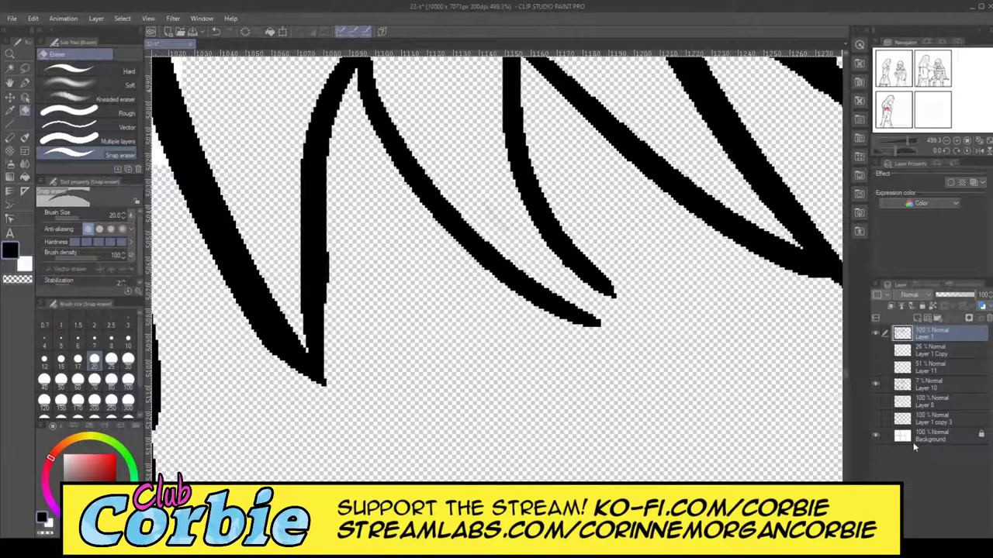
- Check the artwork by toggling the visibility of the Background layer and Layer 10, keeping Layer 1 active
click(876, 436)
click(930, 438)
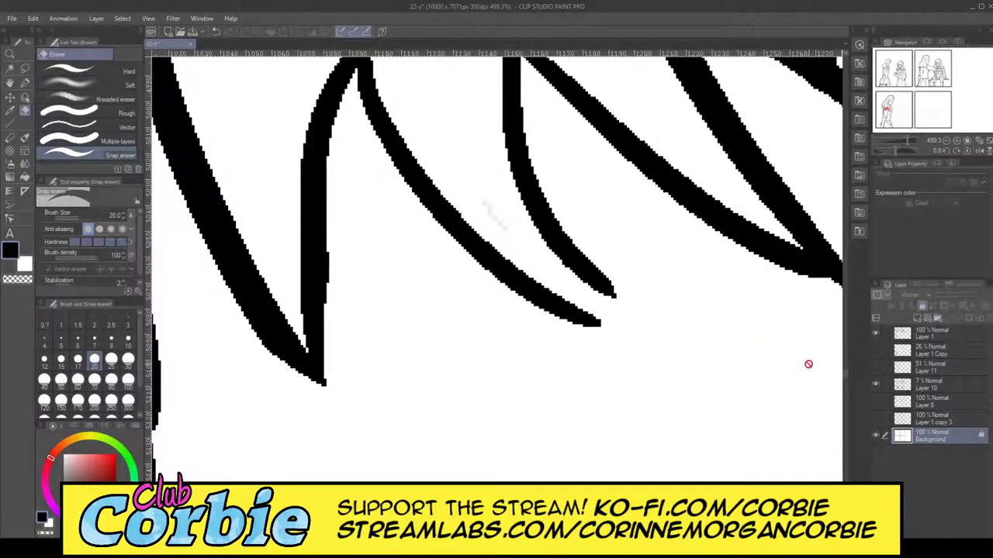
click(919, 335)
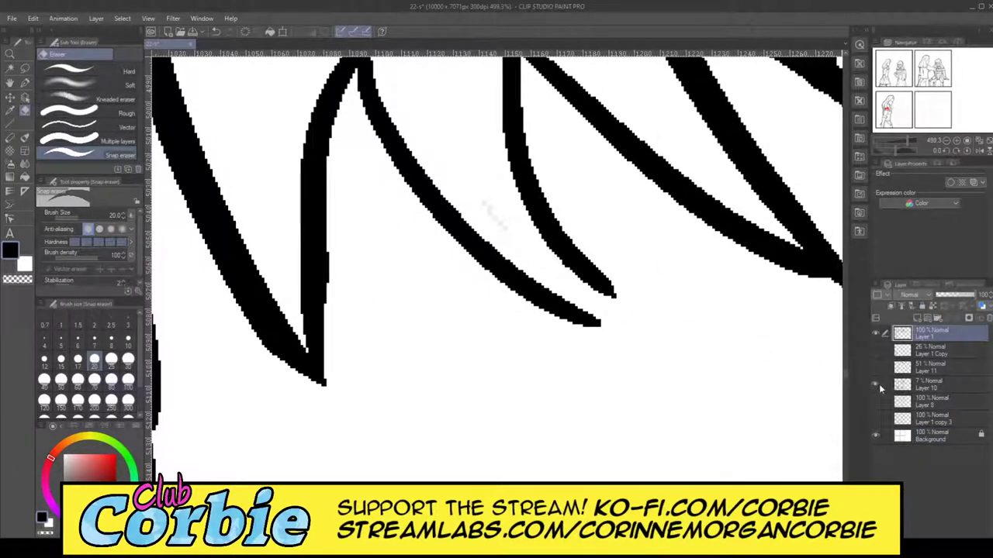
click(876, 383)
click(876, 384)
- Extend the two open ends of the hair lock over the sleeve with the G-pen at size 10 and join them in one closed tip
click(26, 83)
drag(570, 309, 638, 329)
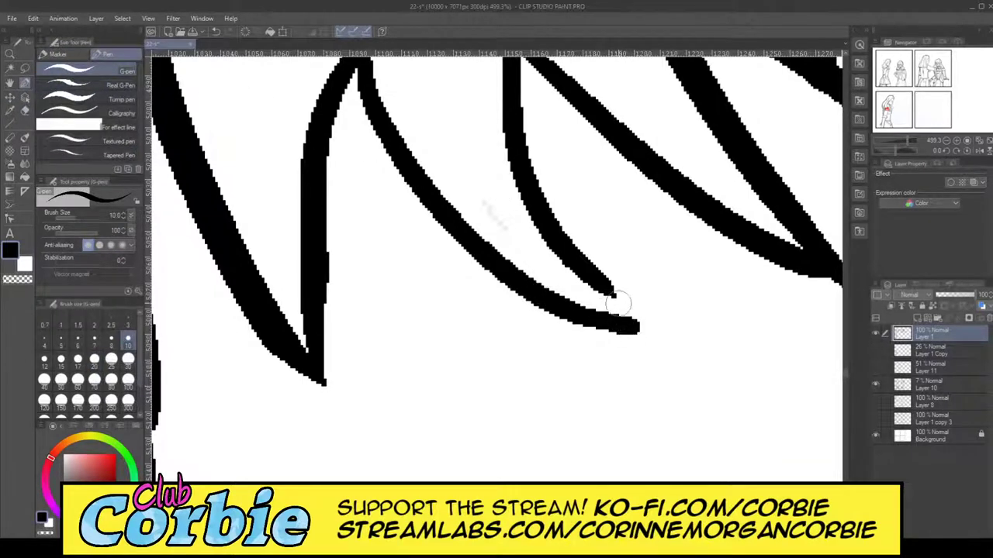
drag(584, 268, 651, 311)
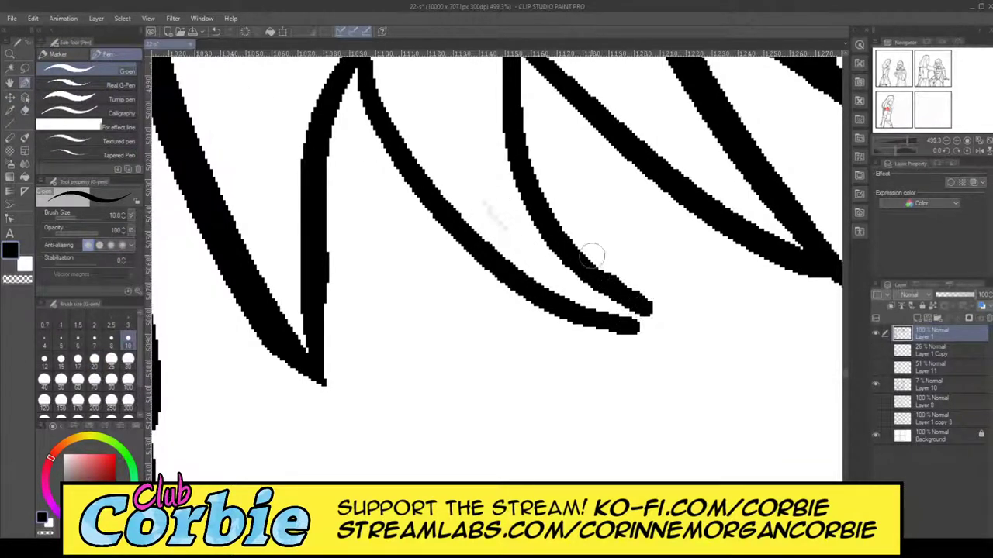
mouse_move(565, 311)
mouse_down()
mouse_move(671, 315)
mouse_move(613, 337)
mouse_move(667, 316)
mouse_move(637, 305)
mouse_move(668, 311)
mouse_up()
key(ctrl+z)
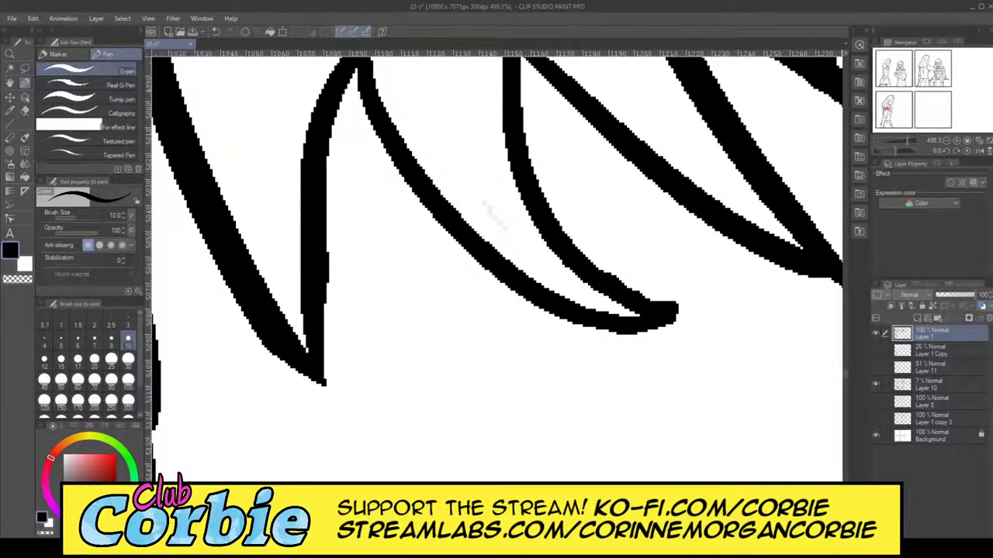
- Trim the outer edge and stray nub of the hair lock's short inner line, then thicken its inner side with the G-pen
click(13, 56)
drag(334, 218, 429, 258)
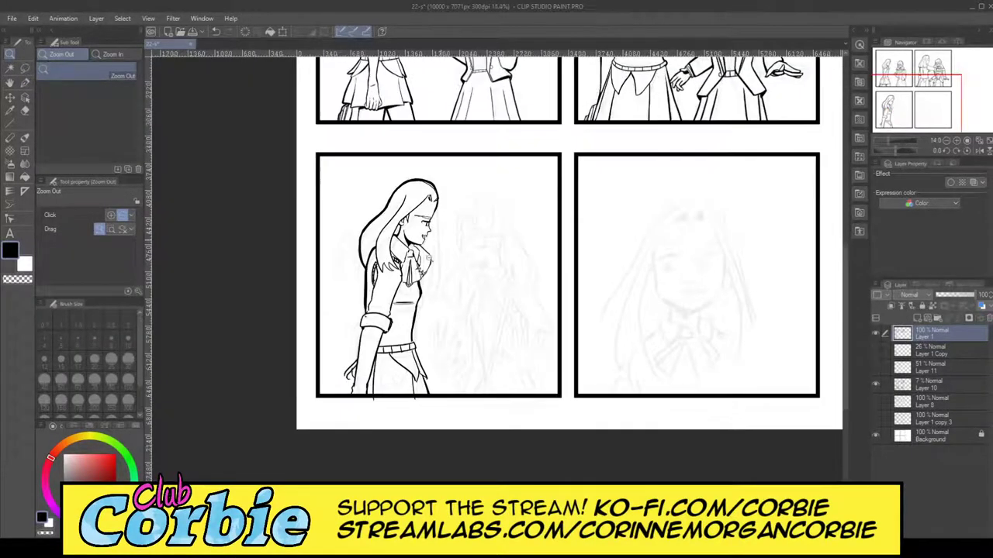
scroll(405, 241, up, 5)
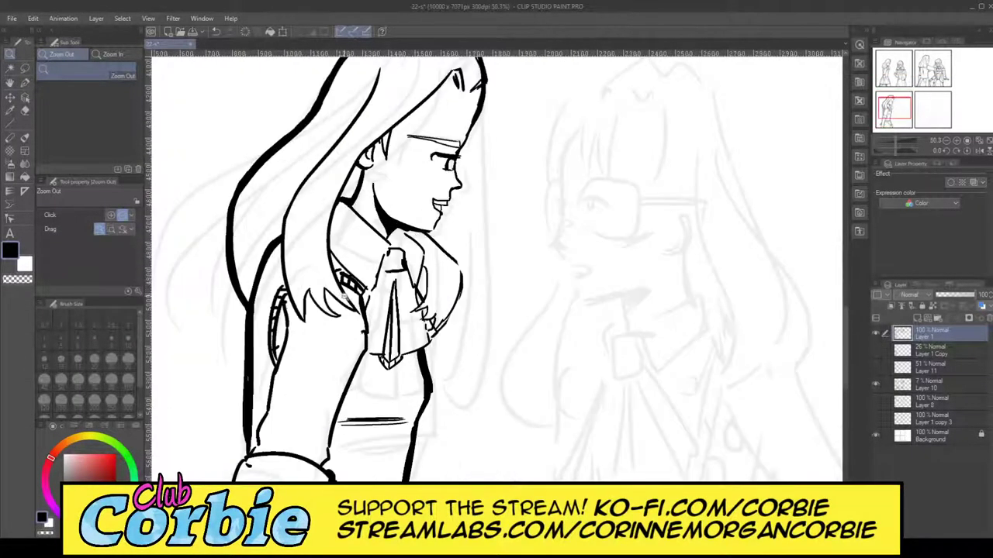
scroll(365, 297, up, 8)
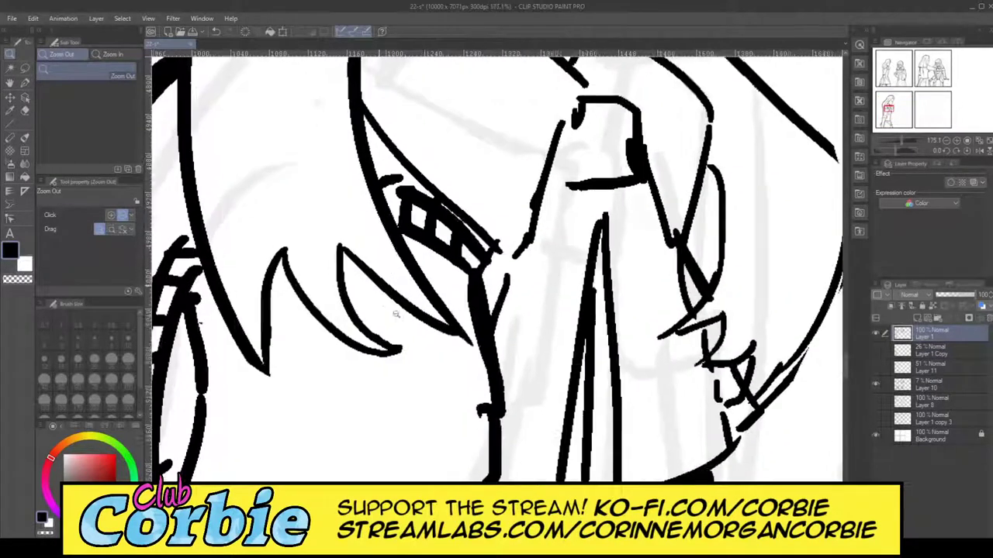
scroll(345, 341, up, 1)
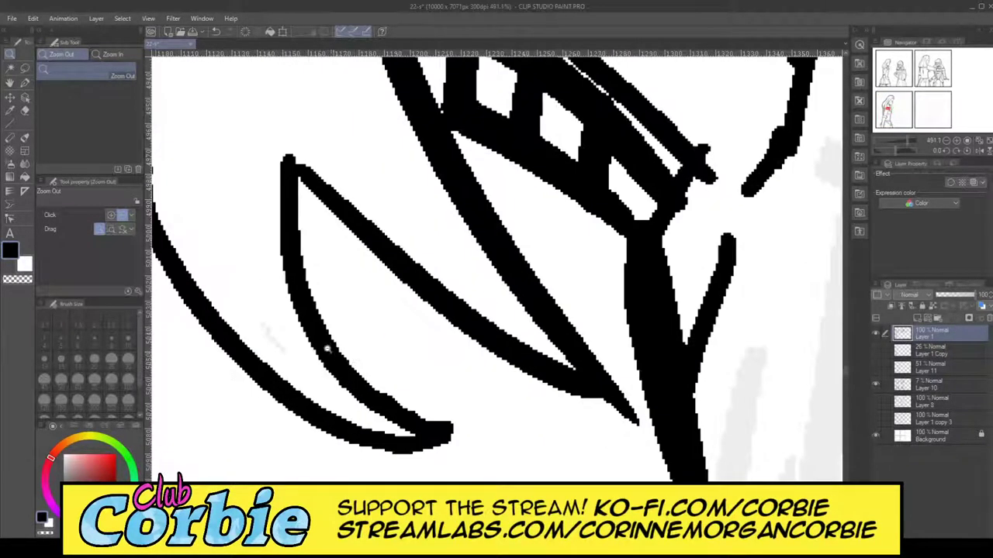
click(25, 82)
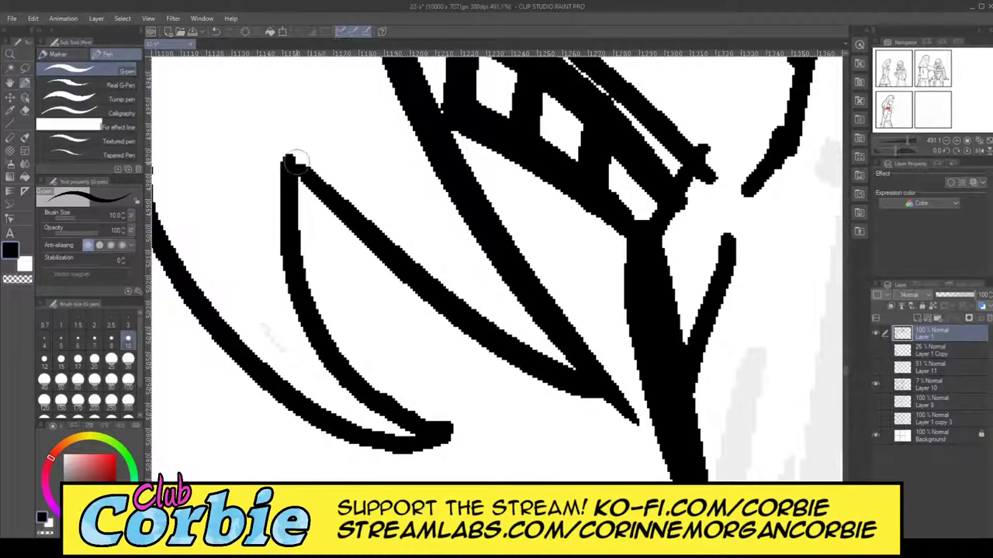
mouse_move(299, 171)
mouse_down()
mouse_move(295, 156)
mouse_move(298, 221)
mouse_move(341, 337)
mouse_move(418, 423)
mouse_move(447, 432)
mouse_move(333, 377)
mouse_move(277, 222)
mouse_move(304, 100)
mouse_up()
key(e)
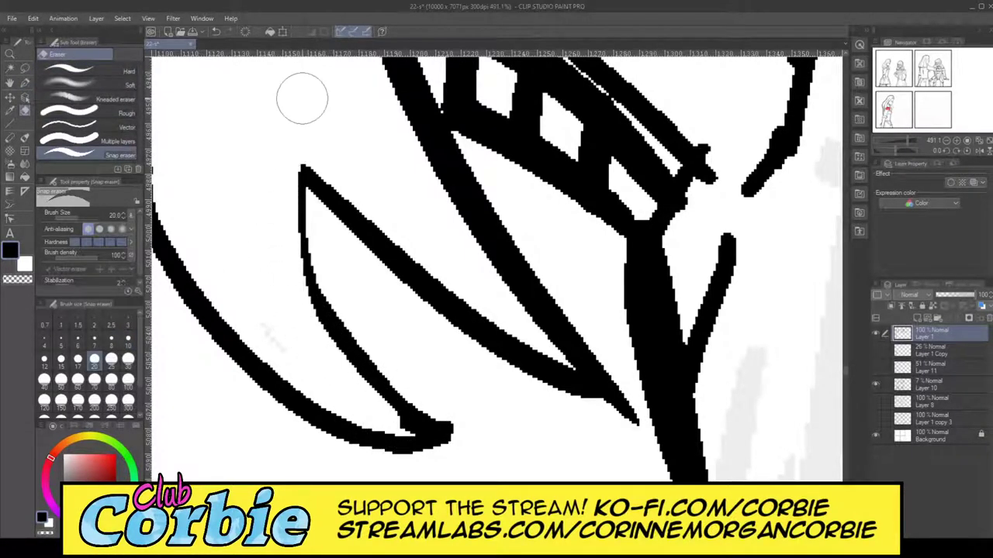
click(25, 82)
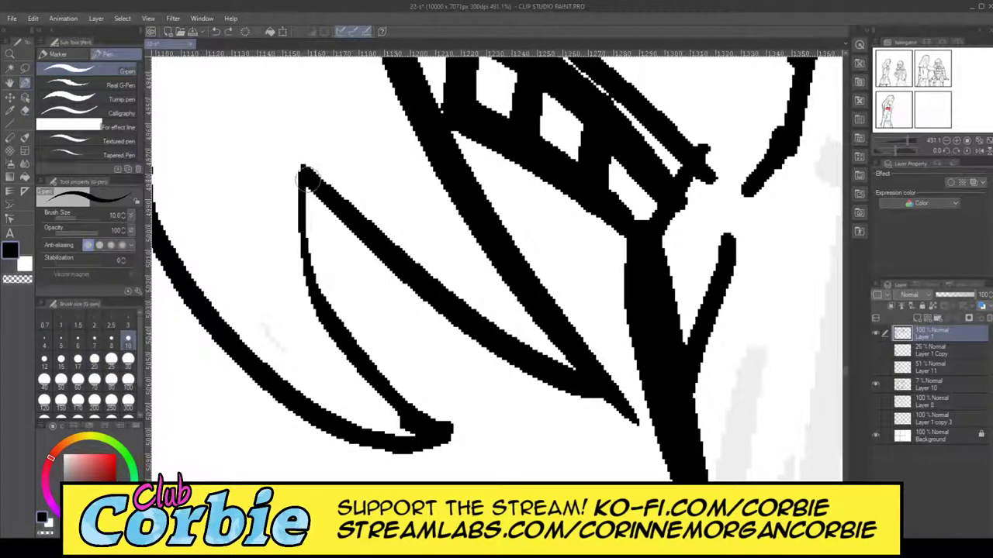
mouse_move(307, 178)
mouse_down()
mouse_move(343, 326)
mouse_move(381, 398)
mouse_move(395, 405)
mouse_move(310, 219)
mouse_move(345, 329)
mouse_move(384, 397)
mouse_move(438, 442)
mouse_up()
key(ctrl+z)
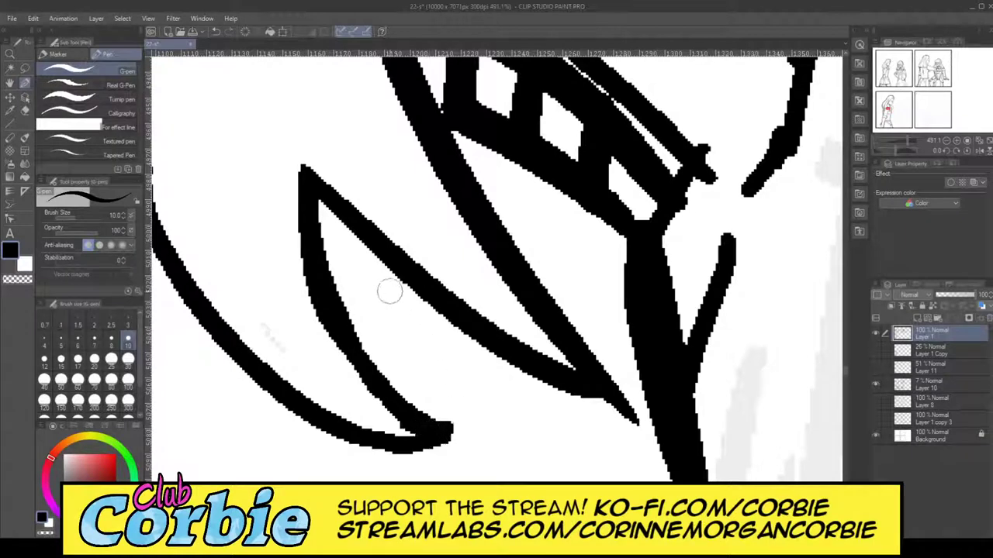
- Thicken the curved line between the two hair tips and extend it in black toward the vest edge with the G-pen
mouse_move(304, 181)
mouse_down()
mouse_move(351, 237)
mouse_move(537, 358)
mouse_move(601, 332)
mouse_up()
mouse_move(450, 155)
mouse_down()
mouse_move(539, 276)
mouse_move(630, 319)
mouse_move(562, 348)
mouse_move(489, 332)
mouse_move(528, 348)
mouse_move(615, 341)
mouse_move(686, 280)
mouse_up()
key(ctrl+z)
mouse_move(308, 211)
mouse_down()
mouse_move(440, 320)
mouse_move(514, 345)
mouse_move(598, 349)
mouse_move(626, 335)
mouse_up()
mouse_move(537, 281)
mouse_down()
mouse_move(615, 336)
mouse_move(557, 310)
mouse_move(603, 337)
mouse_up()
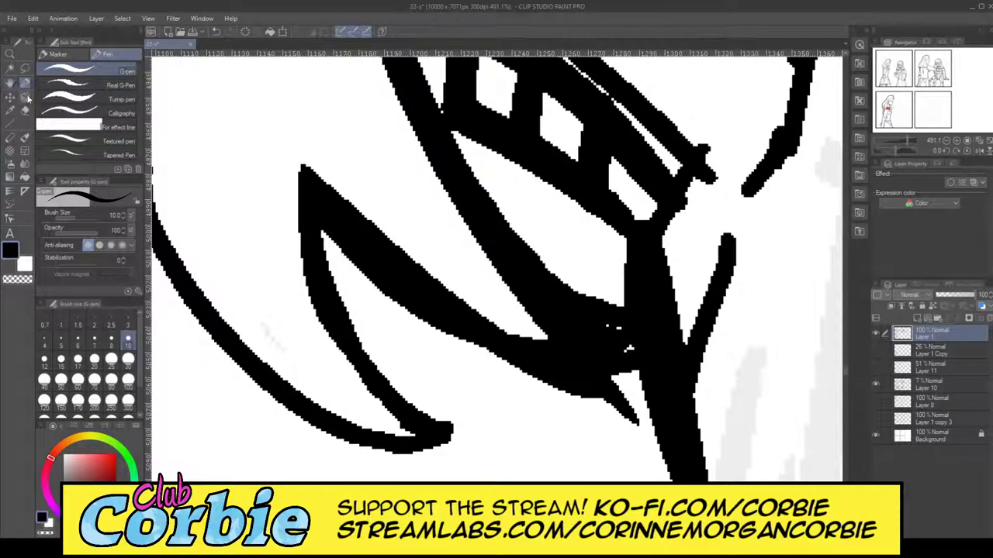
- Paint white over the excess black between the hair lock and the vest edge, leaving a short, separate tip
click(25, 250)
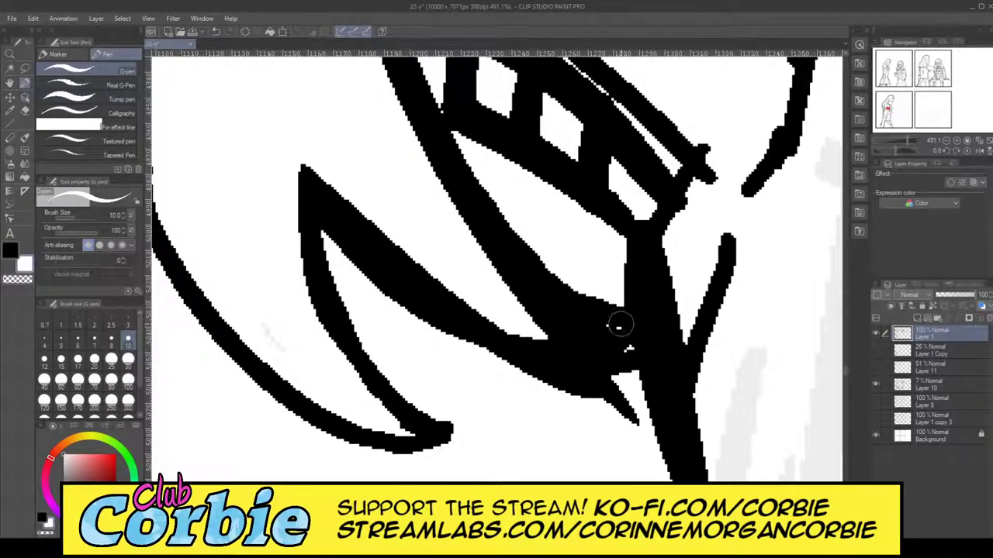
mouse_move(612, 330)
mouse_down()
mouse_move(600, 359)
mouse_move(522, 375)
mouse_up()
mouse_move(410, 344)
mouse_down()
mouse_move(589, 372)
mouse_move(411, 343)
mouse_up()
mouse_move(528, 209)
mouse_down()
mouse_move(611, 328)
mouse_move(613, 315)
mouse_move(632, 420)
mouse_move(618, 340)
mouse_move(600, 397)
mouse_move(581, 387)
mouse_move(546, 408)
mouse_move(577, 434)
mouse_up()
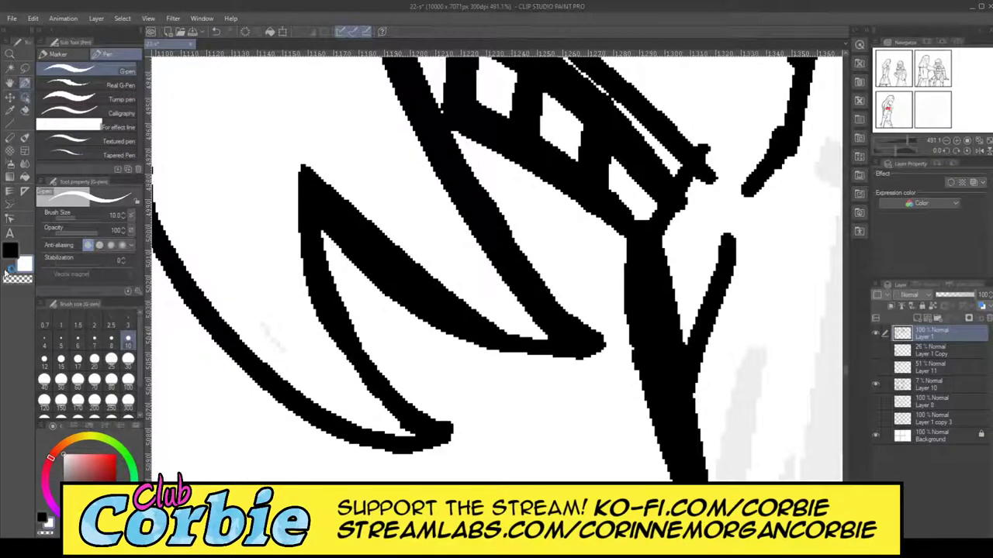
- Build up the underside of the curved hair line in black, then cover its old upper part with white to lower the notch
click(8, 269)
mouse_move(326, 237)
mouse_down()
mouse_move(393, 290)
mouse_move(473, 331)
mouse_move(515, 349)
mouse_move(597, 356)
mouse_move(507, 354)
mouse_move(443, 334)
mouse_move(368, 283)
mouse_move(314, 220)
mouse_move(354, 213)
mouse_move(318, 239)
mouse_move(460, 326)
mouse_move(589, 353)
mouse_move(405, 305)
mouse_move(394, 298)
mouse_move(414, 298)
mouse_move(335, 235)
mouse_move(418, 305)
mouse_move(313, 224)
mouse_up()
key(ctrl+z)
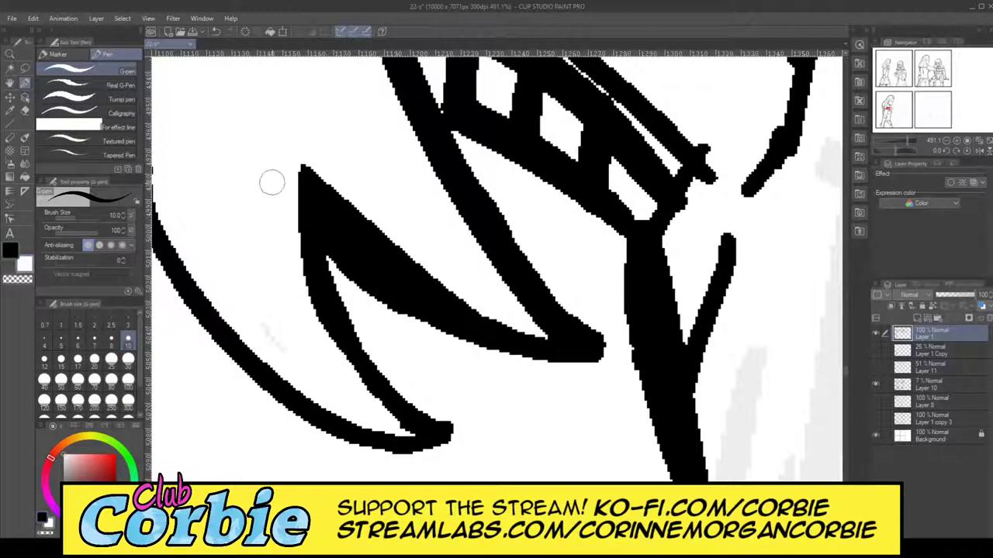
mouse_move(301, 192)
mouse_down()
mouse_move(354, 251)
mouse_move(481, 315)
mouse_up()
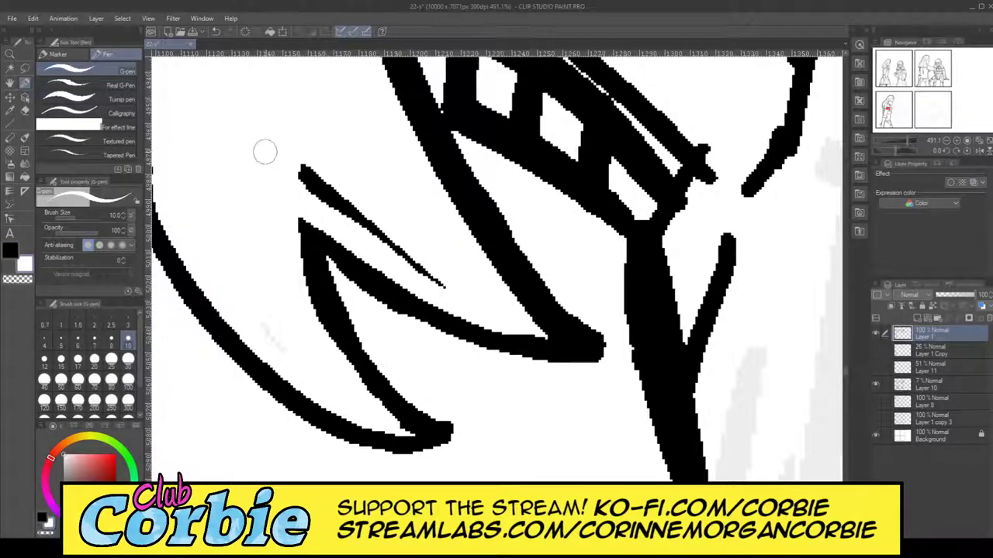
drag(301, 169, 423, 269)
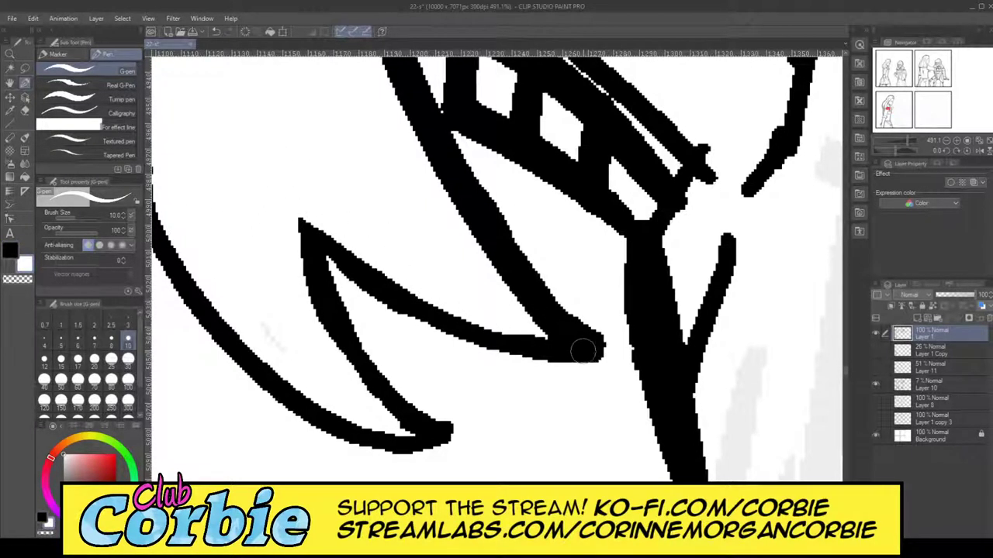
- Carve a narrow white gap into the inside of the right hair tip so its two lines meet nearer the end
drag(575, 340, 521, 322)
key(ctrl+z)
drag(576, 342, 521, 335)
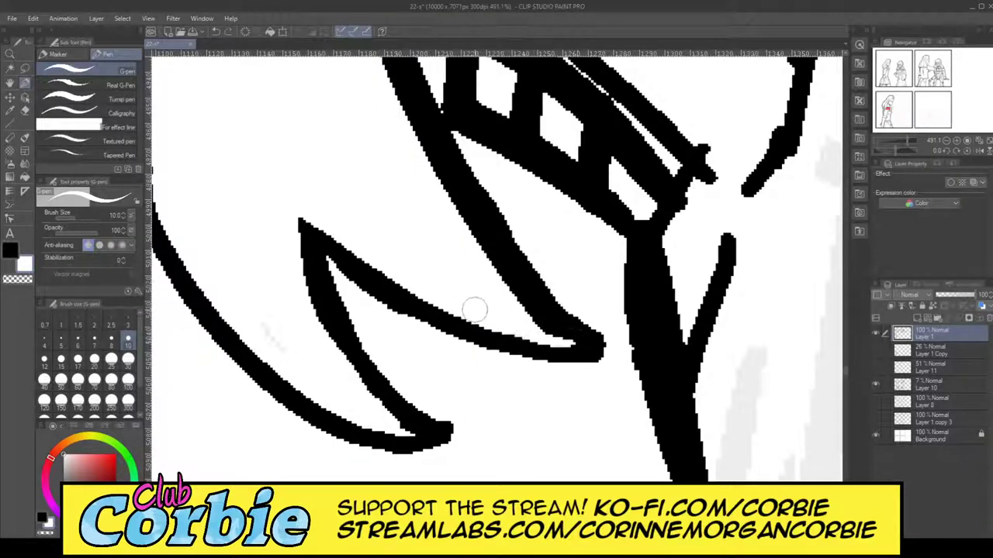
- Examine the inked character at panel scale, then inspect the rolled sleeve cuff up close for stray marks and gaps
click(11, 55)
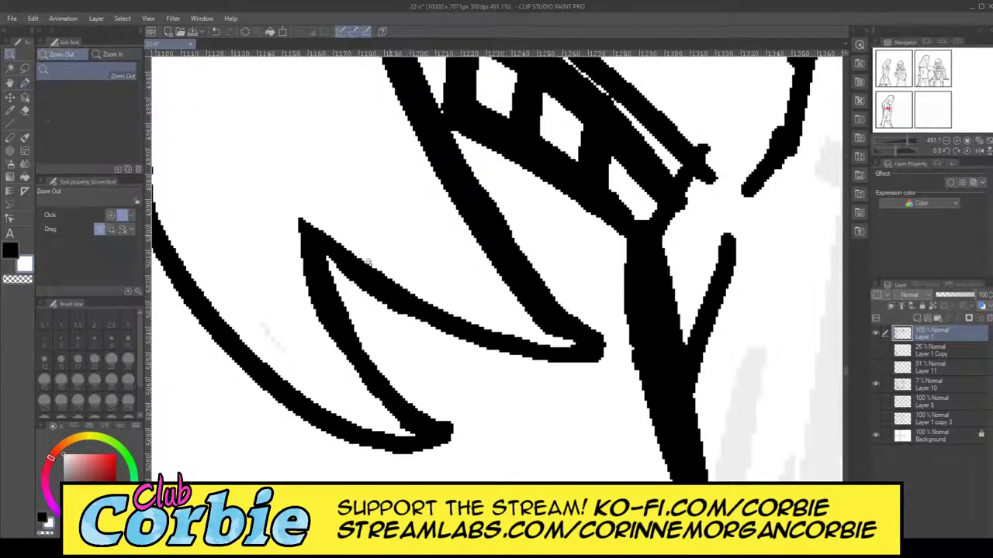
click(349, 307)
click(345, 330)
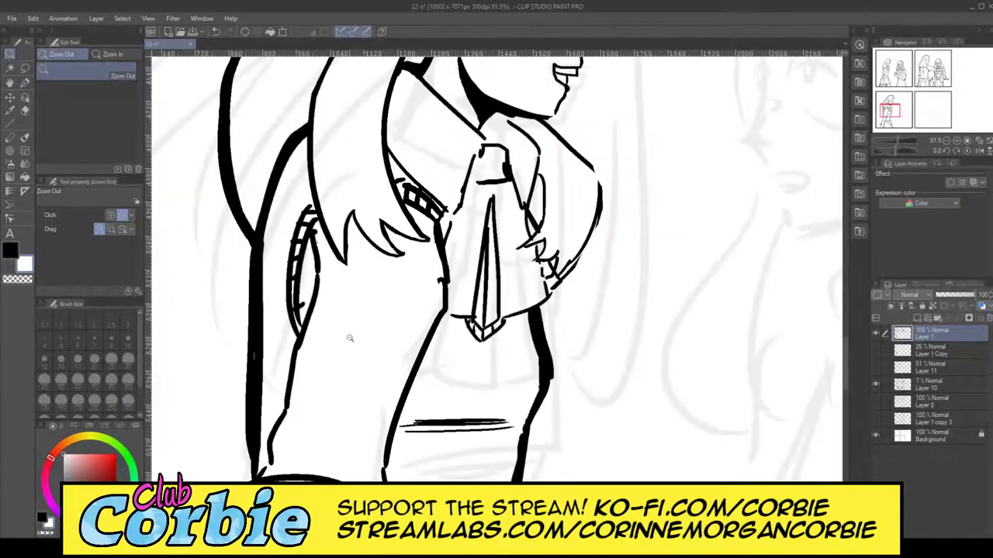
click(367, 274)
click(380, 253)
click(427, 137)
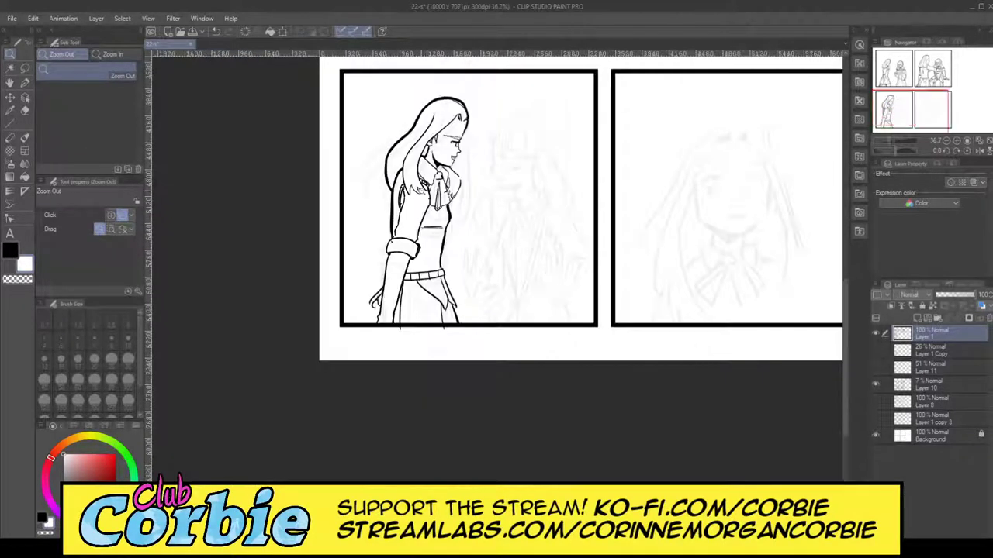
scroll(443, 208, up, 3)
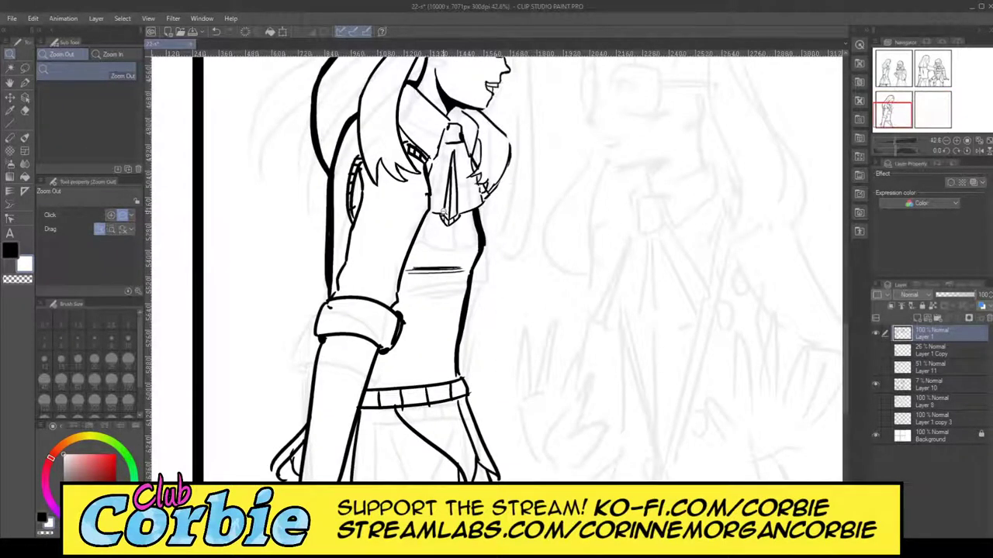
scroll(364, 338, up, 4)
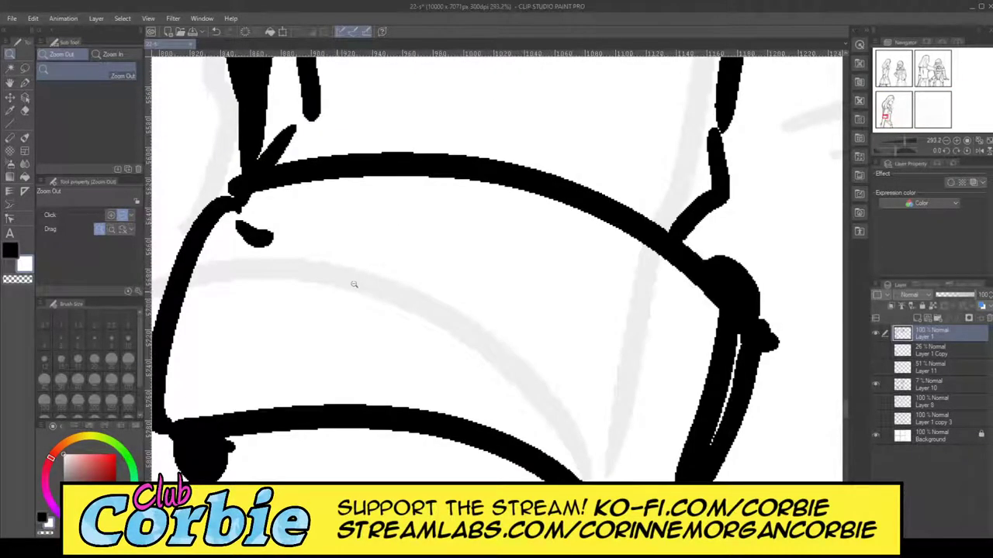
scroll(353, 284, up, 2)
scroll(243, 286, down, 3)
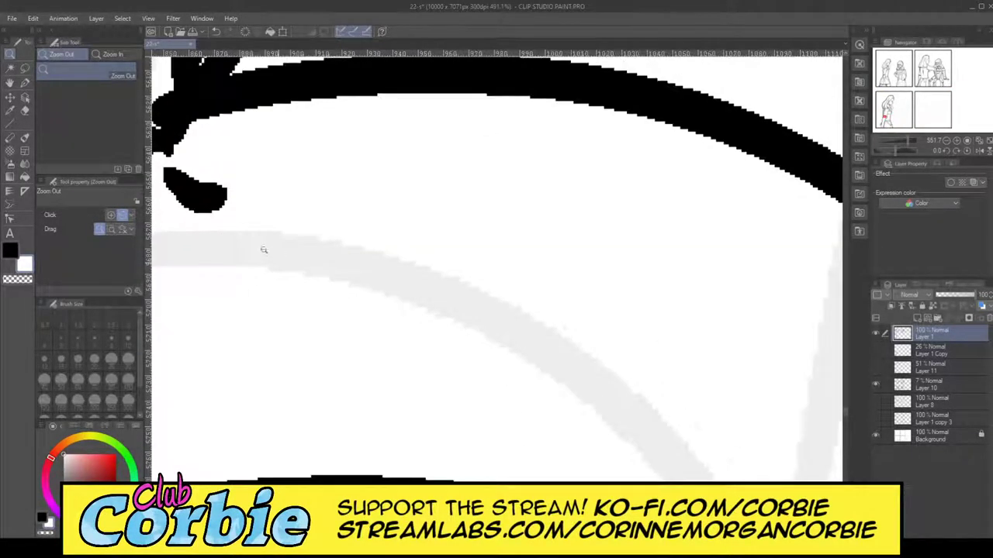
scroll(221, 262, up, 2)
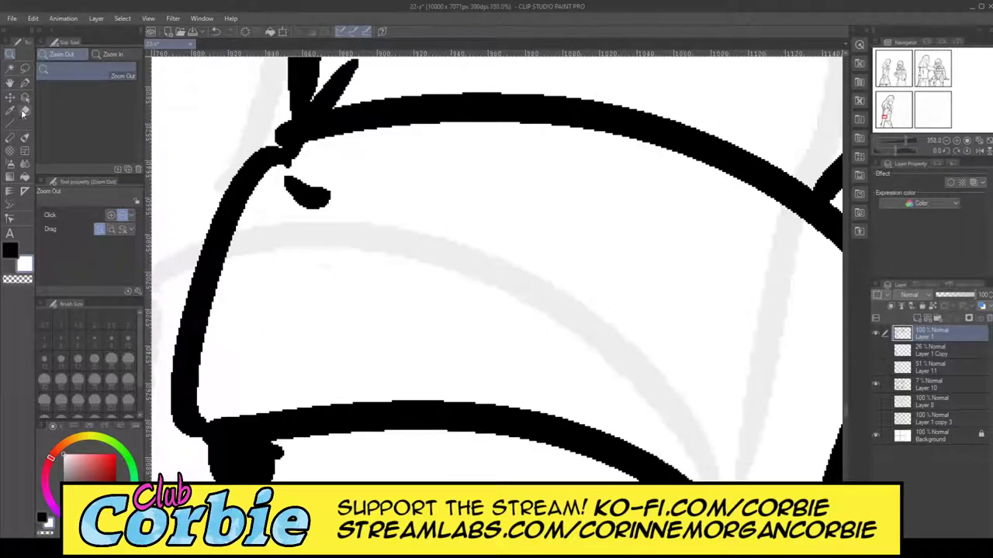
- Paint white over the stray blob inside the sleeve cuff and the messy join at its upper-left corner
click(24, 84)
mouse_move(313, 224)
mouse_down()
mouse_move(308, 184)
mouse_move(331, 176)
mouse_move(316, 174)
mouse_move(328, 222)
mouse_up()
mouse_move(287, 163)
mouse_down()
mouse_move(252, 141)
mouse_move(314, 142)
mouse_up()
- Reconnect the cuff's upper-left corner and fill in its lower-left corner with black G-pen strokes
key(x)
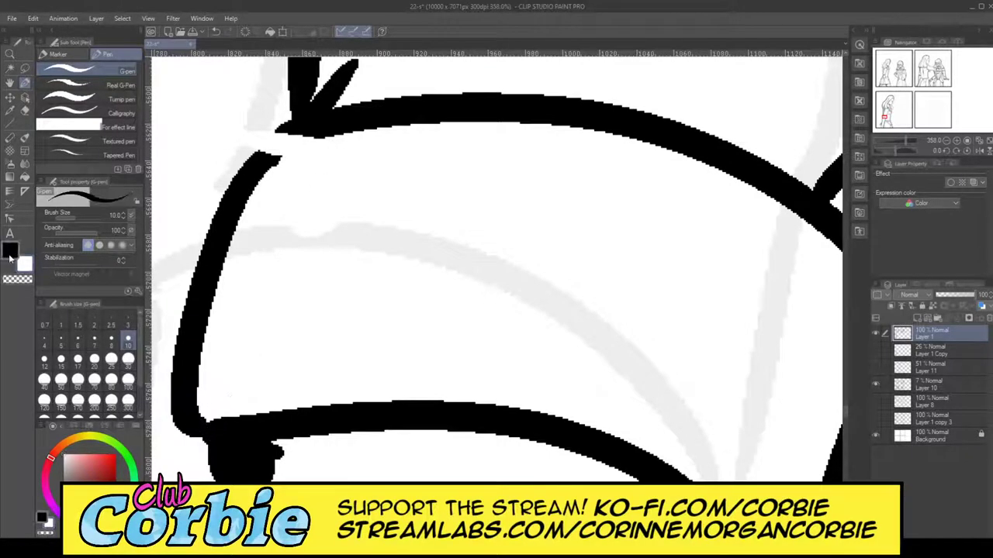
mouse_move(184, 423)
mouse_down()
mouse_move(212, 463)
mouse_move(183, 422)
mouse_up()
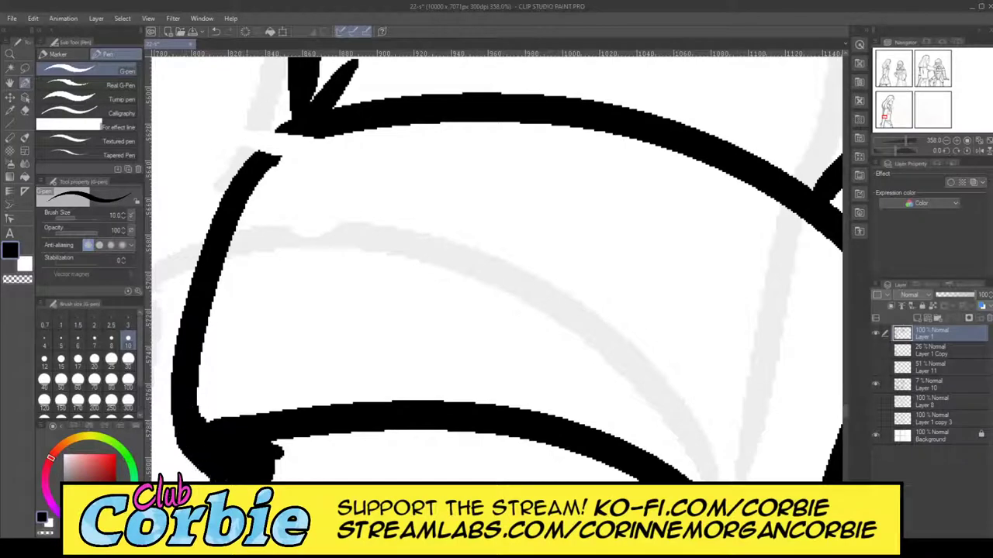
mouse_move(277, 151)
mouse_down()
mouse_move(255, 164)
mouse_move(287, 127)
mouse_move(257, 159)
mouse_up()
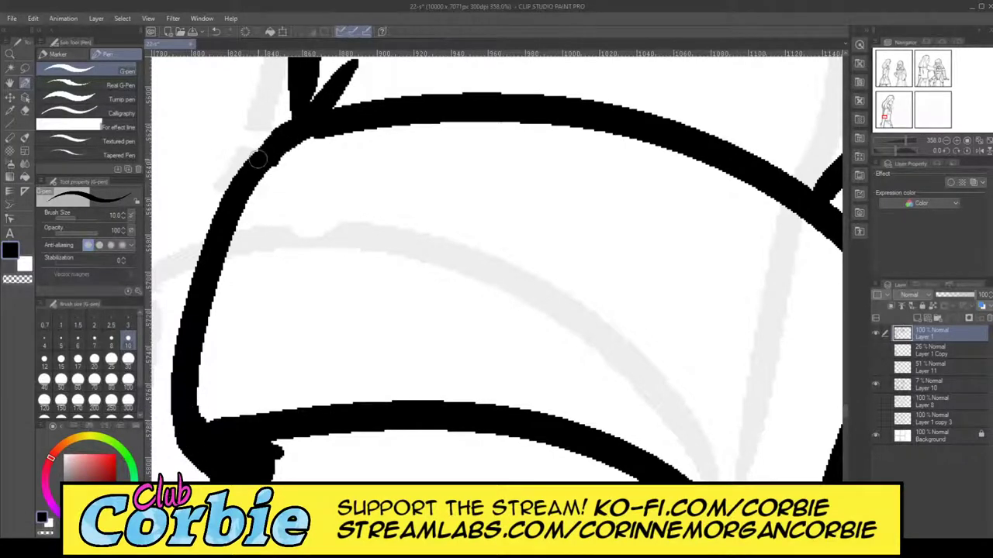
- Erase the short slanted stroke above the cuff's upper-left corner with the Snap eraser
click(25, 138)
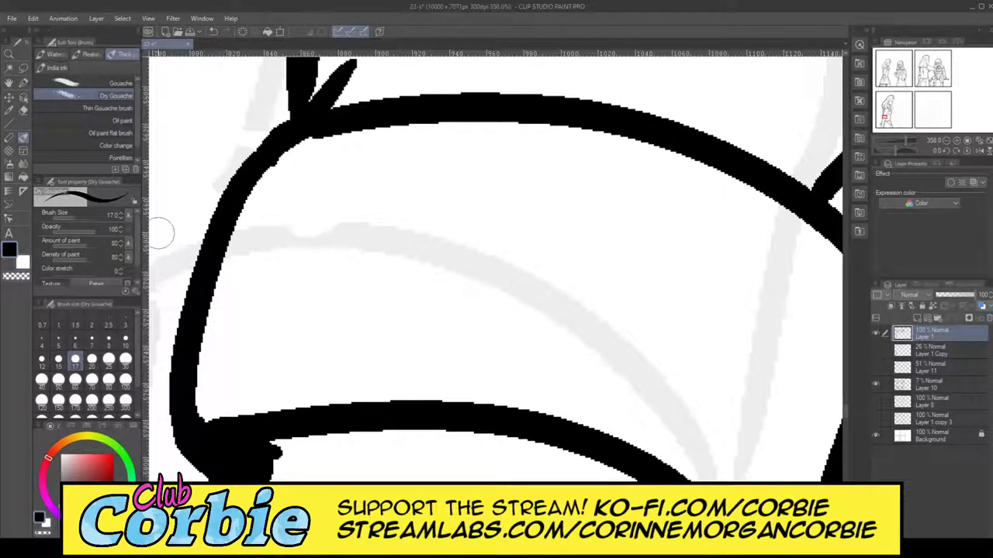
click(24, 110)
mouse_move(376, 89)
mouse_down()
mouse_move(366, 66)
mouse_move(335, 86)
mouse_move(345, 67)
mouse_move(339, 96)
mouse_up()
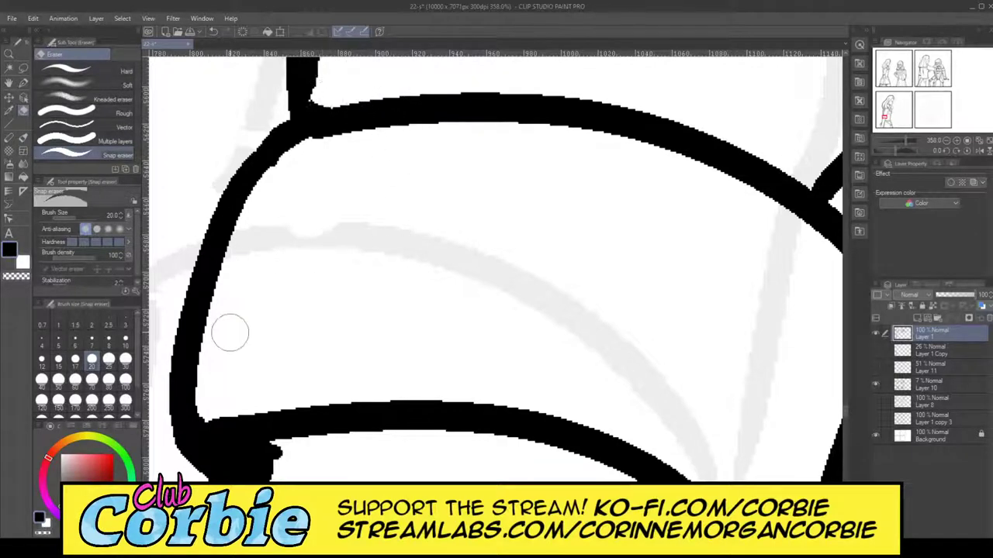
- Erase the blobs and overlapping inner line at the cuff's right end with the Snap eraser, cleaning its upper and lower corners
click(9, 55)
drag(314, 166, 167, 177)
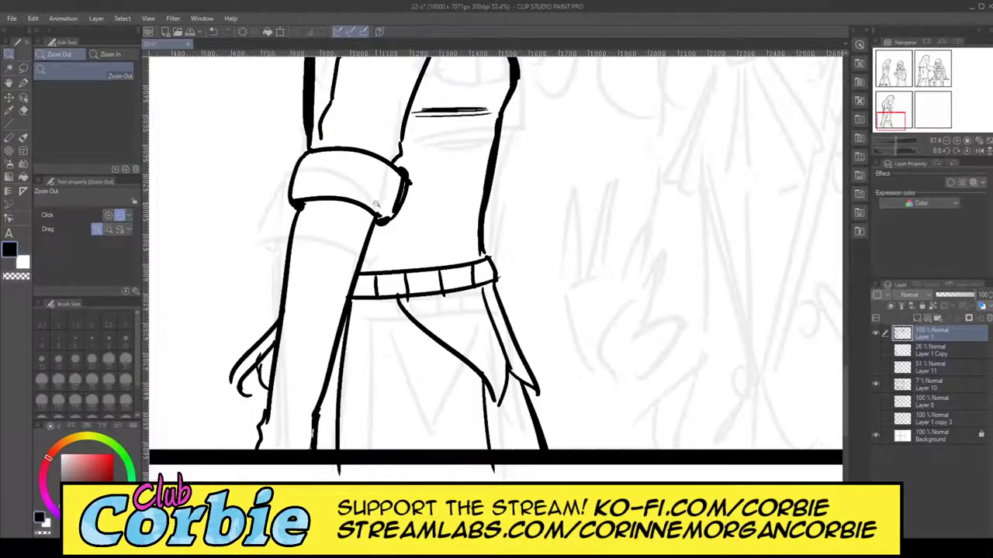
drag(389, 185, 423, 169)
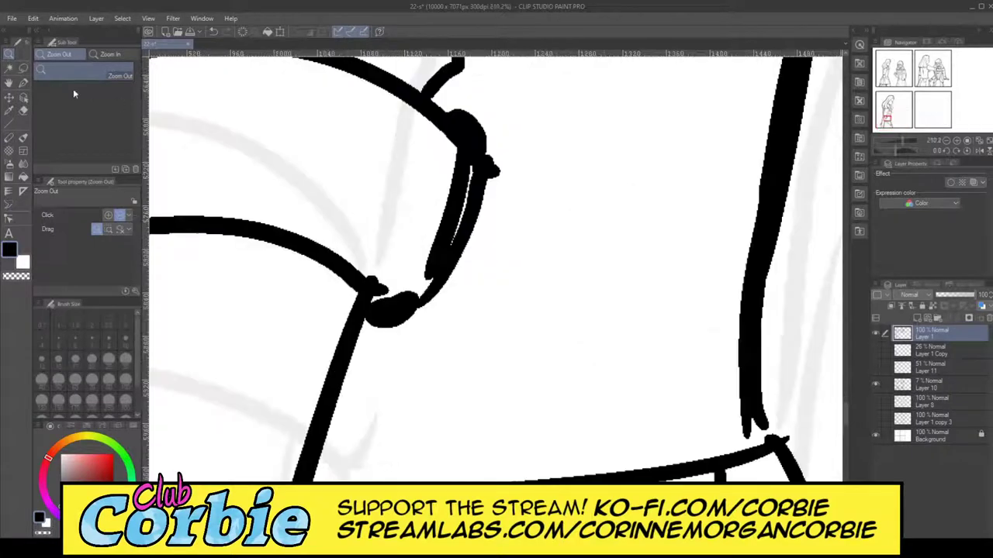
click(23, 110)
mouse_move(384, 291)
mouse_down()
mouse_move(371, 273)
mouse_move(399, 293)
mouse_move(458, 190)
mouse_move(437, 228)
mouse_up()
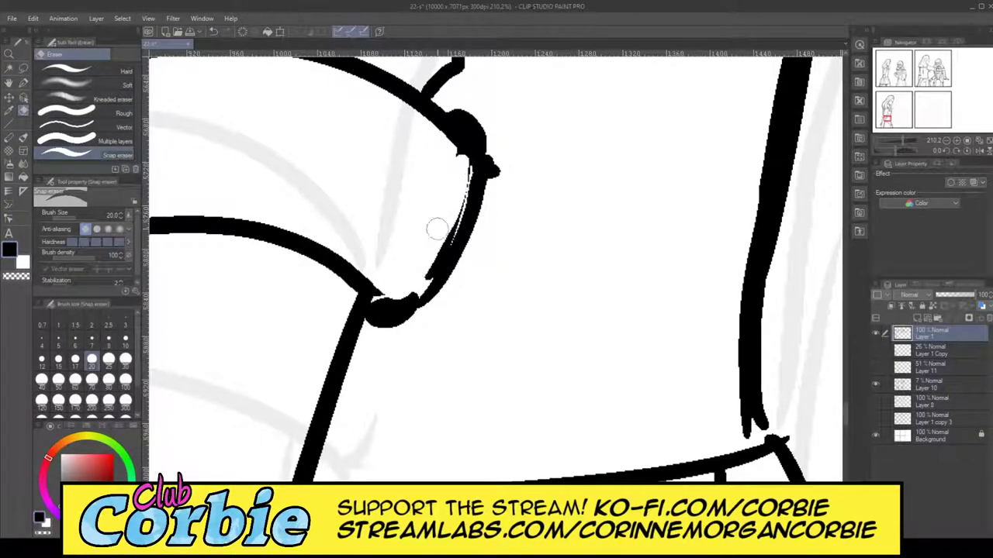
mouse_move(403, 291)
mouse_down()
mouse_move(376, 320)
mouse_move(392, 282)
mouse_move(376, 337)
mouse_move(392, 276)
mouse_up()
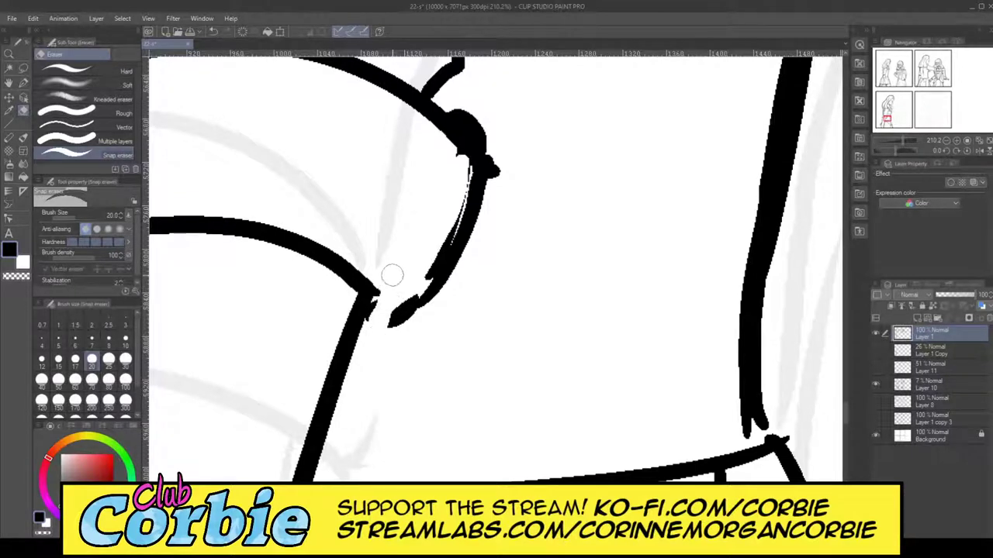
drag(374, 318, 369, 342)
mouse_move(458, 108)
mouse_down()
mouse_move(502, 166)
mouse_move(513, 225)
mouse_up()
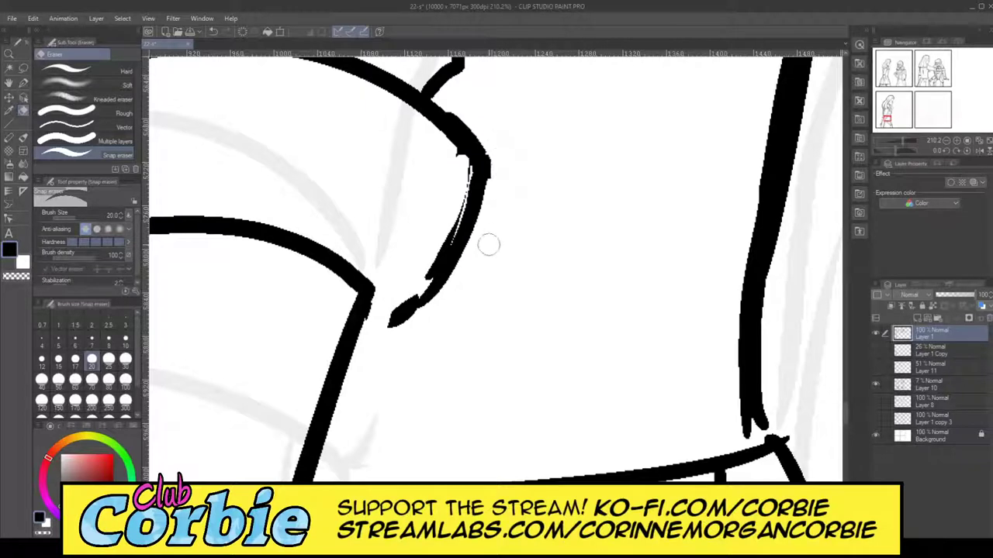
- Trim the outer edge of the cuff's right end, close its lower-right corner with the G-pen and fill the white sliver in its line
drag(486, 140, 482, 250)
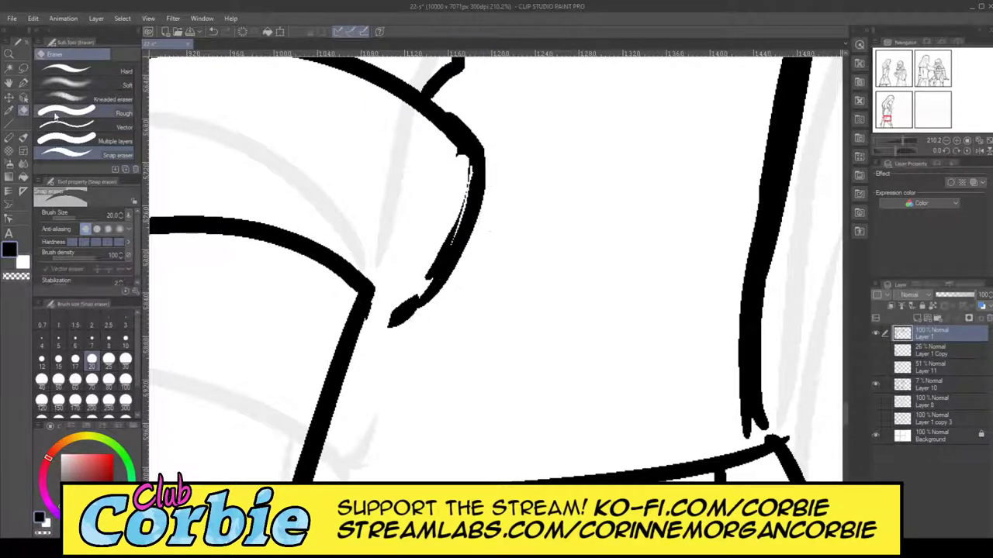
click(24, 82)
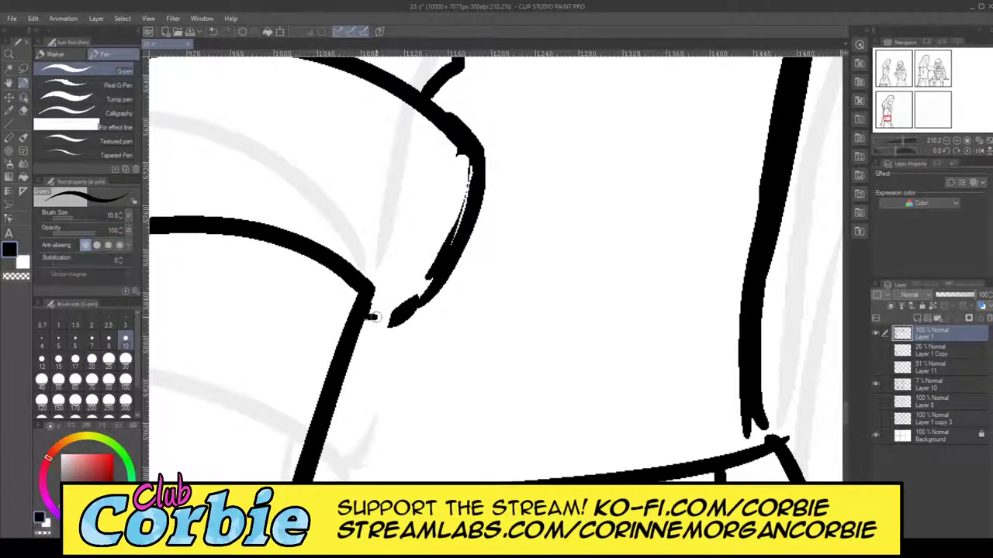
drag(373, 316, 365, 290)
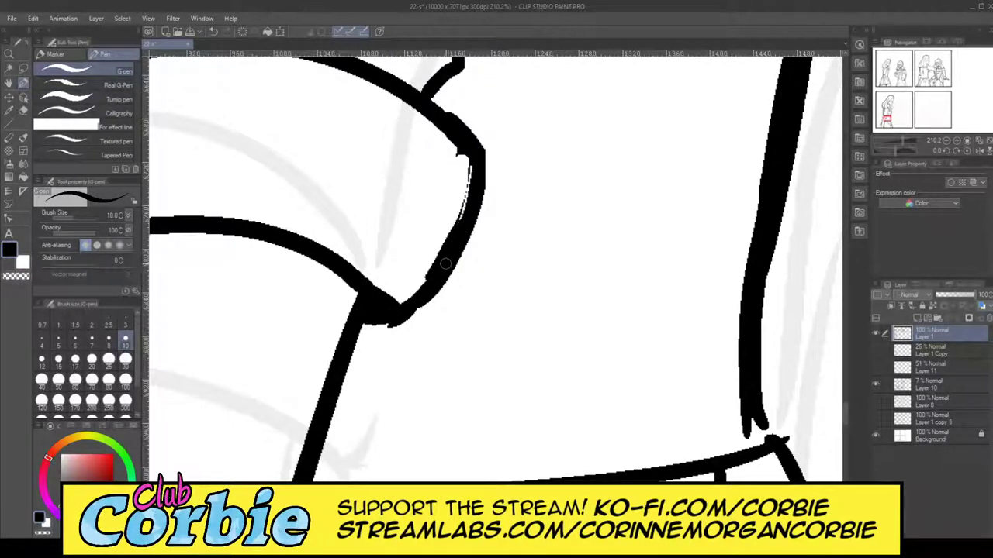
drag(446, 264, 476, 143)
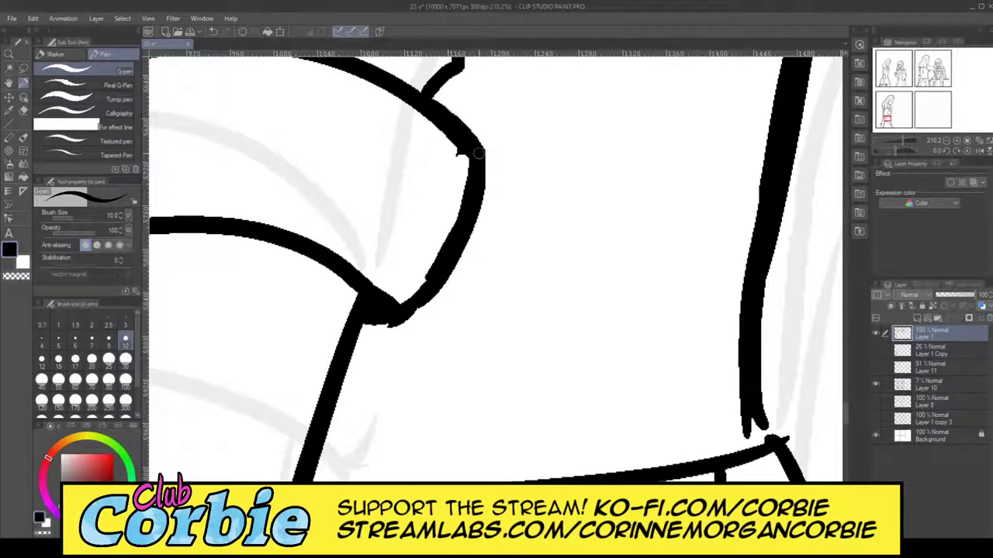
drag(391, 312, 444, 253)
key(e)
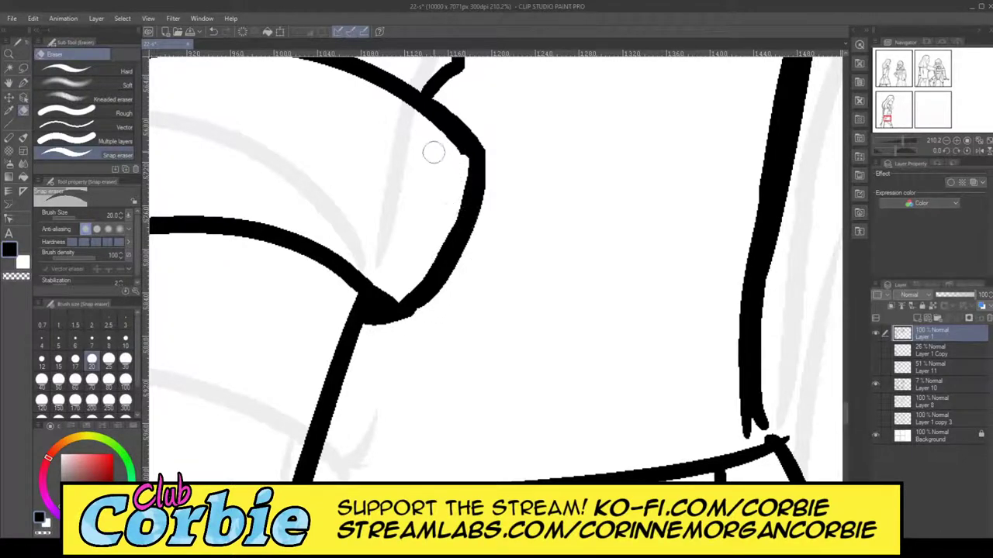
- Extend the upper sleeve's left line with the G-pen down to the cuff's top edge, redrawing the angled fold
key(alt+space)
drag(398, 225, 335, 249)
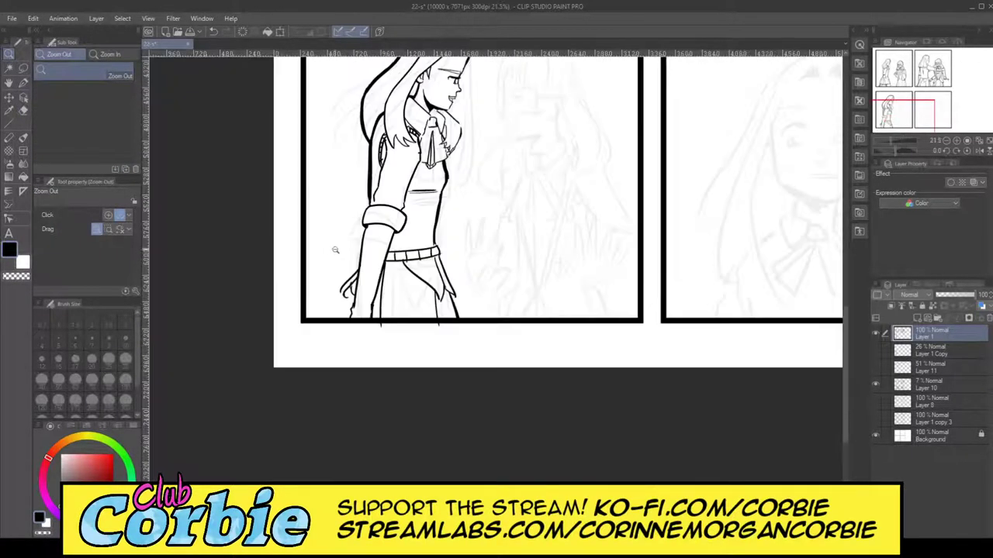
scroll(390, 192, up, 2)
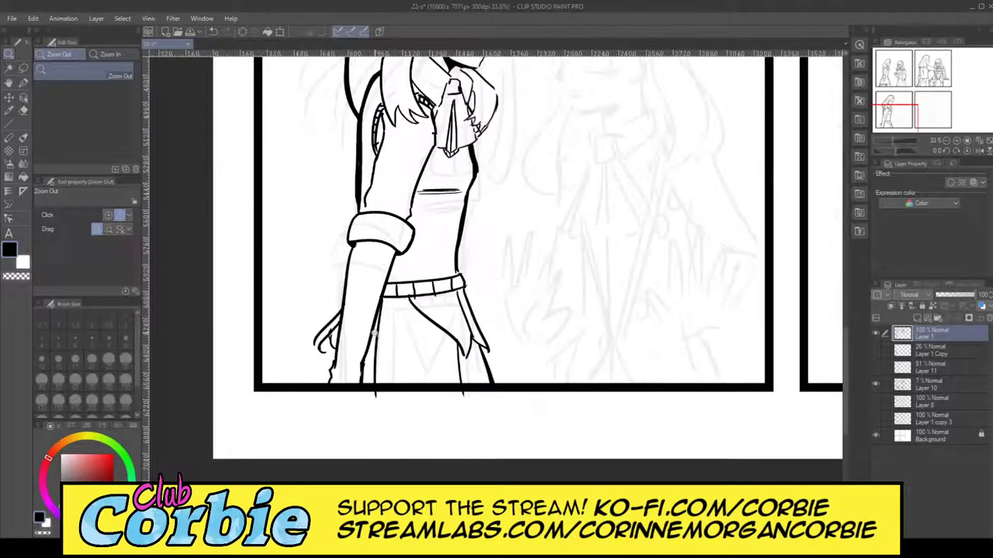
scroll(391, 192, up, 4)
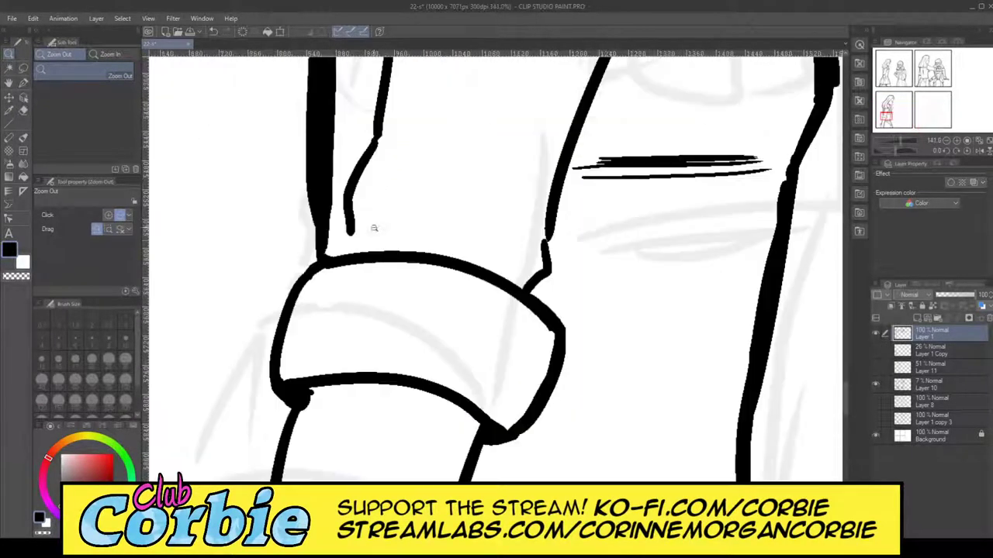
scroll(371, 231, up, 3)
click(23, 82)
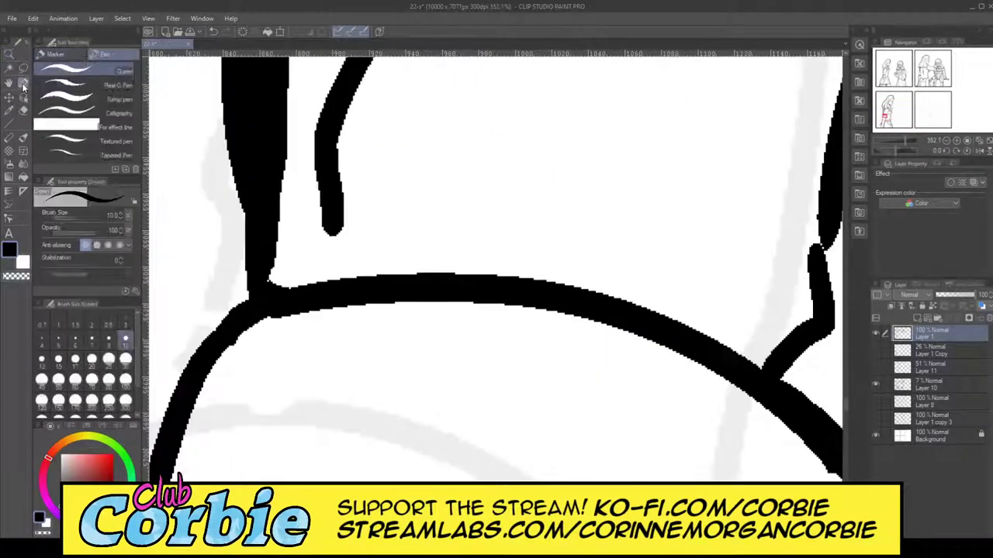
mouse_move(331, 241)
mouse_down()
mouse_move(285, 261)
mouse_move(290, 297)
mouse_move(306, 252)
mouse_move(342, 223)
mouse_move(282, 262)
mouse_move(288, 289)
mouse_up()
key(ctrl+z)
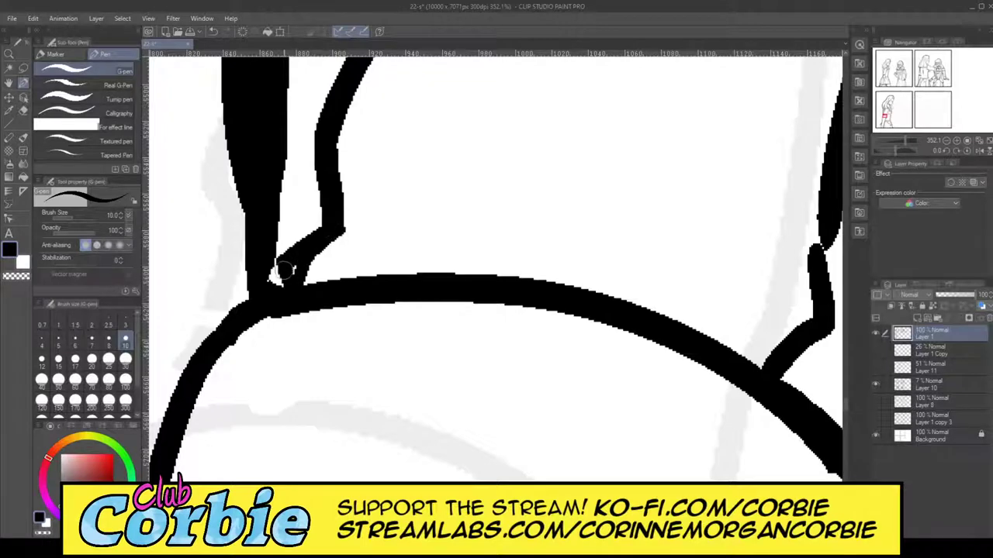
mouse_move(284, 269)
mouse_down()
mouse_move(326, 250)
mouse_move(339, 220)
mouse_up()
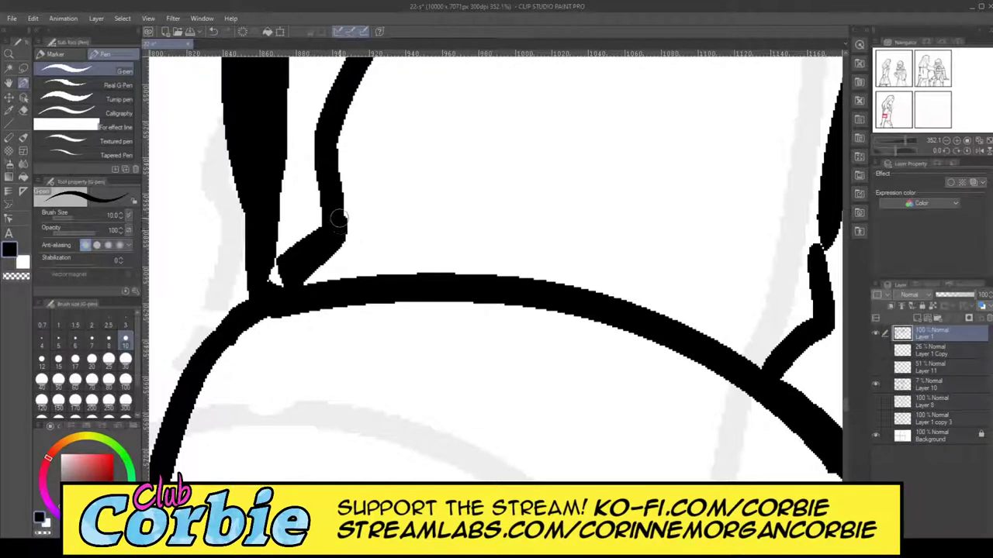
- Join the broken right line of the upper sleeve just above the cuff with the G-pen
click(9, 54)
click(289, 226)
click(314, 242)
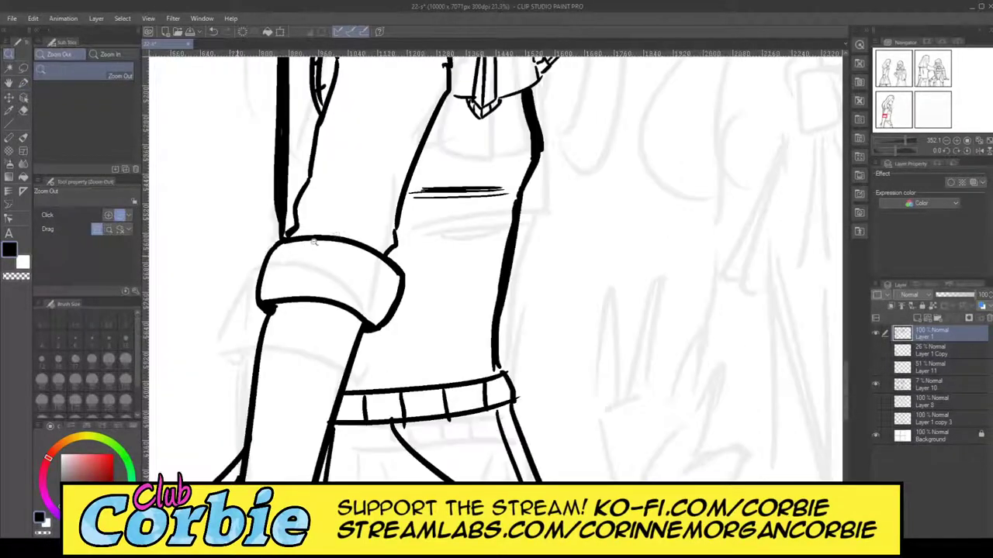
drag(314, 241, 501, 197)
drag(433, 166, 443, 164)
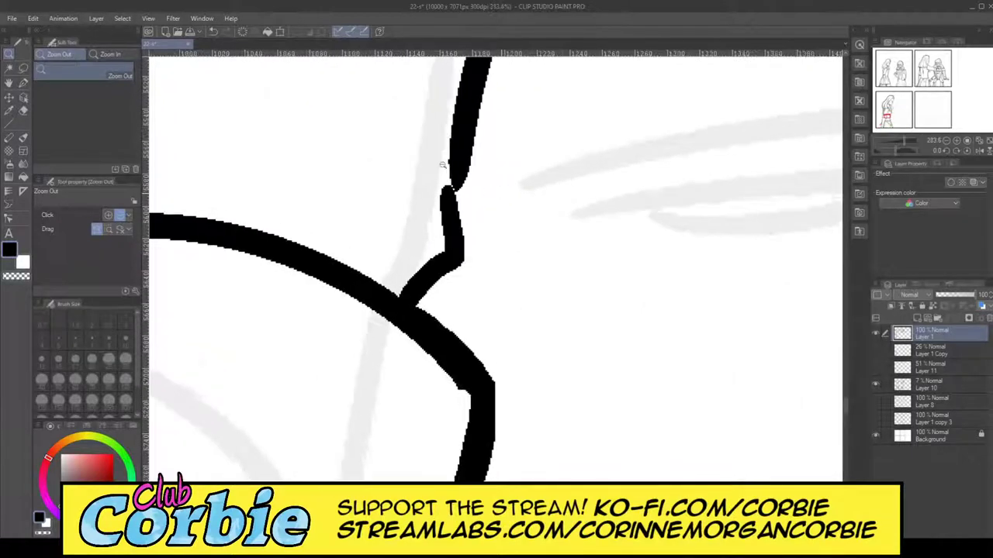
scroll(441, 165, up, 2)
key(p)
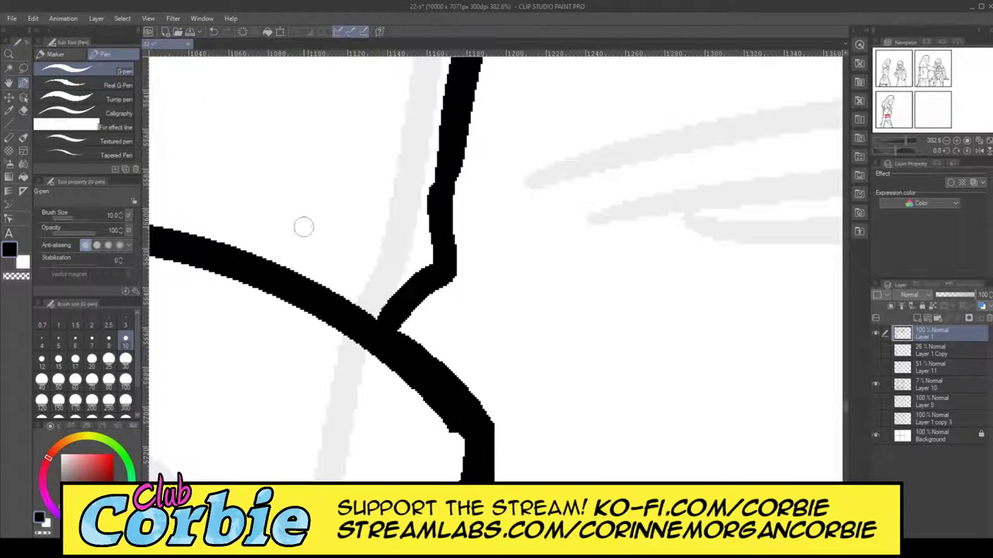
- Blend the overlapping lines on the forearm's left side near the wrist with the G-pen and erase the leftover spur
click(9, 54)
click(356, 260)
click(396, 231)
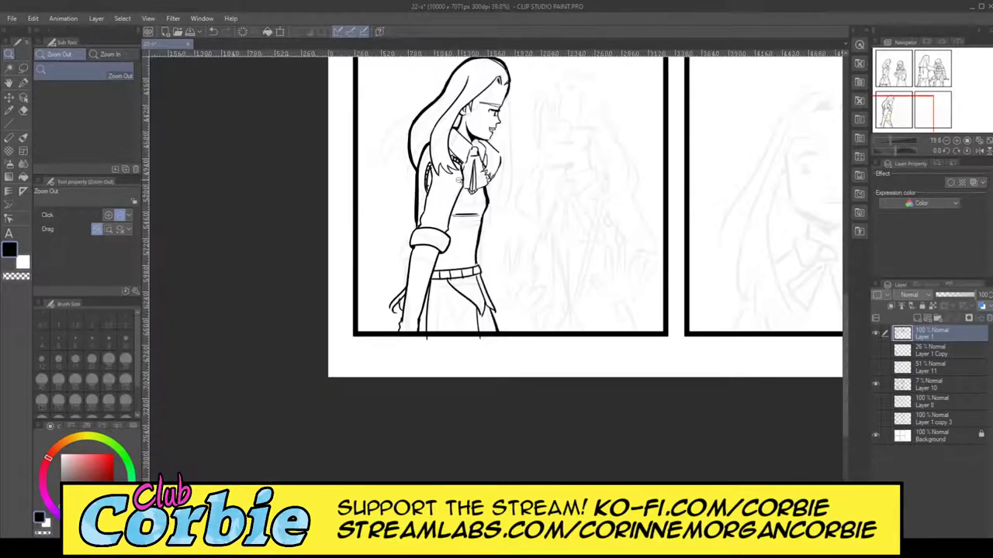
click(478, 178)
scroll(470, 212, up, 2)
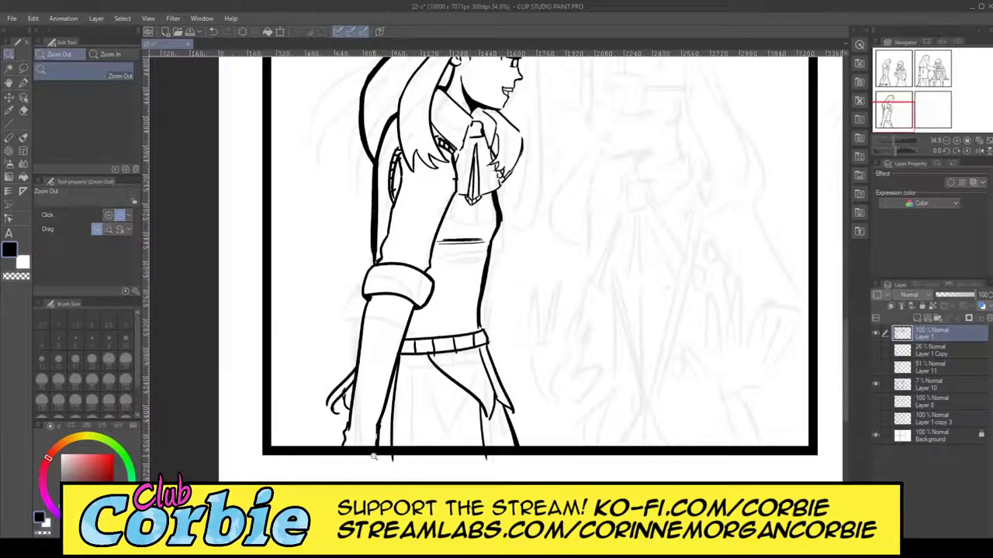
scroll(354, 466, up, 2)
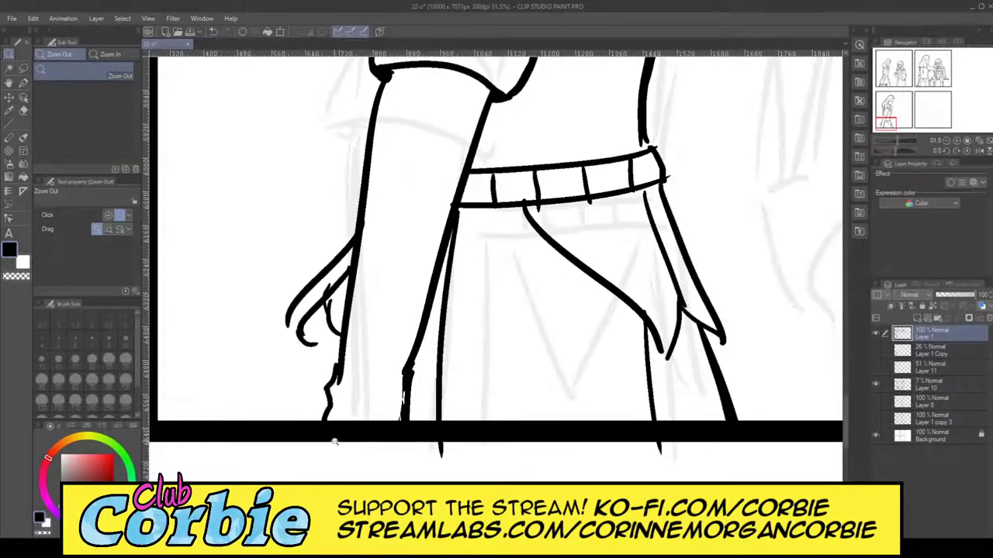
scroll(372, 413, up, 3)
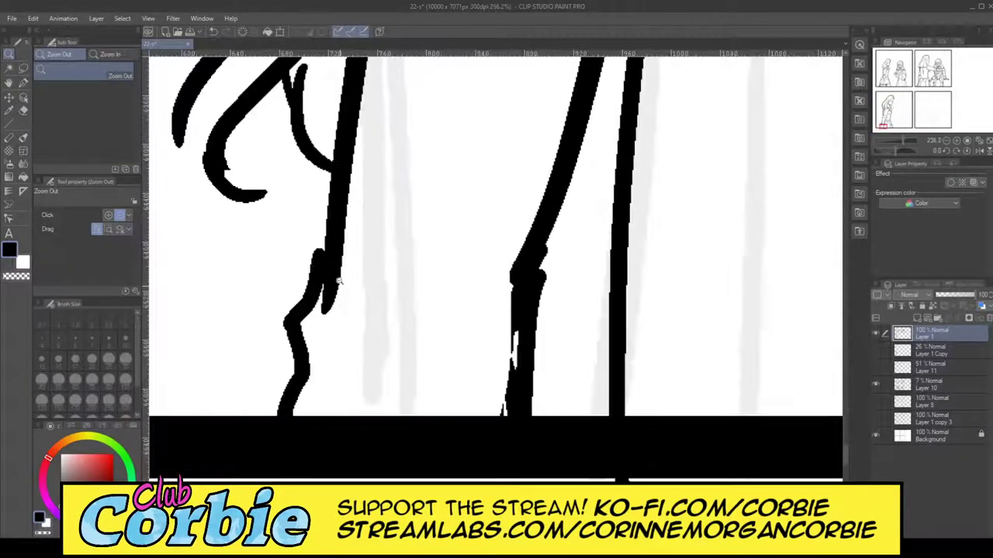
scroll(338, 281, up, 2)
key(p)
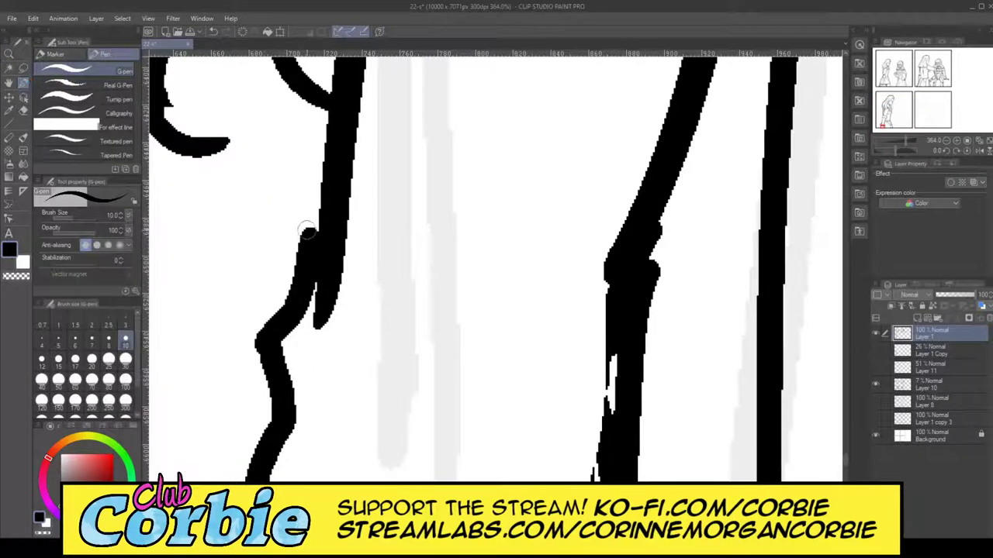
drag(331, 139, 304, 256)
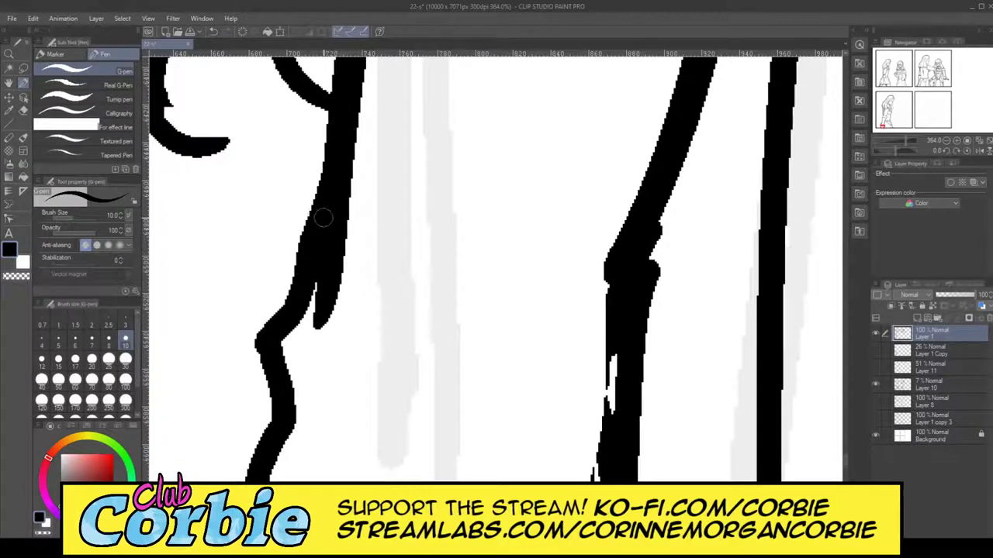
click(23, 110)
drag(350, 207, 306, 348)
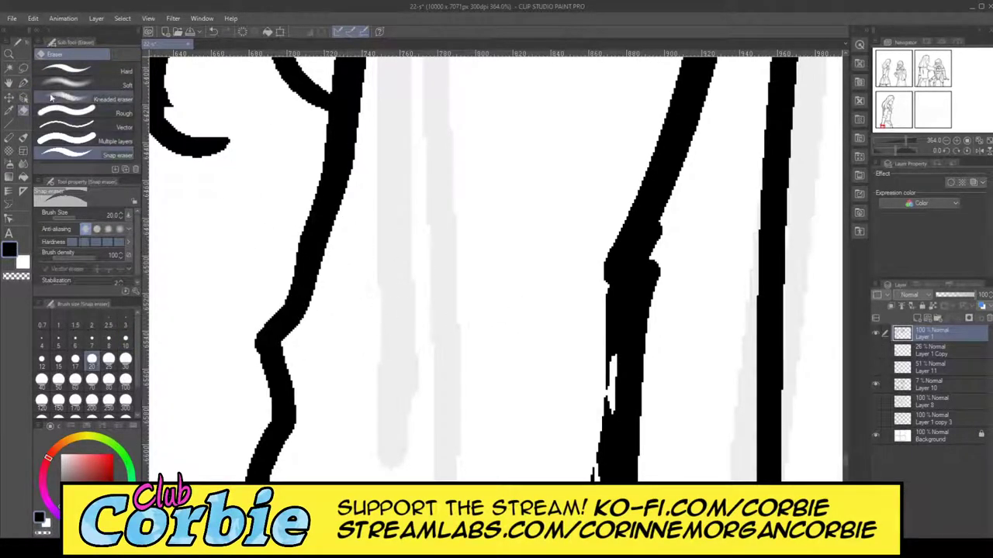
- Fill the white gaps in the forearm's right line near the wrist and erase the bumps and excess width along its right edge
click(24, 84)
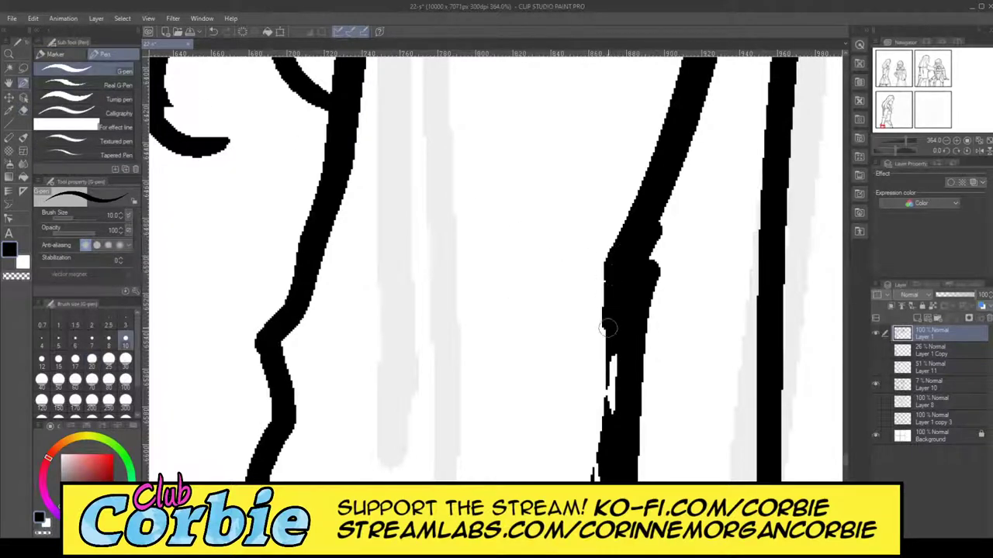
drag(607, 328, 595, 469)
drag(611, 419, 625, 269)
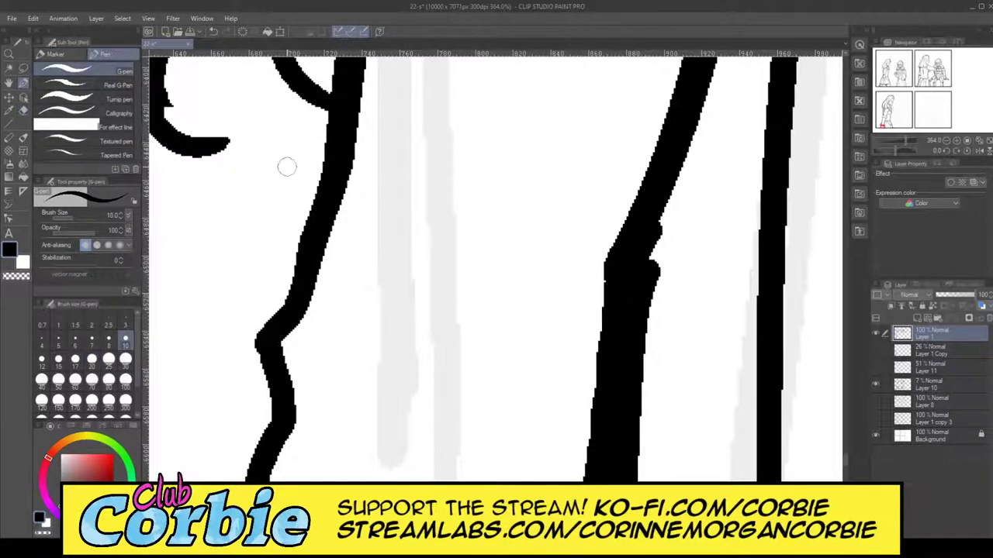
click(23, 110)
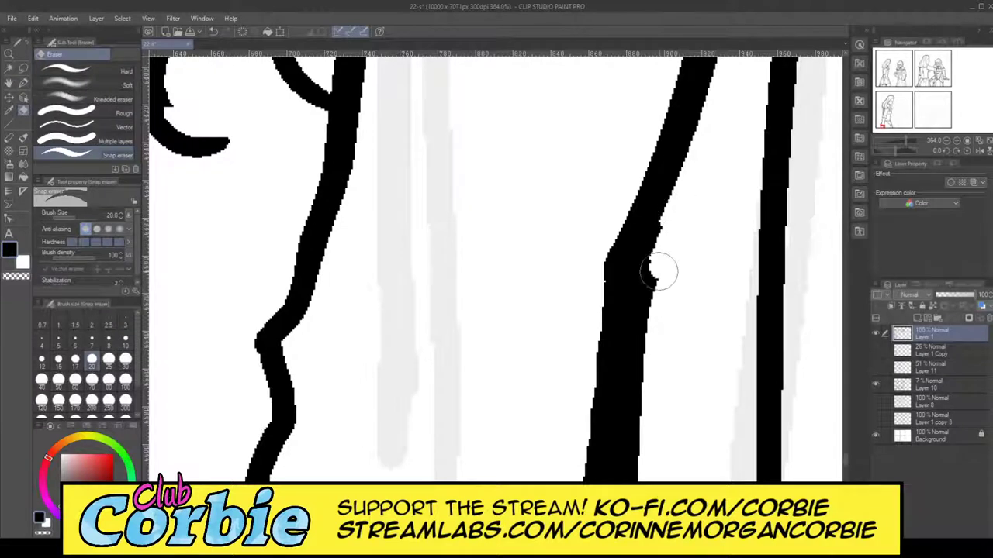
mouse_move(659, 271)
mouse_down()
mouse_move(647, 323)
mouse_move(646, 461)
mouse_up()
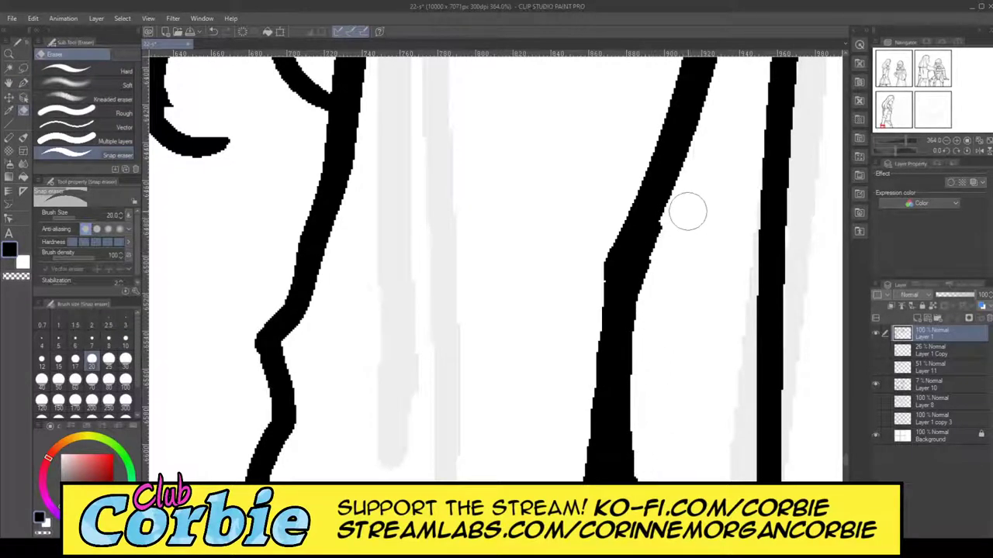
mouse_move(689, 210)
mouse_down()
mouse_move(654, 272)
mouse_move(633, 469)
mouse_up()
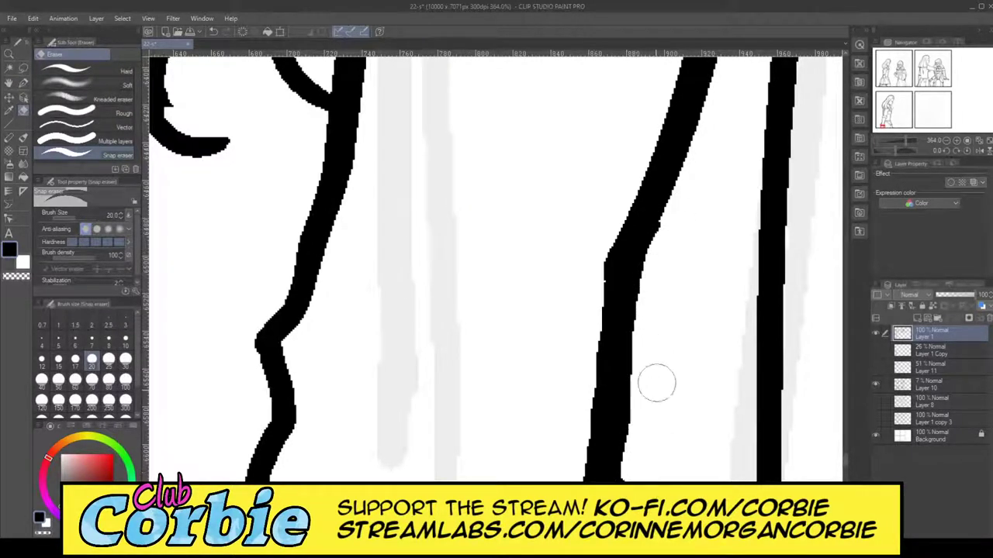
- Thicken and round the sharp bend in the forearm's left line just above the lower panel border with the G-pen
click(9, 54)
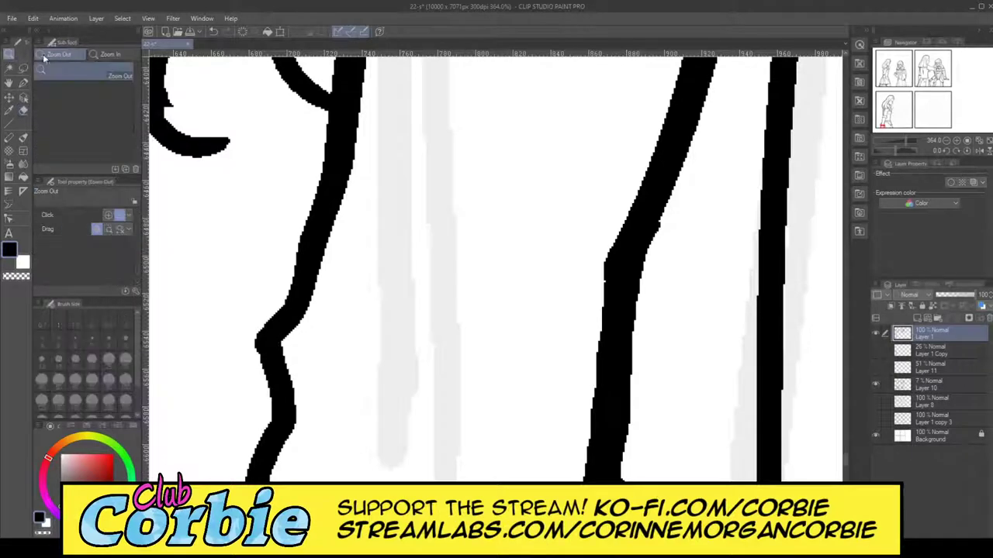
click(319, 349)
drag(370, 302, 401, 273)
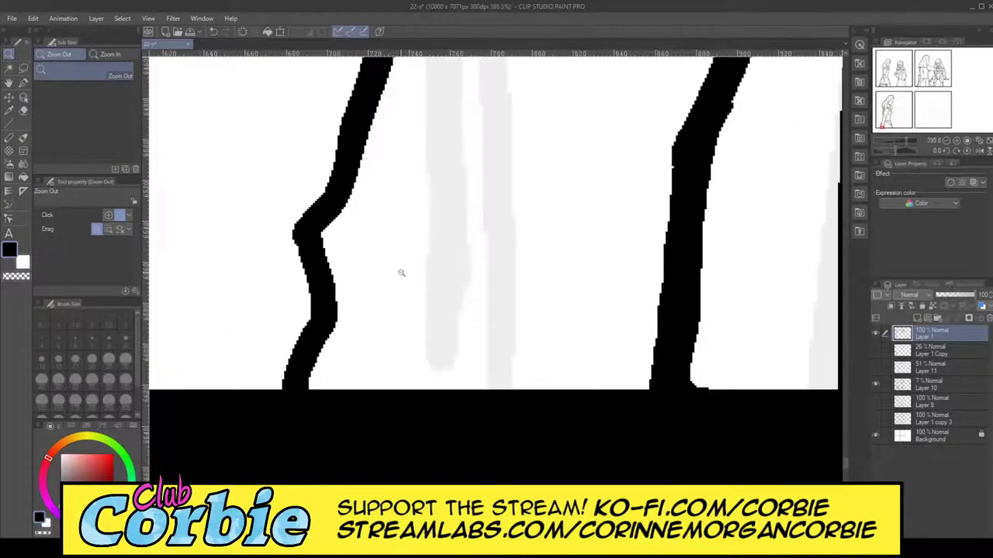
scroll(345, 234, up, 2)
key(p)
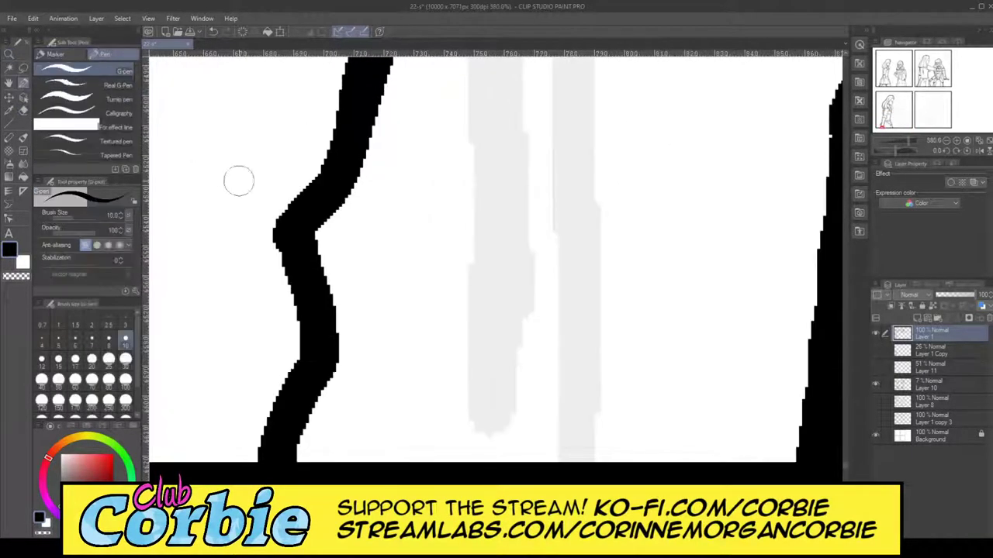
mouse_move(330, 176)
mouse_down()
mouse_move(307, 188)
mouse_move(276, 254)
mouse_move(294, 386)
mouse_move(292, 263)
mouse_move(304, 361)
mouse_move(314, 213)
mouse_move(341, 171)
mouse_move(301, 288)
mouse_up()
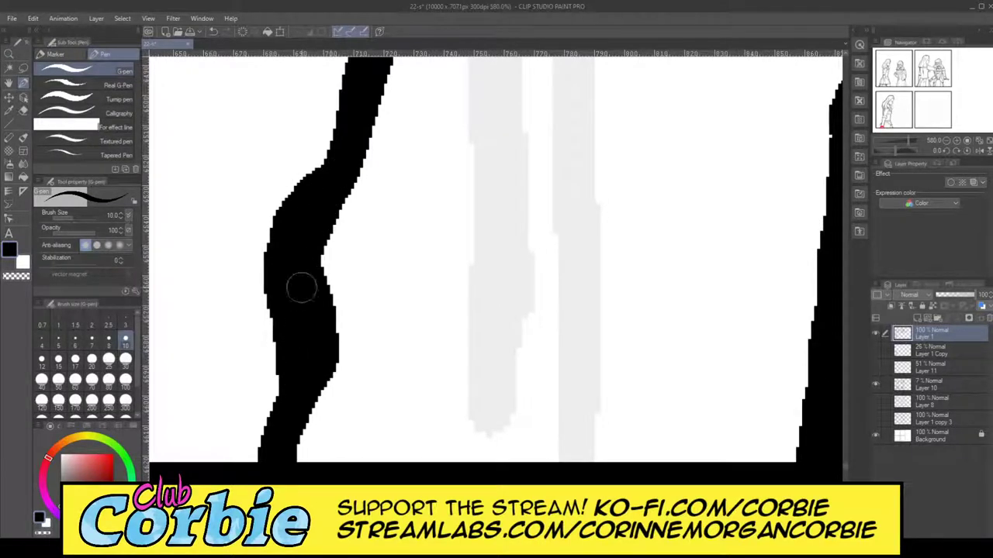
- Erase the ends of the skirt lines that stick out below the lower panel border
click(11, 55)
drag(376, 224, 374, 269)
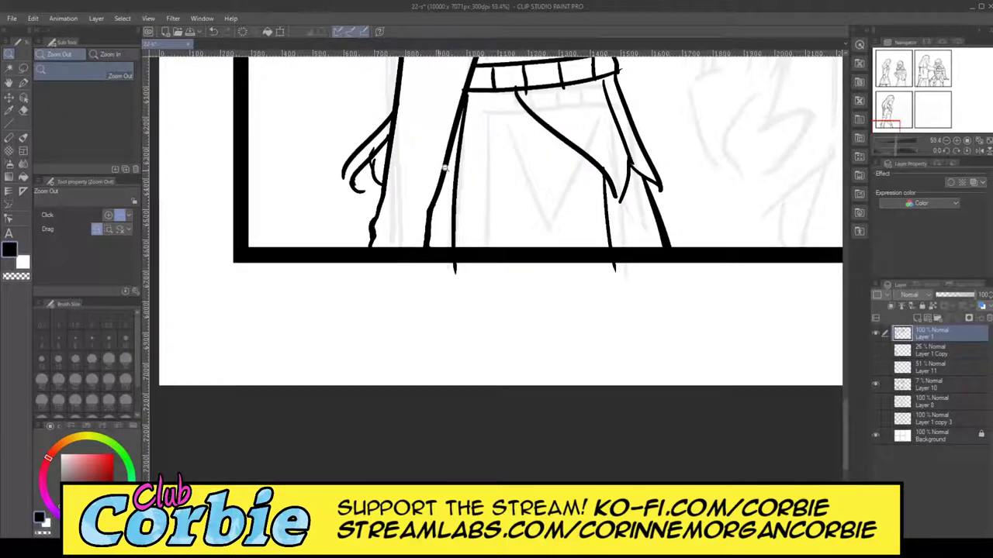
drag(444, 167, 403, 190)
drag(477, 103, 401, 317)
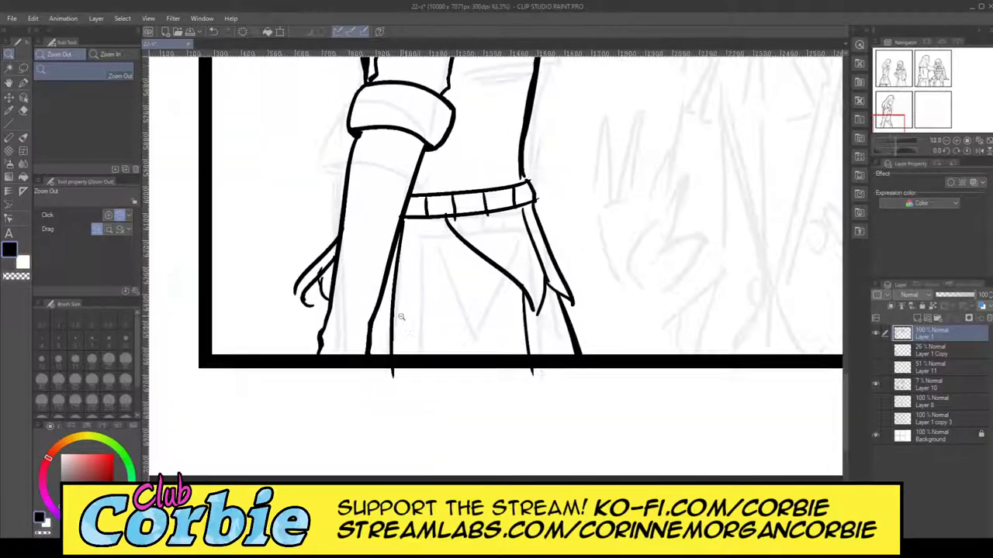
scroll(409, 379, up, 2)
scroll(414, 421, up, 4)
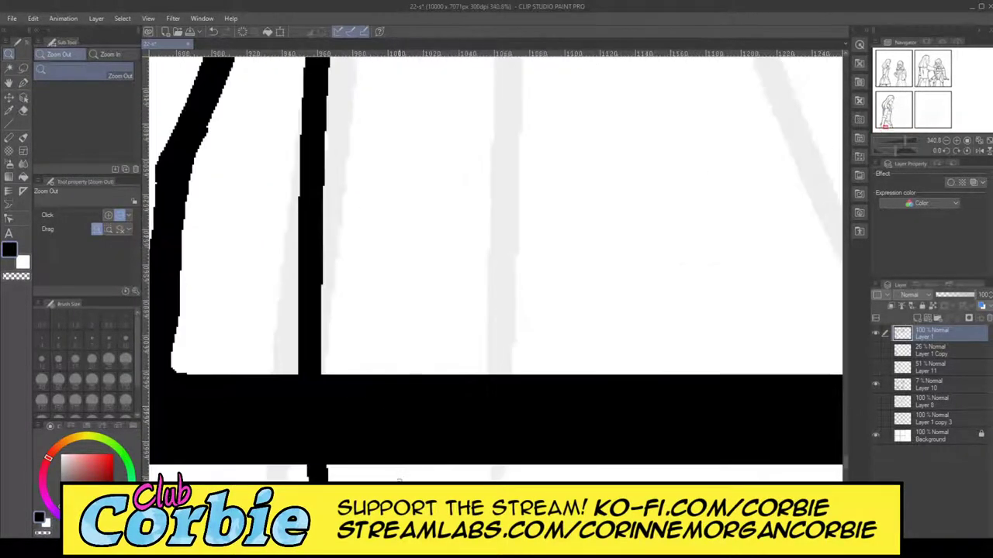
scroll(419, 427, down, 3)
scroll(470, 434, up, 3)
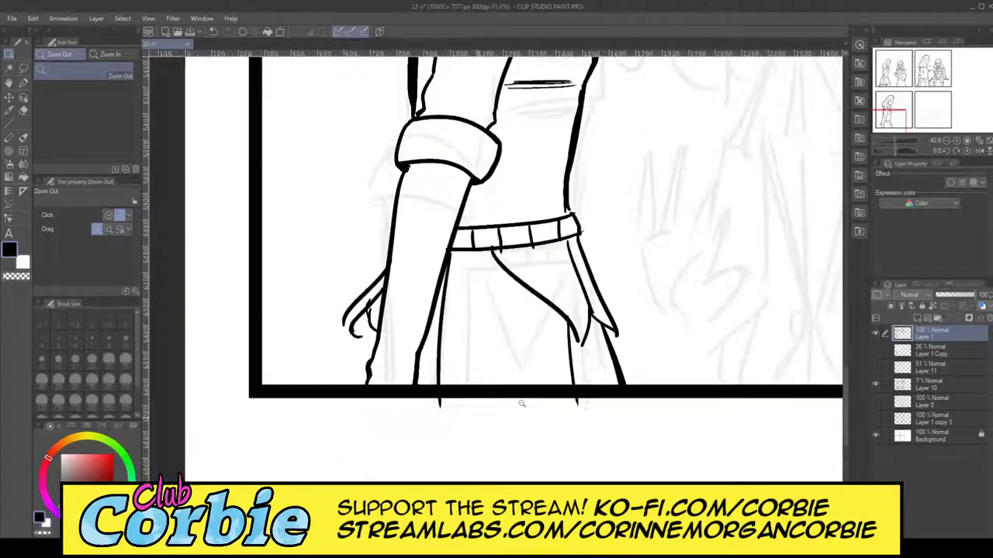
scroll(354, 318, up, 3)
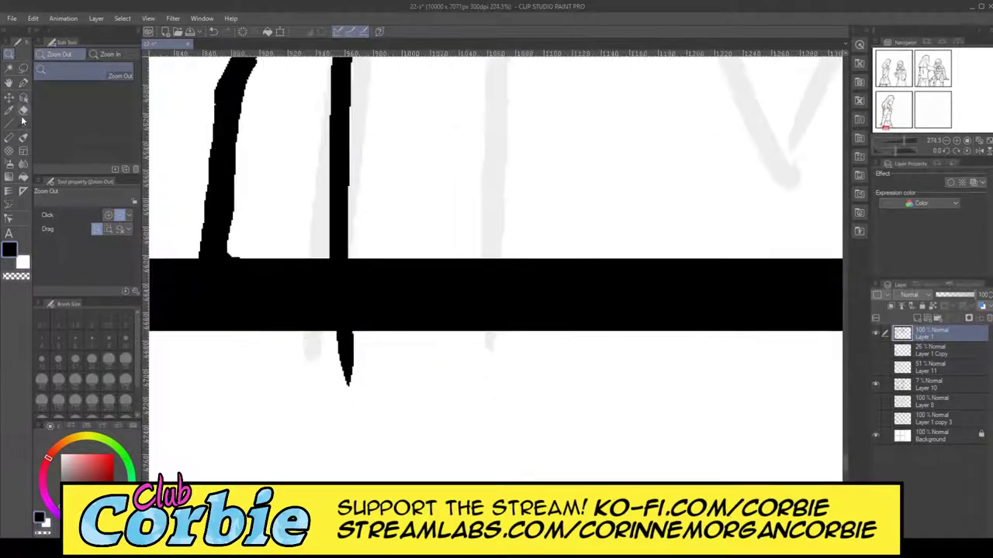
key(e)
drag(359, 361, 292, 343)
scroll(497, 269, right, 10)
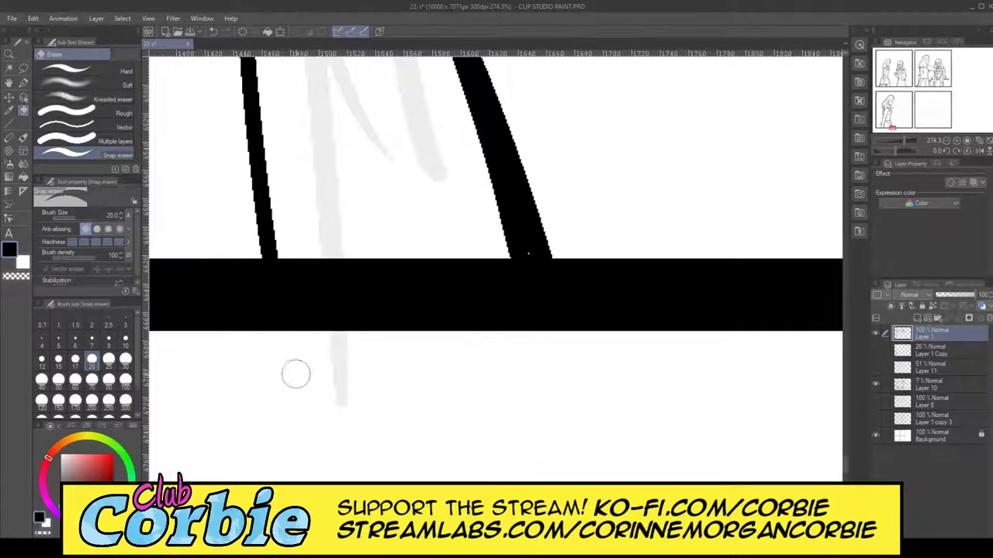
- Erase the tip of the curved flap line that pokes above the belt's lower edge
click(9, 54)
click(374, 365)
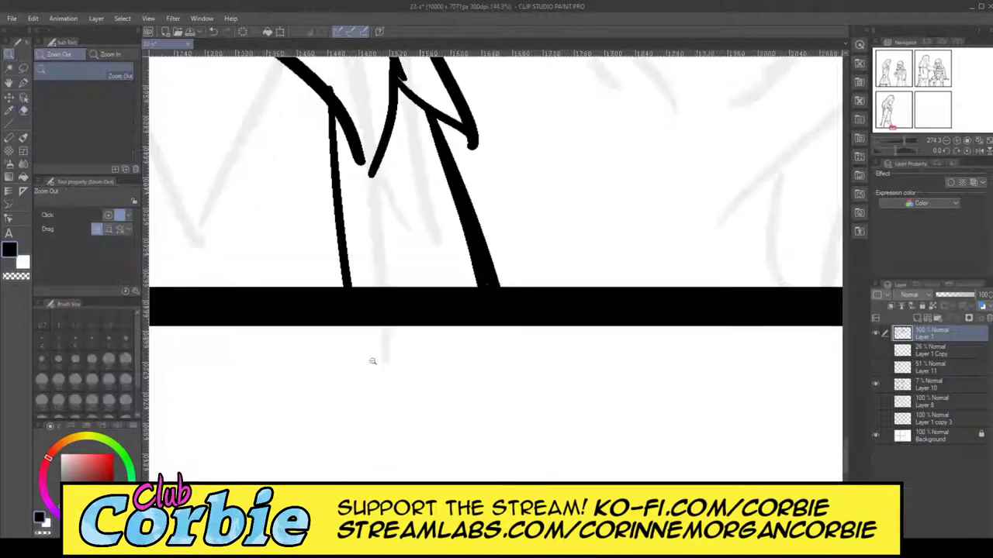
click(375, 347)
scroll(403, 225, up, 2)
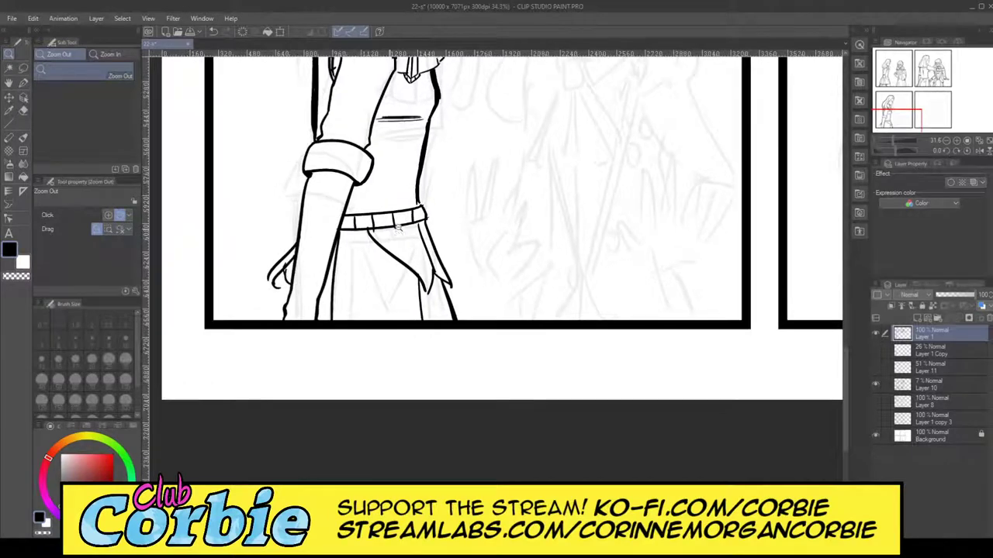
scroll(396, 216, up, 4)
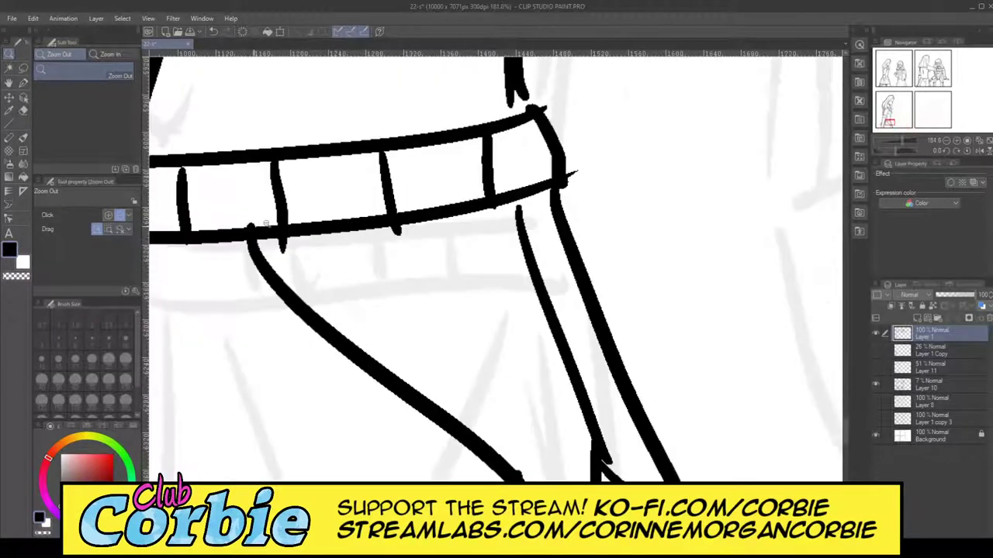
scroll(265, 223, up, 3)
click(24, 111)
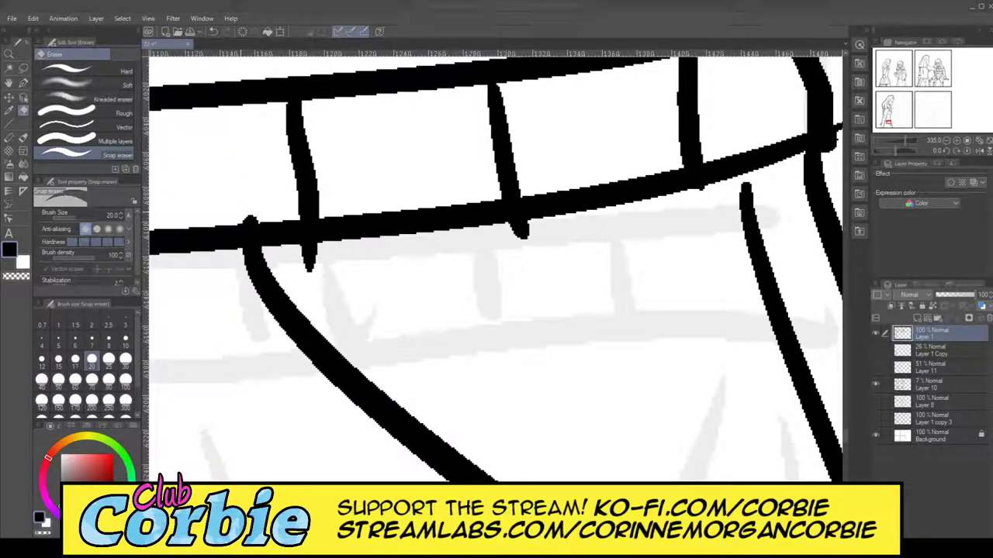
click(259, 219)
click(245, 204)
drag(226, 212, 251, 211)
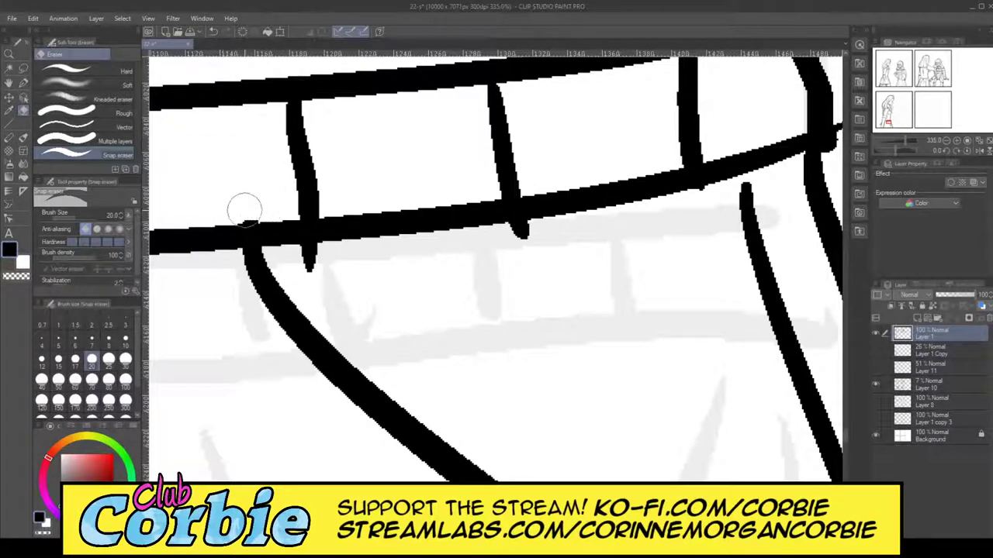
- Erase the ends of the two belt divider lines that overshoot the belt's lower edge
drag(309, 260, 348, 253)
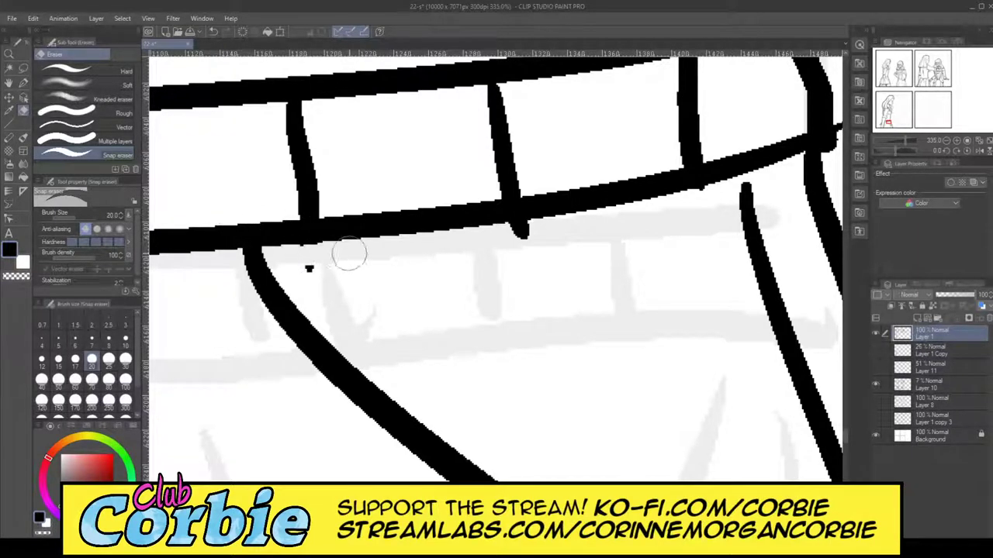
click(307, 268)
mouse_move(525, 251)
mouse_down()
mouse_move(548, 235)
mouse_move(487, 239)
mouse_up()
- Trim the rounded top of the inner flap line and extend it up to the belt with the G-pen
drag(734, 196, 744, 190)
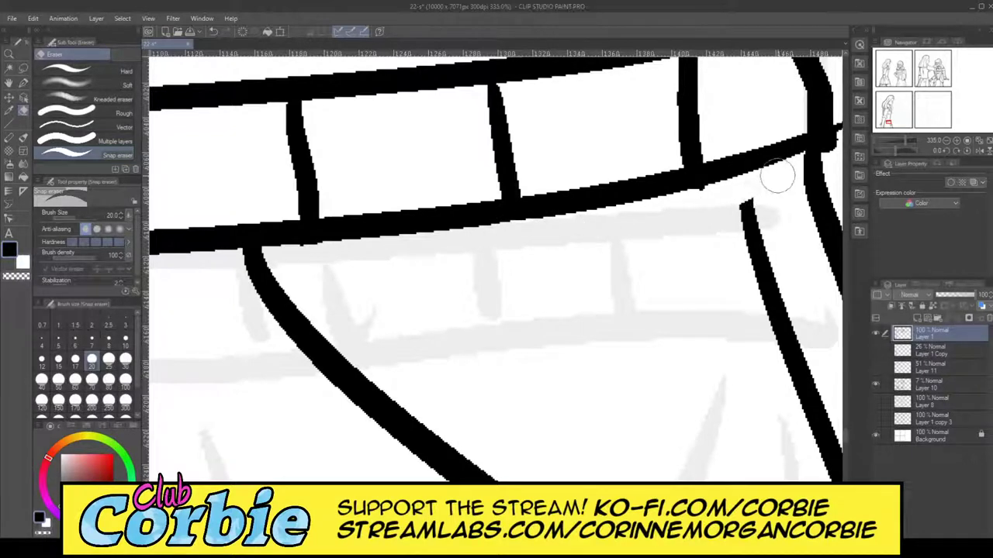
key(p)
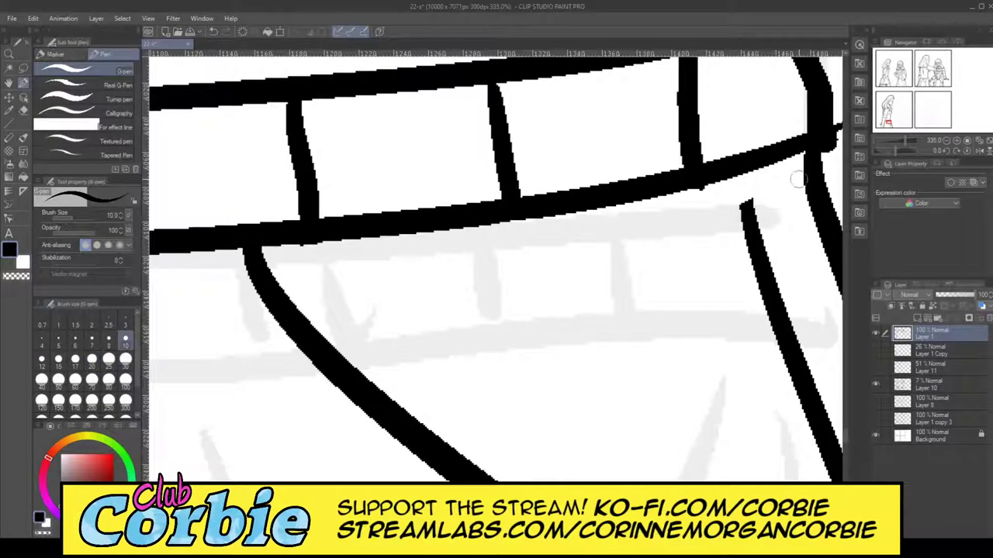
drag(746, 180, 741, 194)
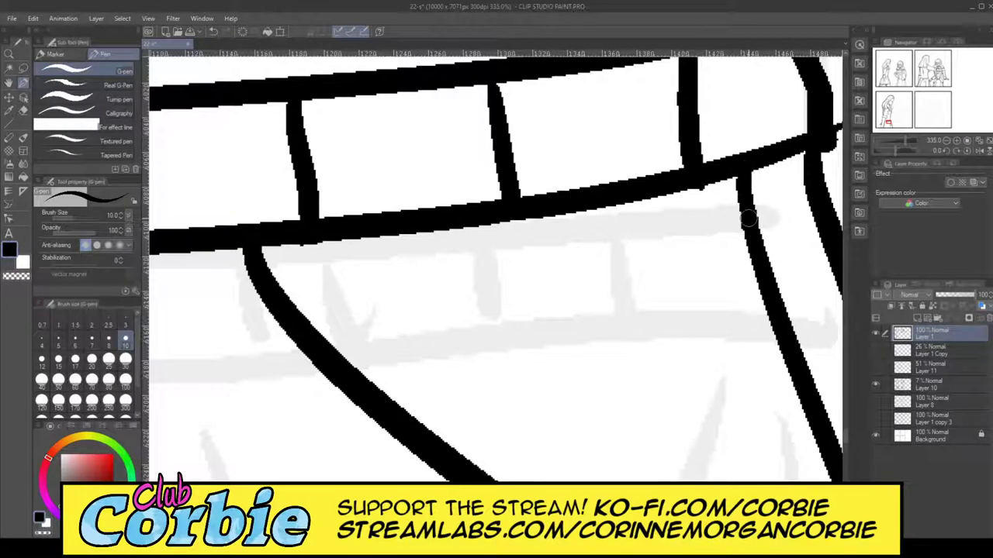
- Erase the small nub where the belt's lower line crosses the forearm's right line
click(9, 53)
click(421, 215)
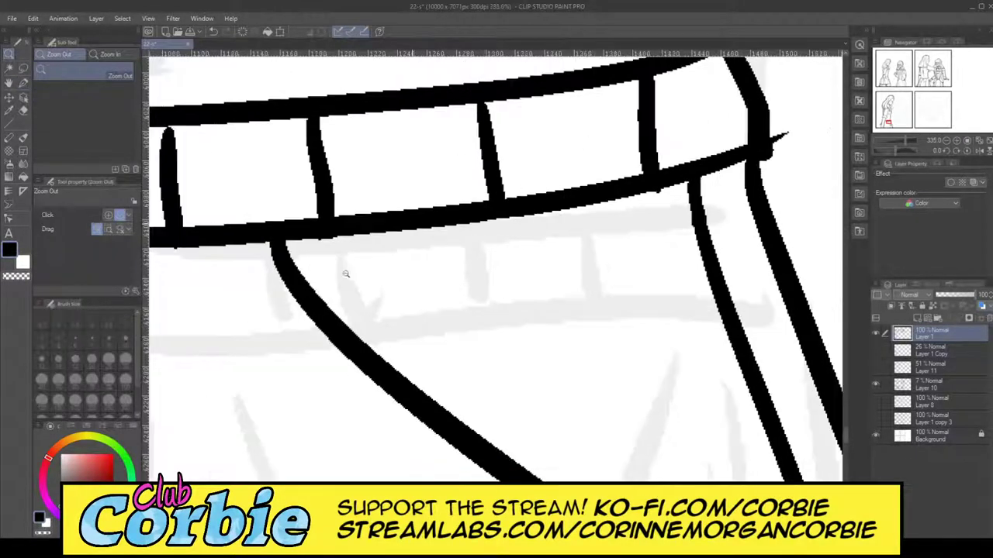
click(346, 274)
scroll(401, 205, up, 5)
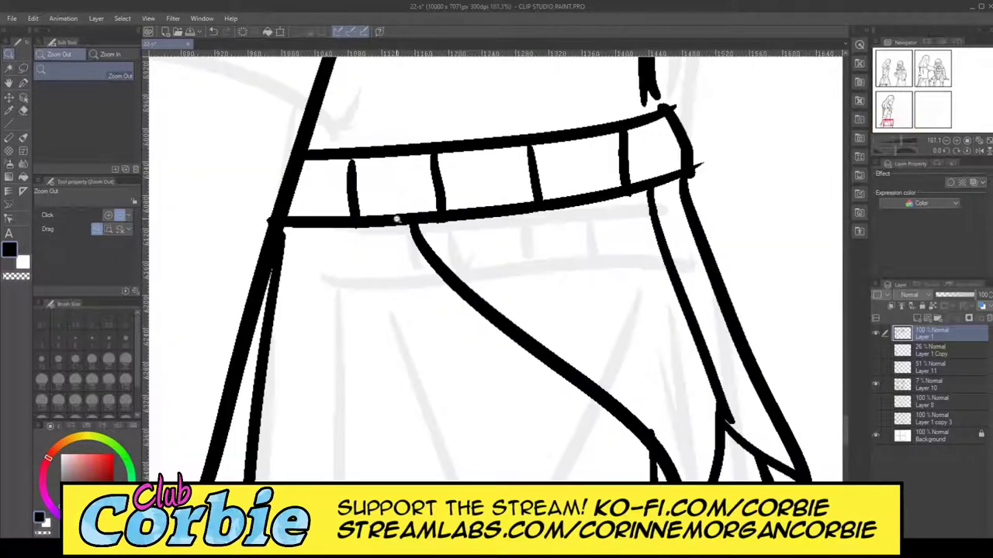
scroll(271, 235, up, 4)
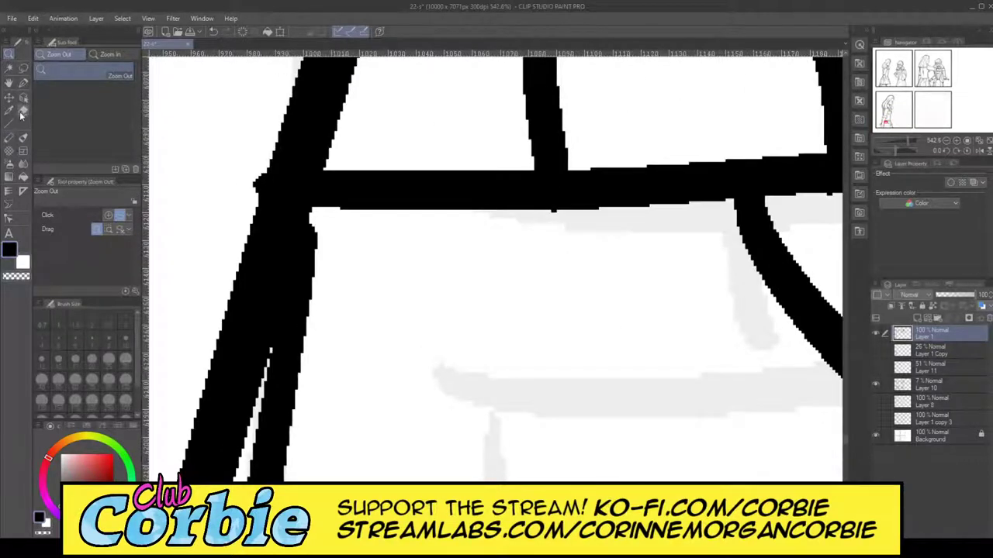
click(23, 111)
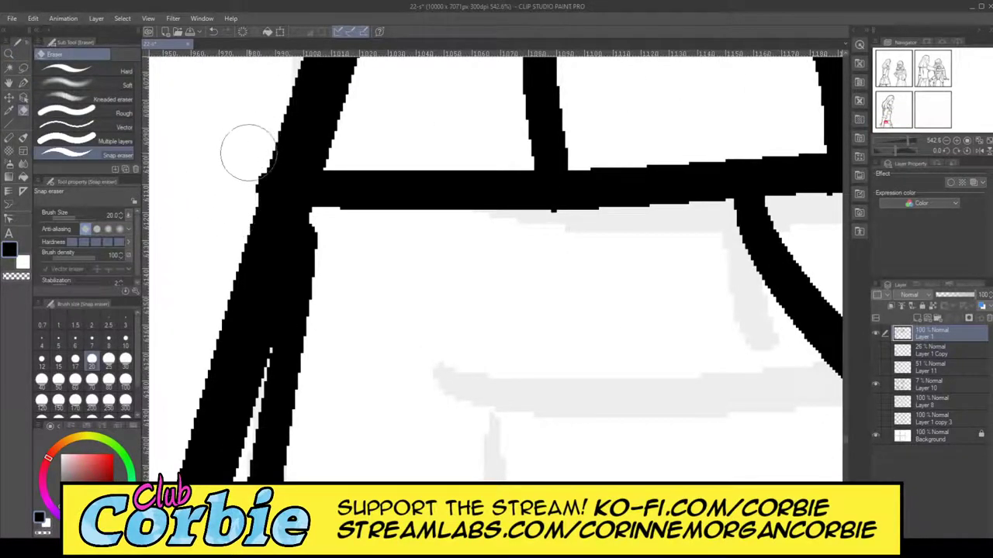
- Extend both lines of the front flap with the G-pen until they meet in a closed point
click(8, 53)
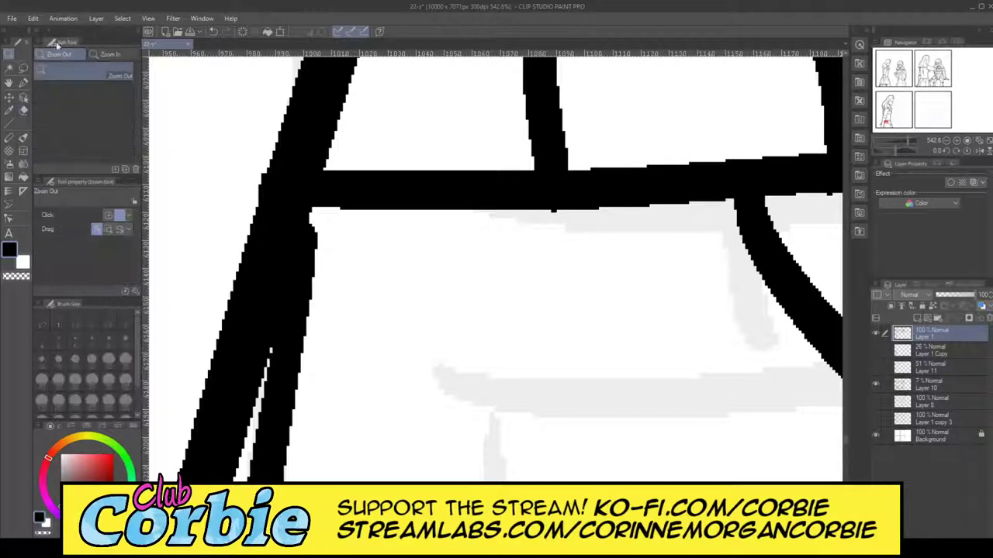
click(341, 181)
click(338, 188)
scroll(471, 236, up, 8)
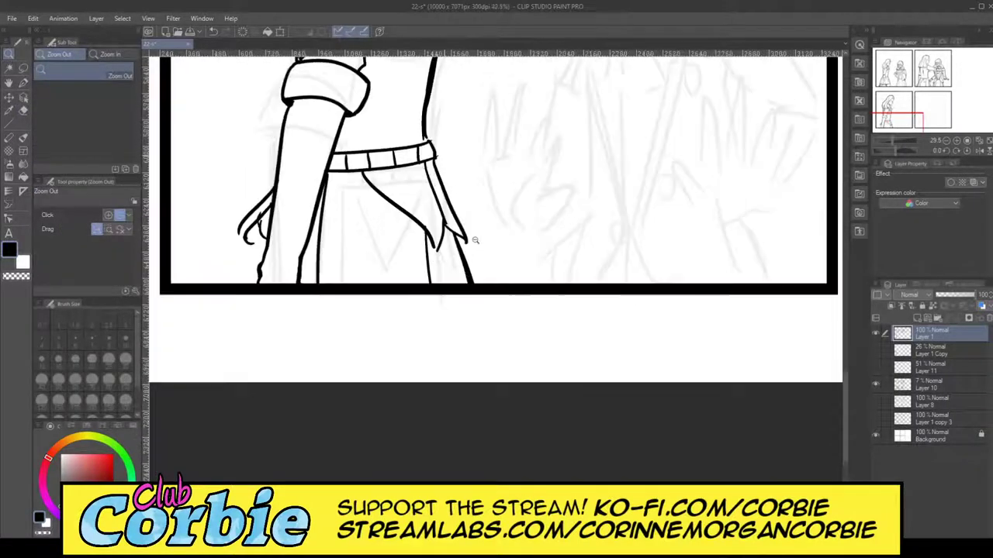
scroll(470, 127, up, 3)
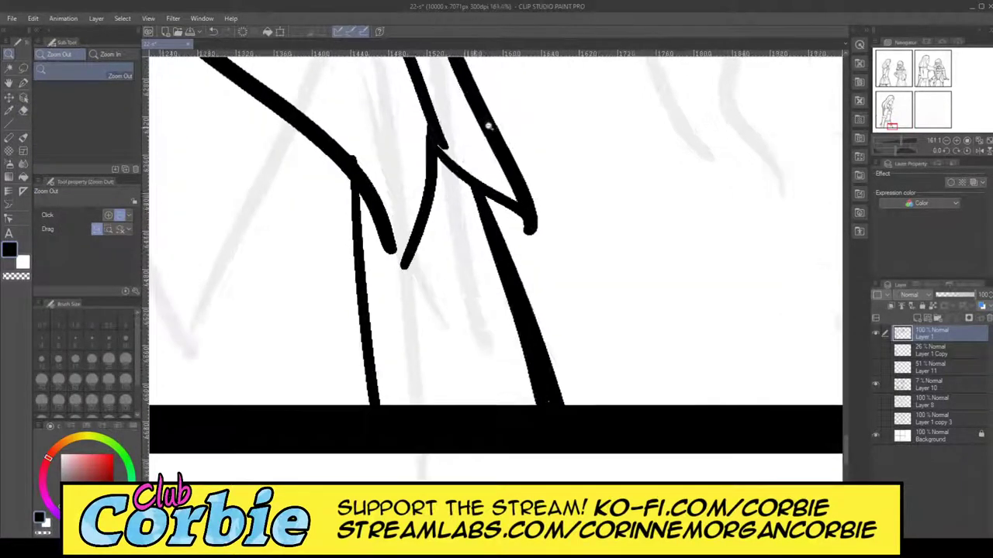
click(23, 84)
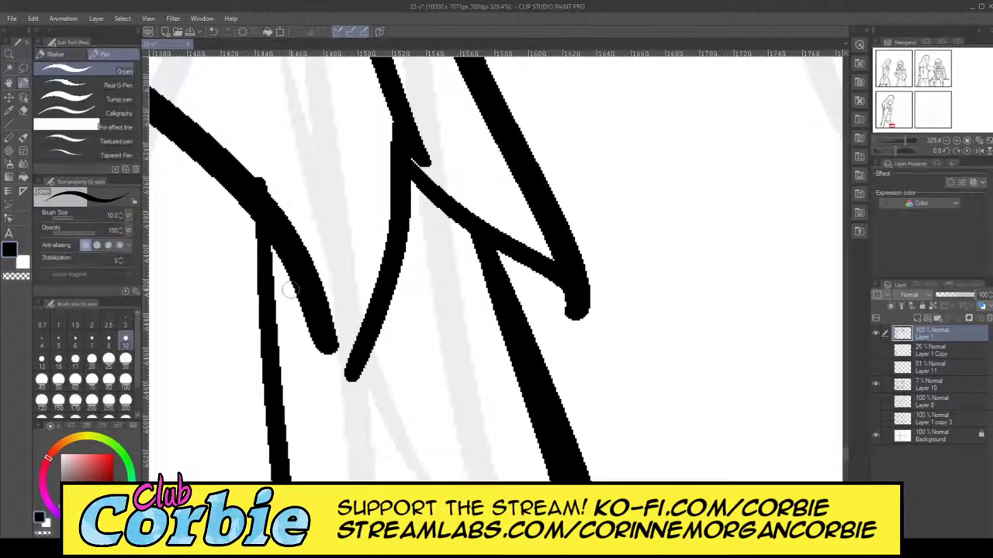
drag(302, 279, 331, 383)
mouse_move(331, 342)
mouse_down()
mouse_move(336, 408)
mouse_move(354, 369)
mouse_up()
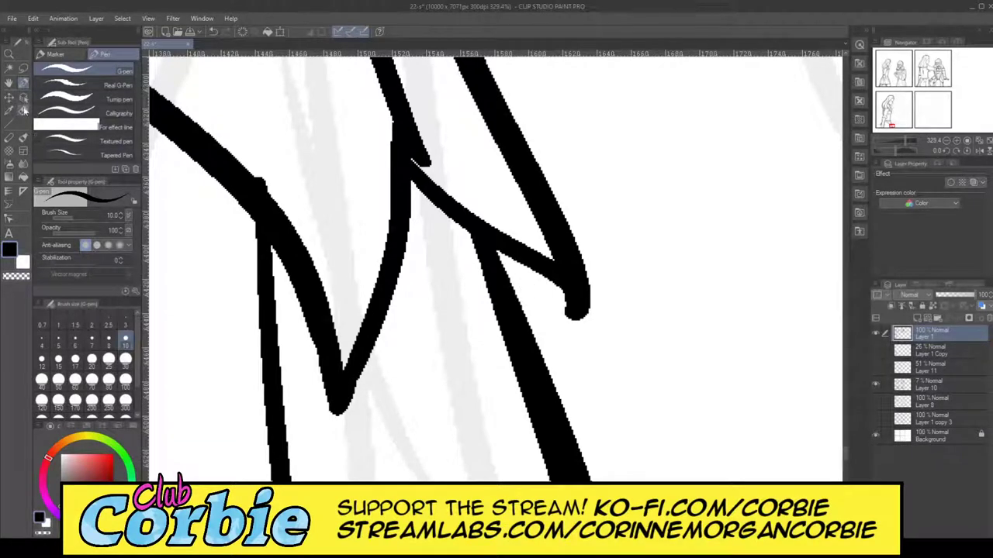
- Erase the rounded end of the outer flap into a sharp tip and remove the spur on the inner flap line
click(24, 111)
drag(540, 295, 597, 346)
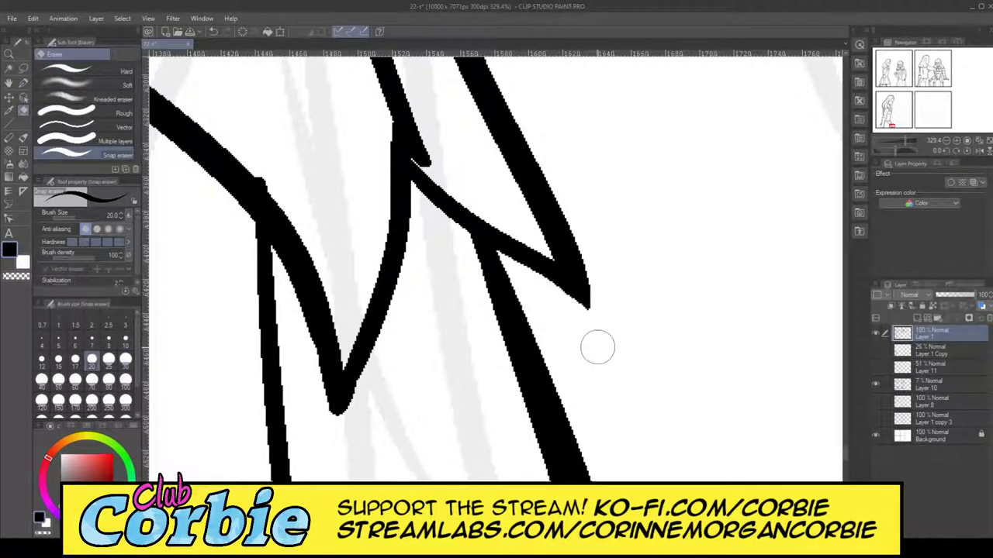
drag(420, 98, 427, 158)
drag(413, 93, 432, 166)
- Thicken the thinned junction of the inner flap lines with the G-pen, undoing and redrawing strokes until the left edge is smooth
click(9, 54)
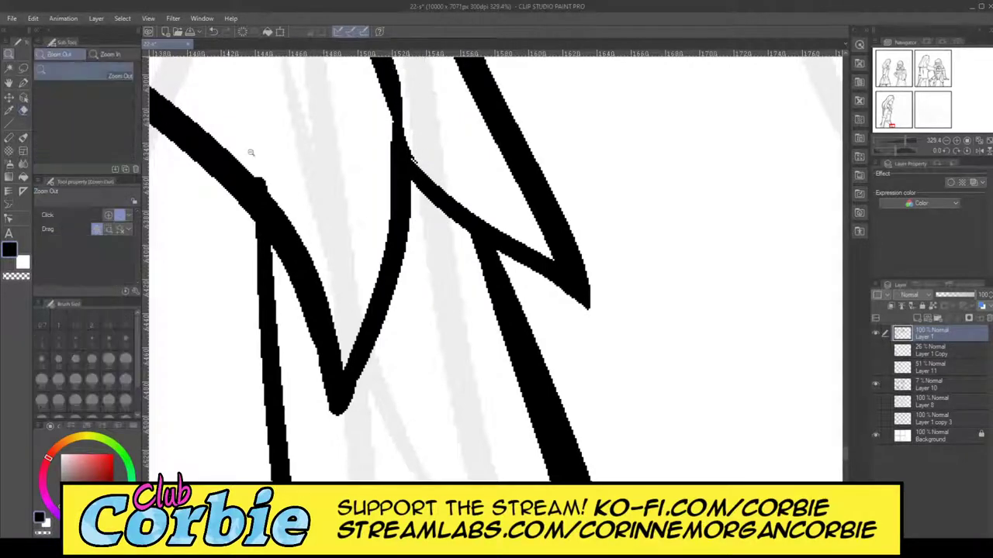
drag(437, 255, 477, 239)
drag(457, 301, 516, 304)
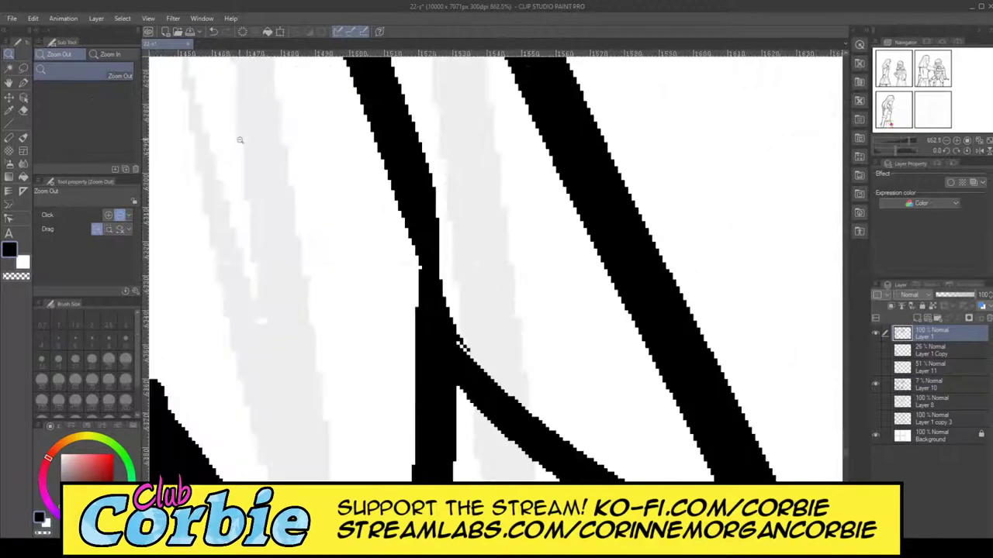
click(23, 83)
drag(415, 223, 431, 307)
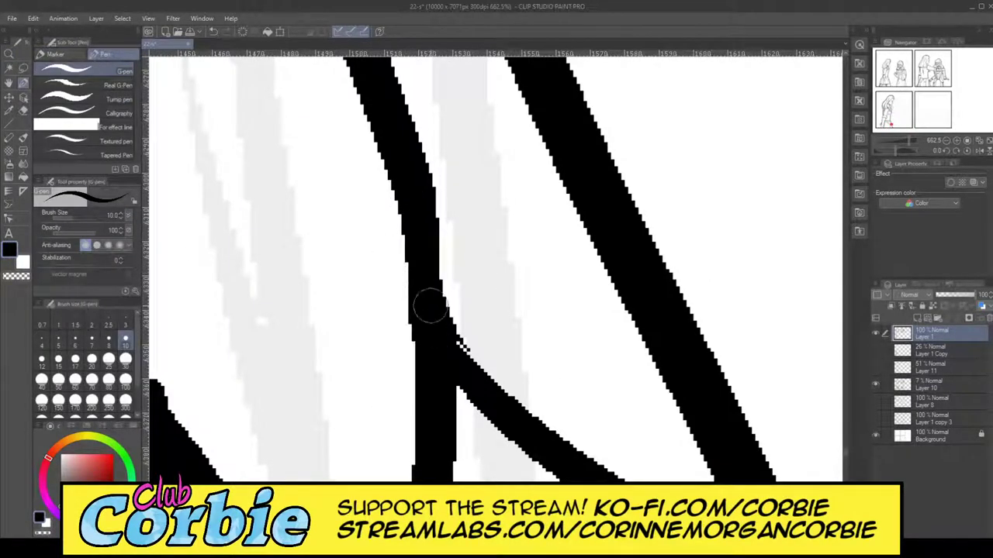
key(ctrl+z)
drag(414, 186, 427, 331)
mouse_move(416, 201)
mouse_down()
mouse_move(440, 319)
mouse_move(462, 376)
mouse_up()
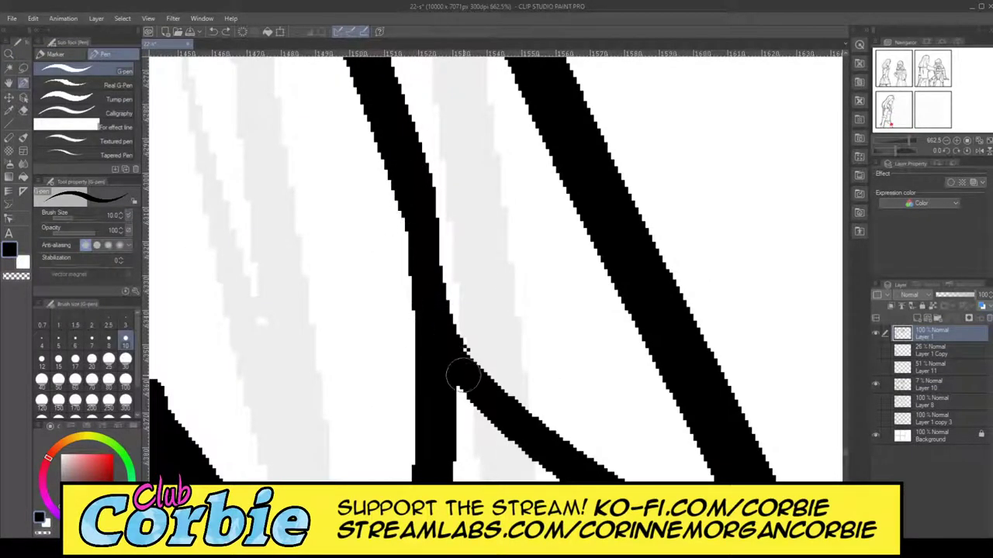
key(ctrl+z)
drag(417, 204, 434, 361)
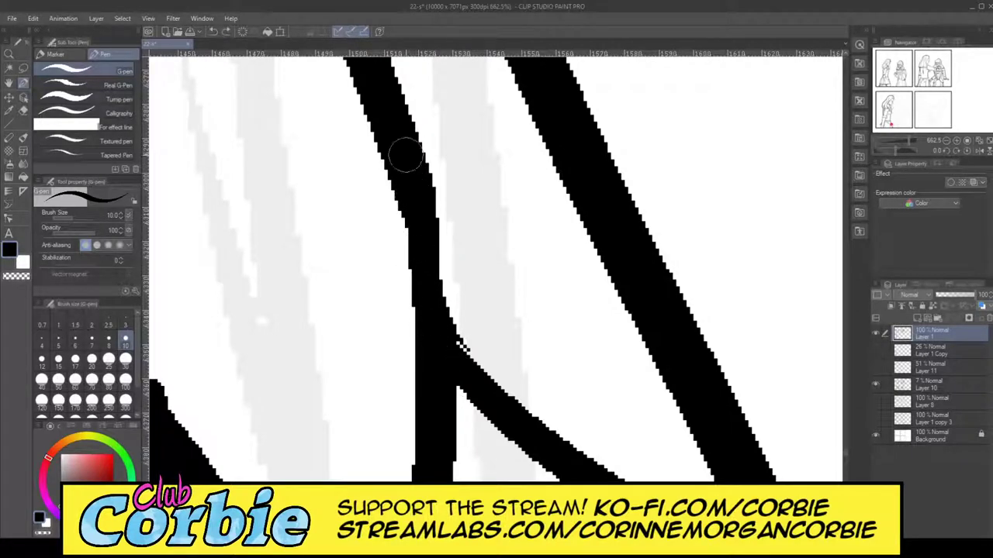
- Erase the spike and protruding corner at the lower right end of the belt
click(9, 55)
drag(403, 291, 369, 308)
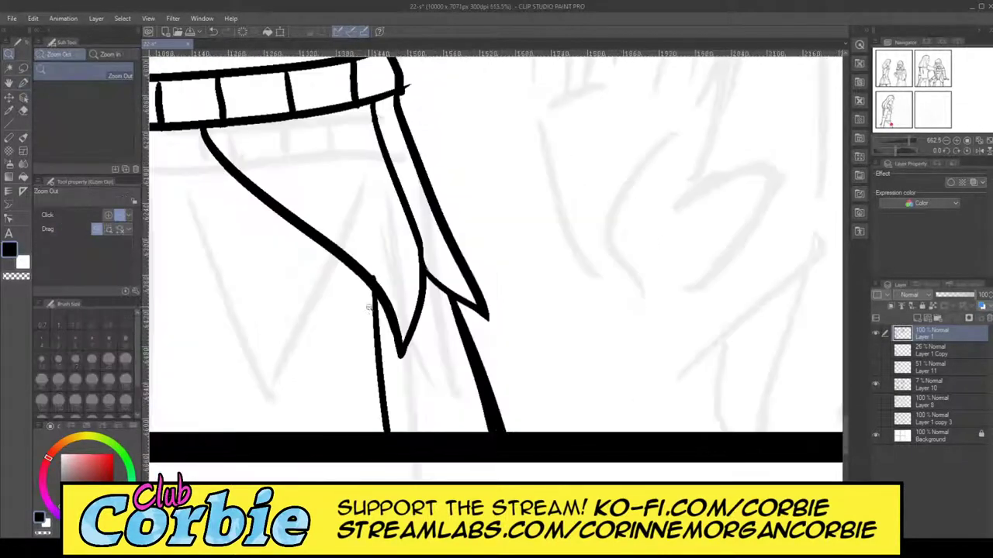
scroll(409, 66, up, 5)
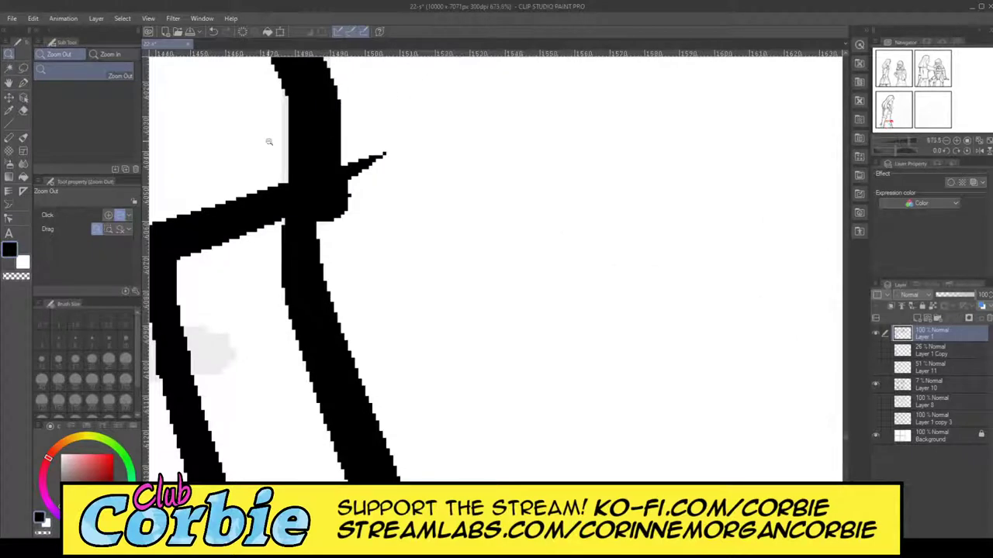
click(23, 111)
mouse_move(369, 149)
mouse_down()
mouse_move(369, 222)
mouse_move(368, 150)
mouse_move(355, 248)
mouse_up()
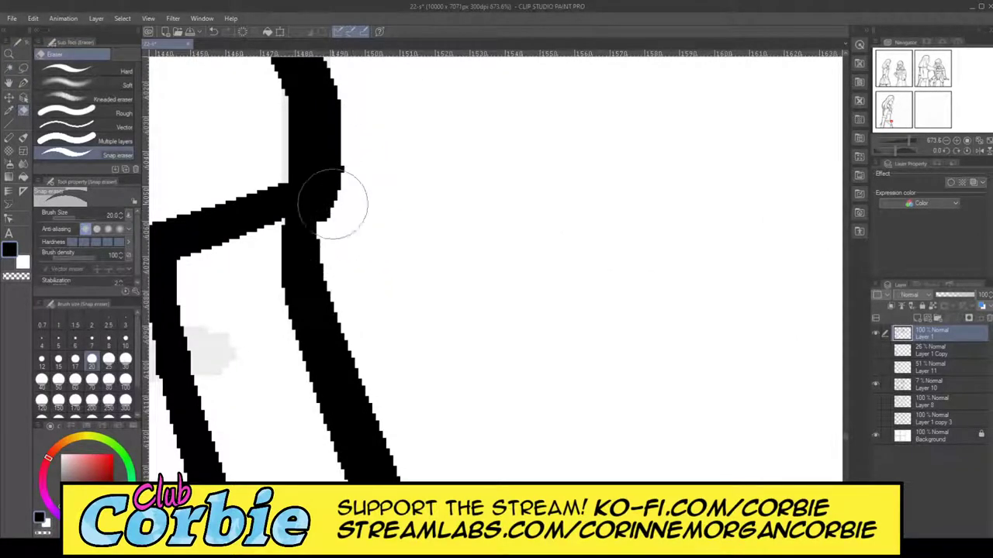
click(10, 54)
mouse_move(502, 245)
mouse_down()
mouse_move(419, 289)
mouse_move(468, 262)
mouse_up()
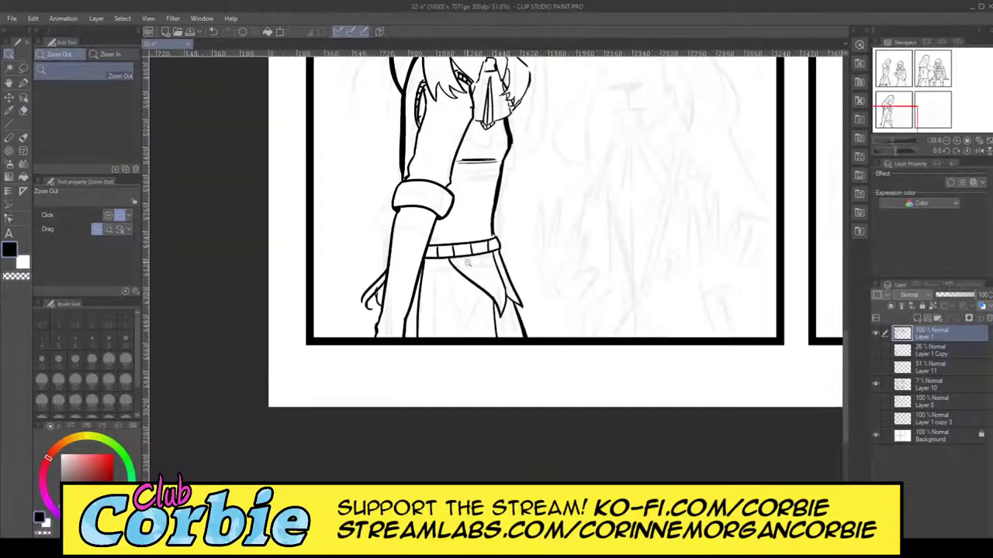
scroll(495, 283, up, 2)
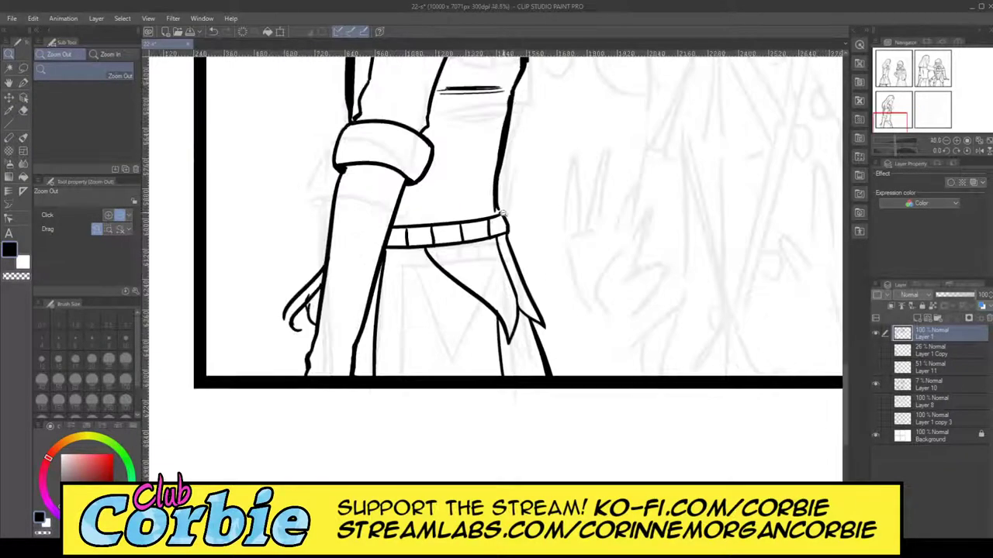
- Erase the spike at the belt's upper front corner and join the torso's front line to the belt with the G-pen
scroll(556, 193, up, 4)
scroll(466, 144, up, 3)
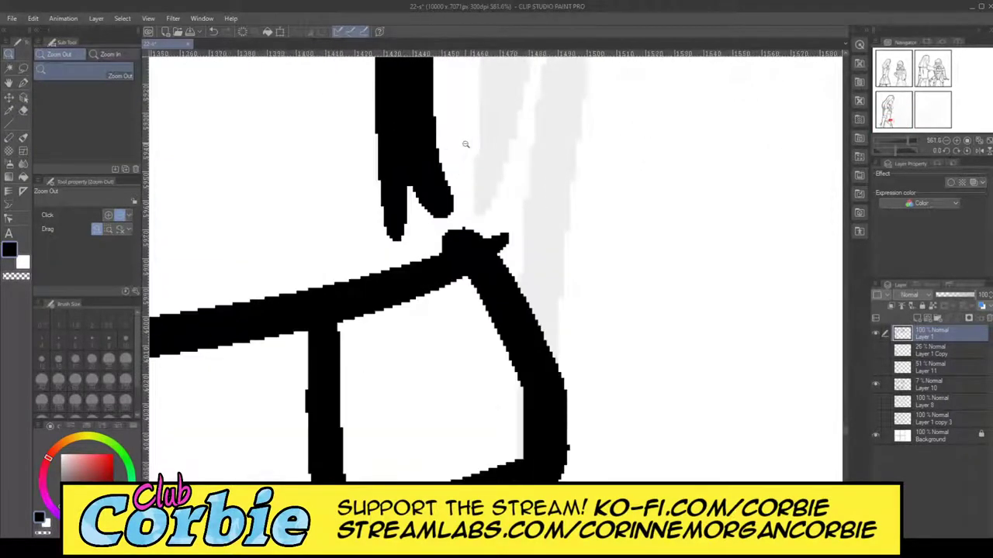
key(e)
drag(514, 204, 538, 259)
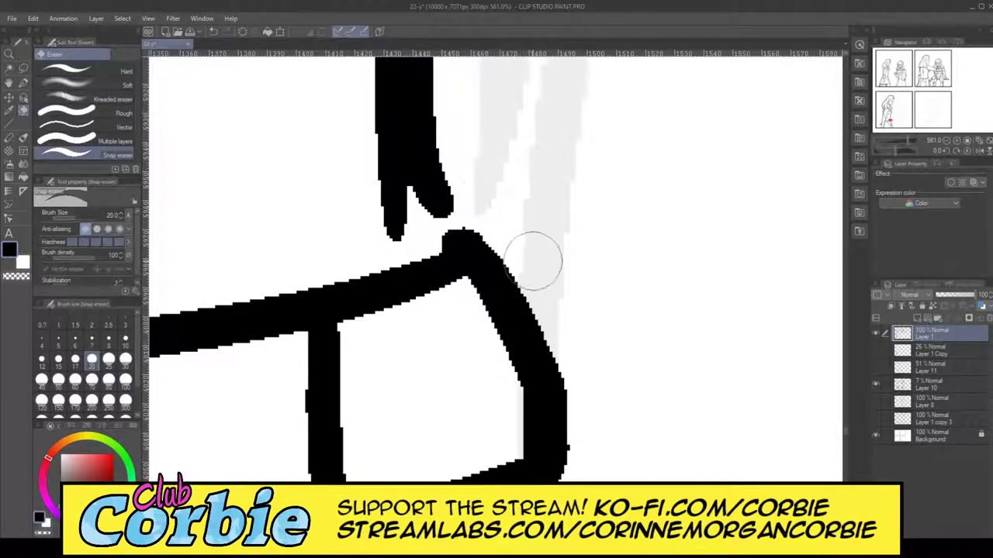
key(p)
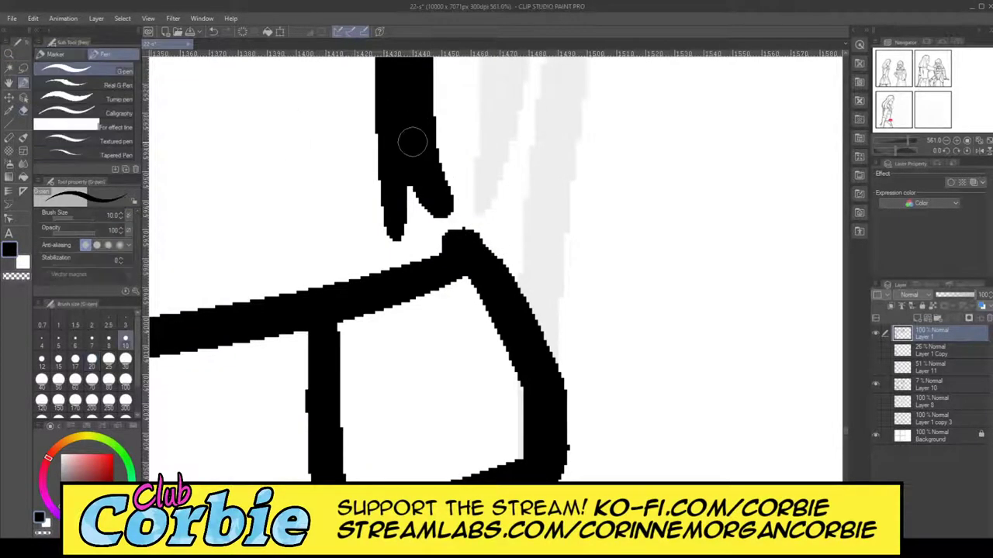
mouse_move(412, 142)
mouse_down()
mouse_move(427, 255)
mouse_move(403, 116)
mouse_move(409, 269)
mouse_move(393, 165)
mouse_move(400, 266)
mouse_move(409, 150)
mouse_move(430, 247)
mouse_move(427, 187)
mouse_move(442, 223)
mouse_move(432, 168)
mouse_move(462, 264)
mouse_up()
- Extend the outer line of the rear flap behind the forearm with the G-pen until it curves into the inner line's hooked tip
click(9, 54)
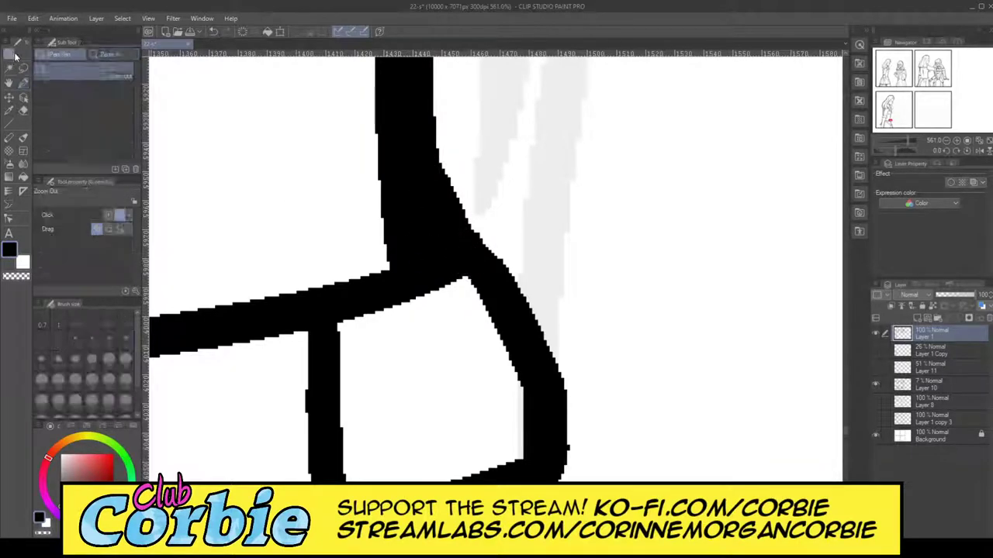
click(456, 231)
click(460, 235)
click(466, 237)
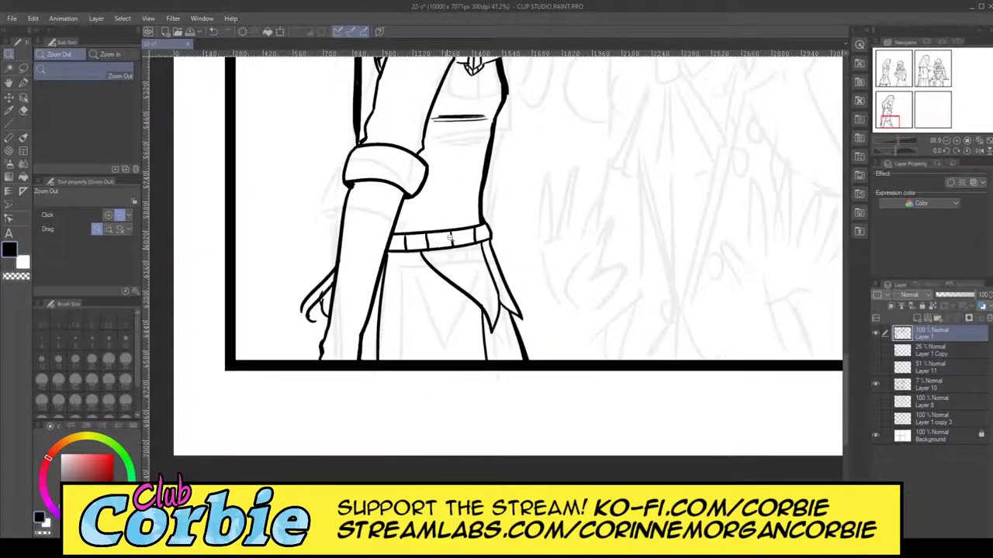
click(465, 236)
scroll(392, 280, up, 5)
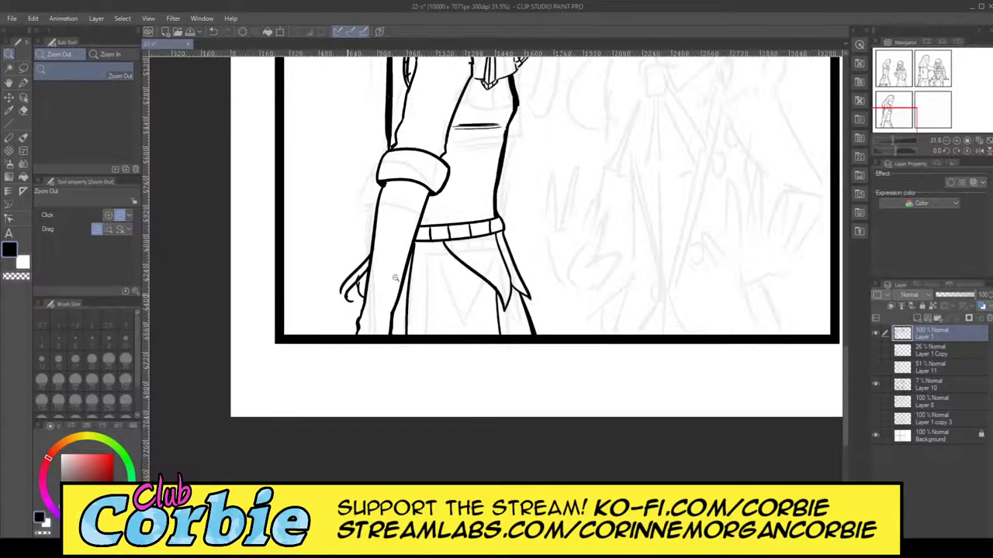
scroll(407, 267, up, 2)
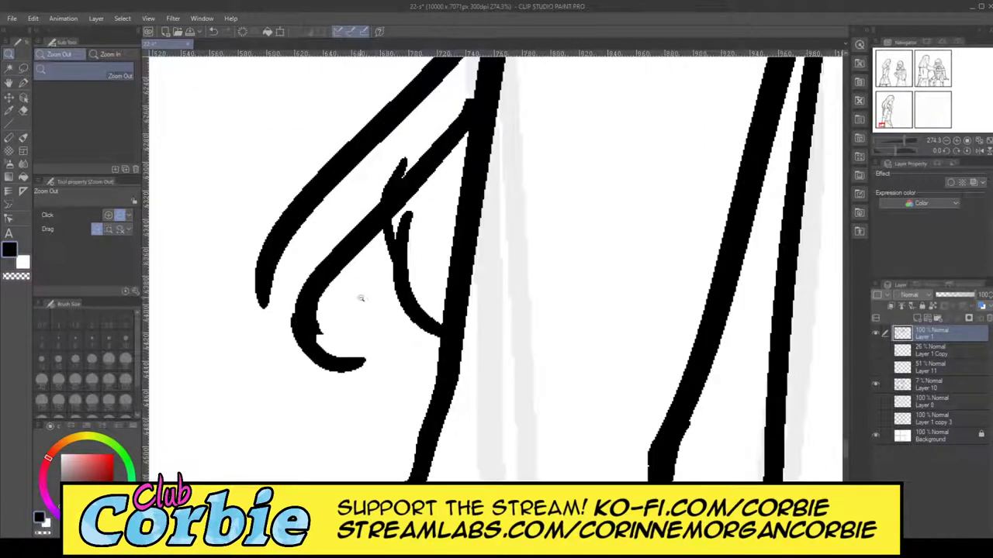
scroll(353, 296, up, 1)
click(24, 83)
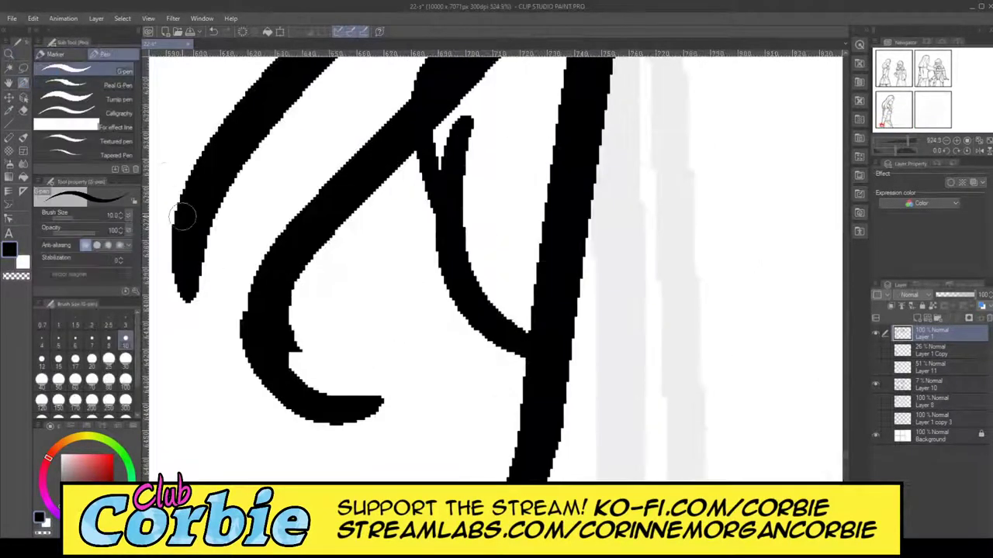
mouse_move(189, 190)
mouse_down()
mouse_move(183, 278)
mouse_move(242, 363)
mouse_up()
key(ctrl+z)
mouse_move(201, 221)
mouse_down()
mouse_move(222, 346)
mouse_move(274, 407)
mouse_move(329, 420)
mouse_up()
mouse_move(244, 392)
mouse_down()
mouse_move(199, 225)
mouse_move(246, 394)
mouse_up()
key(ctrl+z)
mouse_move(197, 212)
mouse_down()
mouse_move(206, 346)
mouse_move(245, 389)
mouse_move(329, 417)
mouse_move(201, 321)
mouse_move(187, 270)
mouse_move(192, 222)
mouse_move(176, 289)
mouse_move(217, 375)
mouse_move(251, 407)
mouse_move(305, 422)
mouse_move(360, 414)
mouse_up()
- Erase the bump inside the rear flap's hooked tip and the stub beside the short curved line next to the forearm
click(23, 110)
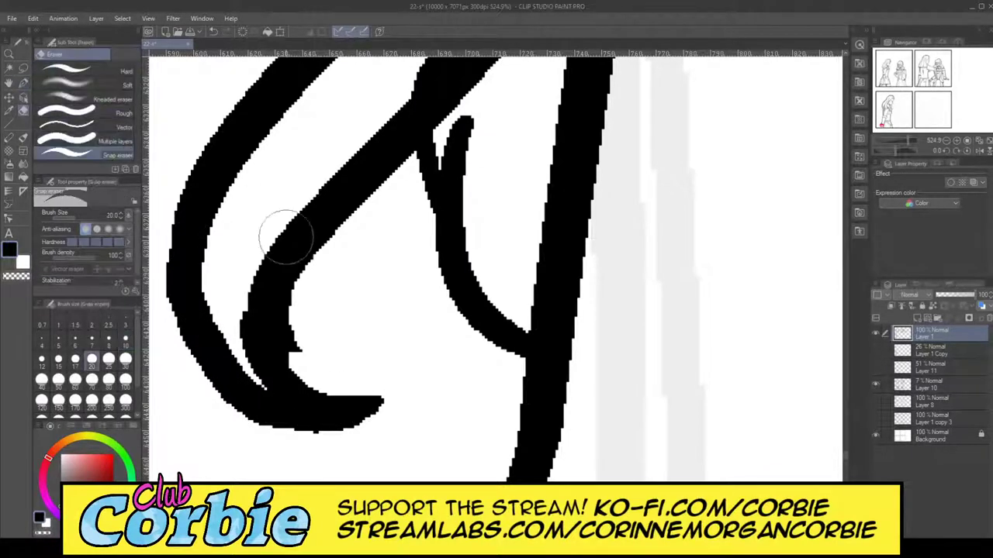
drag(317, 288, 314, 348)
mouse_move(488, 129)
mouse_down()
mouse_move(466, 169)
mouse_move(487, 250)
mouse_move(478, 121)
mouse_move(460, 153)
mouse_move(476, 258)
mouse_move(466, 124)
mouse_up()
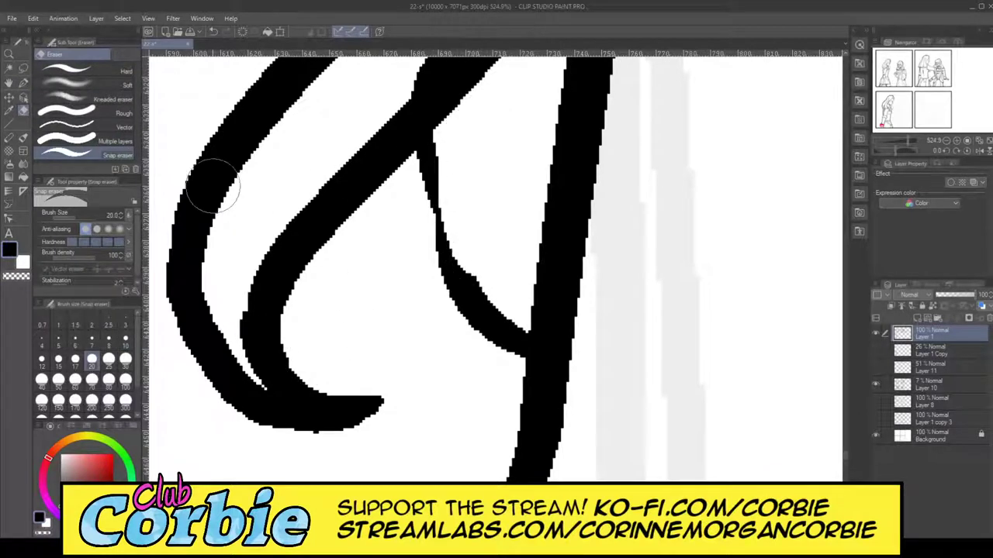
- Thicken the short curved line between the rear flap and the forearm with the G-pen
click(24, 82)
mouse_move(410, 149)
mouse_down()
mouse_move(477, 315)
mouse_move(525, 366)
mouse_move(414, 228)
mouse_move(408, 129)
mouse_move(451, 253)
mouse_move(547, 360)
mouse_move(438, 222)
mouse_move(414, 133)
mouse_up()
mouse_move(532, 358)
mouse_down()
mouse_move(461, 306)
mouse_move(424, 227)
mouse_up()
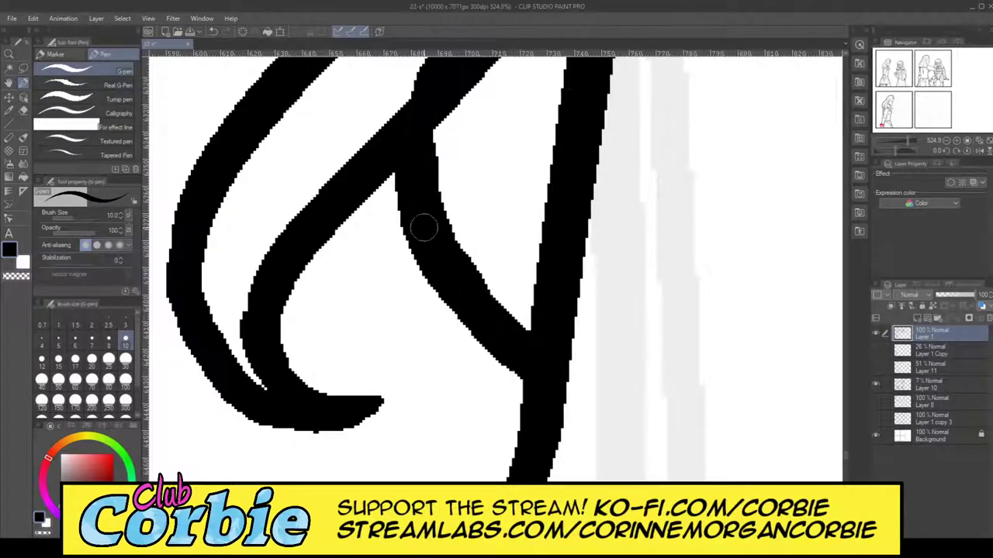
- Erase the spur protruding above the rear flap's inner line so its upper edge runs smoothly
click(9, 53)
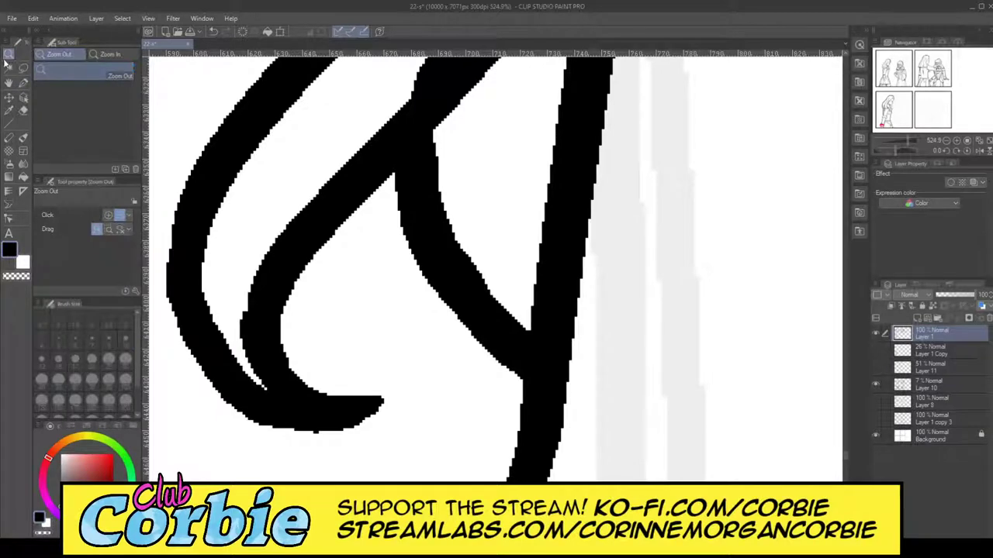
drag(322, 347, 406, 270)
scroll(333, 222, up, 2)
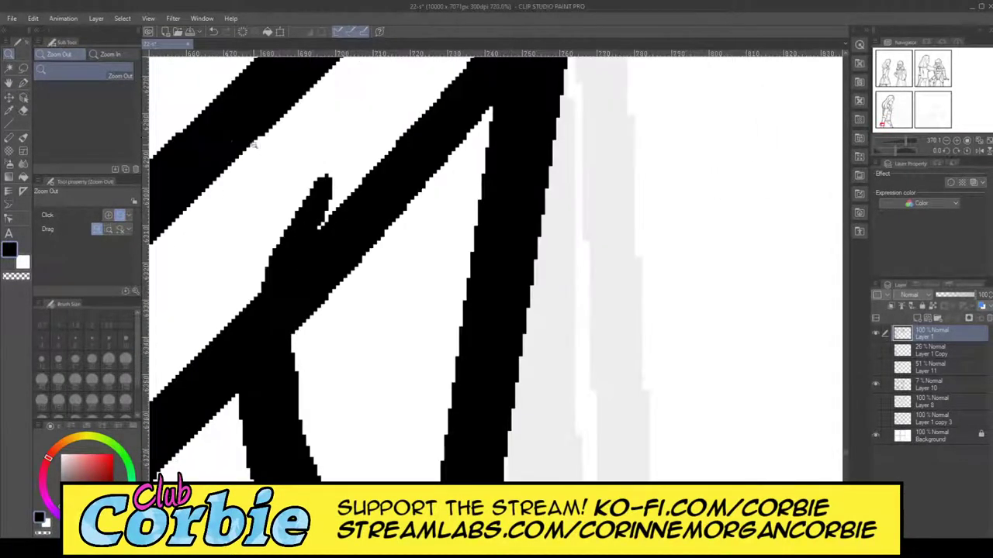
click(24, 110)
drag(220, 250, 315, 153)
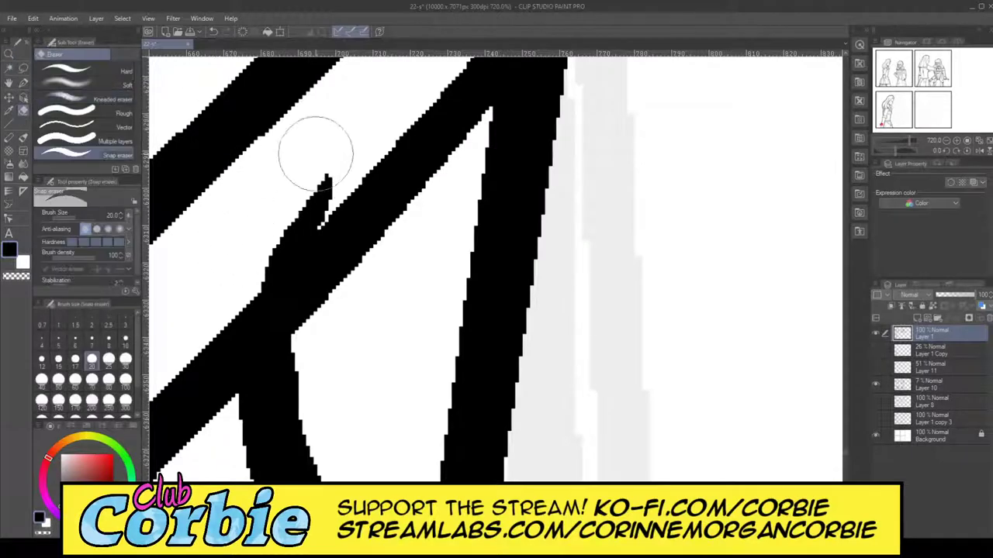
drag(215, 274, 355, 143)
drag(222, 284, 309, 204)
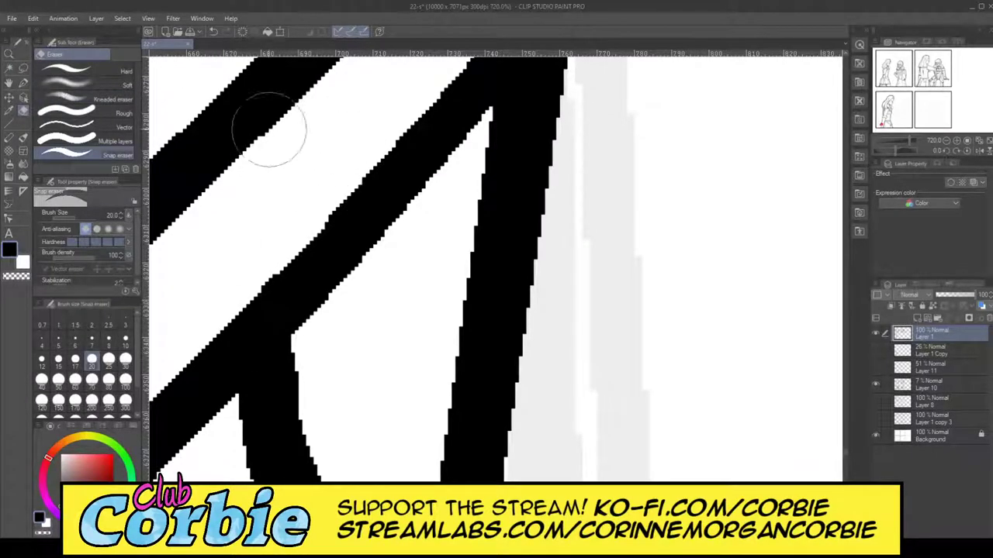
- Examine the whole lower comic panel and the character's figure for remaining line flaws
click(9, 56)
drag(359, 329, 225, 383)
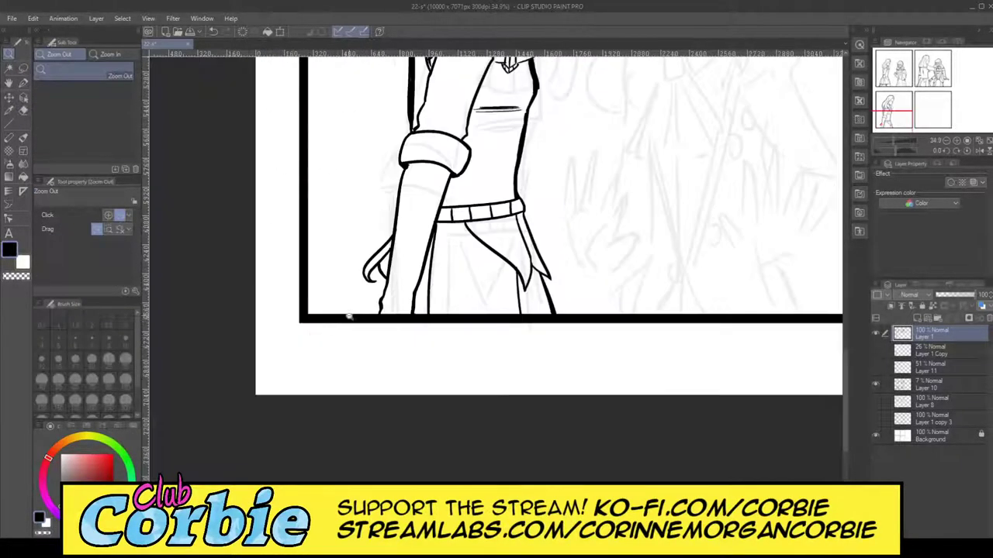
drag(471, 227, 318, 309)
drag(521, 128, 560, 110)
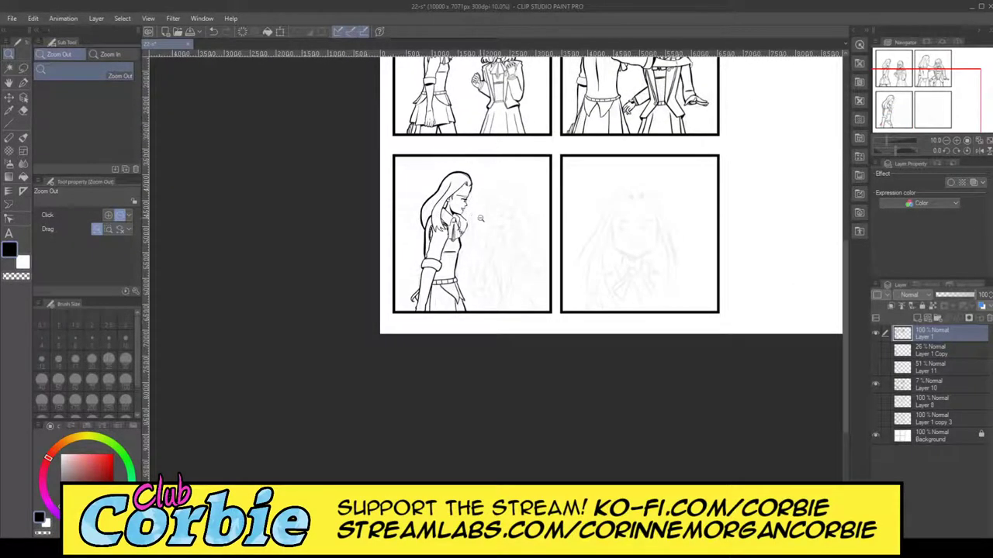
click(477, 246)
scroll(465, 264, up, 3)
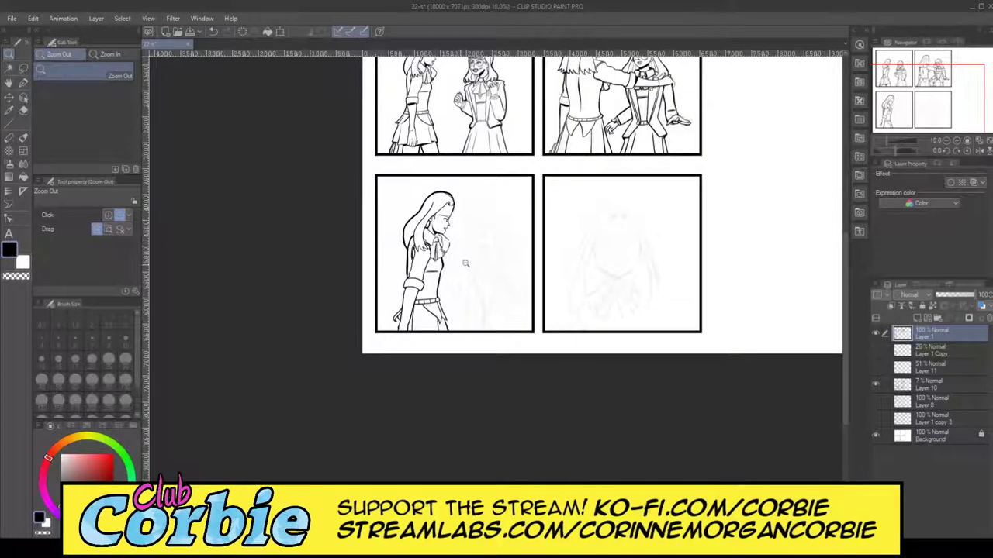
scroll(466, 264, up, 2)
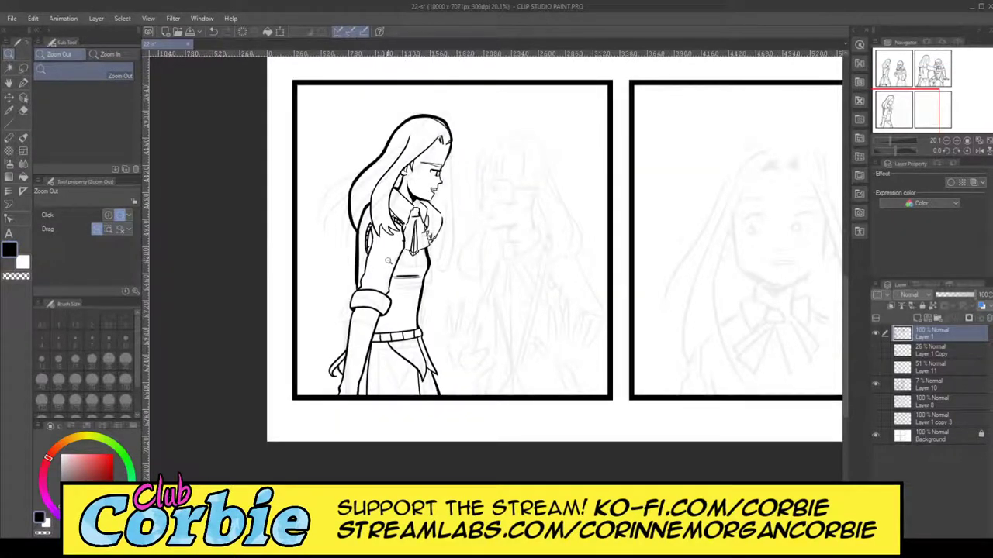
scroll(393, 256, up, 3)
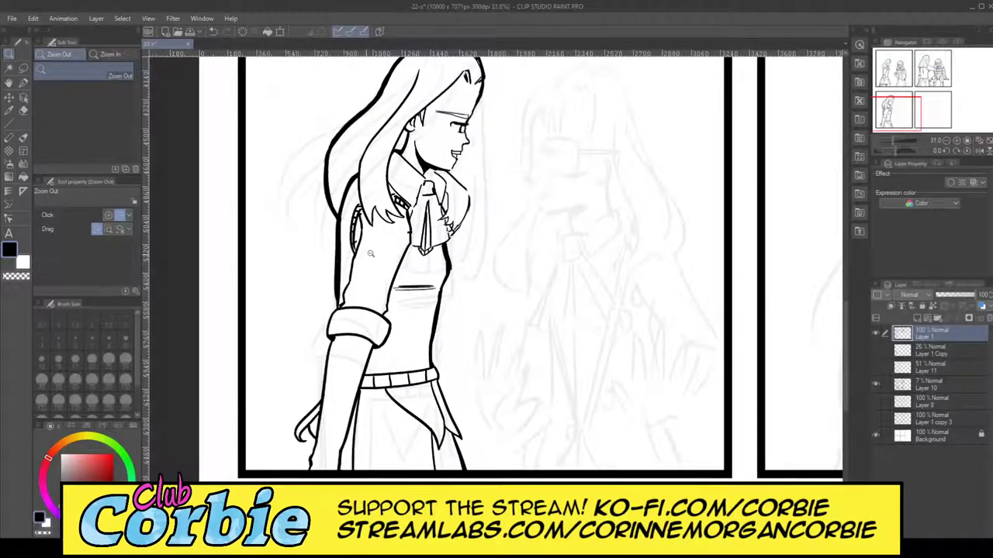
- Erase the stub inside the armhole trim and the tapered lower end of the trim's inner line
scroll(370, 254, up, 4)
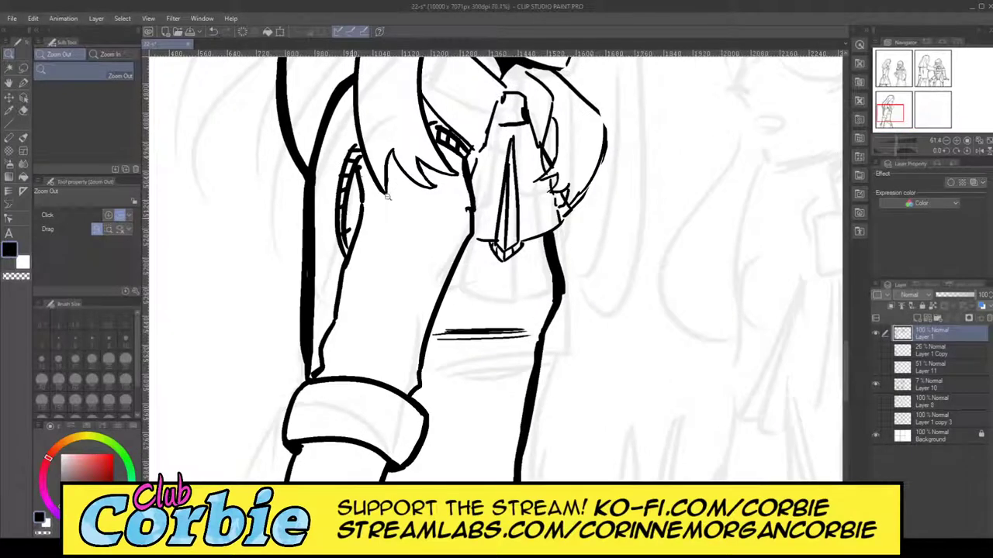
scroll(372, 210, up, 5)
scroll(378, 208, up, 1)
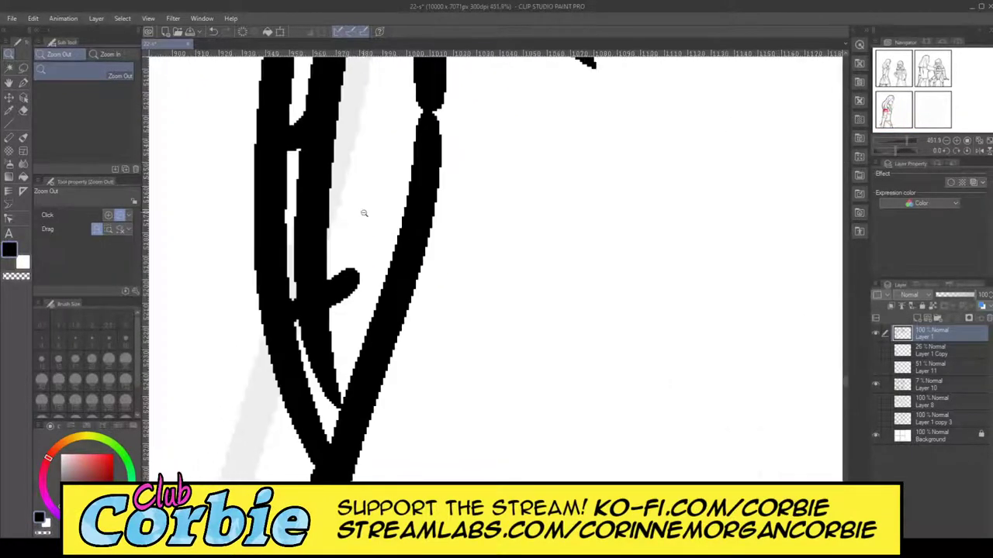
click(24, 111)
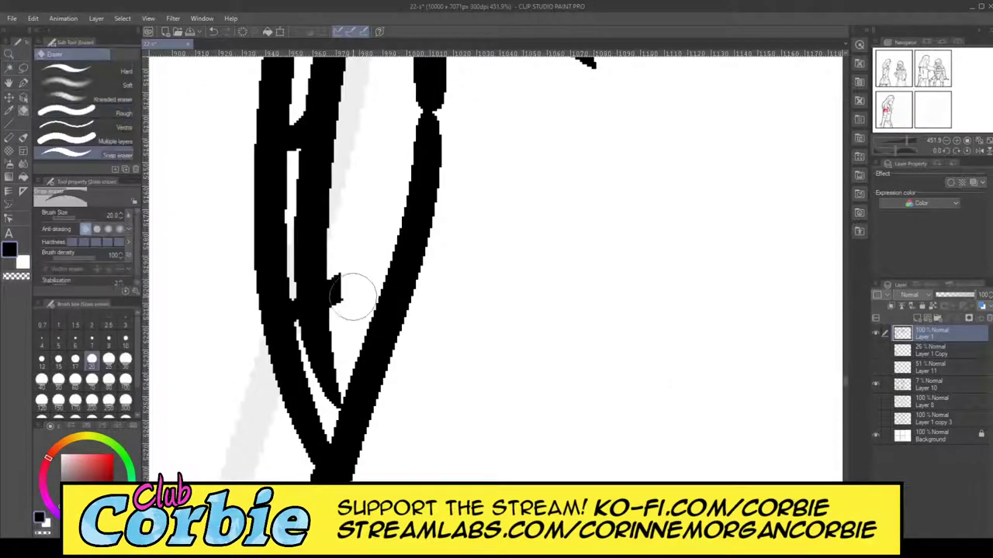
drag(341, 318, 320, 421)
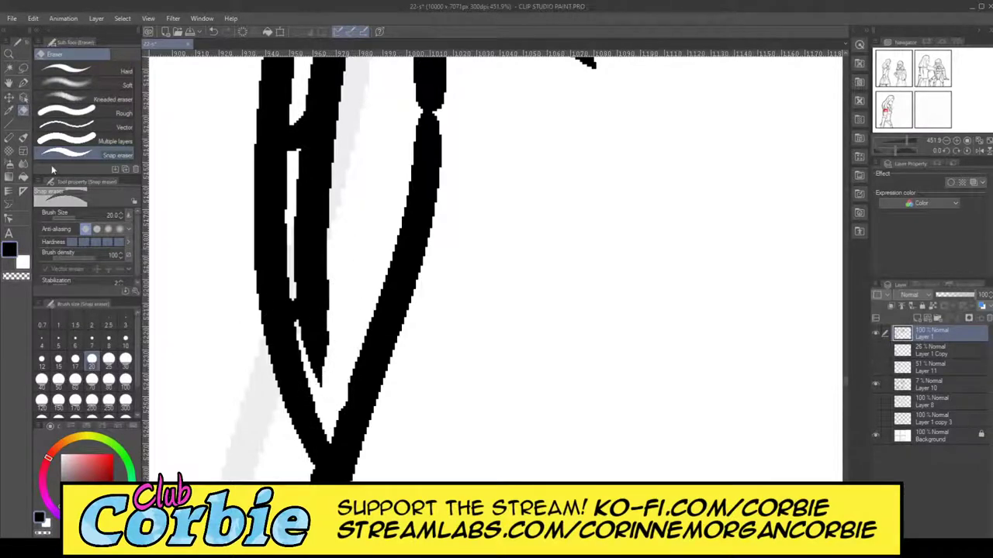
- Redraw the lower end of the armhole trim's inner line with the G-pen so it meets the sleeve line in a point
click(21, 84)
drag(302, 314, 332, 431)
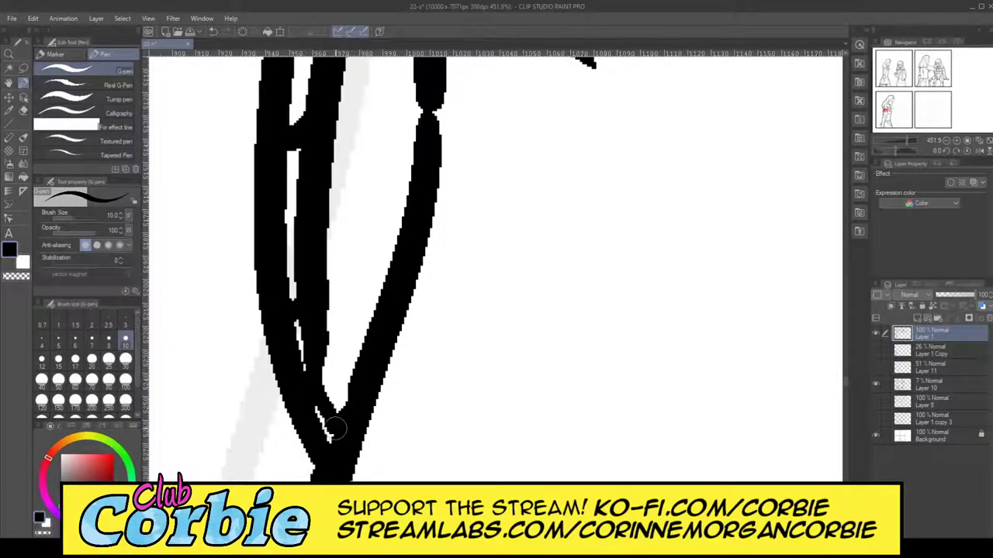
key(ctrl+z)
drag(319, 328, 341, 419)
key(ctrl+z)
drag(307, 310, 342, 424)
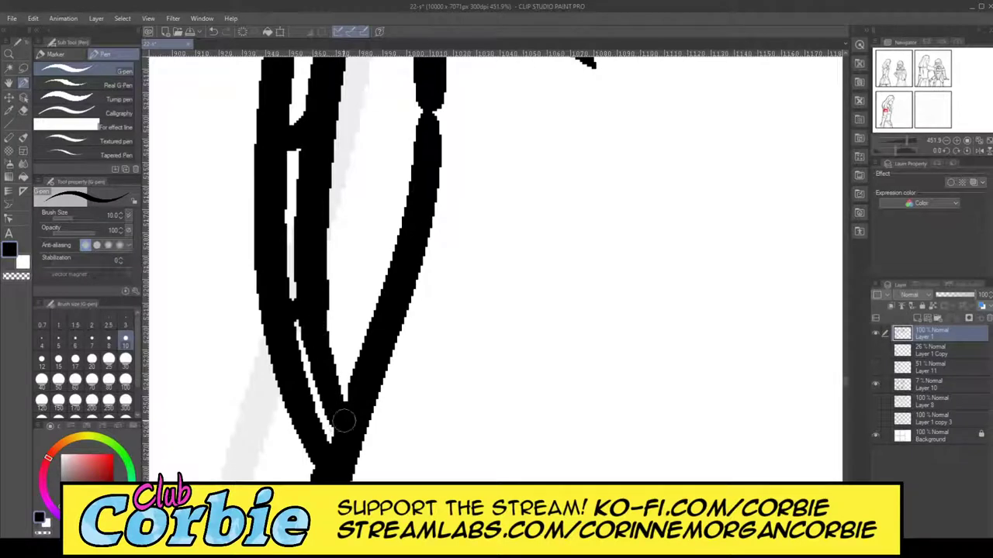
- Bridge the pinched gap in the sleeve line beside the armhole trim with a G-pen stroke
mouse_move(421, 153)
mouse_down()
mouse_move(427, 74)
mouse_move(418, 160)
mouse_up()
key(ctrl+z)
drag(436, 73, 423, 188)
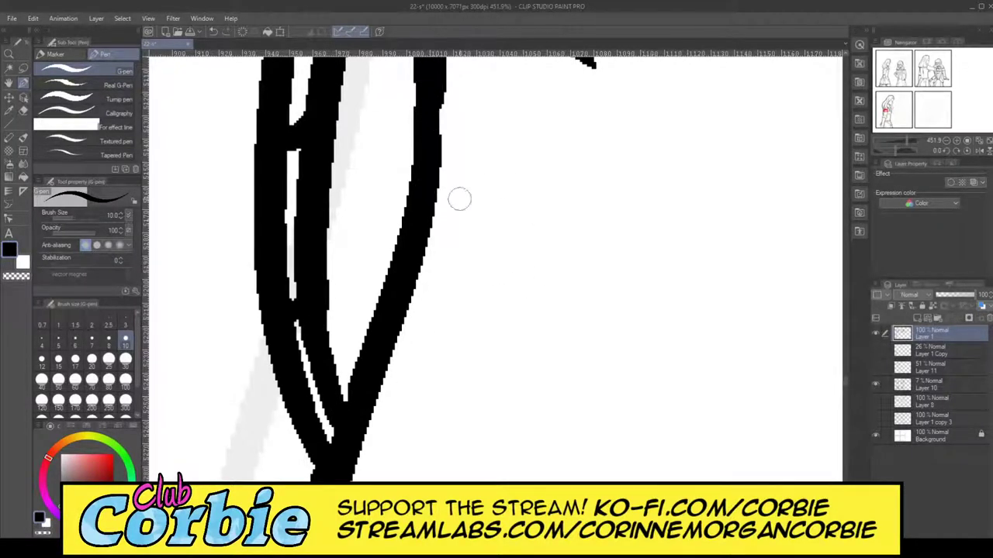
- Erase the rounded stub atop the sleeve line and the bumps along the trim's outer edge, and extend the trim lines to the hair strand
drag(848, 384, 845, 377)
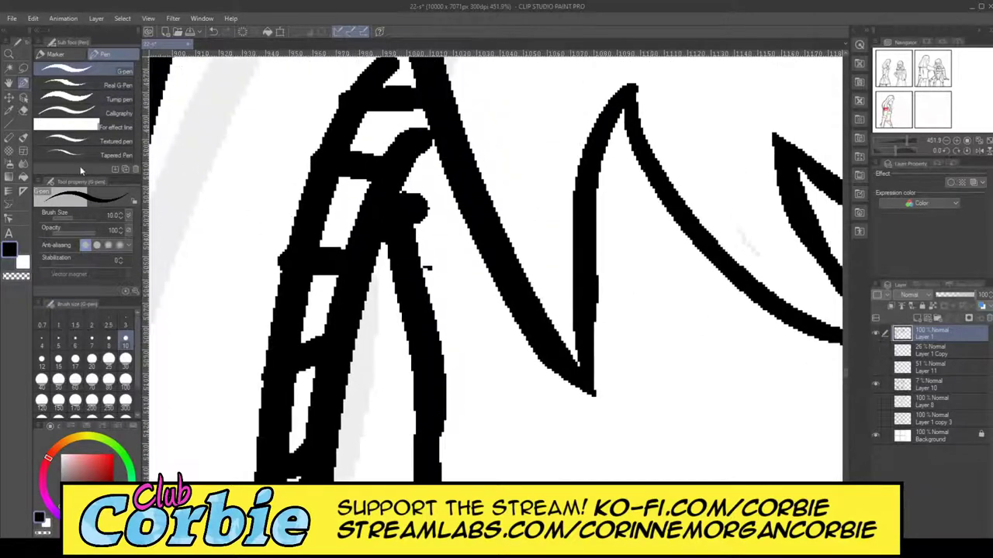
click(22, 110)
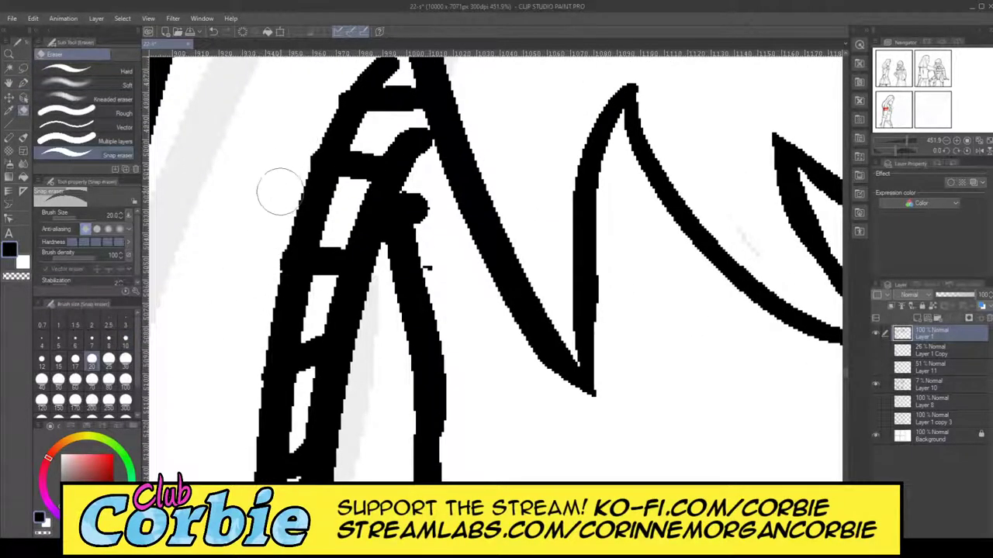
mouse_move(409, 213)
mouse_down()
mouse_move(430, 234)
mouse_move(422, 199)
mouse_move(443, 299)
mouse_up()
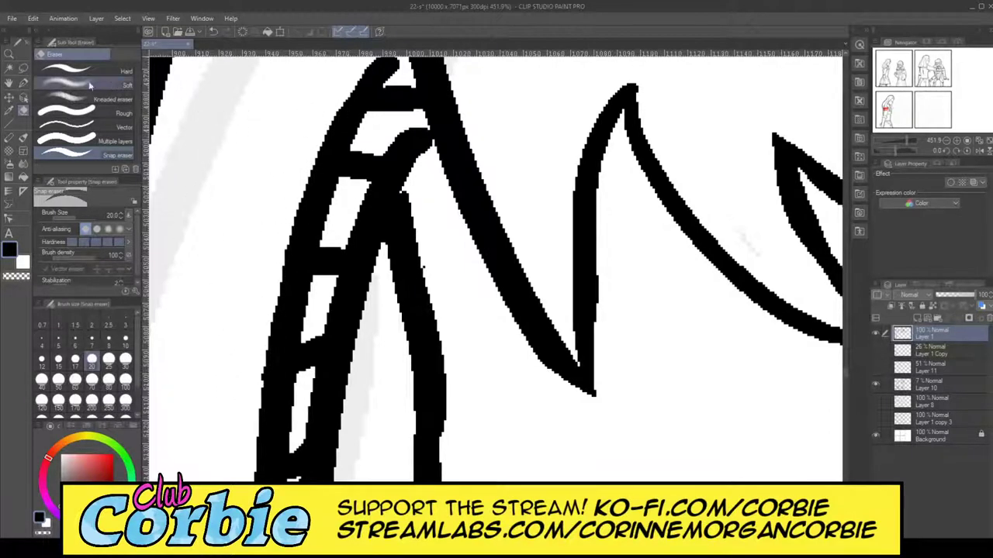
click(22, 83)
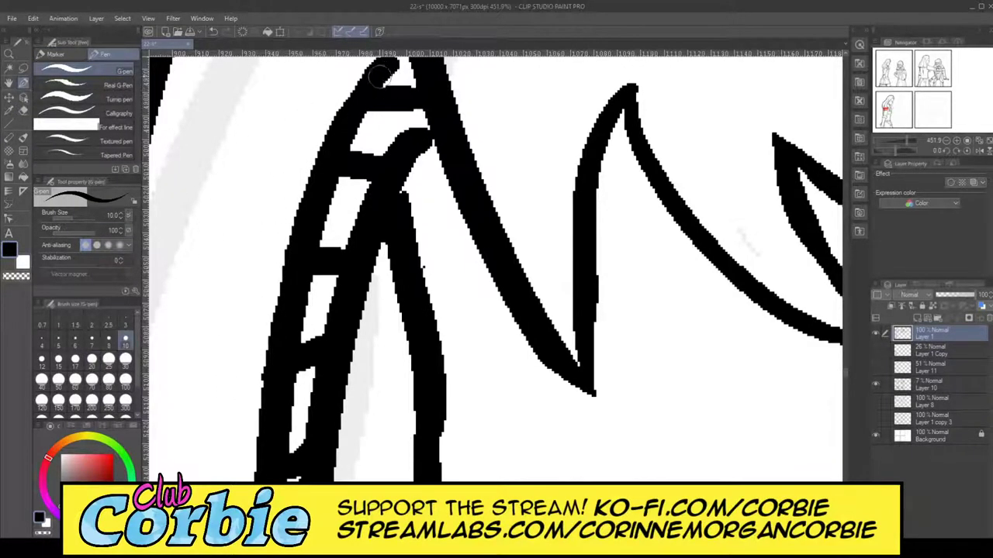
drag(419, 125, 407, 139)
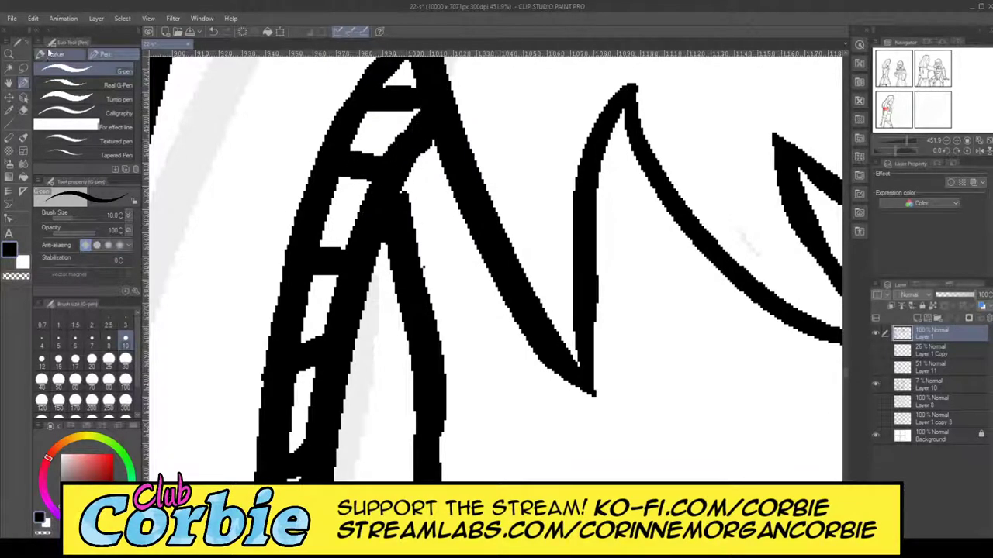
- Erase the small spur sticking out of the sleeve's front line beside the necktie
click(8, 54)
drag(344, 209, 266, 228)
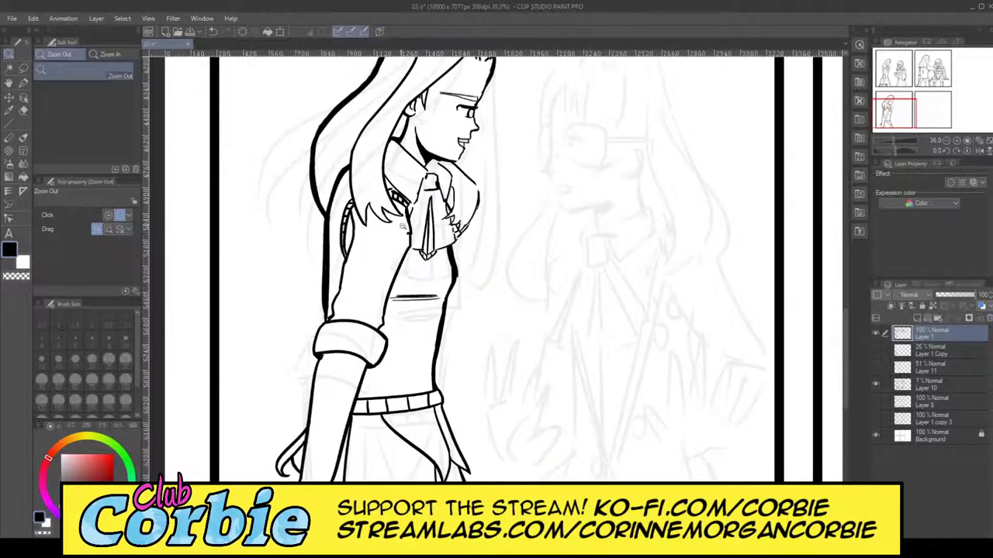
scroll(429, 225, up, 8)
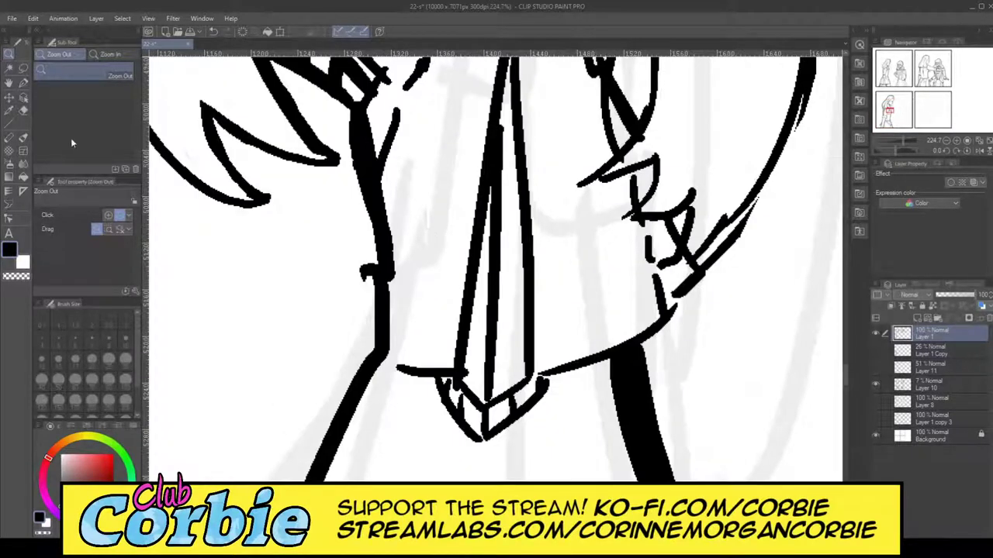
click(25, 111)
drag(356, 231, 355, 239)
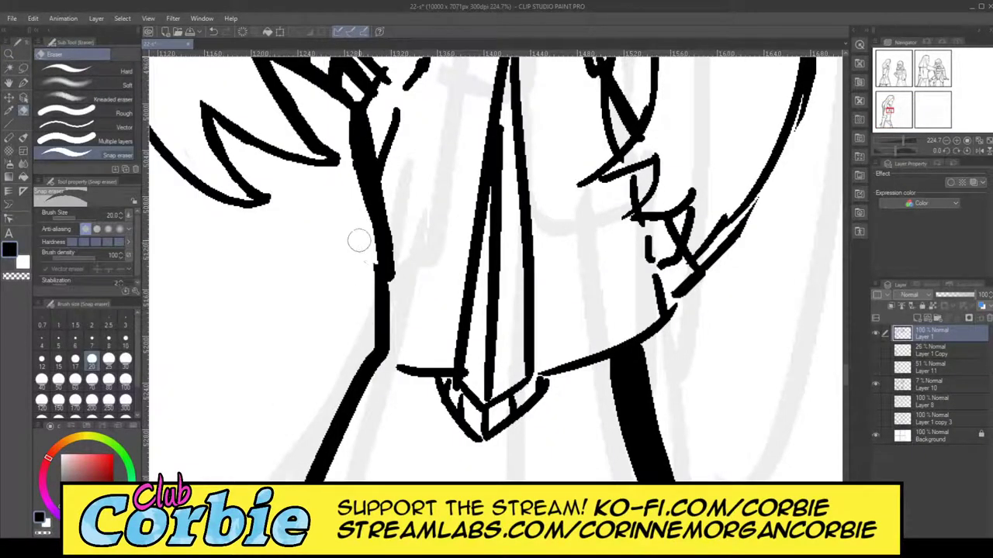
- Thicken the torso's side line below the armhole trim with the G-pen and erase along its inner edge to smooth the curve
click(23, 82)
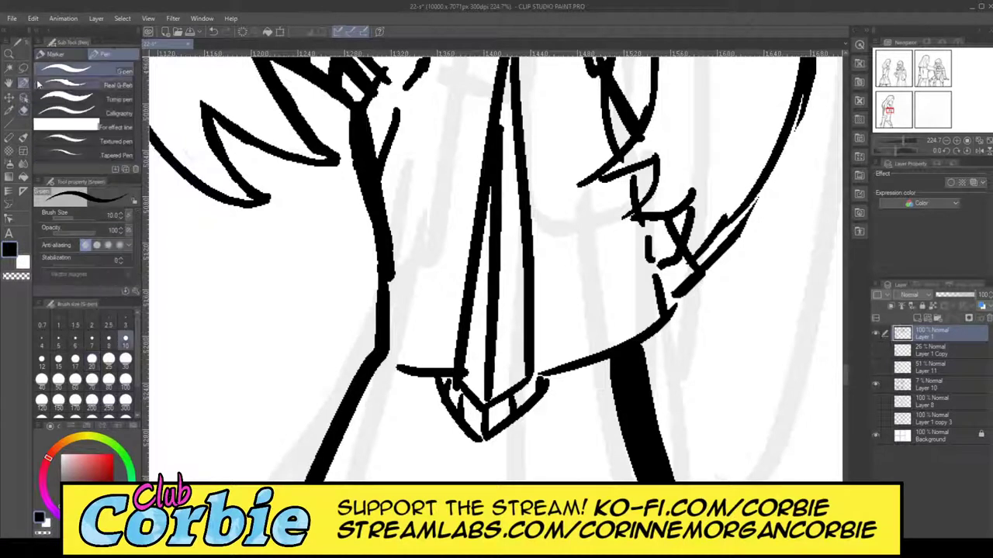
mouse_move(367, 194)
mouse_down()
mouse_move(375, 338)
mouse_move(378, 263)
mouse_up()
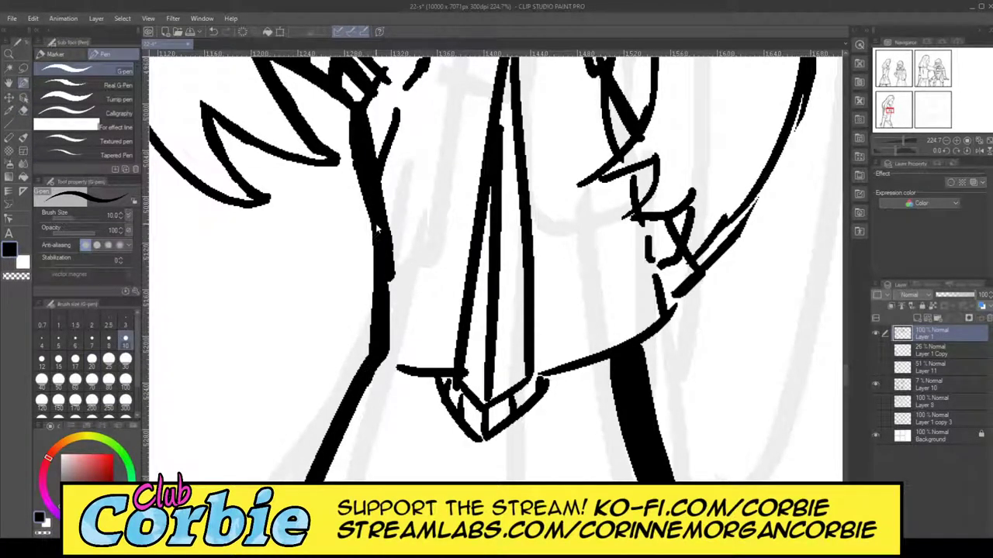
key(ctrl+z)
drag(373, 207, 361, 379)
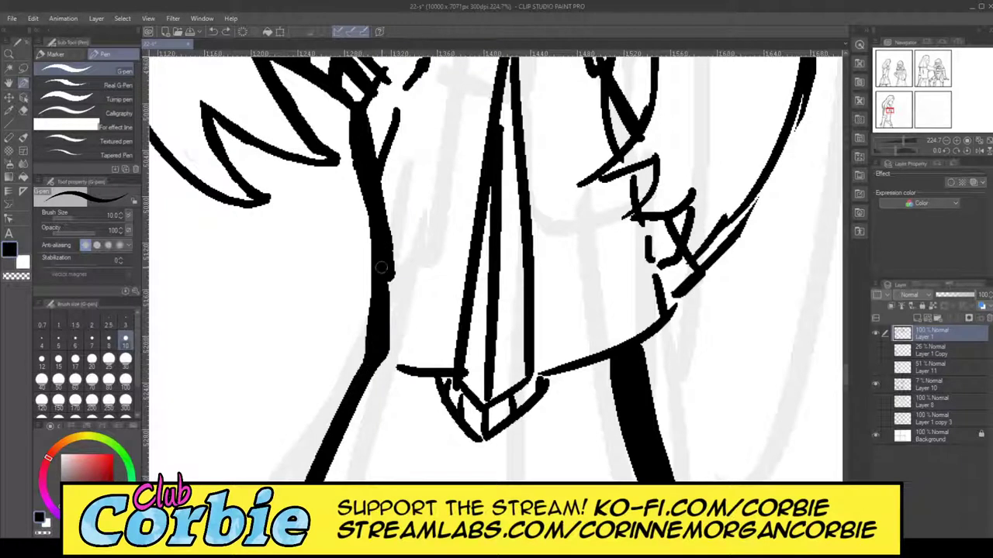
drag(382, 266, 355, 385)
key(e)
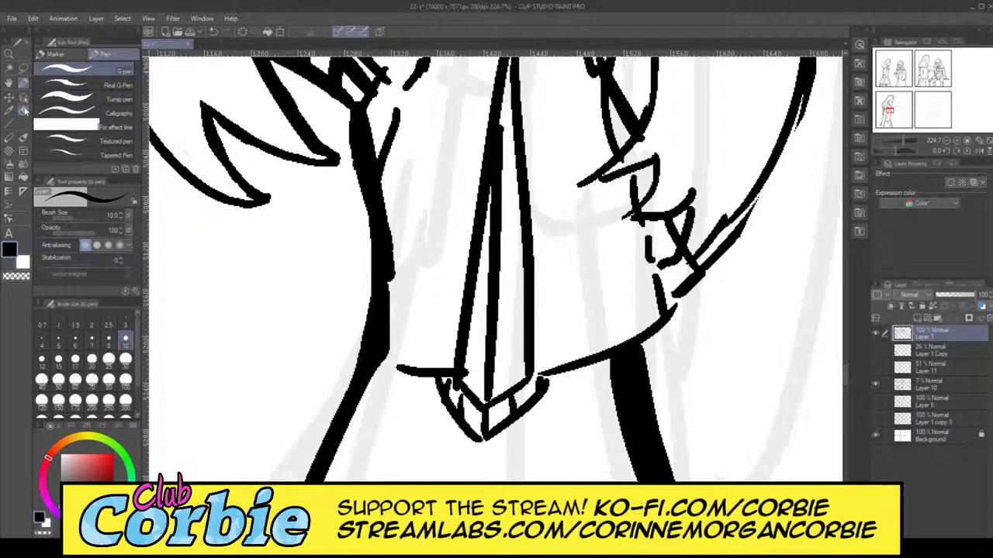
mouse_move(390, 203)
mouse_down()
mouse_move(398, 342)
mouse_move(395, 300)
mouse_move(375, 409)
mouse_up()
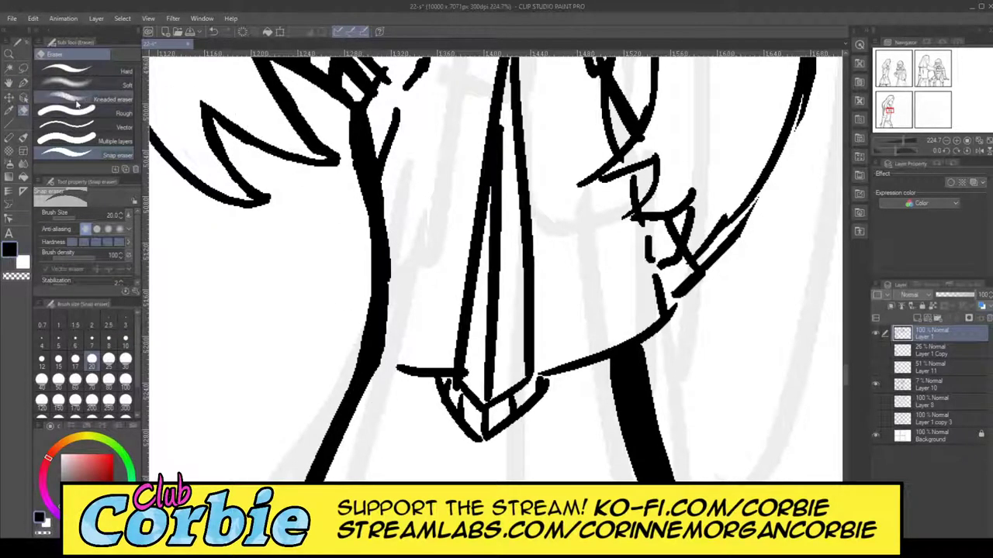
- Join the shirt hem to the torso's side line and the necktie with the G-pen, erasing the overshoot inside the tie
key(p)
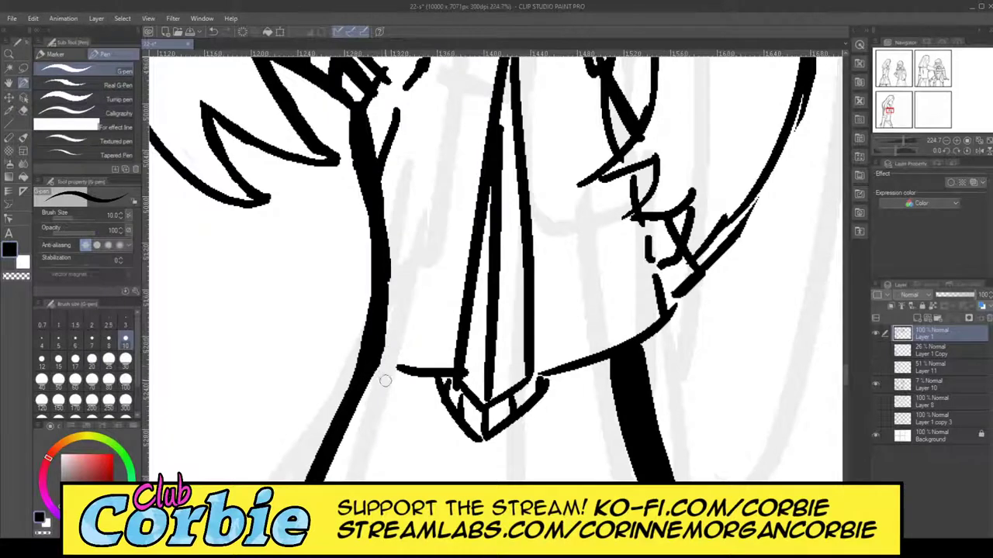
drag(381, 365, 461, 369)
key(ctrl+z)
key(ctrl+z)
drag(380, 359, 459, 370)
key(ctrl+z)
drag(376, 365, 456, 371)
drag(377, 354, 469, 363)
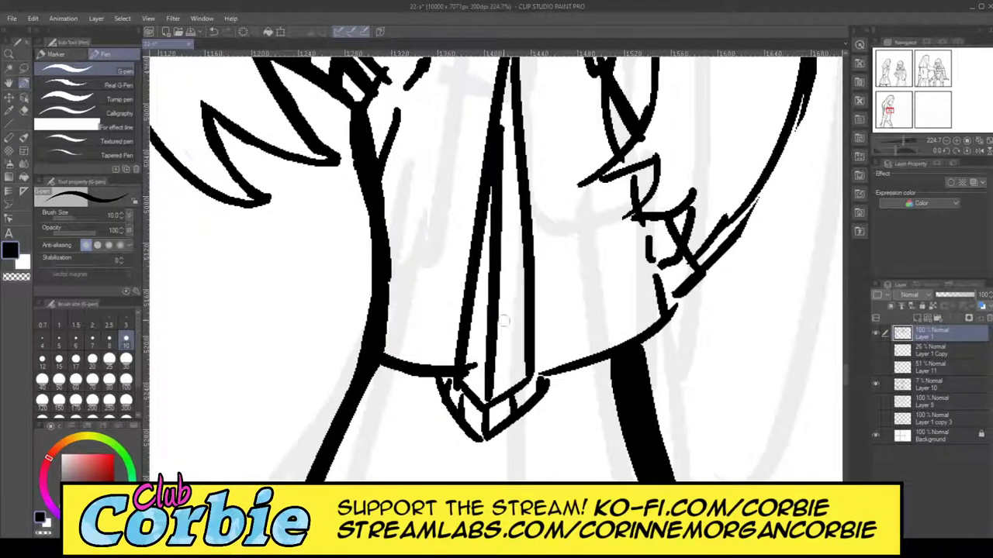
key(ctrl+z)
click(25, 111)
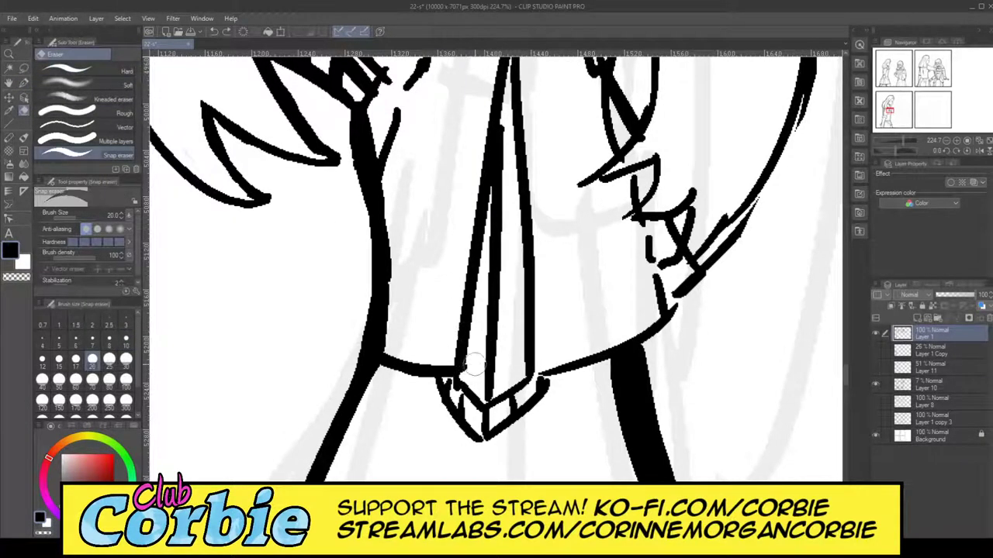
click(25, 84)
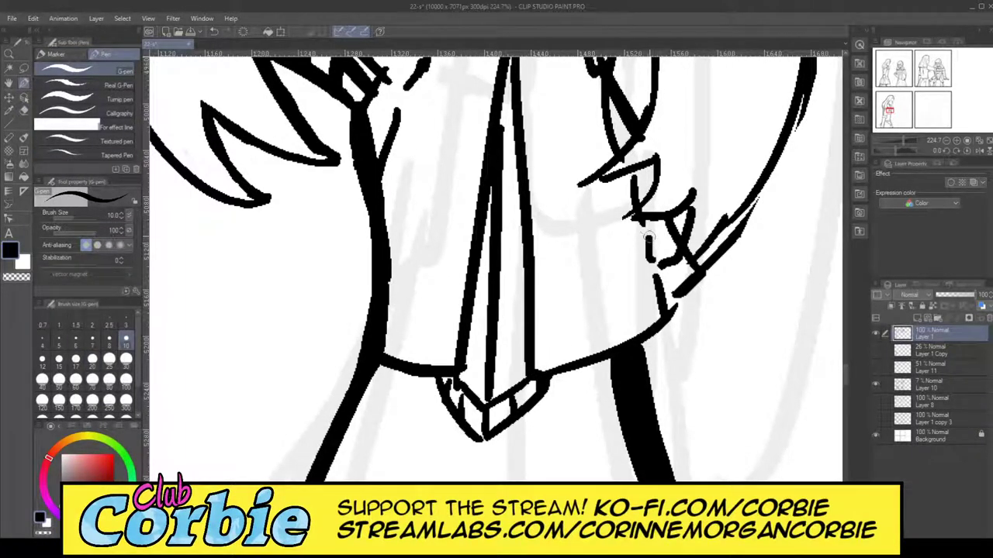
- Erase the stub and the crossing line ends at the topmost jagged point beside the torso with the Snap eraser
click(10, 55)
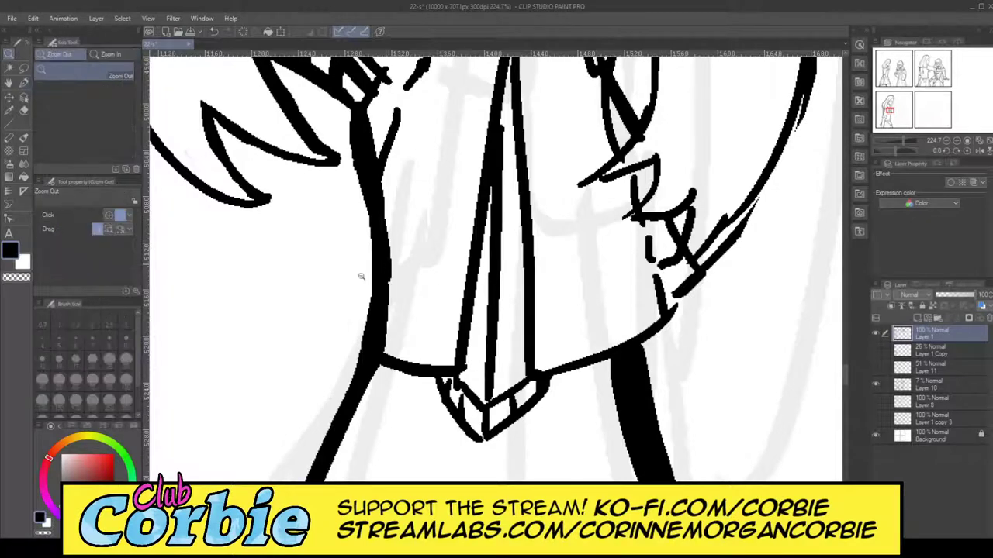
drag(389, 240, 349, 233)
drag(439, 197, 462, 243)
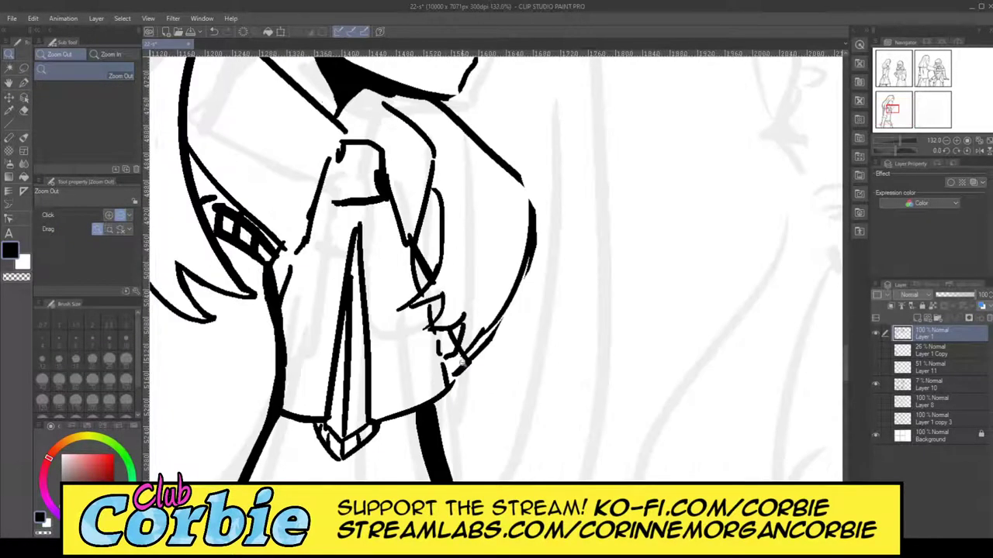
scroll(495, 355, up, 3)
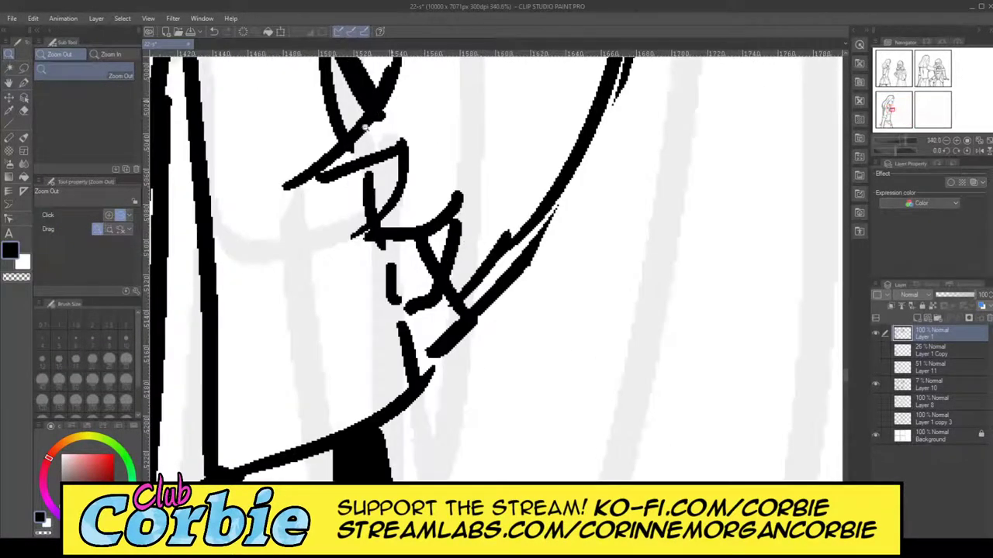
scroll(366, 126, down, 4)
scroll(421, 83, up, 4)
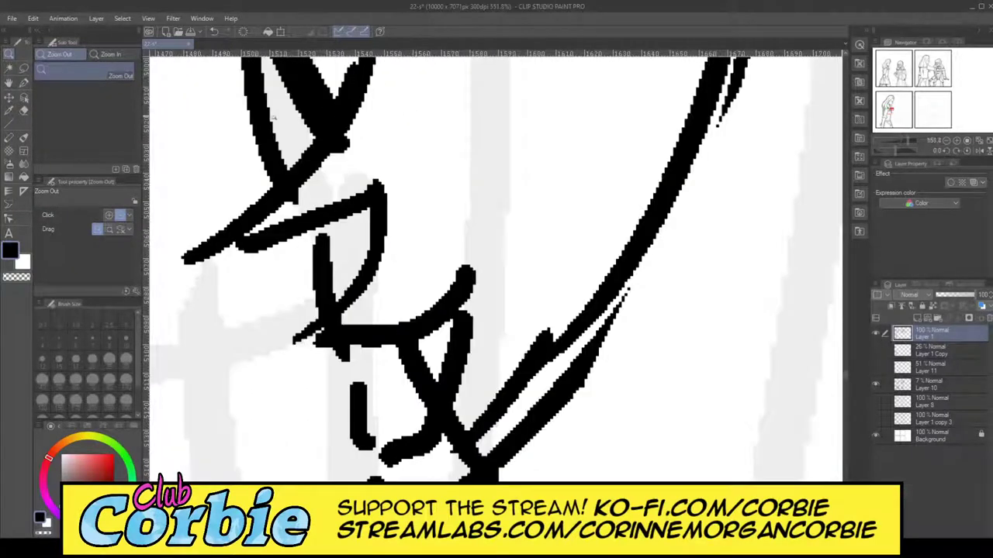
click(24, 110)
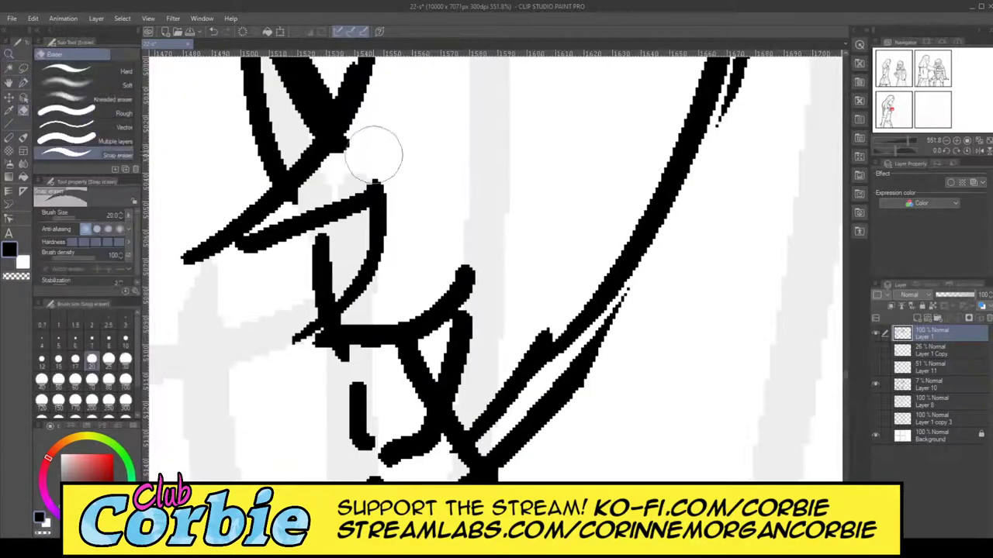
mouse_move(349, 153)
mouse_down()
mouse_move(262, 223)
mouse_move(176, 254)
mouse_move(319, 192)
mouse_move(381, 152)
mouse_move(358, 179)
mouse_move(236, 239)
mouse_up()
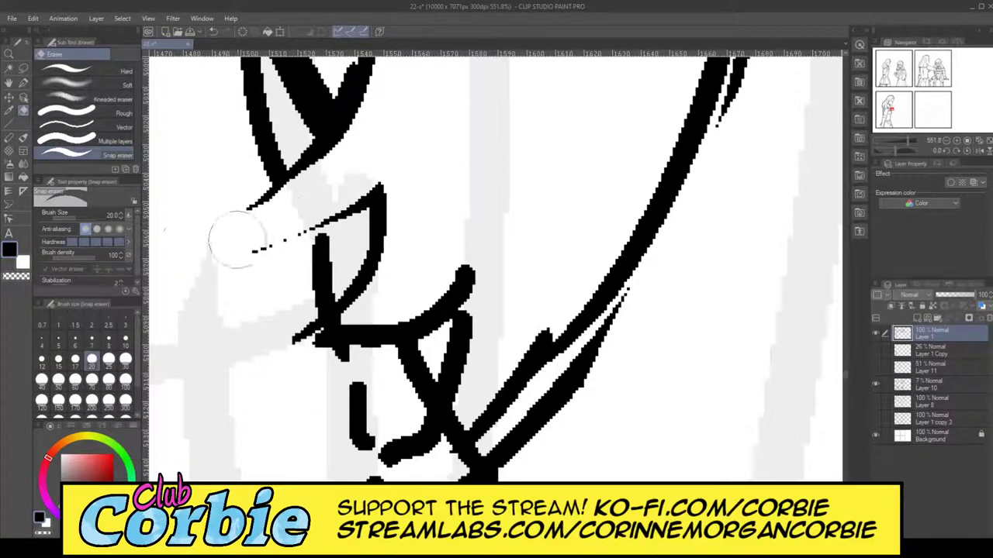
- Redraw the topmost jagged point with tapered G-pen lines and extend the second point's tip toward the torso
click(23, 83)
mouse_move(341, 124)
mouse_down()
mouse_move(263, 197)
mouse_move(189, 218)
mouse_move(219, 220)
mouse_move(353, 117)
mouse_up()
key(ctrl+z)
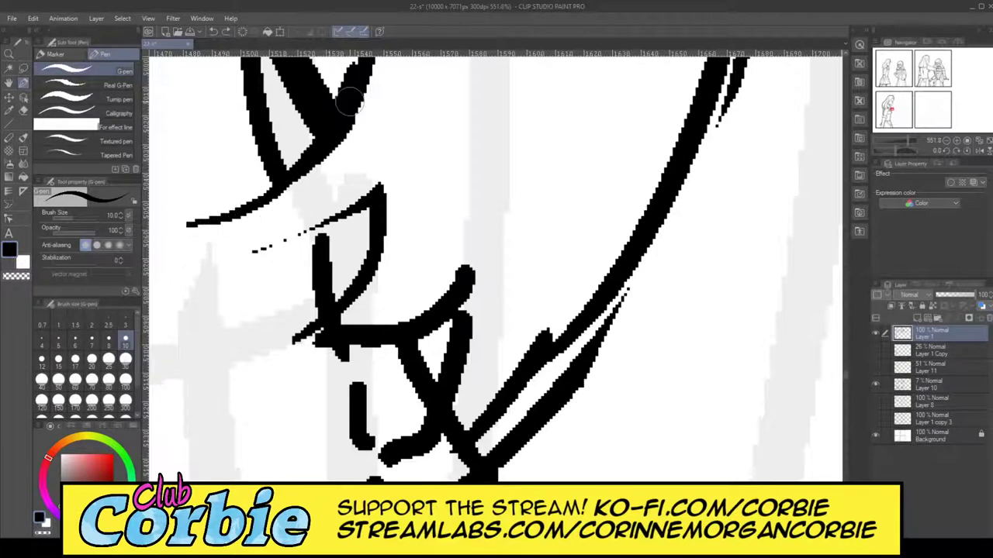
mouse_move(185, 225)
mouse_down()
mouse_move(228, 234)
mouse_move(323, 223)
mouse_move(372, 205)
mouse_up()
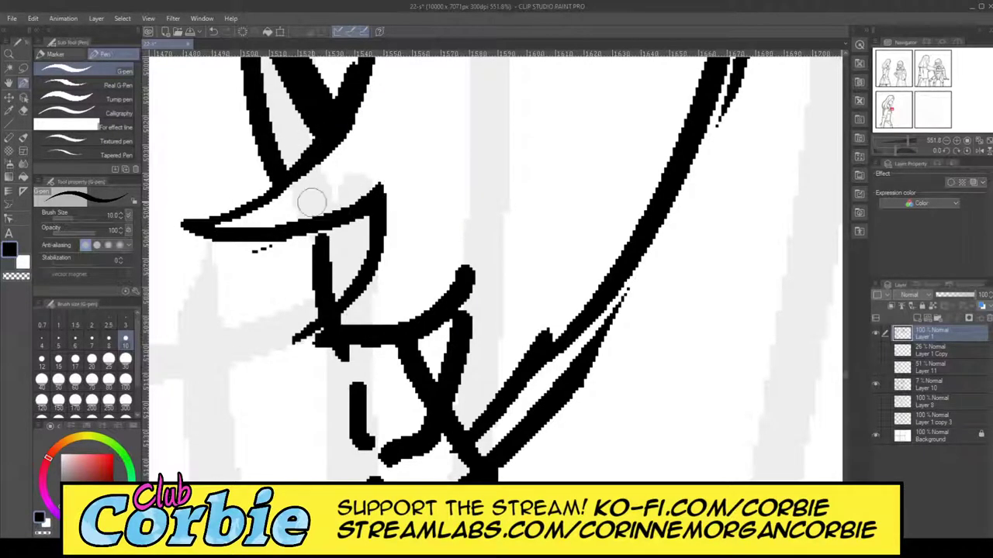
mouse_move(209, 335)
mouse_down()
mouse_move(323, 310)
mouse_move(373, 209)
mouse_move(371, 182)
mouse_move(275, 353)
mouse_move(387, 345)
mouse_up()
key(ctrl+z)
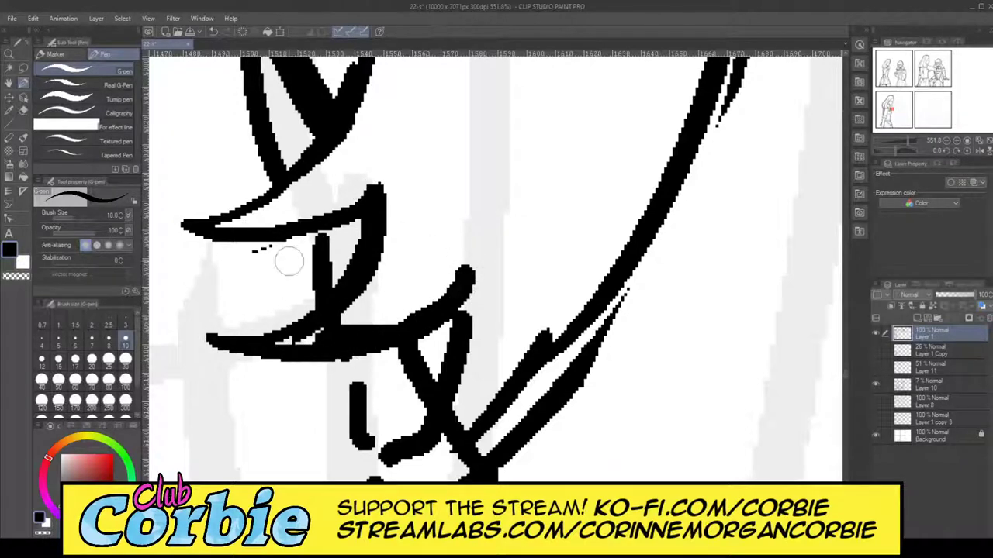
- Draw the lowest jagged point with G-pen strokes, sweeping its lower edge up into the long outer curve
drag(310, 451, 379, 449)
mouse_move(449, 403)
mouse_down()
mouse_move(478, 310)
mouse_move(466, 272)
mouse_move(410, 420)
mouse_move(377, 440)
mouse_up()
mouse_move(296, 461)
mouse_down()
mouse_move(342, 467)
mouse_move(462, 430)
mouse_move(539, 368)
mouse_move(586, 296)
mouse_up()
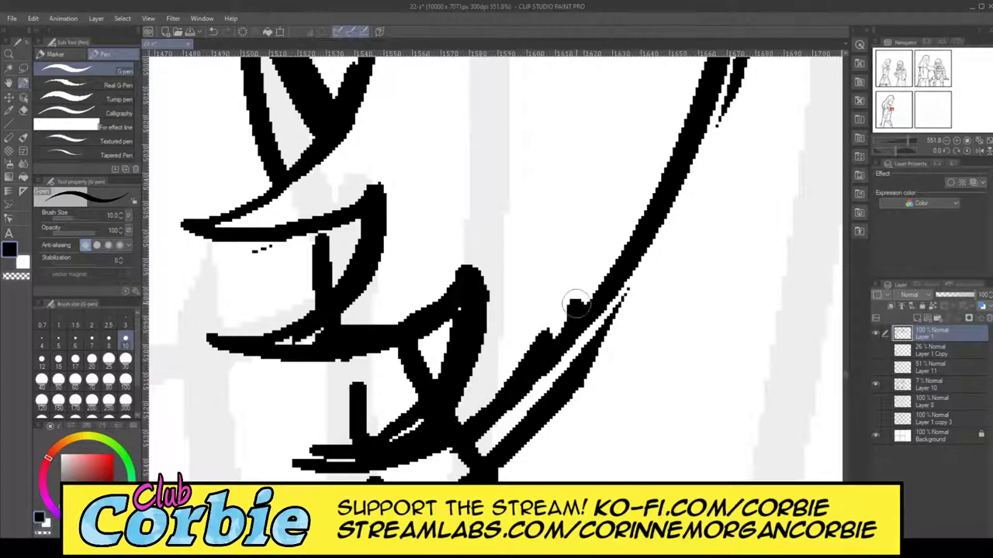
- Erase the excess black inside the two lower jagged points and the bumps along the inner edge of the outer curve
click(24, 111)
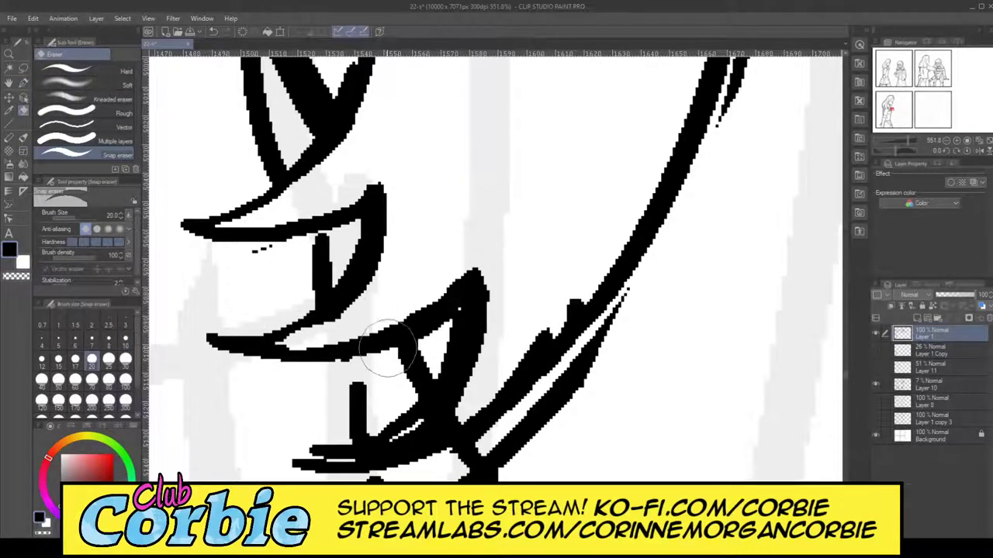
mouse_move(380, 451)
mouse_down()
mouse_move(430, 431)
mouse_move(539, 315)
mouse_up()
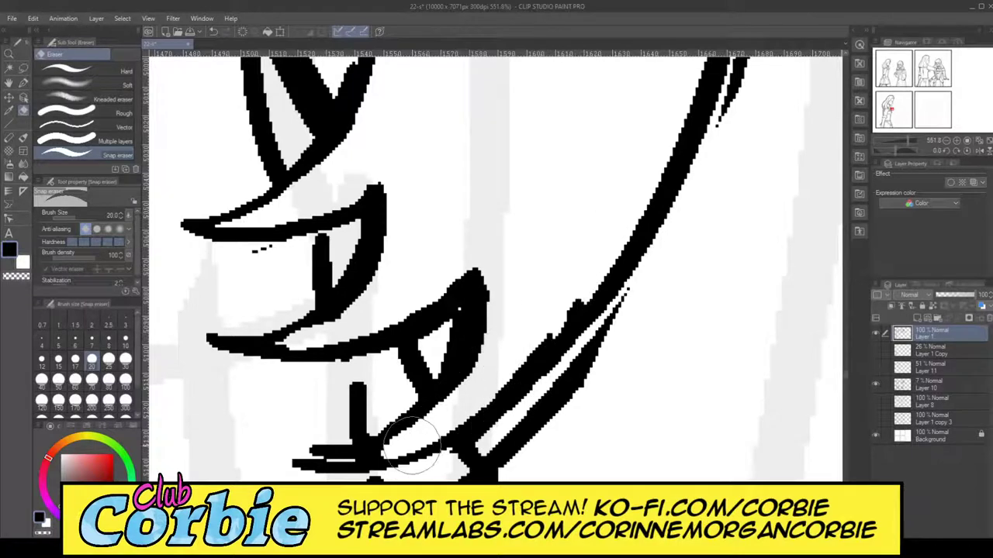
mouse_move(412, 432)
mouse_down()
mouse_move(524, 360)
mouse_move(597, 242)
mouse_up()
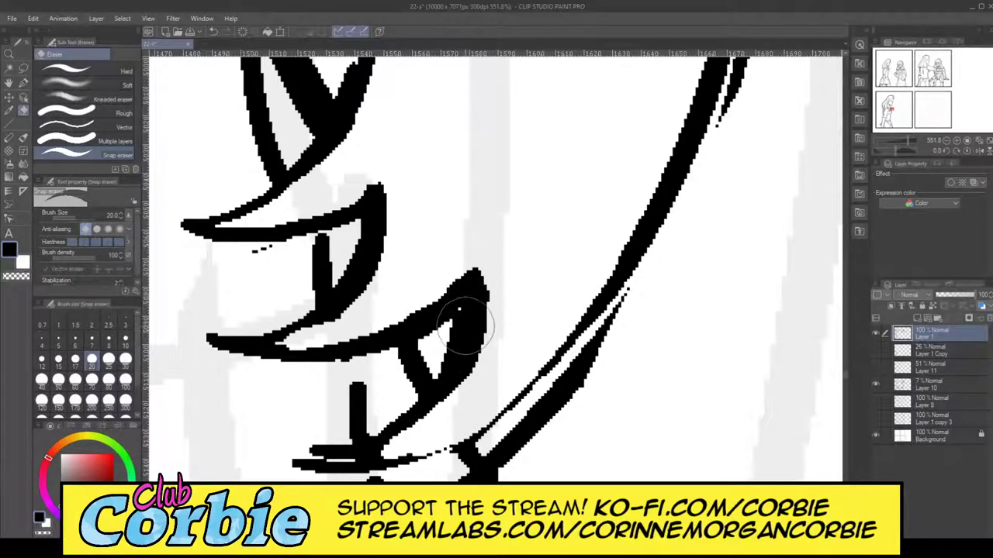
drag(461, 329, 459, 311)
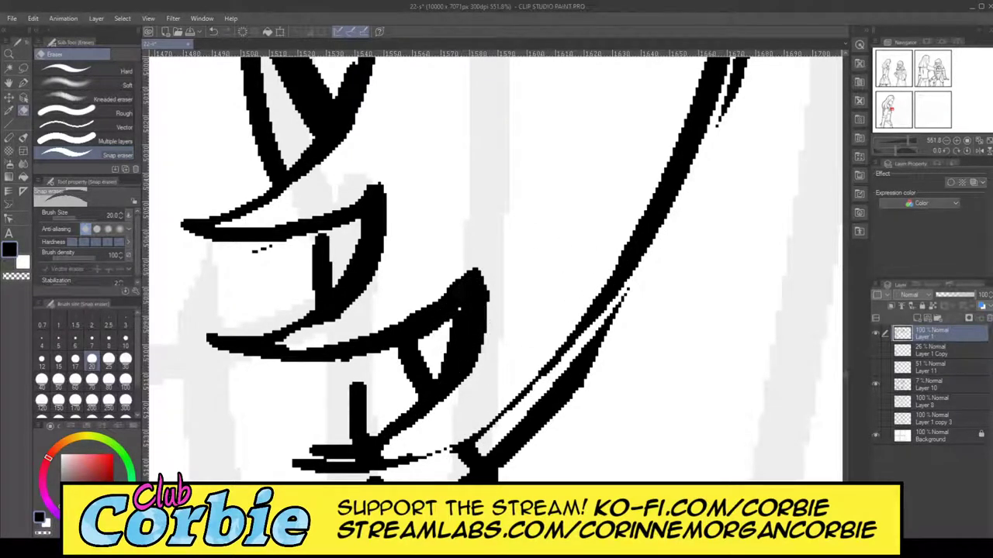
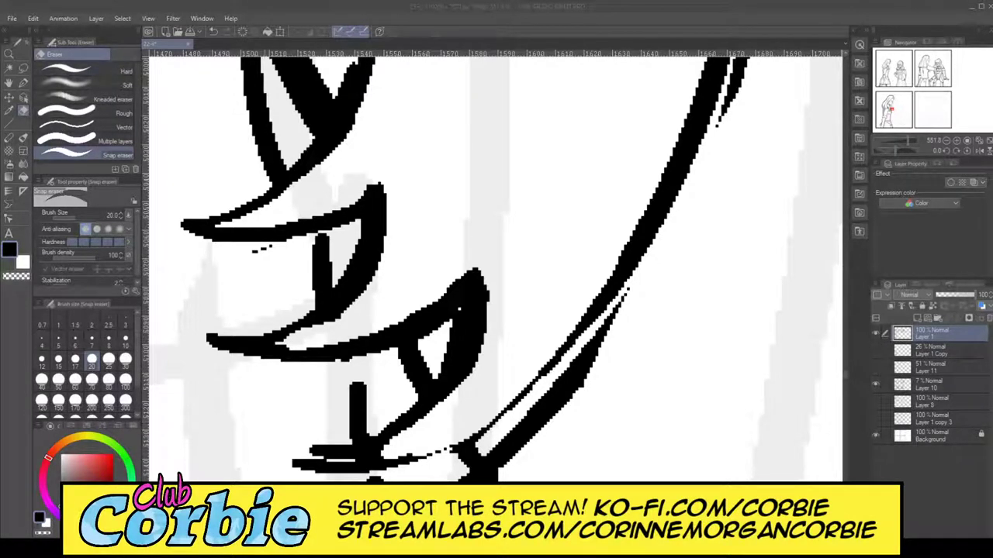
- Redraw the upper edge of the lowest jagged point as a longer tapered G-pen stroke running up to the second point
click(23, 83)
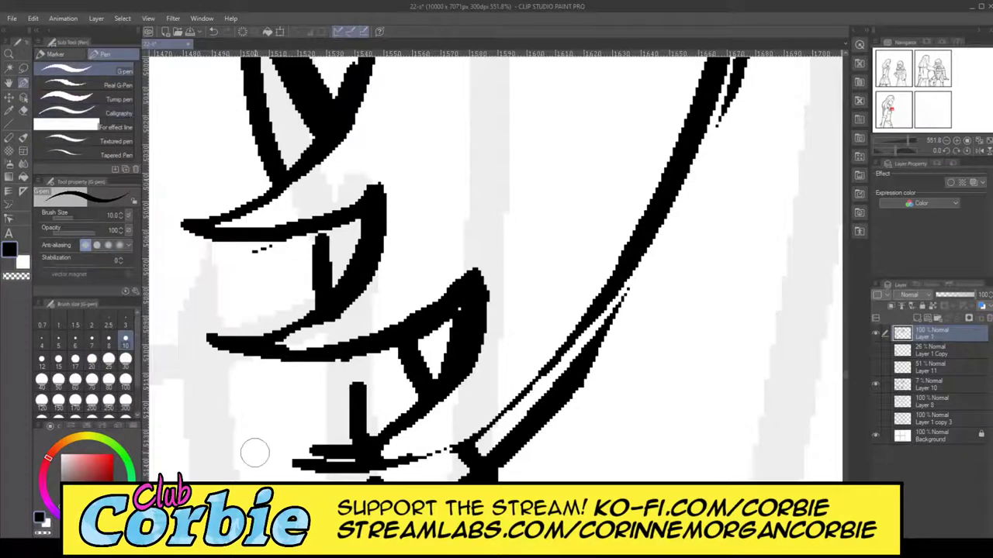
drag(270, 451, 341, 453)
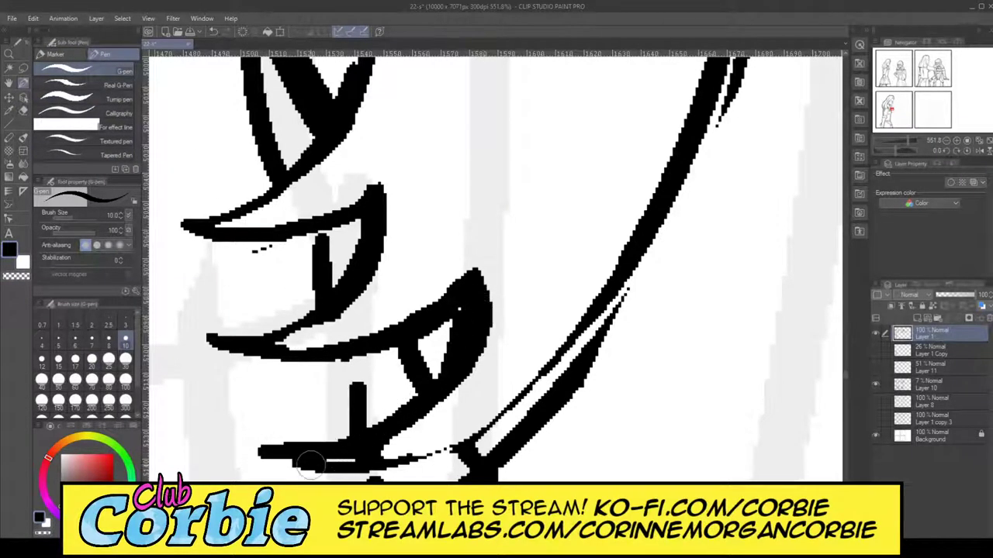
key(ctrl+z)
mouse_move(255, 460)
mouse_down()
mouse_move(355, 441)
mouse_move(411, 397)
mouse_move(470, 305)
mouse_up()
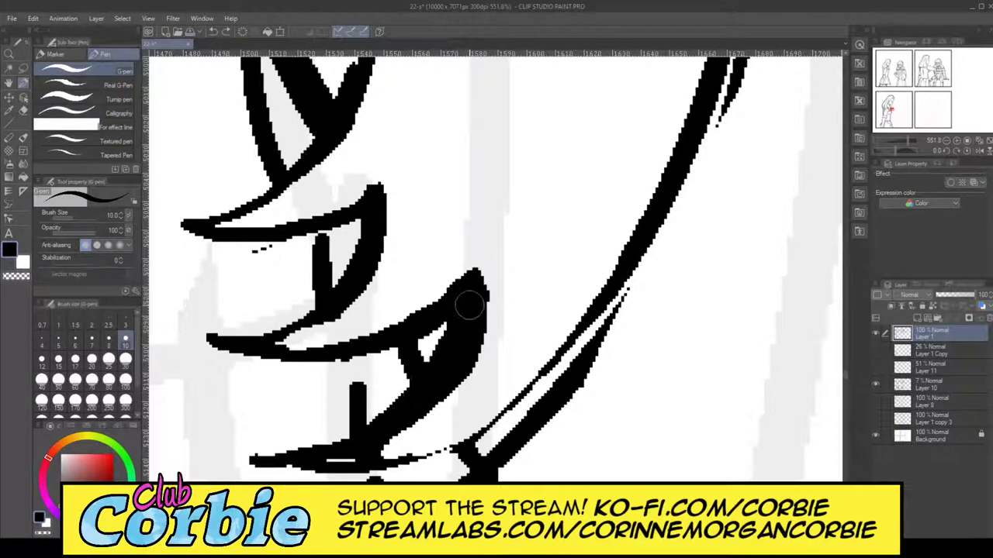
- Redraw the lowest point's bottom edge into the outer curve with the G-pen and fill the gap between the doubled lines
mouse_move(272, 461)
mouse_down()
mouse_move(433, 444)
mouse_move(609, 306)
mouse_move(637, 258)
mouse_up()
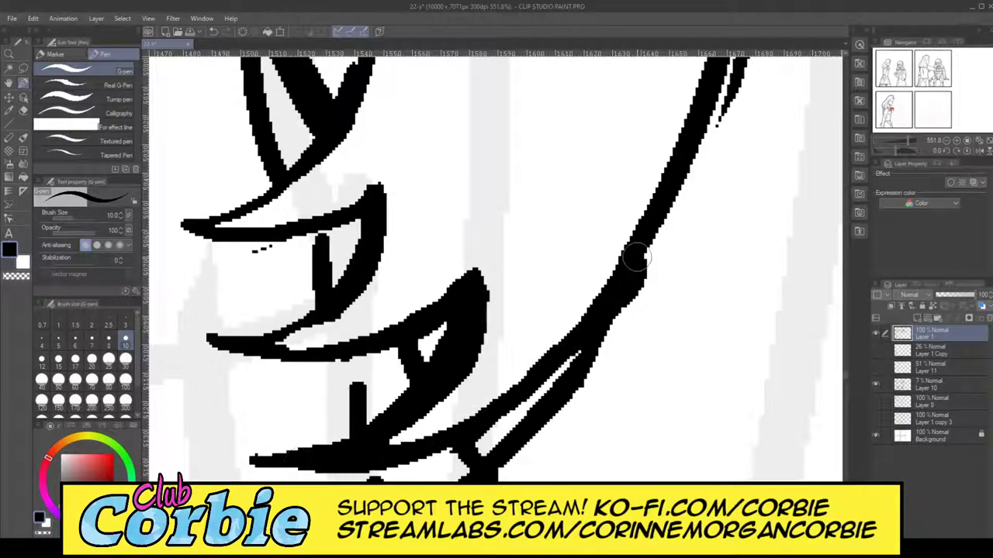
key(ctrl+z)
mouse_move(263, 466)
mouse_down()
mouse_move(324, 472)
mouse_move(604, 327)
mouse_move(625, 257)
mouse_up()
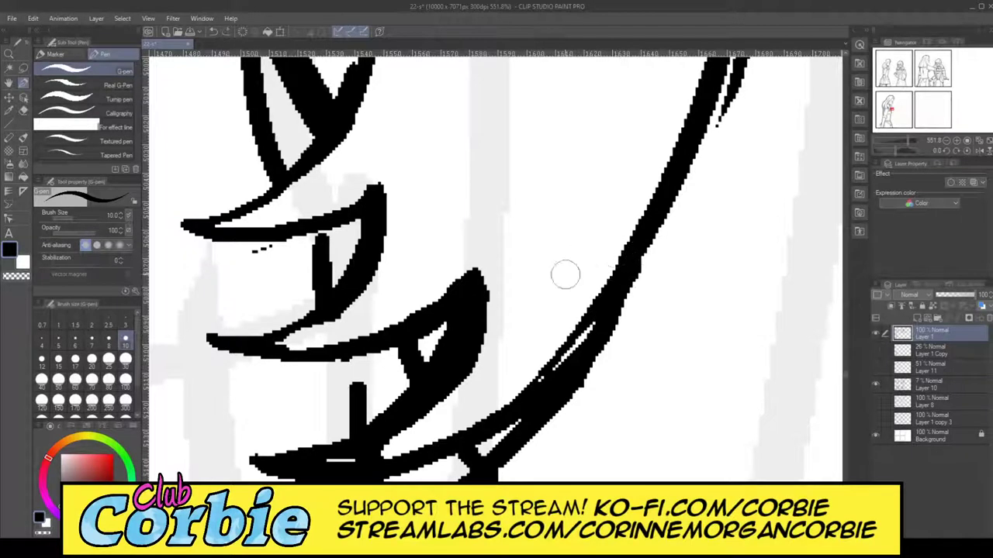
drag(529, 393, 610, 294)
key(ctrl+z)
mouse_move(641, 251)
mouse_down()
mouse_move(494, 426)
mouse_move(409, 463)
mouse_up()
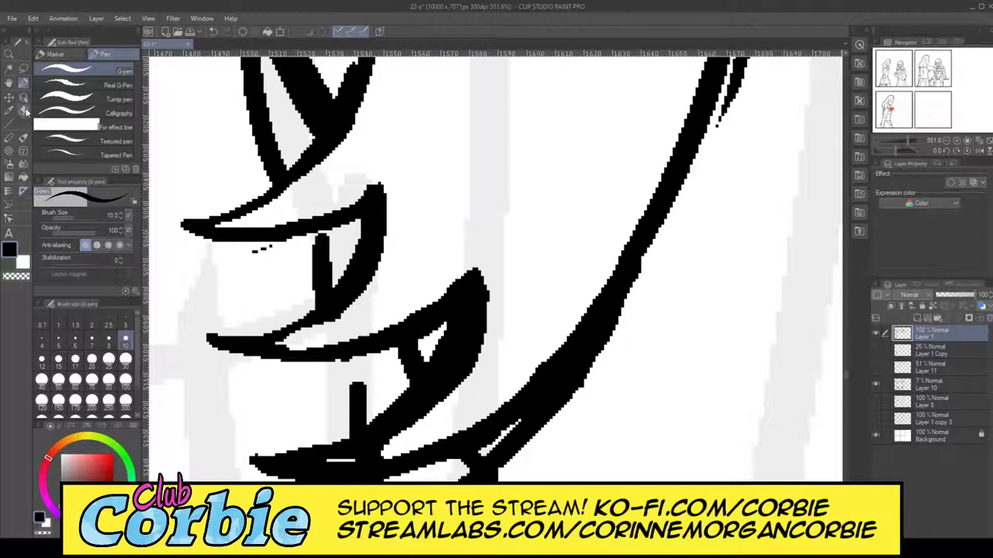
- Reduce the Snap eraser size to 6 and clear the black between the two edges of the lowest jagged point
click(25, 112)
drag(338, 464, 387, 456)
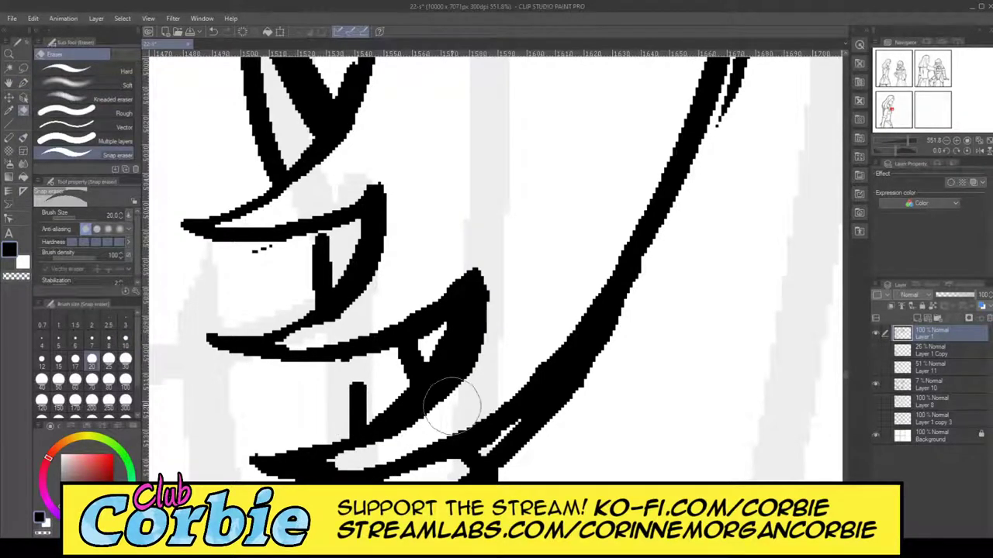
key(ctrl+z)
key(bracketleft)
key(bracketleft)
key(bracketleft)
key(bracketleft)
key(bracketleft)
key(bracketleft)
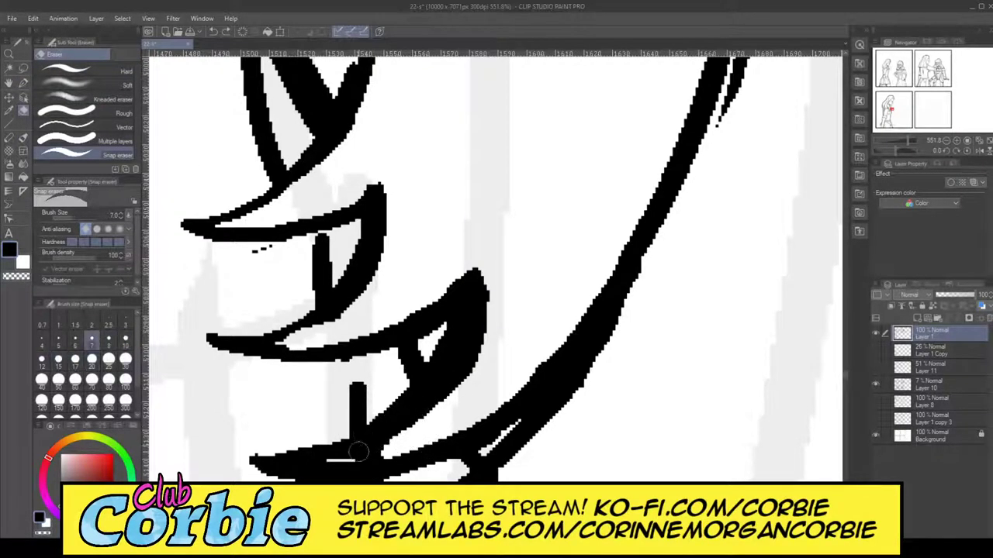
key(bracketleft)
mouse_move(336, 461)
mouse_down()
mouse_move(426, 420)
mouse_move(310, 467)
mouse_move(413, 439)
mouse_up()
key(ctrl+z)
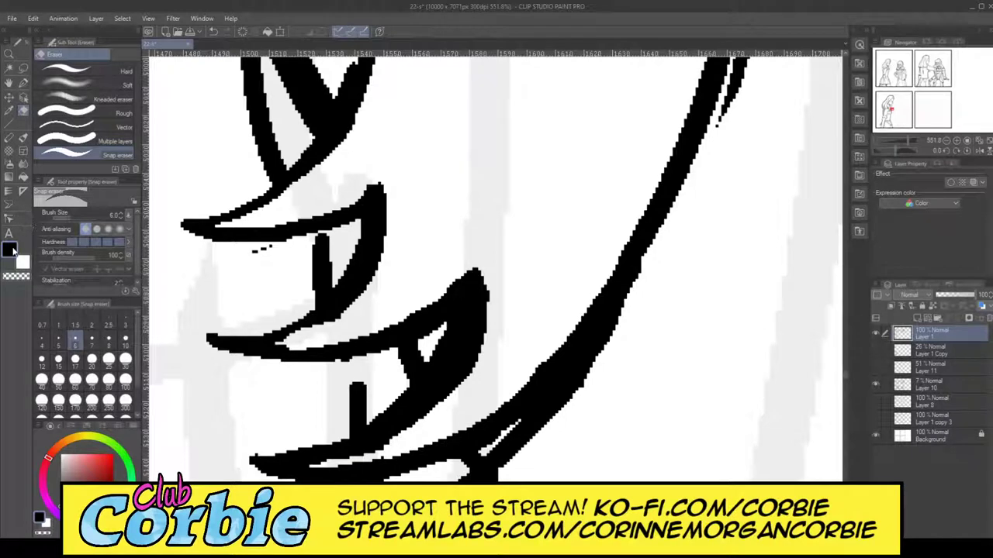
- Thicken the underside of the topmost jagged point with the G-pen and erase the stray specks beneath it
click(23, 82)
mouse_move(256, 342)
mouse_down()
mouse_move(215, 340)
mouse_move(339, 294)
mouse_move(375, 236)
mouse_up()
key(ctrl+z)
mouse_move(256, 337)
mouse_down()
mouse_move(317, 311)
mouse_move(359, 267)
mouse_move(376, 223)
mouse_up()
mouse_move(202, 236)
mouse_down()
mouse_move(292, 234)
mouse_move(359, 219)
mouse_move(368, 195)
mouse_up()
key(e)
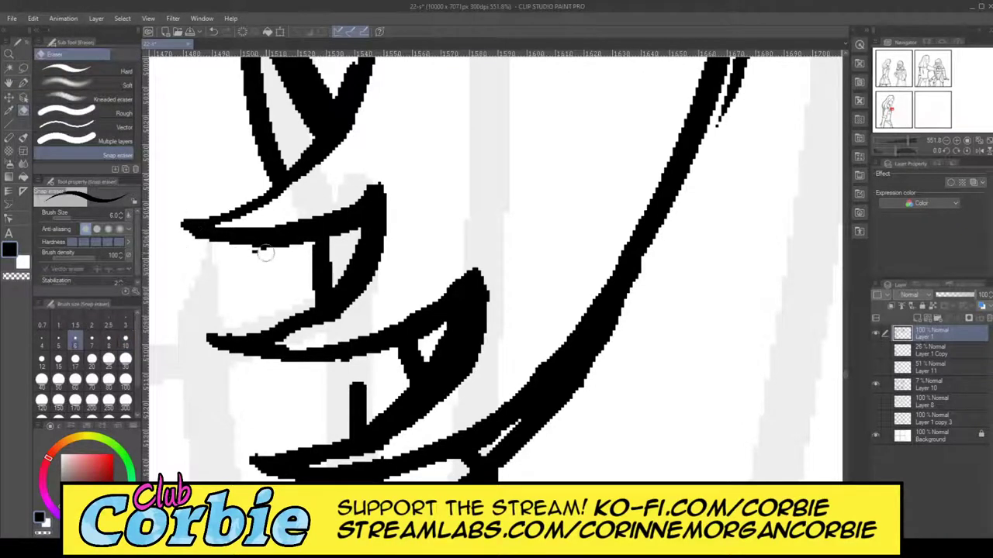
drag(292, 255, 309, 297)
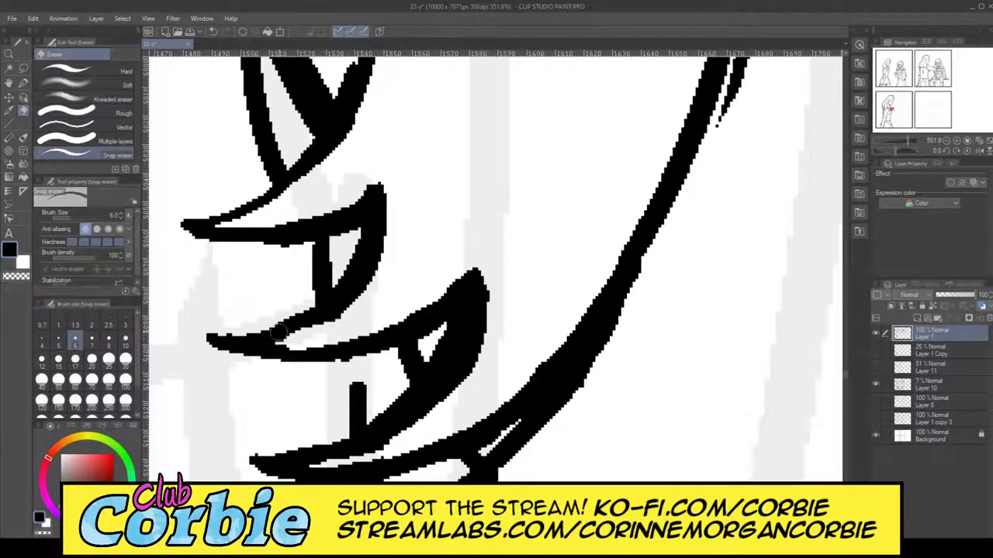
- Fill the gap in the second jagged point's lower edge and the split along the outer torso curve with the G-pen
click(22, 83)
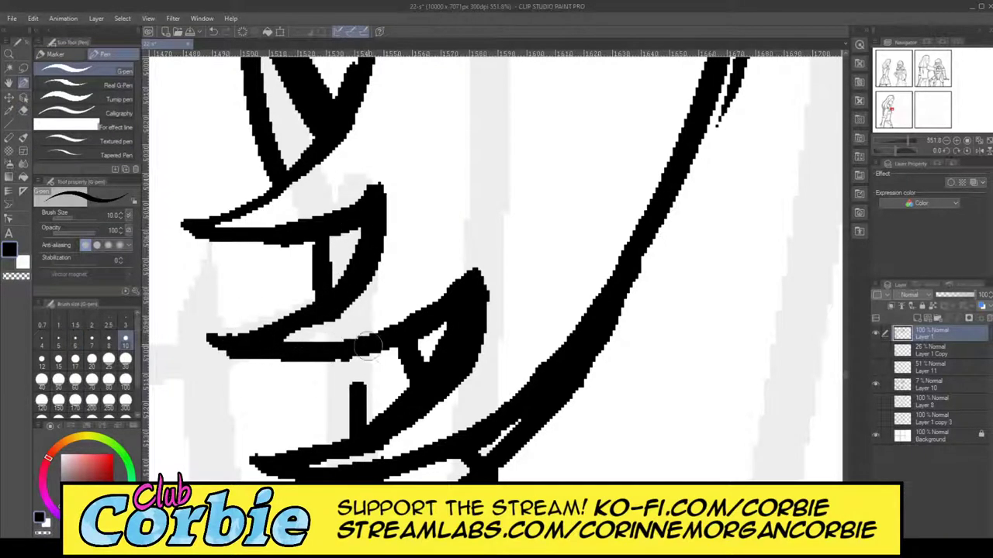
click(11, 52)
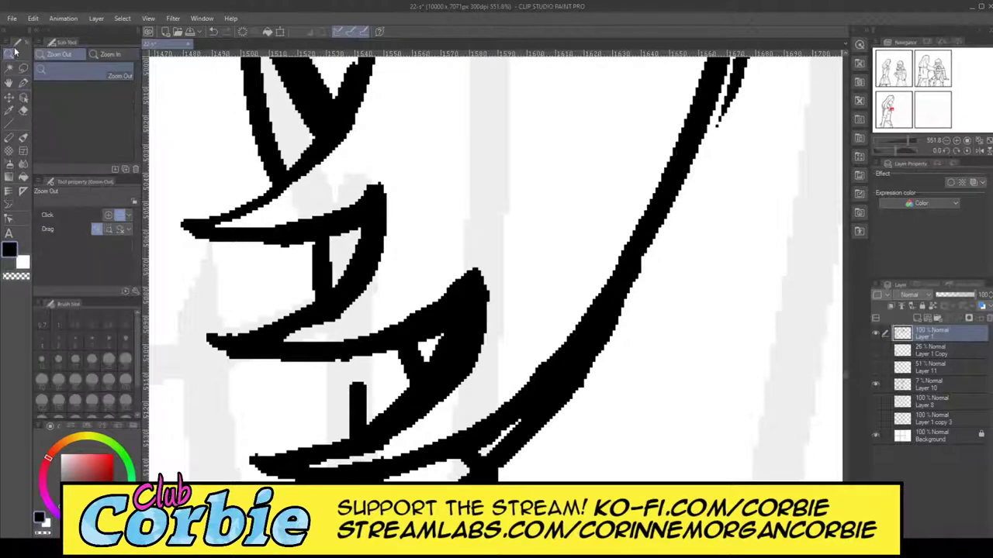
drag(325, 332, 304, 313)
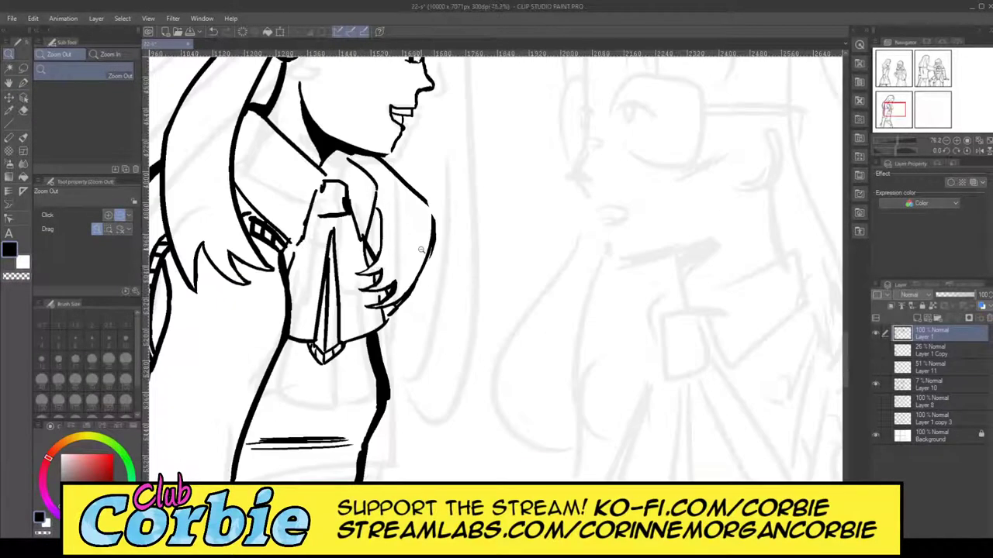
scroll(446, 256, up, 5)
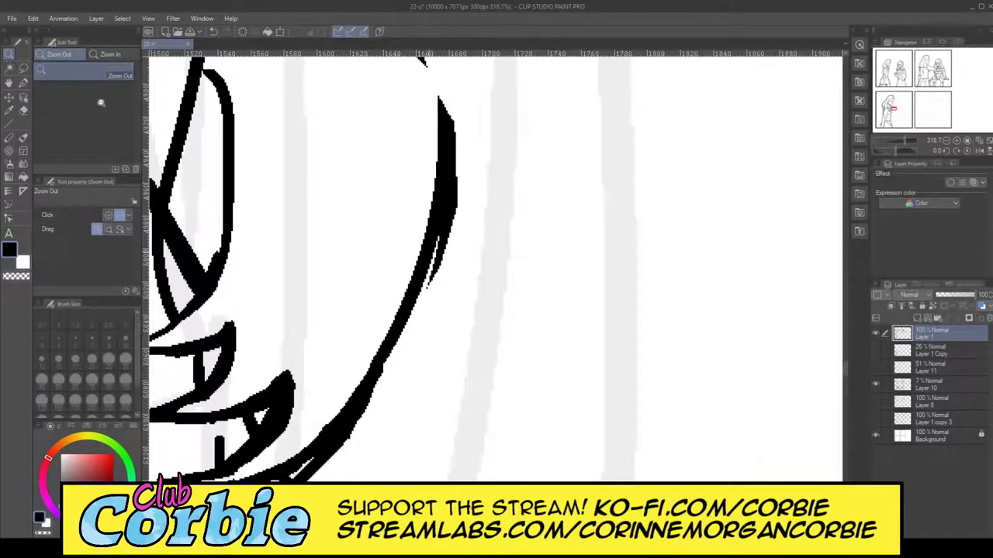
click(422, 62)
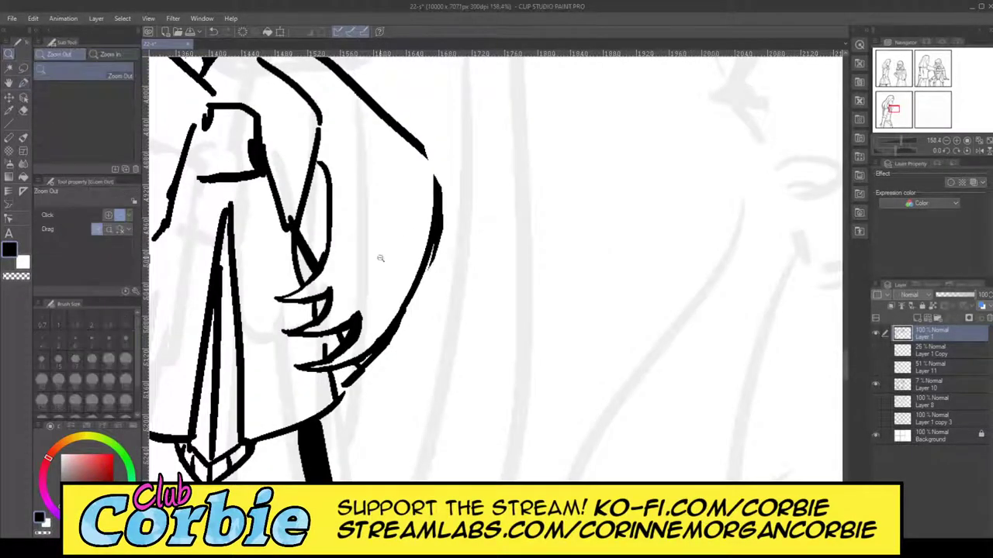
scroll(408, 258, up, 3)
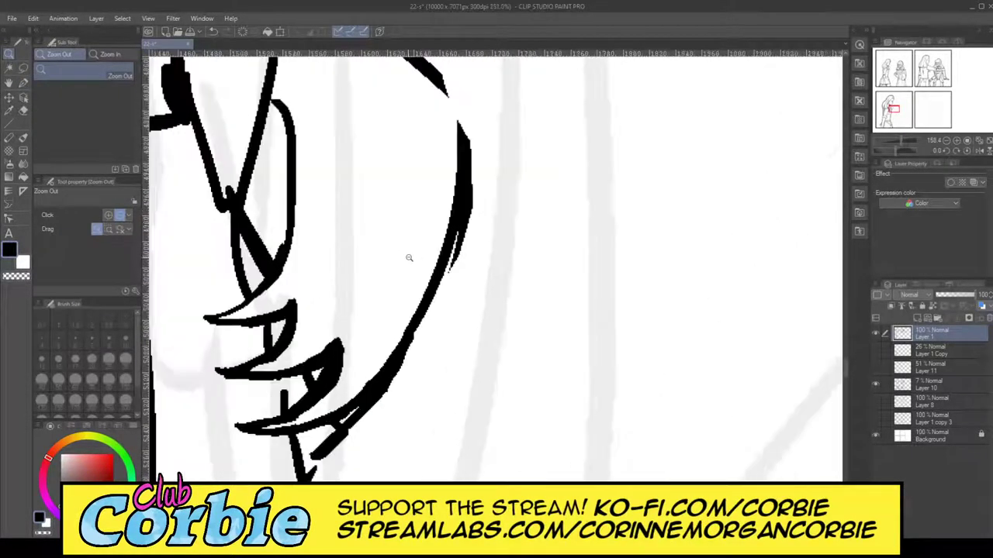
click(24, 83)
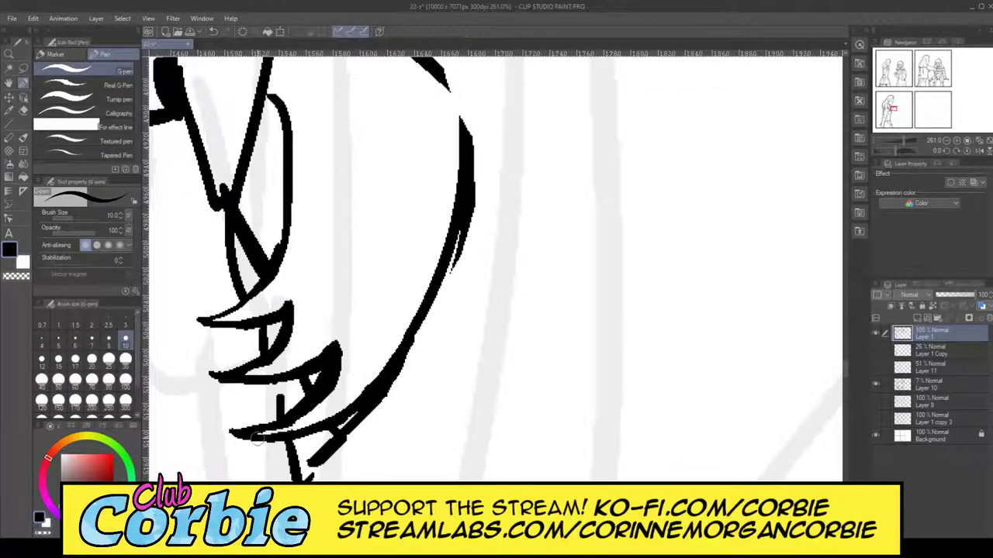
mouse_move(382, 396)
mouse_down()
mouse_move(462, 271)
mouse_move(452, 228)
mouse_move(394, 380)
mouse_up()
key(ctrl+z)
key(ctrl+z)
mouse_move(299, 440)
mouse_down()
mouse_move(476, 229)
mouse_move(370, 400)
mouse_up()
key(ctrl+z)
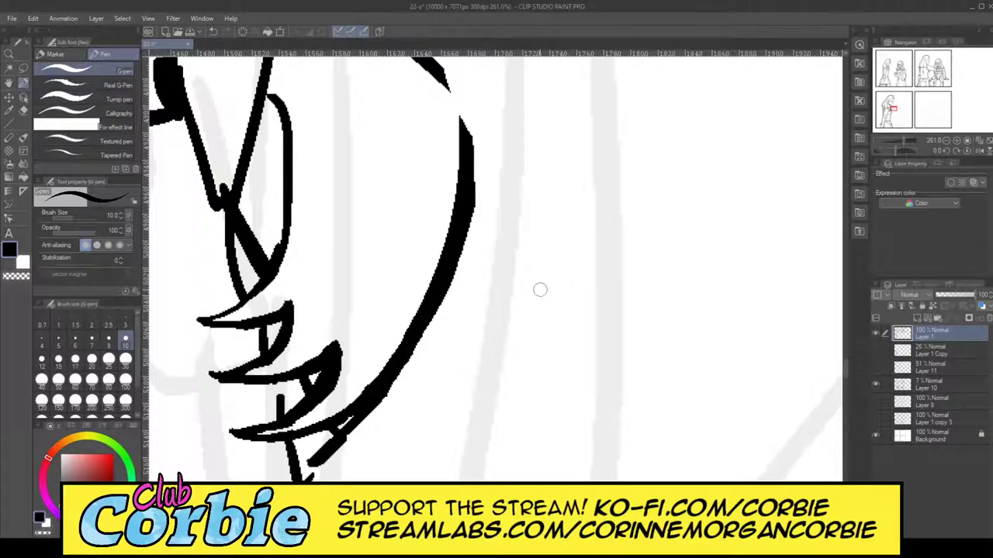
- Join the shoulder line to the outer torso curve with a thick, smooth G-pen stroke
scroll(845, 373, up, 5)
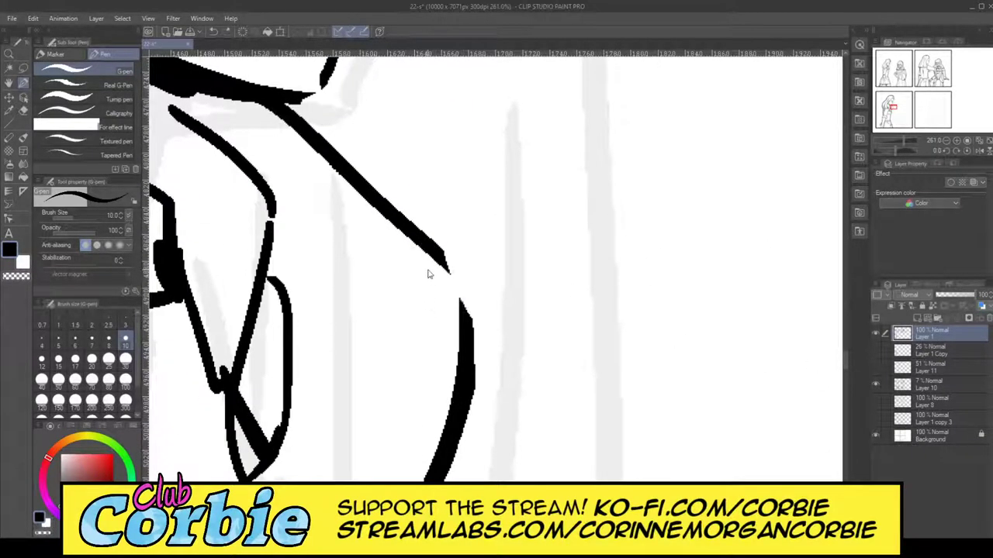
drag(420, 243, 458, 309)
drag(431, 246, 463, 368)
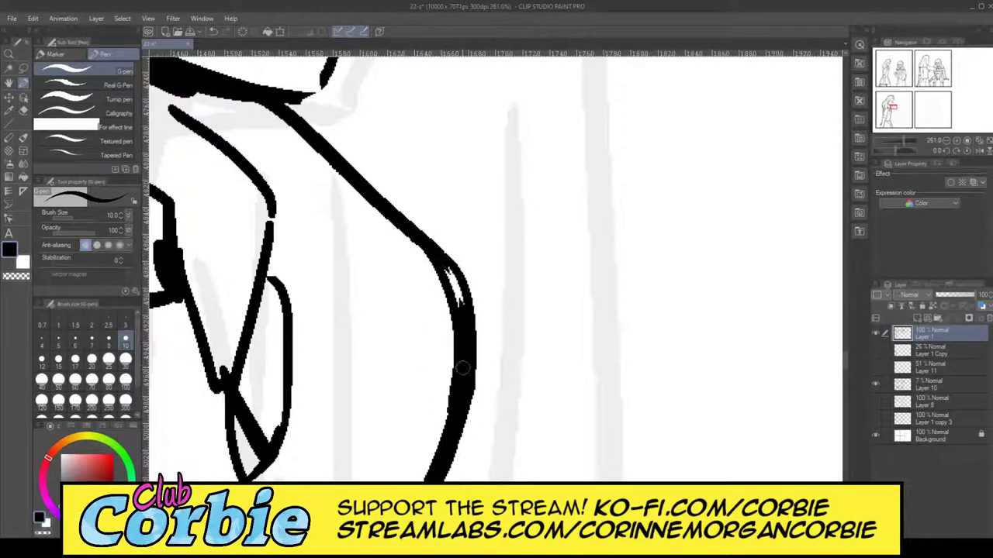
key(ctrl+z)
drag(434, 255, 459, 365)
key(ctrl+z)
drag(436, 253, 463, 341)
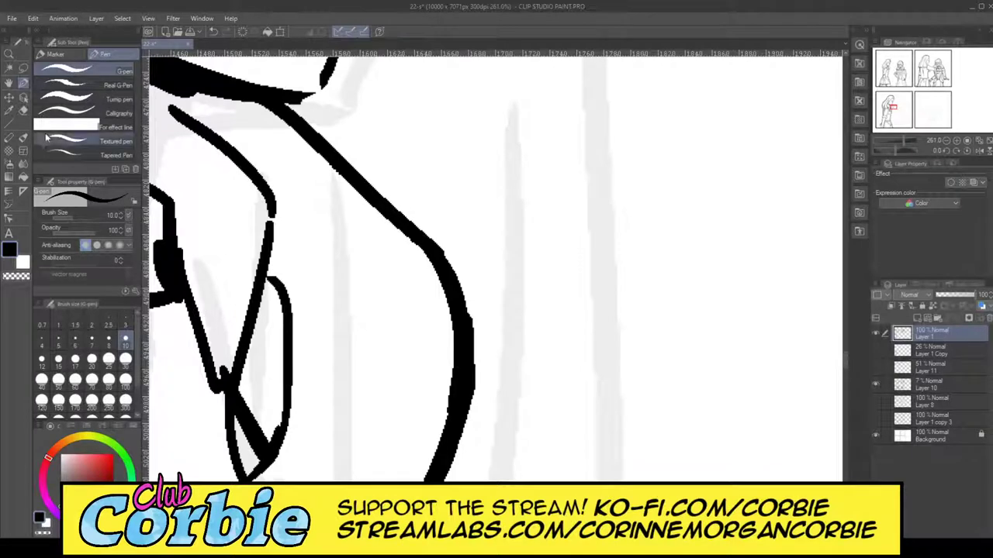
- Close the break in the collar's right edge and connect the small loop beside it with the G-pen
key(e)
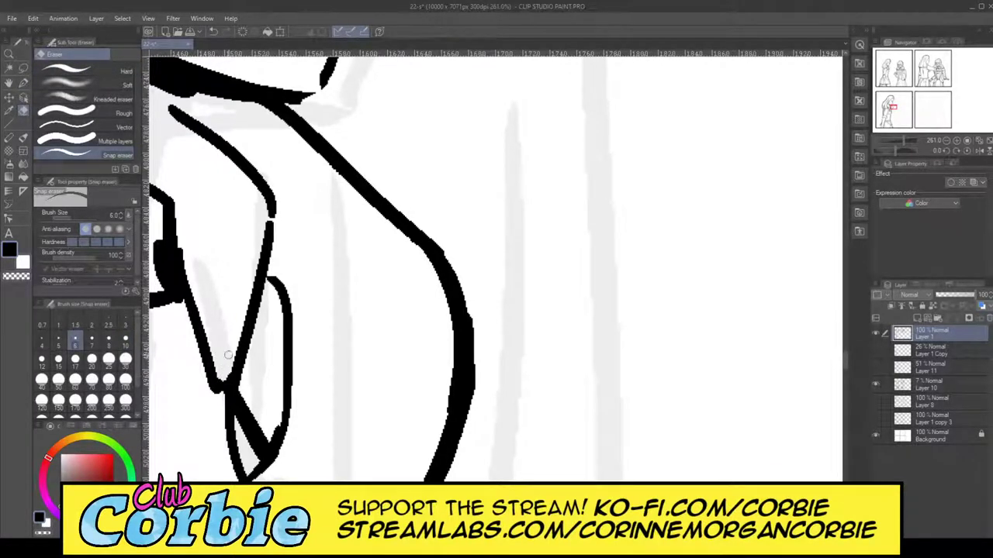
key(p)
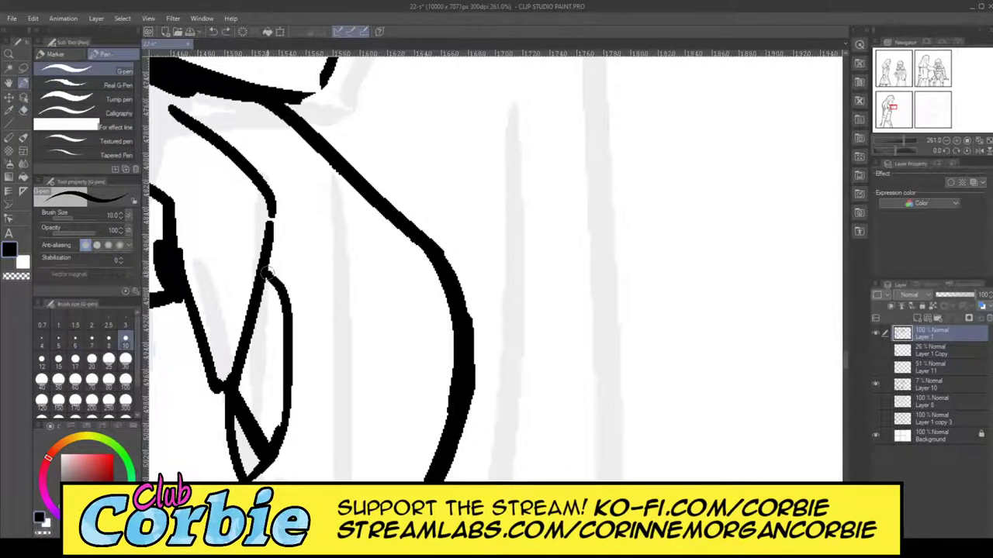
drag(273, 214, 273, 243)
- Draw a thin curved G-pen line between the hair and the back of the neck below the ear
click(9, 54)
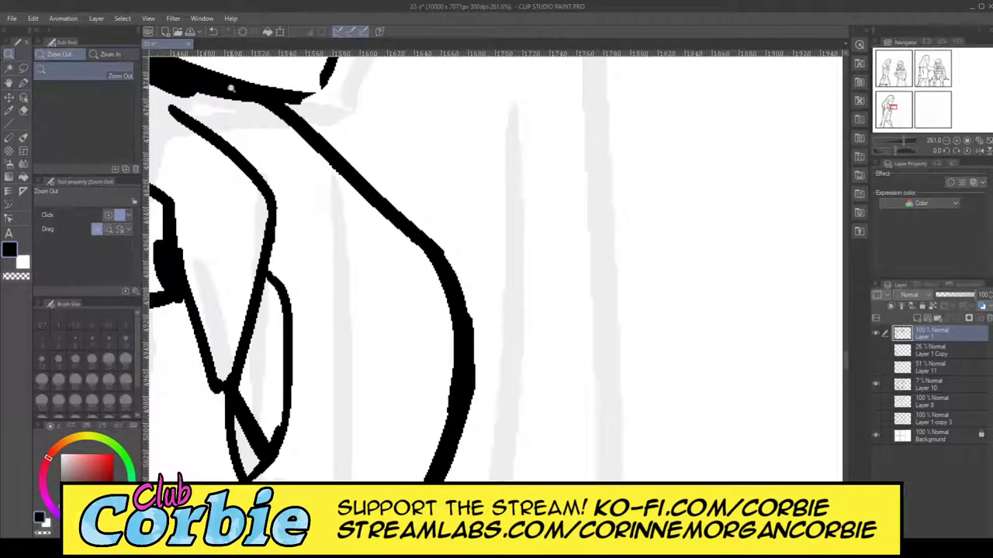
drag(458, 212, 348, 262)
drag(425, 192, 468, 191)
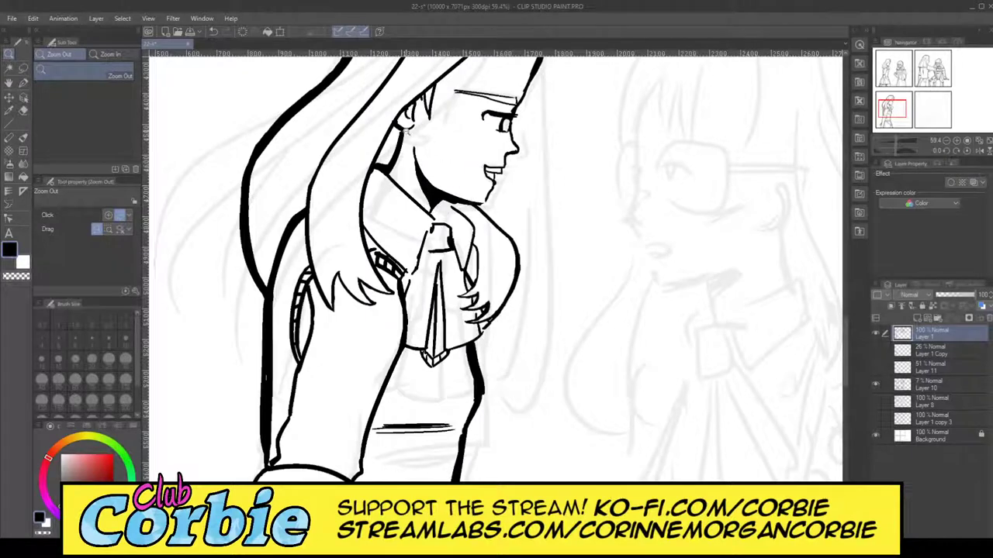
scroll(466, 112, up, 6)
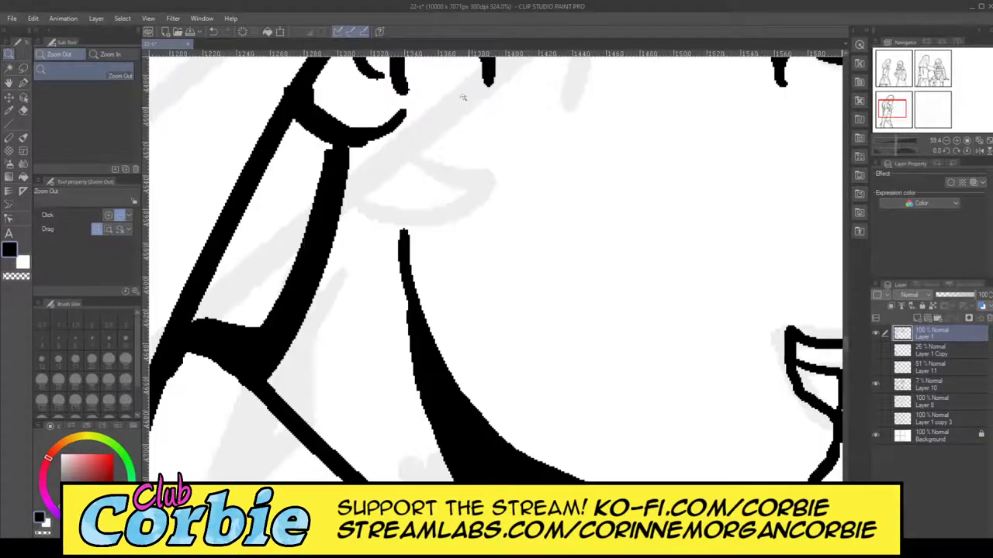
click(22, 82)
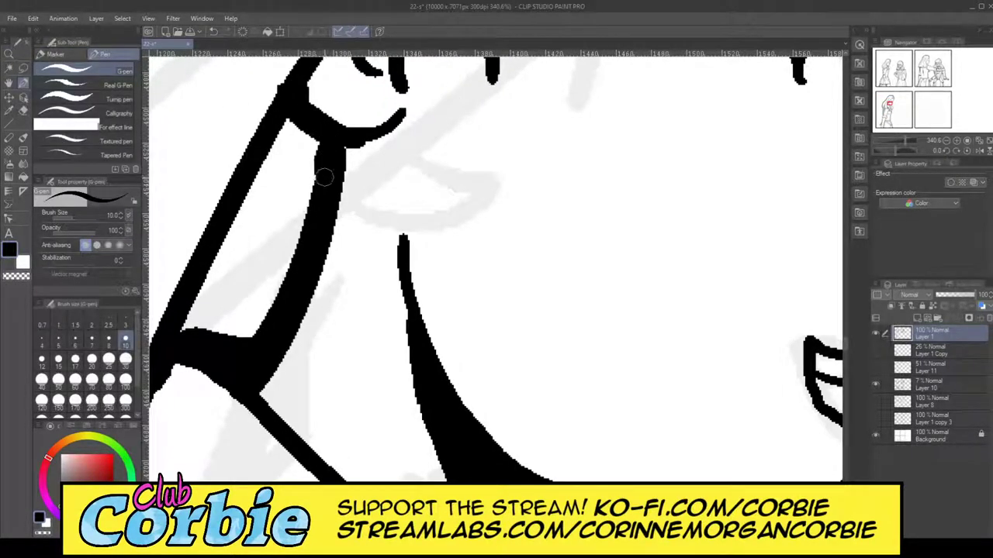
drag(284, 118, 232, 338)
- Redraw the small loop beside the collar as a rounder curve running into the topmost jagged point with the G-pen
key(alt+space)
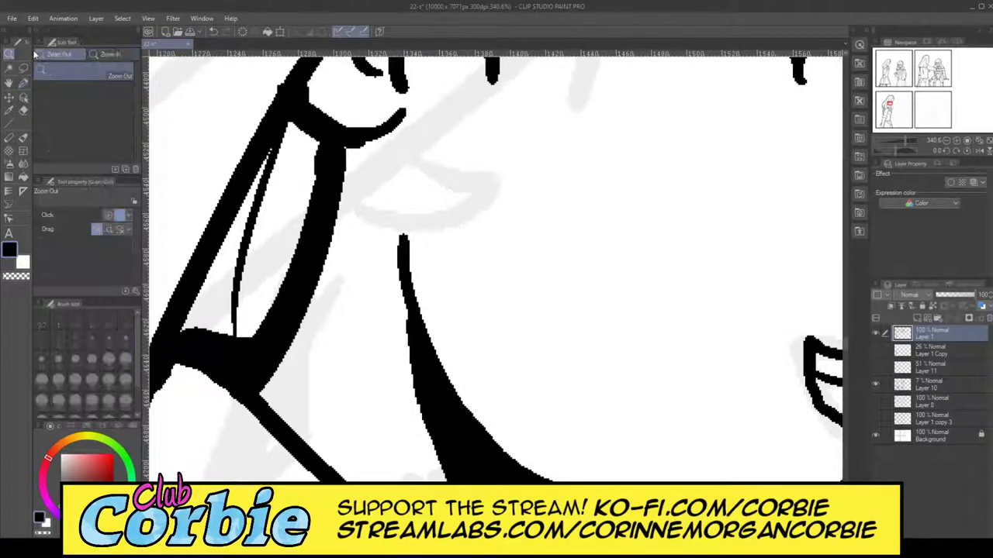
click(245, 190)
drag(267, 178, 346, 186)
scroll(369, 194, up, 3)
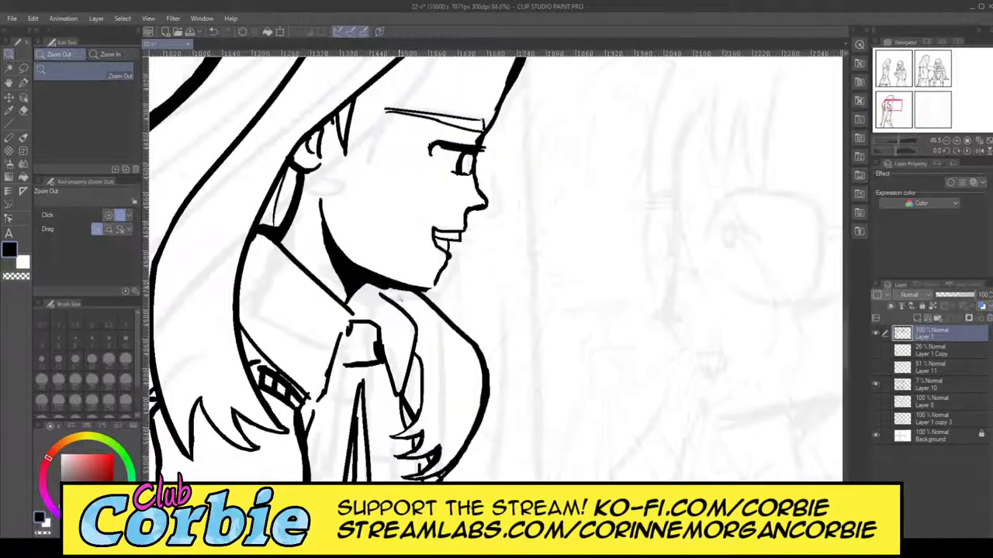
scroll(477, 417, up, 3)
scroll(383, 255, up, 1)
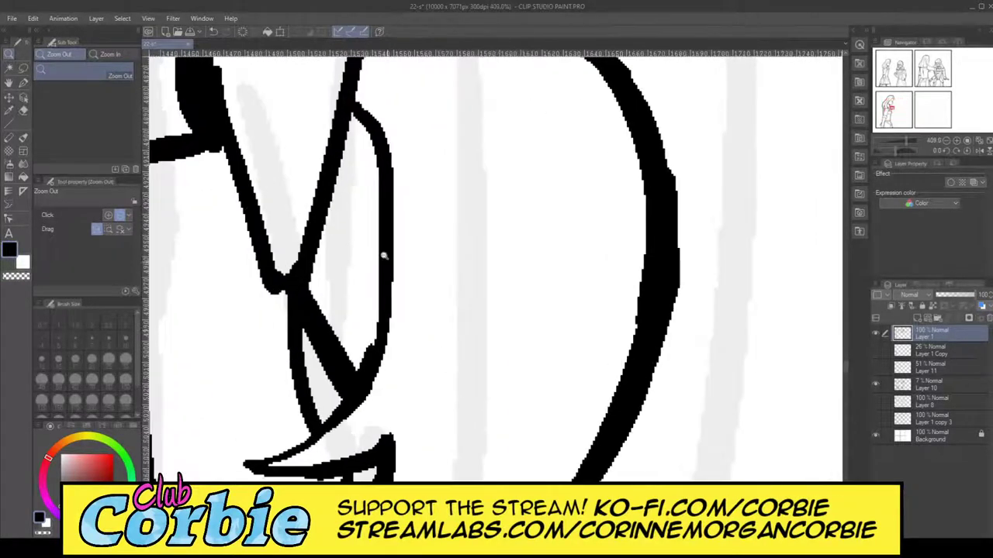
click(23, 81)
mouse_move(358, 107)
mouse_down()
mouse_move(380, 160)
mouse_move(377, 269)
mouse_move(350, 381)
mouse_move(380, 267)
mouse_move(366, 146)
mouse_move(353, 114)
mouse_move(377, 171)
mouse_move(371, 329)
mouse_move(350, 402)
mouse_move(267, 461)
mouse_move(353, 397)
mouse_move(373, 318)
mouse_move(373, 140)
mouse_move(351, 97)
mouse_up()
key(ctrl+z)
key(ctrl+z)
key(ctrl+z)
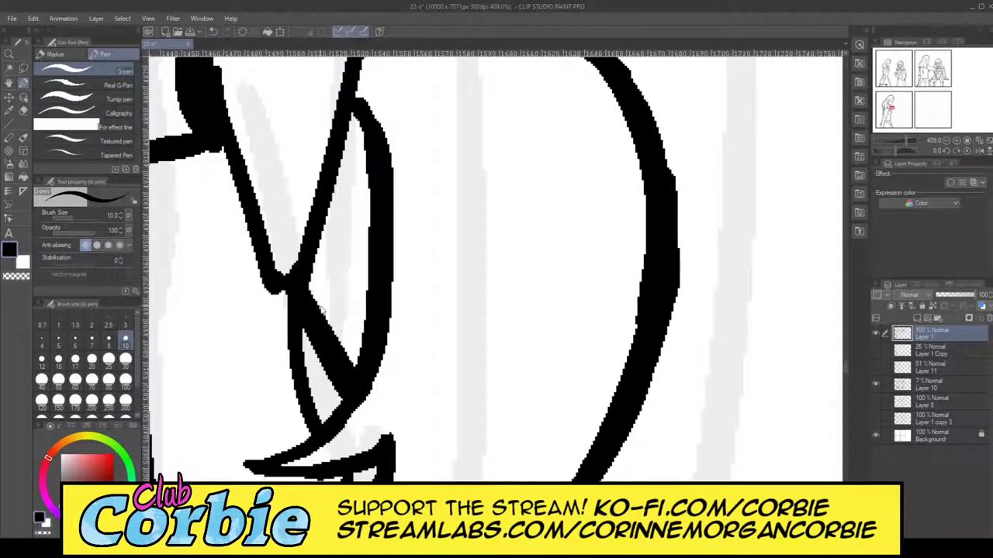
key(ctrl+z)
mouse_move(256, 452)
mouse_down()
mouse_move(307, 446)
mouse_move(359, 396)
mouse_move(379, 328)
mouse_move(389, 202)
mouse_move(376, 141)
mouse_move(351, 93)
mouse_up()
- Draw the missing left side of the tie knot with the G-pen, joining its top and bottom edges
click(9, 53)
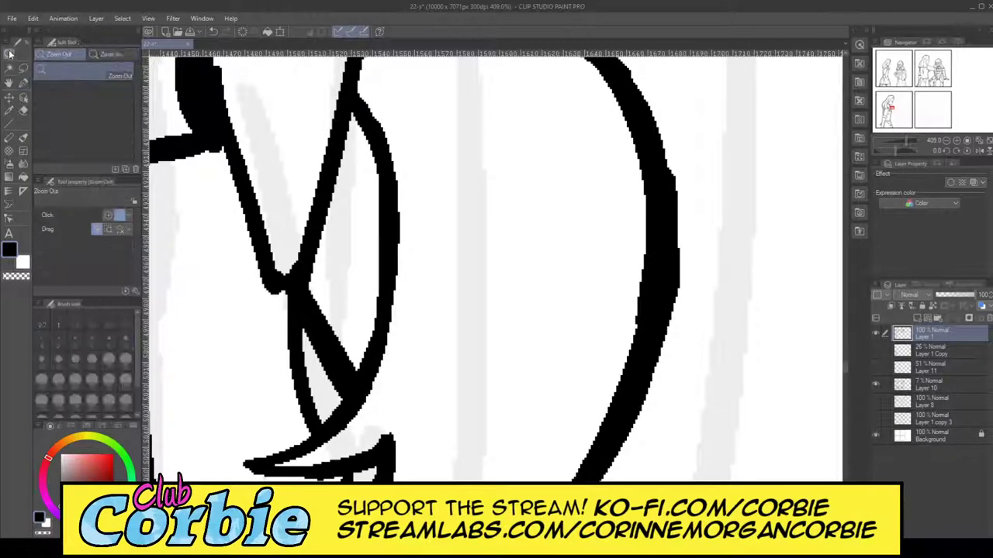
drag(394, 246, 356, 281)
drag(421, 184, 491, 237)
scroll(491, 235, up, 4)
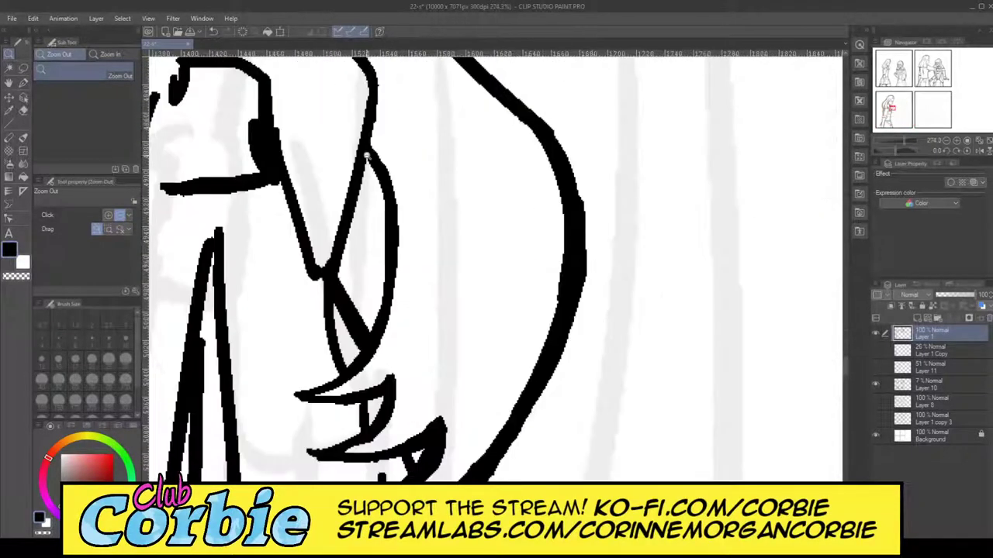
click(23, 110)
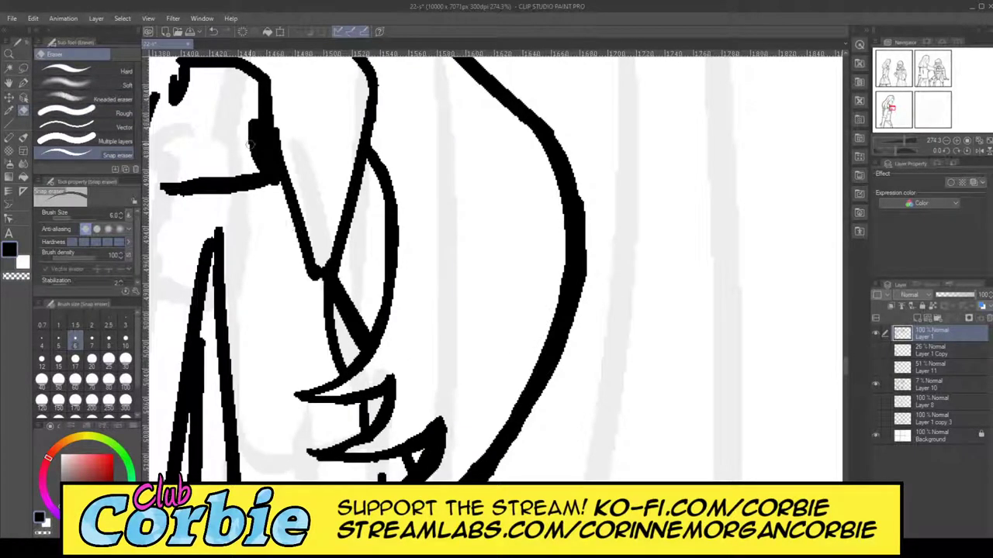
click(6, 52)
click(403, 277)
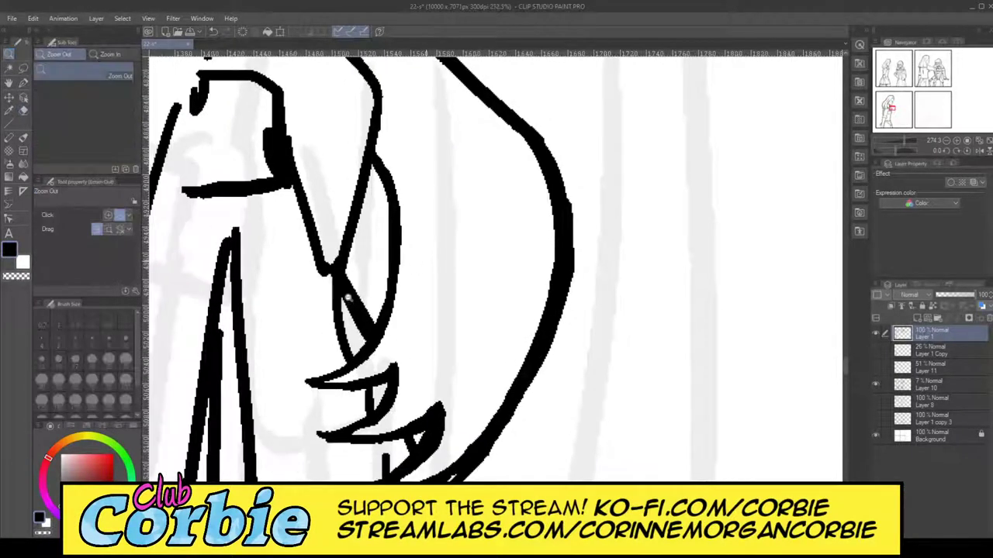
click(345, 253)
scroll(390, 209, up, 2)
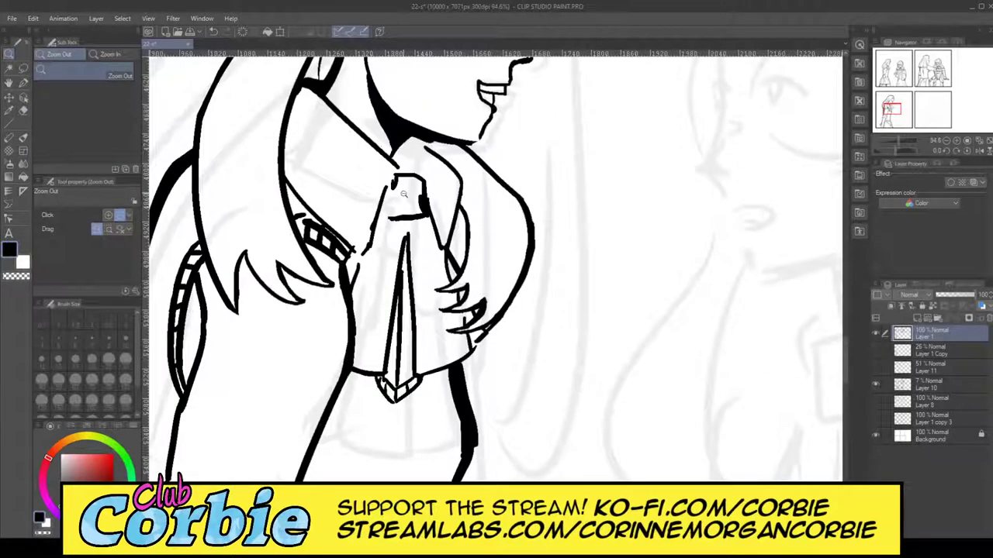
scroll(403, 194, up, 4)
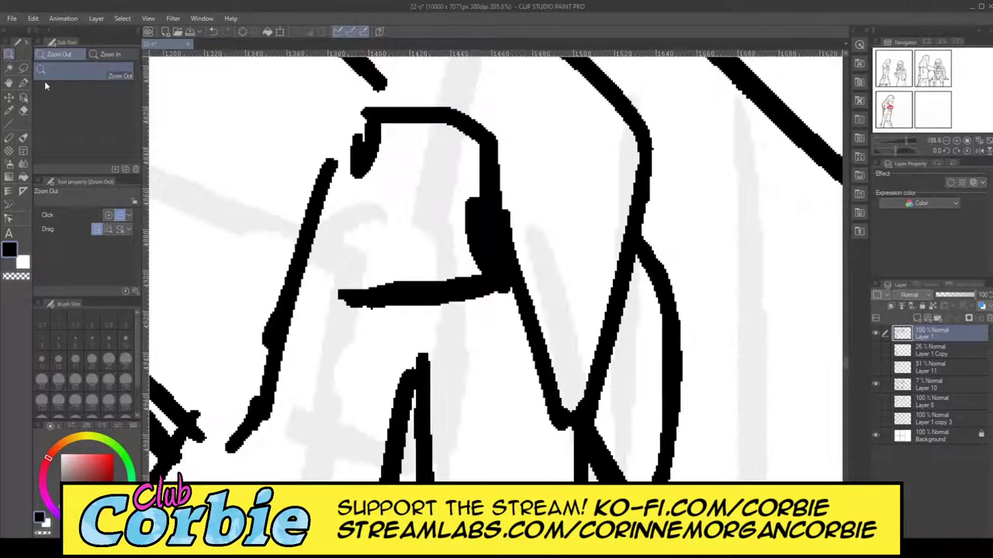
click(24, 83)
drag(342, 293, 331, 190)
key(ctrl+z)
mouse_move(370, 123)
mouse_down()
mouse_move(342, 165)
mouse_move(336, 291)
mouse_move(362, 128)
mouse_move(340, 293)
mouse_move(352, 138)
mouse_move(366, 122)
mouse_move(403, 115)
mouse_up()
key(ctrl+z)
key(ctrl+z)
- Clear the excess black inside both sides of the tie knot with the Snap eraser
key(e)
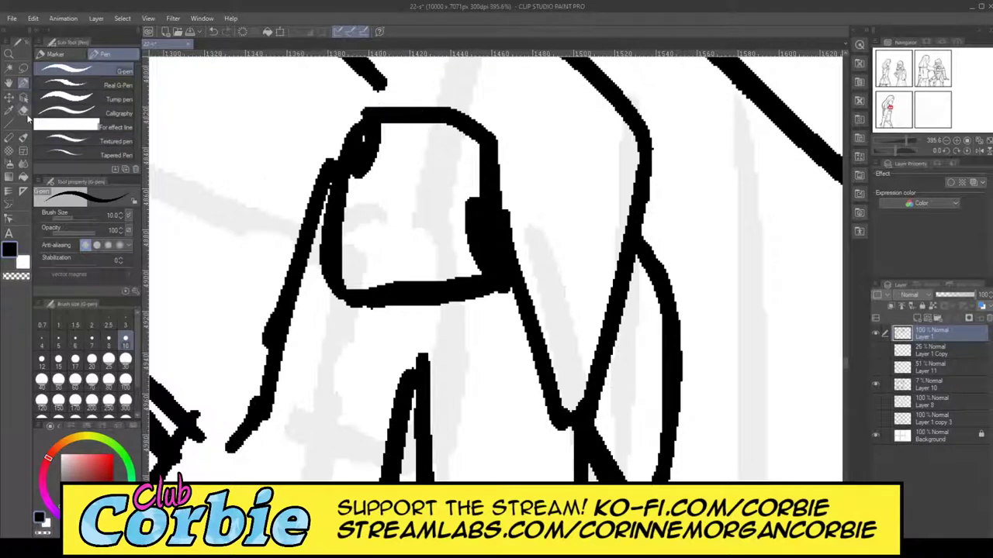
mouse_move(463, 268)
mouse_down()
mouse_move(477, 177)
mouse_move(486, 262)
mouse_move(463, 202)
mouse_move(482, 252)
mouse_up()
drag(376, 130, 351, 247)
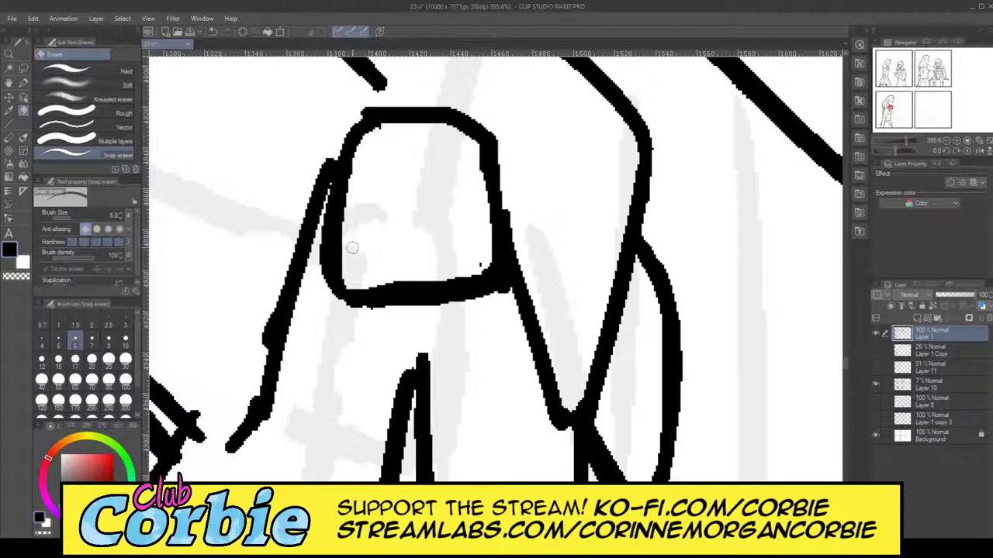
- Extend the collar's lower line with the G-pen to meet the end of the slanted line left of the tie knot
click(24, 84)
drag(192, 431, 223, 451)
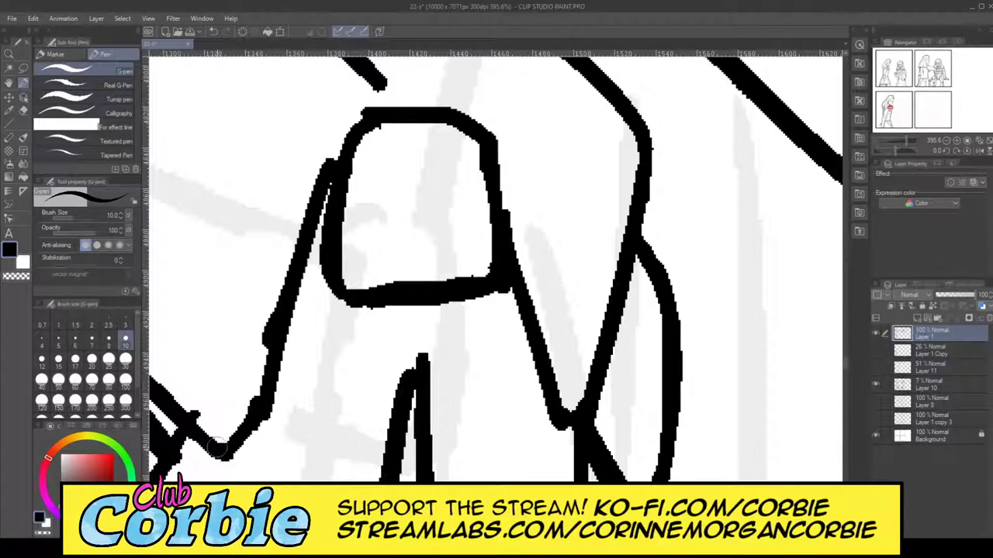
drag(186, 420, 225, 447)
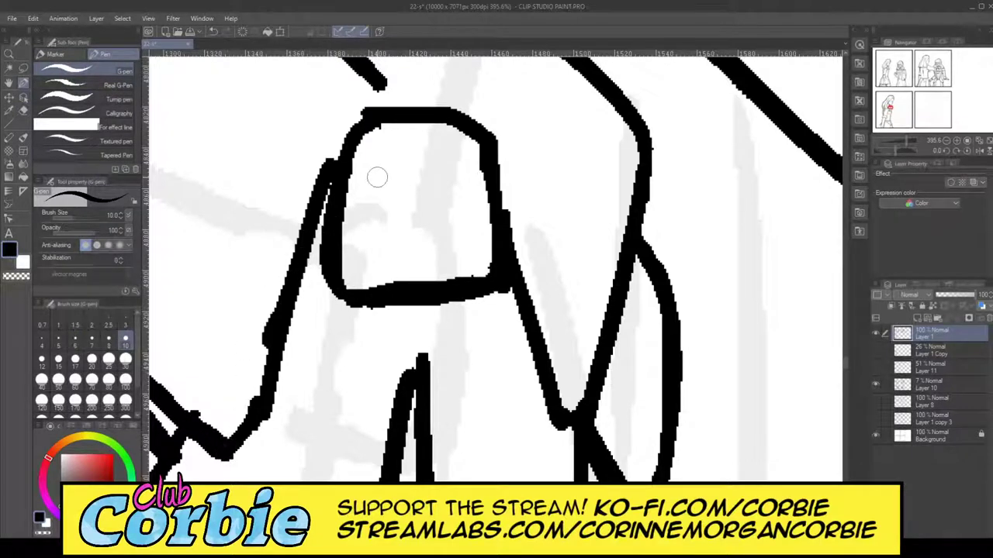
- Redraw the slanted line left of the tie knot as a straighter, thicker edge and fill the gaps inside it
mouse_move(360, 126)
mouse_down()
mouse_move(305, 217)
mouse_move(230, 448)
mouse_up()
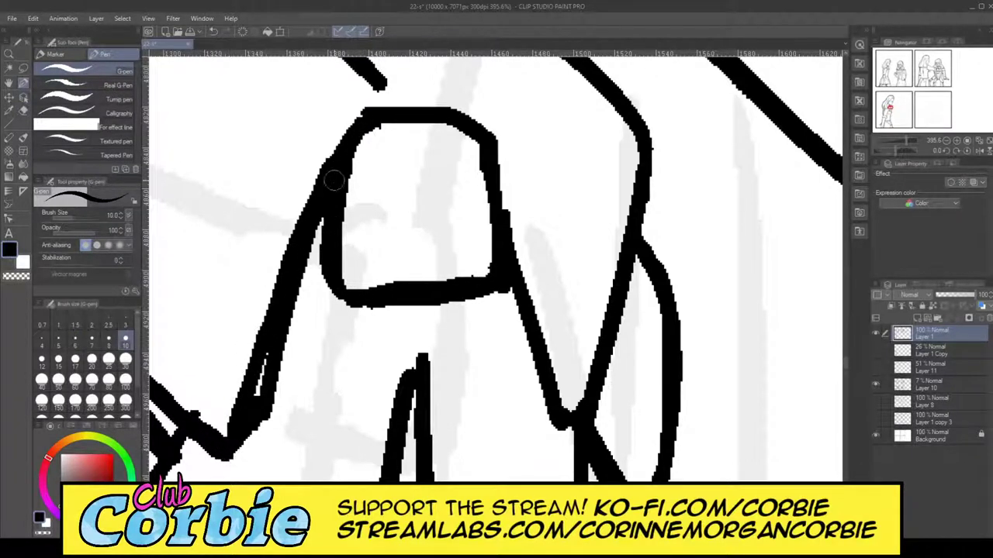
key(ctrl+z)
mouse_move(356, 125)
mouse_down()
mouse_move(336, 146)
mouse_move(217, 459)
mouse_up()
key(ctrl+z)
drag(353, 122, 215, 465)
key(ctrl+z)
drag(354, 122, 228, 433)
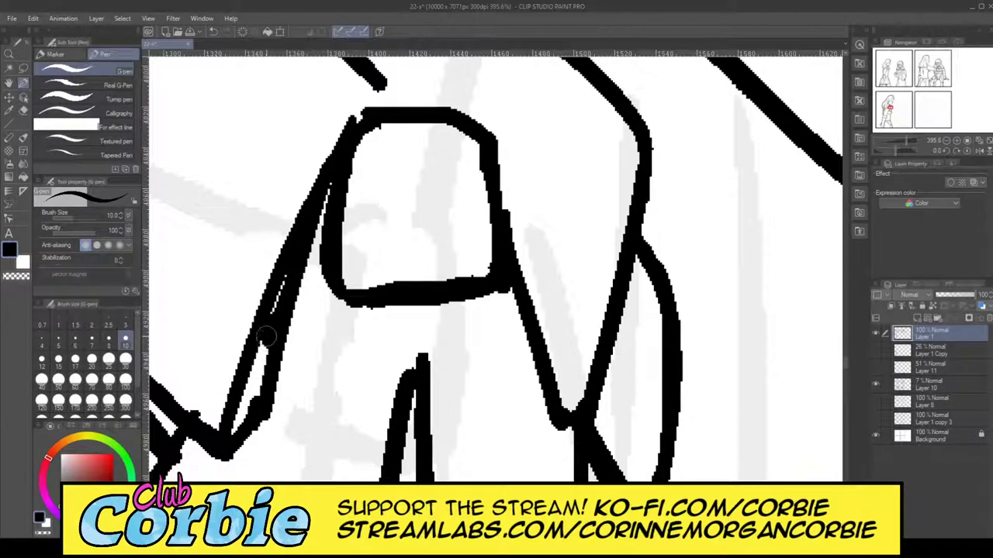
drag(266, 335, 234, 440)
mouse_move(276, 309)
mouse_down()
mouse_move(233, 439)
mouse_move(251, 418)
mouse_move(300, 247)
mouse_move(244, 432)
mouse_move(333, 226)
mouse_move(341, 195)
mouse_move(298, 286)
mouse_move(370, 122)
mouse_up()
- Thicken the slanted line right of the tie knot down to the collar's point with the G-pen
mouse_move(491, 144)
mouse_down()
mouse_move(555, 399)
mouse_move(501, 137)
mouse_move(565, 442)
mouse_up()
mouse_move(504, 291)
mouse_down()
mouse_move(556, 431)
mouse_move(580, 435)
mouse_move(554, 411)
mouse_move(506, 274)
mouse_up()
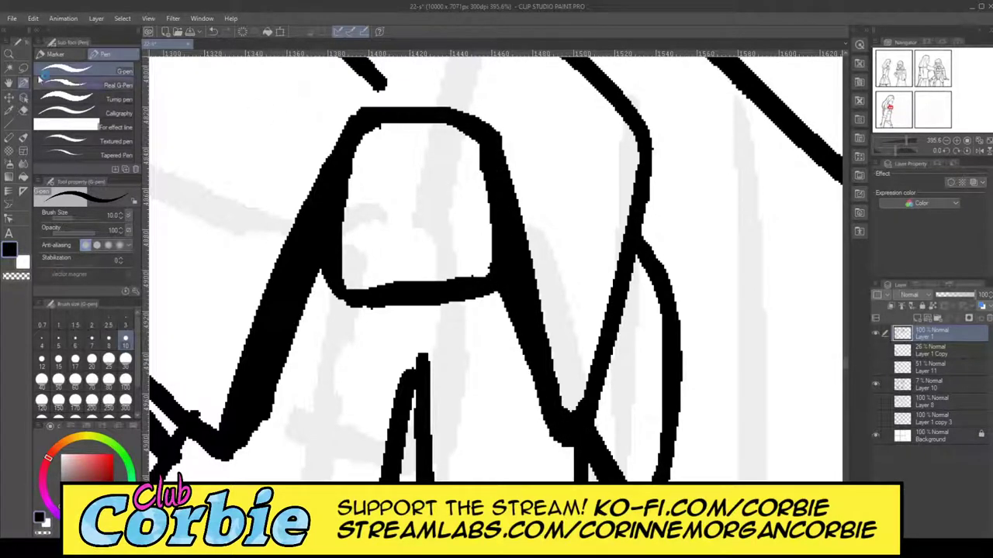
click(9, 55)
drag(499, 198, 455, 243)
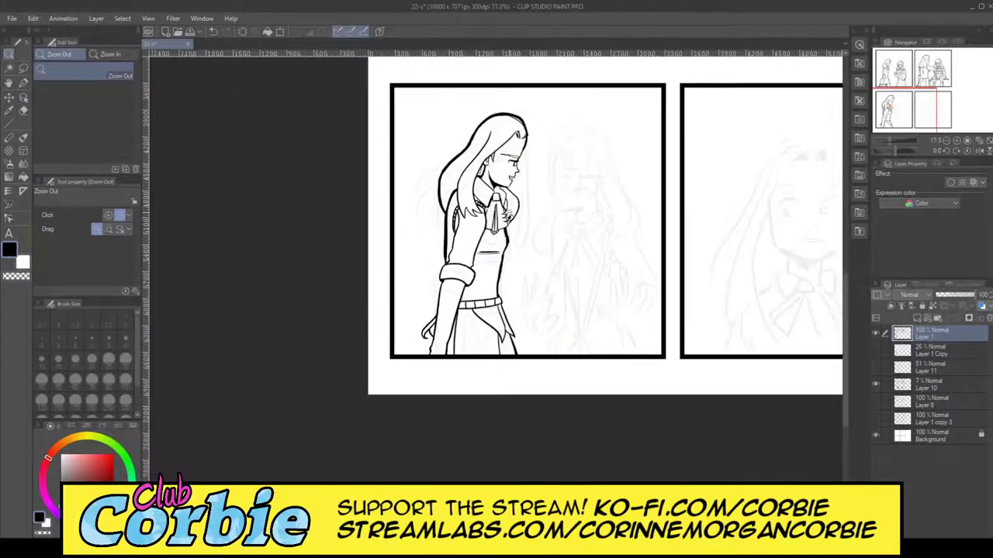
- Smooth the jagged inner edge of the torso's front outline beside the short horizontal chest lines with the G-pen
scroll(529, 200, up, 3)
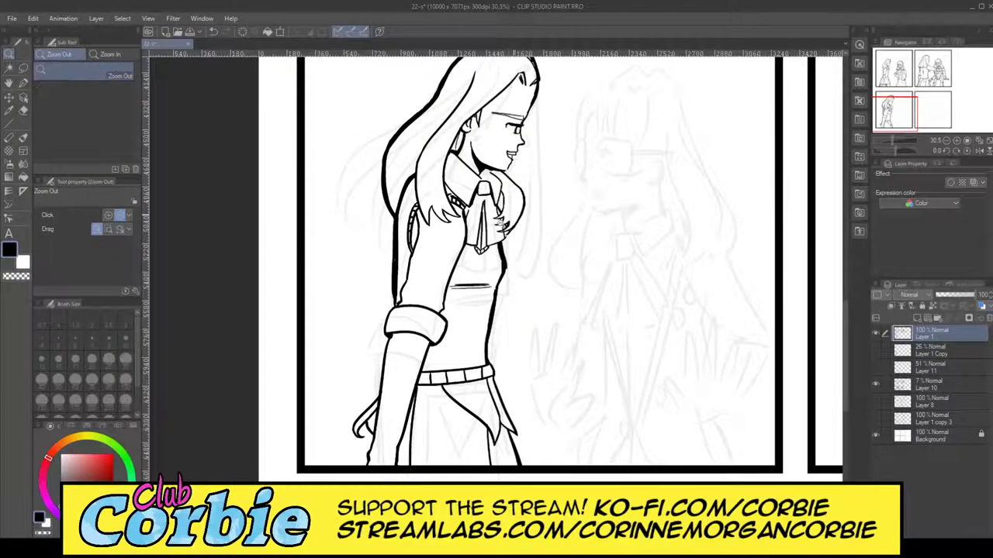
scroll(513, 219, down, 2)
scroll(529, 208, up, 1)
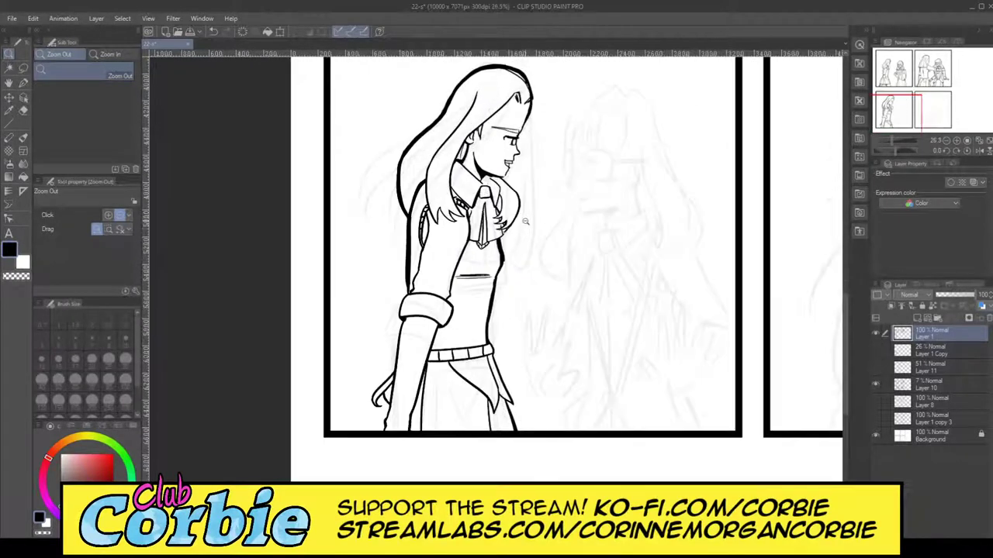
scroll(511, 240, up, 1)
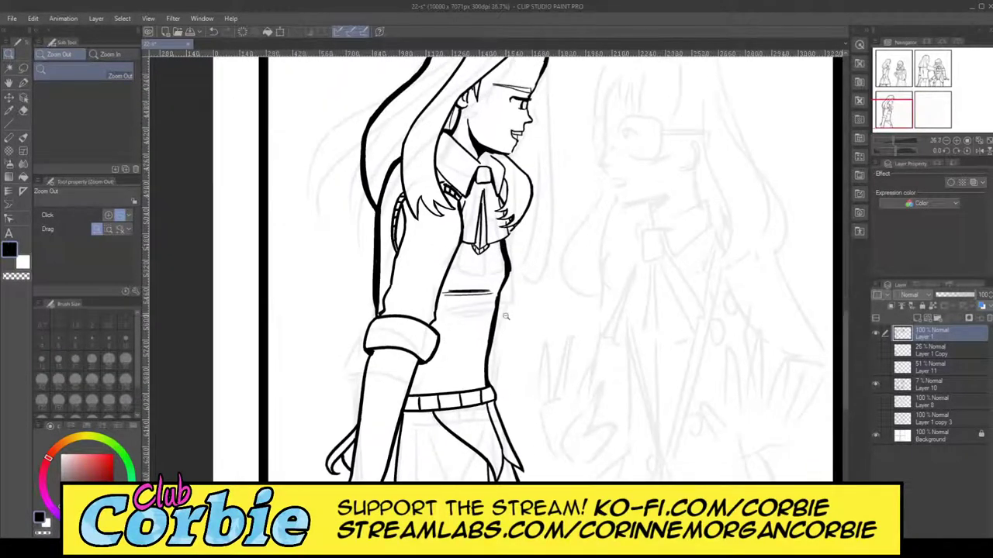
scroll(546, 289, up, 3)
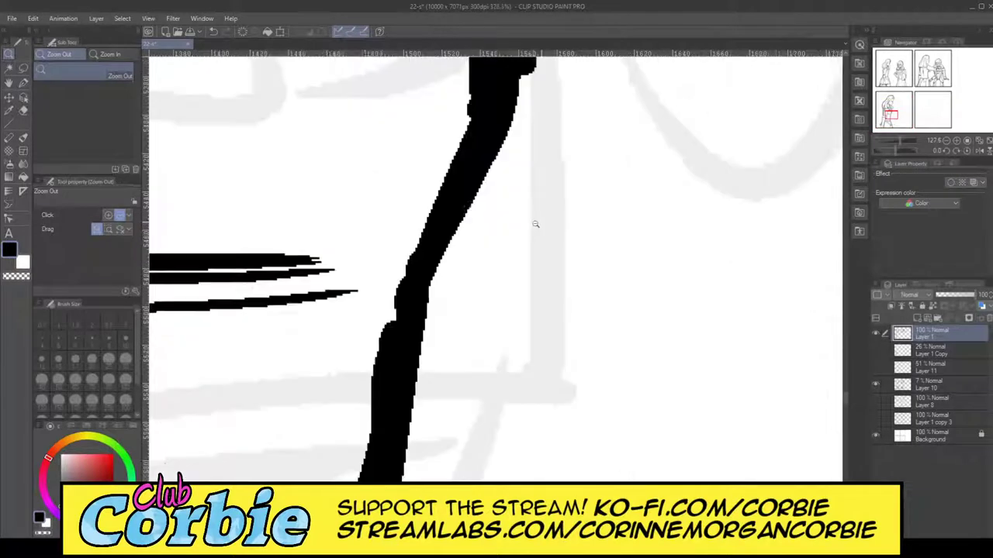
scroll(539, 225, up, 3)
key(p)
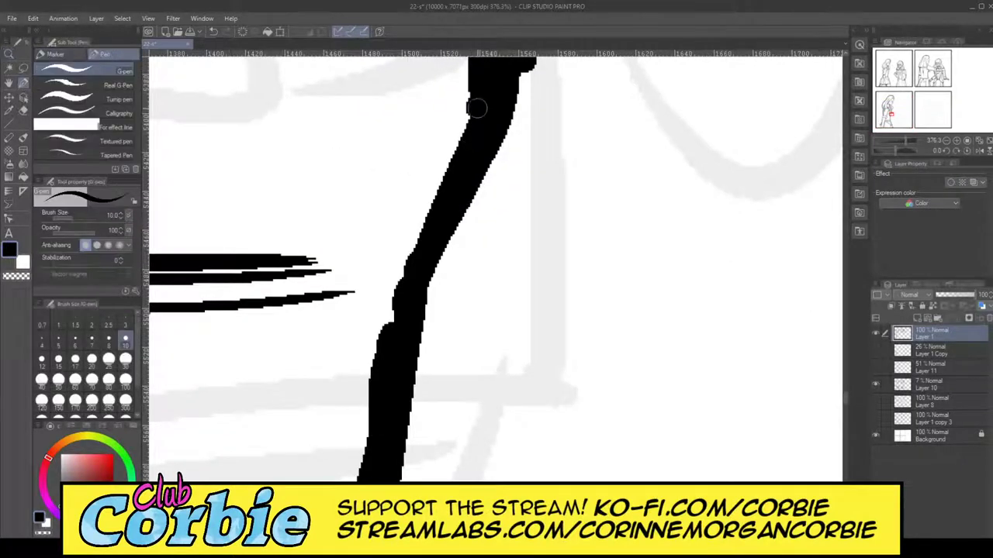
mouse_move(476, 108)
mouse_down()
mouse_move(393, 310)
mouse_move(383, 381)
mouse_up()
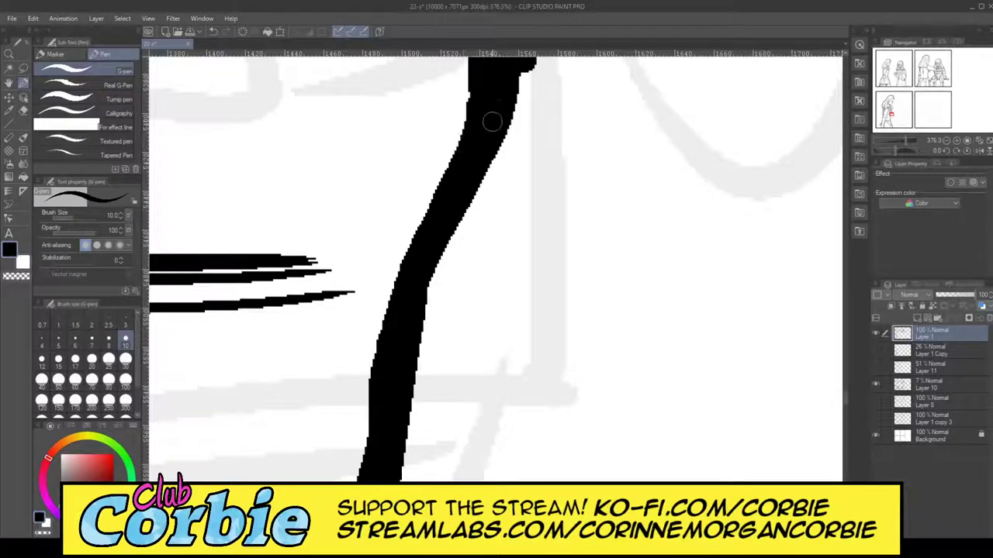
- Choose the Snap eraser for the bulge on the outer edge of the torso's front outline at chest height
click(10, 52)
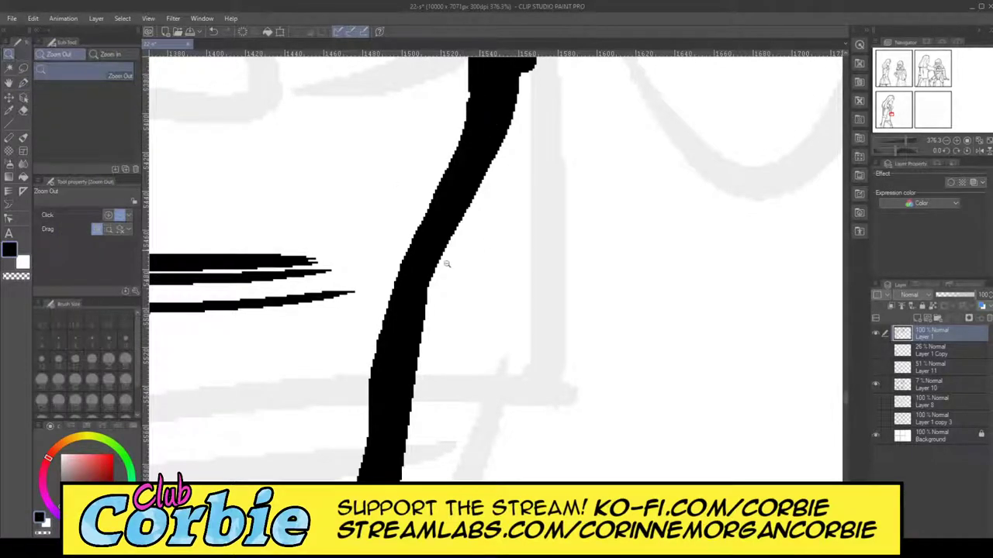
drag(446, 265, 476, 216)
scroll(525, 150, up, 4)
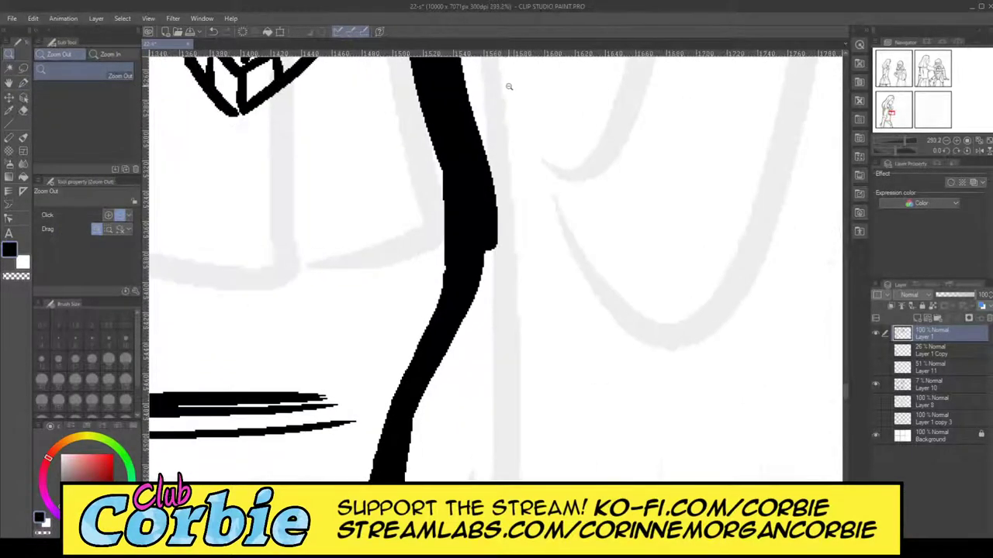
click(23, 82)
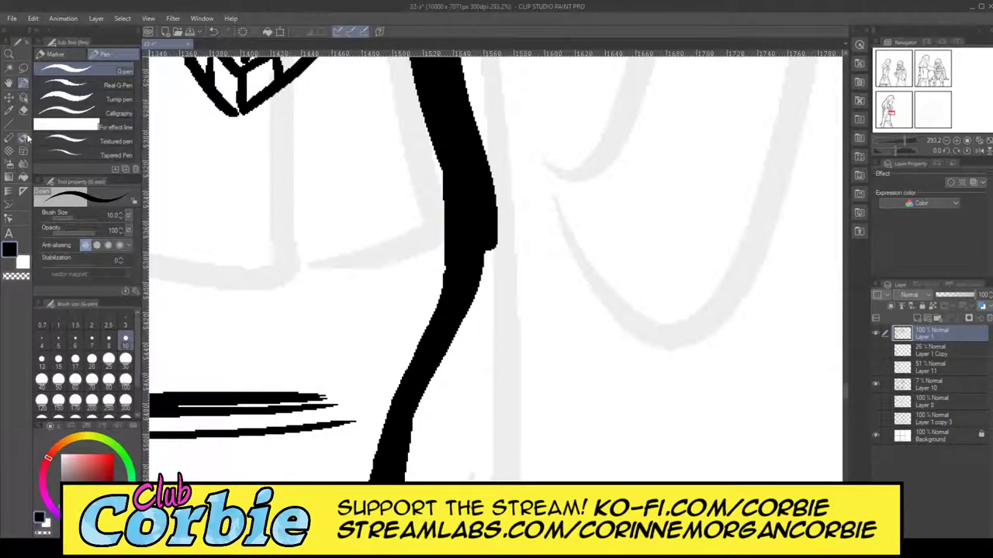
click(24, 111)
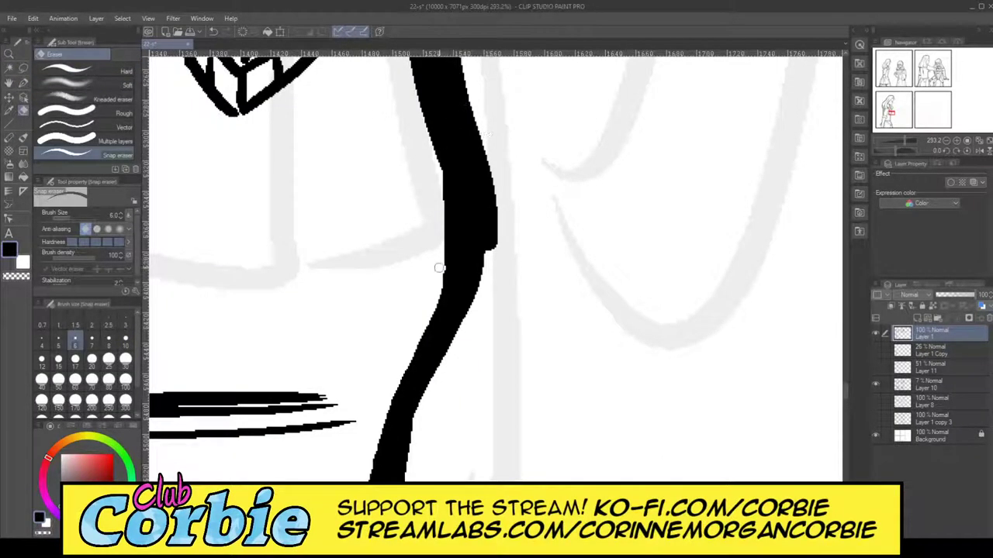
mouse_move(474, 142)
mouse_down()
mouse_move(487, 285)
mouse_move(483, 132)
mouse_move(496, 210)
mouse_move(467, 101)
mouse_up()
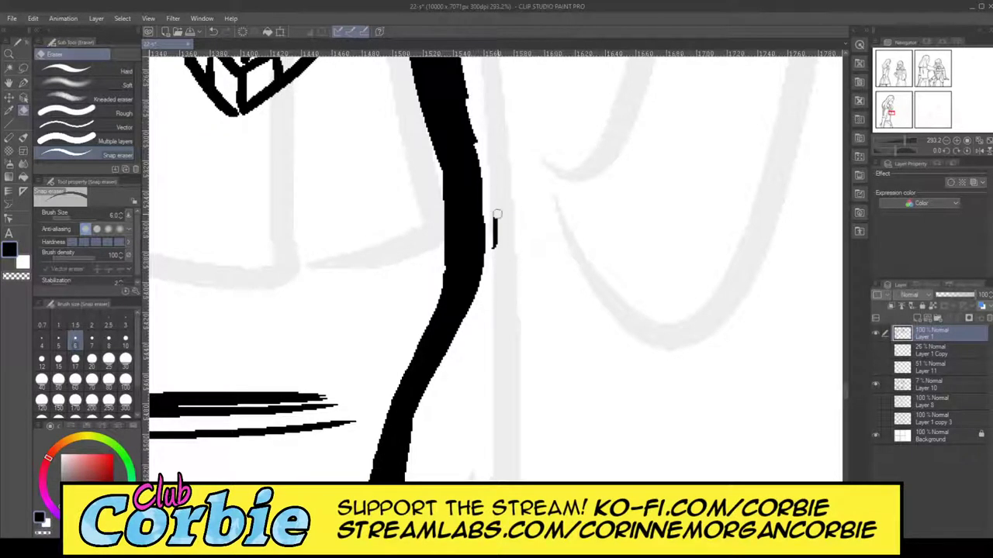
drag(497, 214, 493, 146)
drag(466, 105, 456, 63)
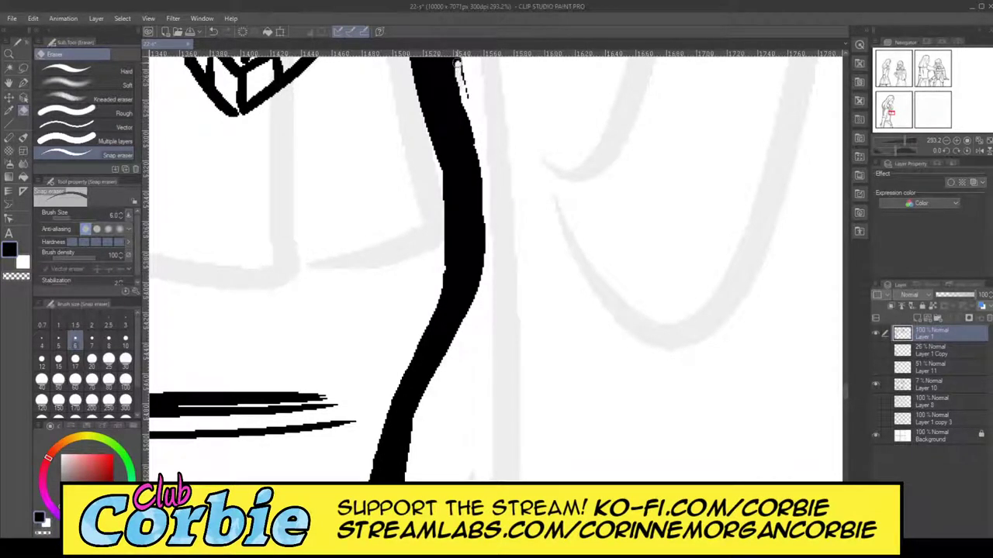
key(ctrl+z)
key(ctrl+z)
key(ctrl+z)
- Shave the bulge off the outer edge of the torso's front outline at chest height with the Snap eraser
mouse_move(484, 137)
mouse_down()
mouse_move(461, 70)
mouse_move(488, 173)
mouse_move(472, 117)
mouse_move(484, 145)
mouse_move(494, 251)
mouse_up()
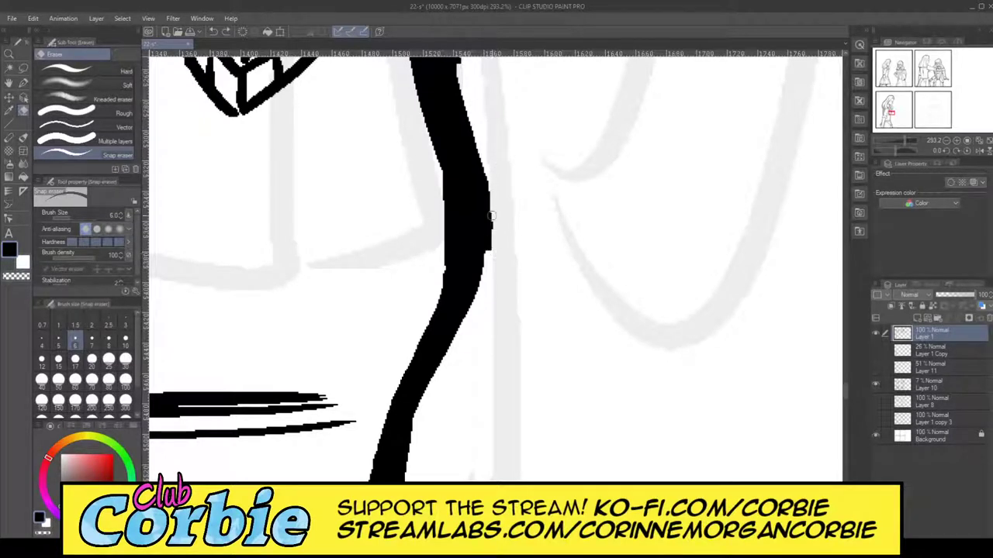
drag(491, 217, 476, 297)
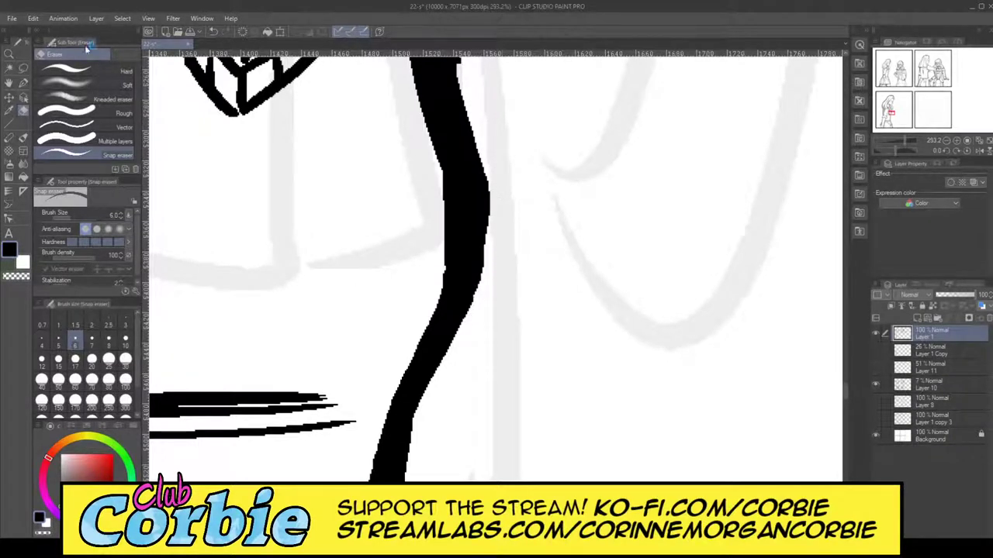
click(10, 54)
drag(477, 221, 410, 272)
click(410, 253)
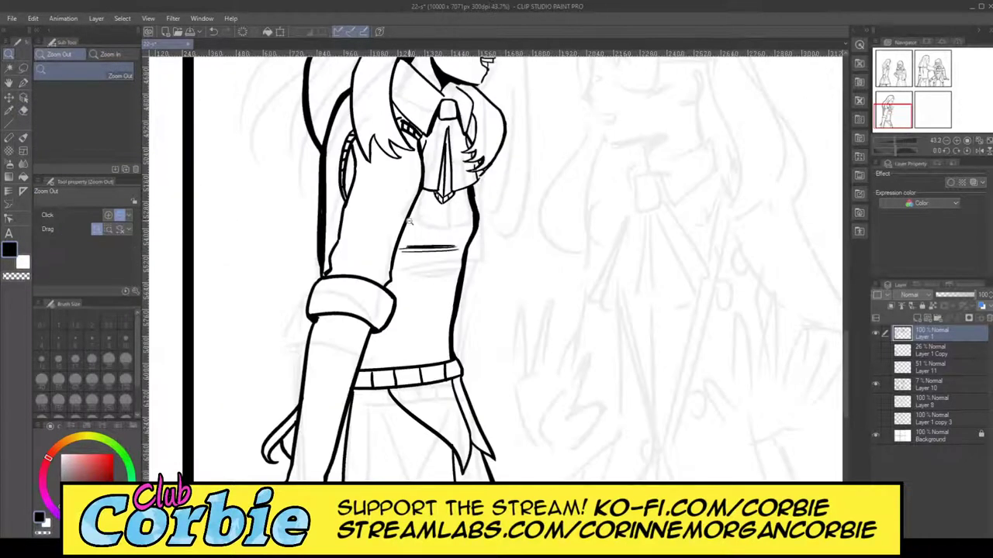
- Clean the outer edge where the torso outline meets the flap behind the tie, and erase the flap corner's protruding tip
drag(508, 173, 526, 167)
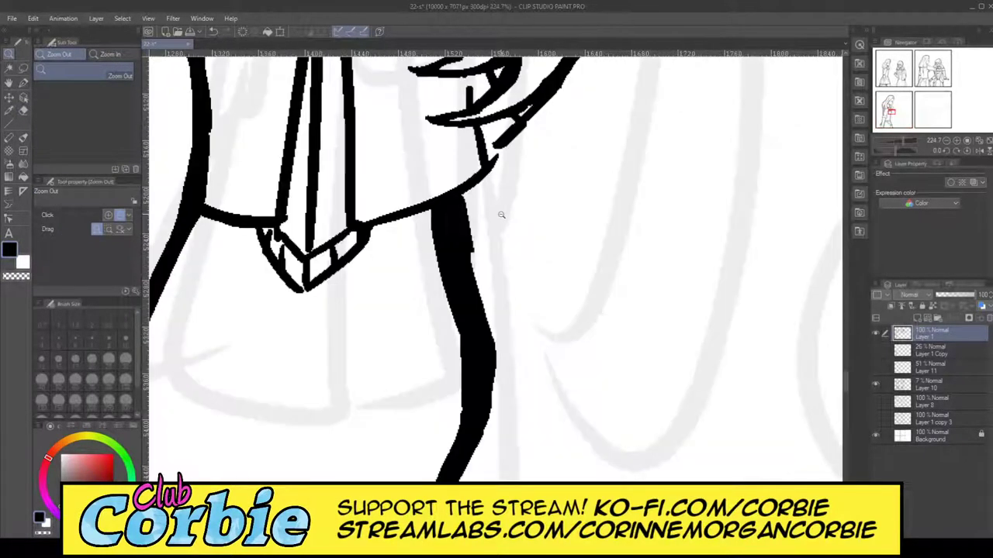
scroll(511, 224, up, 2)
click(23, 111)
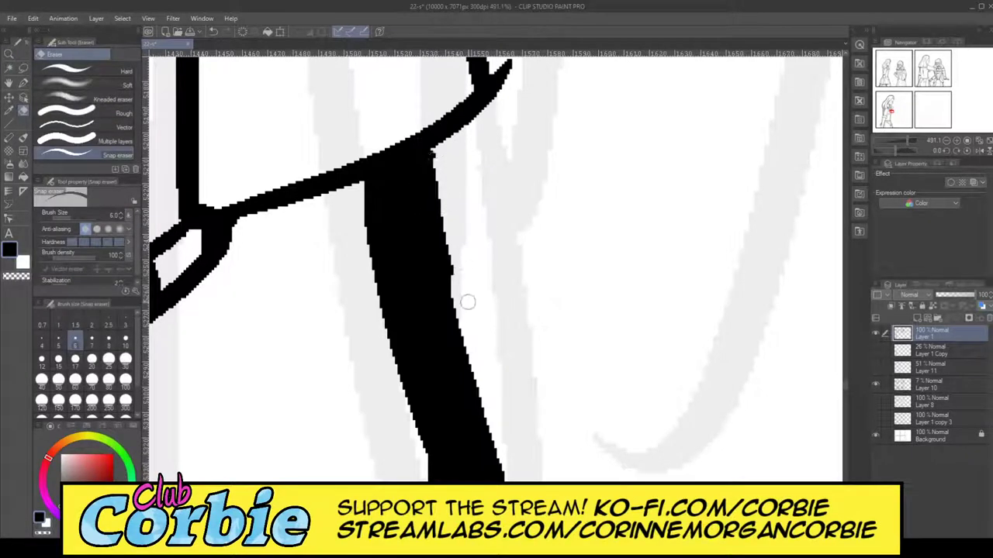
drag(442, 173, 468, 318)
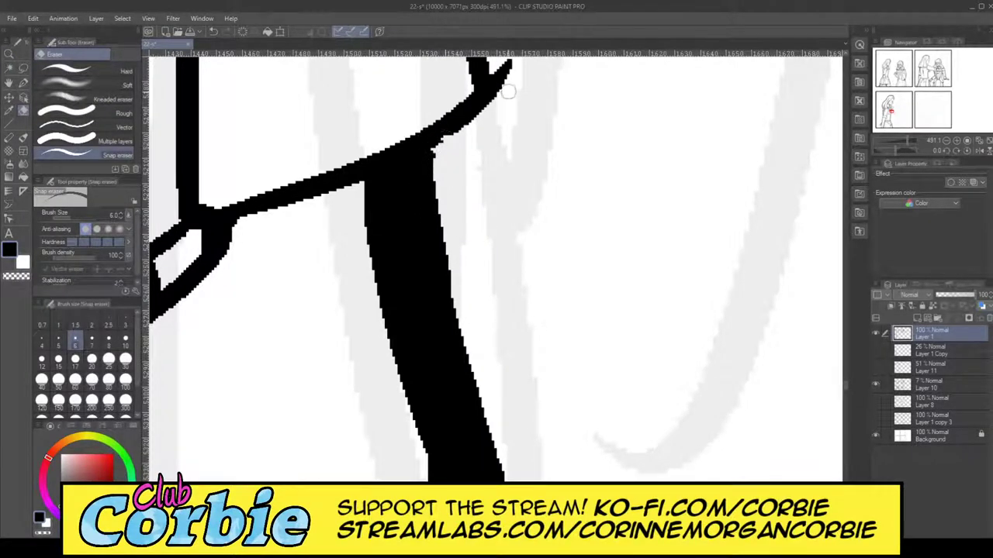
mouse_move(505, 91)
mouse_down()
mouse_move(510, 62)
mouse_move(503, 108)
mouse_move(504, 56)
mouse_move(492, 113)
mouse_up()
click(10, 55)
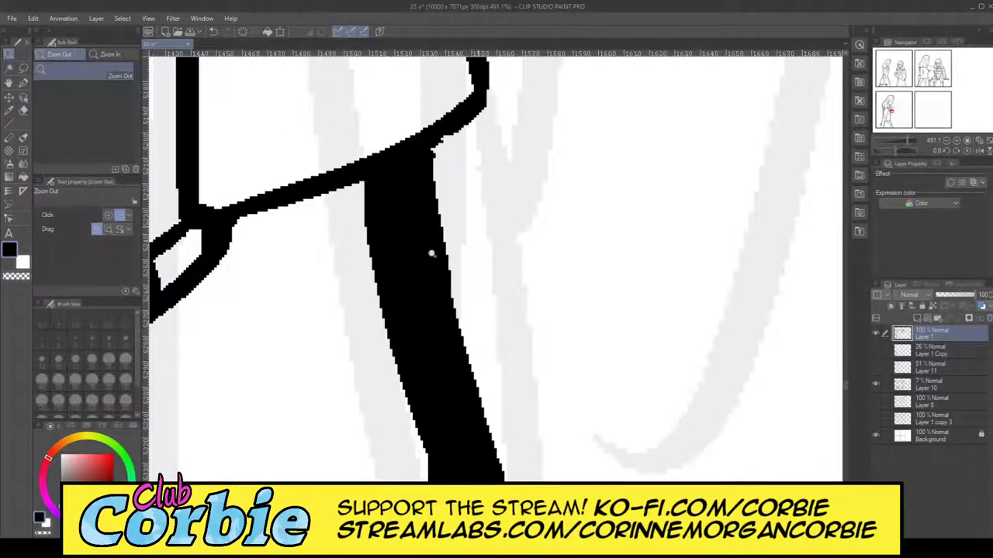
- Extend the loose line below the hair tips beside the tie with the G-pen to meet the flap's vertical edge
drag(431, 253, 404, 234)
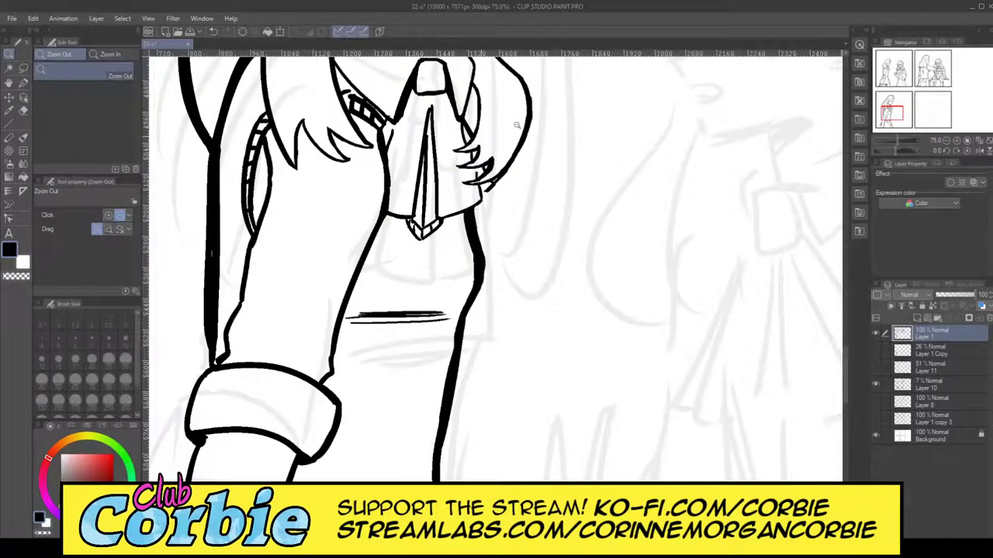
scroll(516, 124, up, 5)
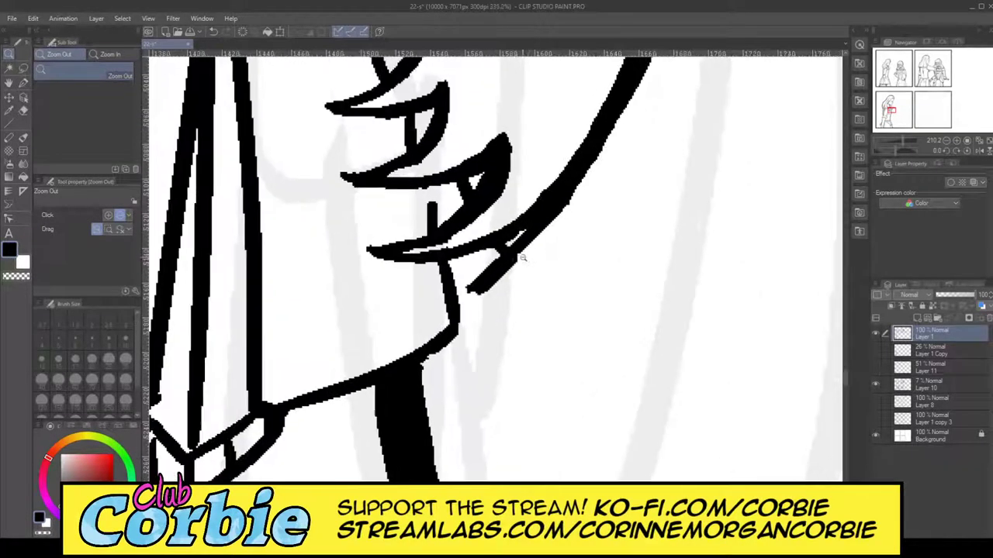
scroll(521, 259, up, 2)
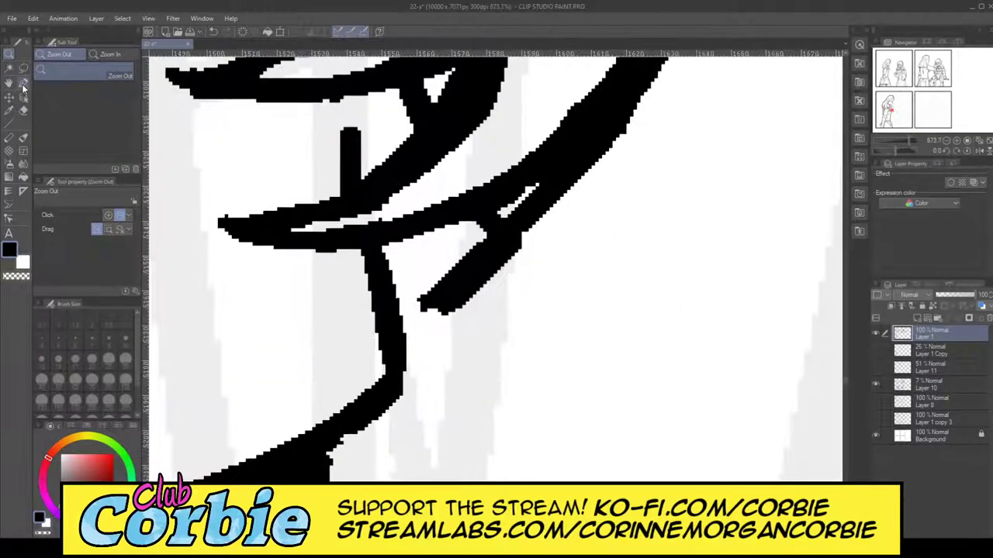
click(23, 82)
drag(450, 287, 392, 318)
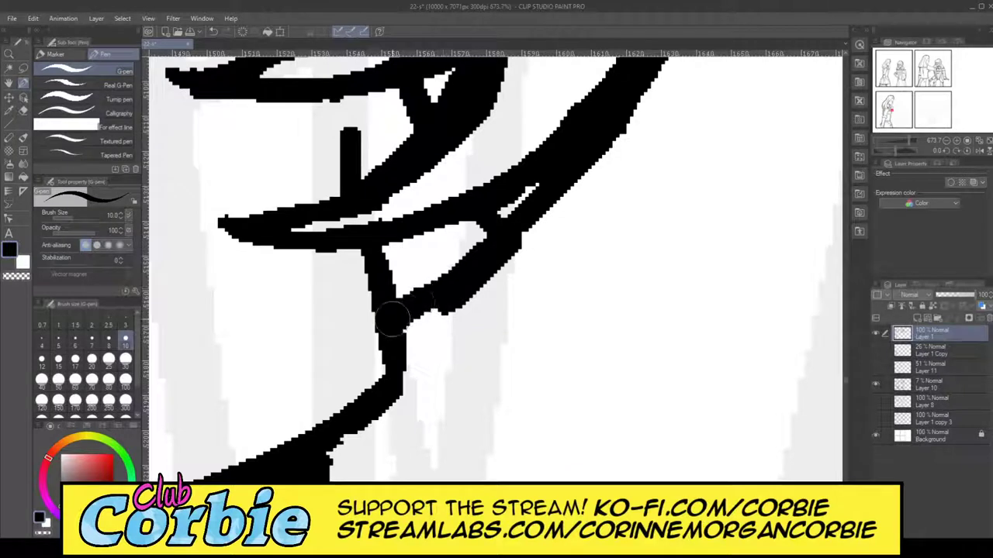
- Trim the excess black along the outer edge of the hair curve above the newly joined line with the Snap eraser
click(24, 97)
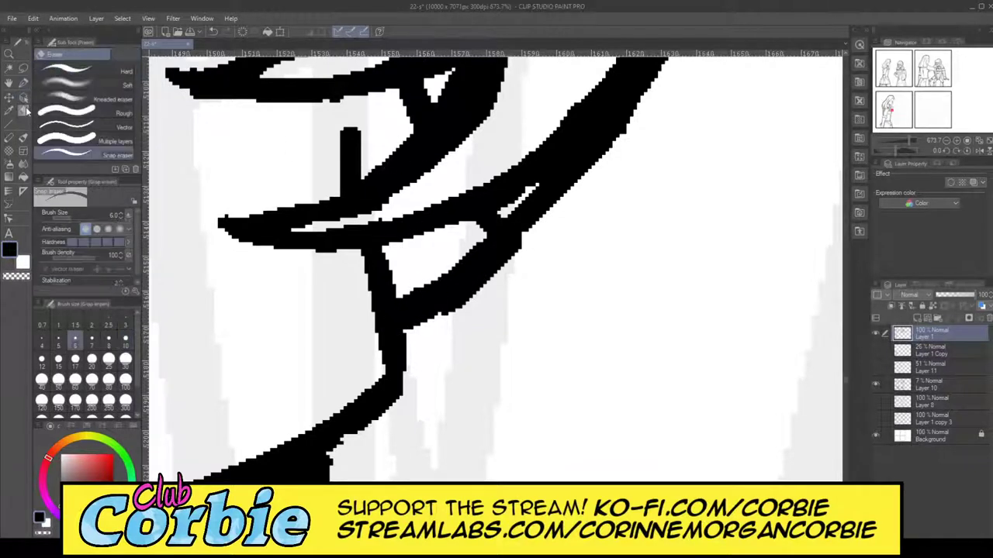
drag(515, 208, 634, 110)
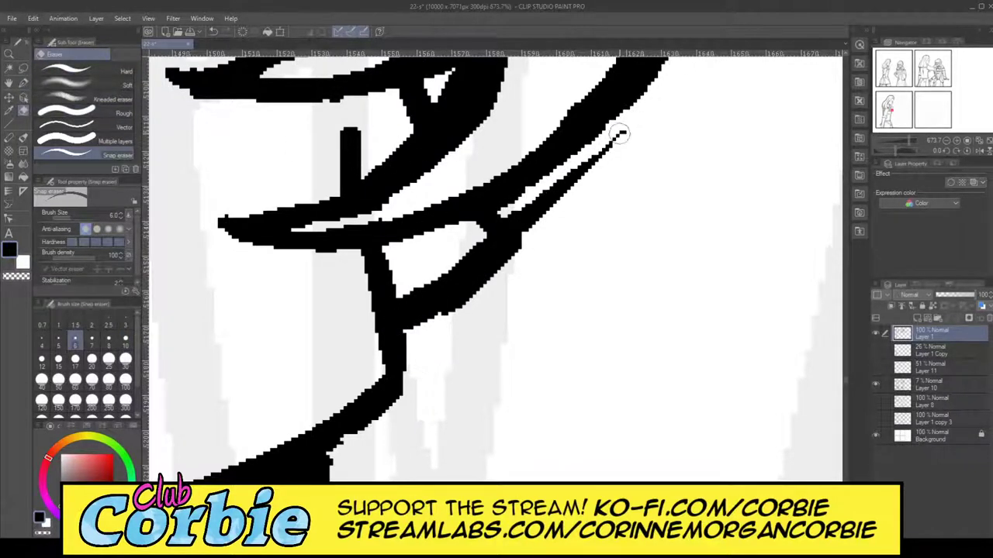
drag(508, 211, 521, 262)
drag(547, 206, 607, 159)
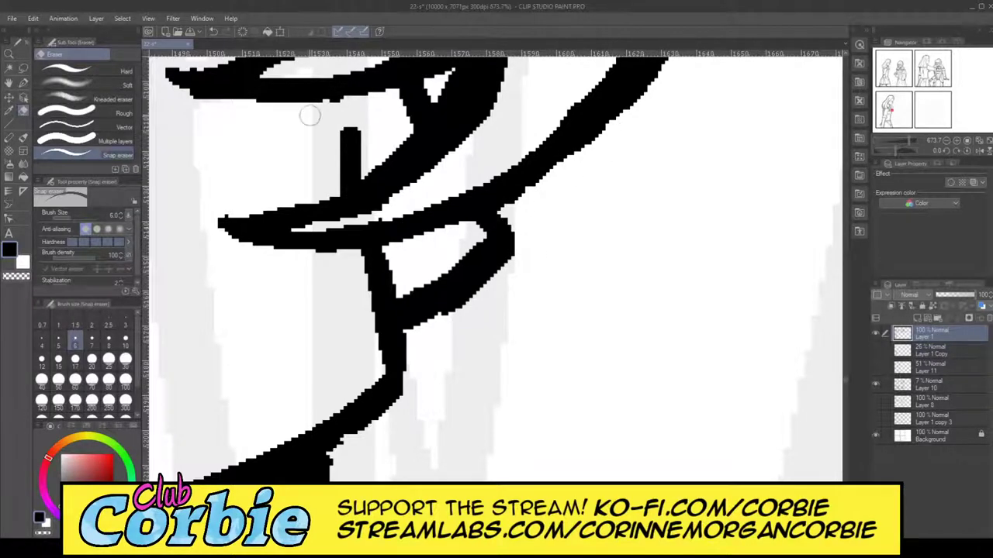
- Extend the short vertical line between the hair tips up to the strand above with the G-pen
drag(348, 114, 345, 89)
key(ctrl+z)
click(24, 83)
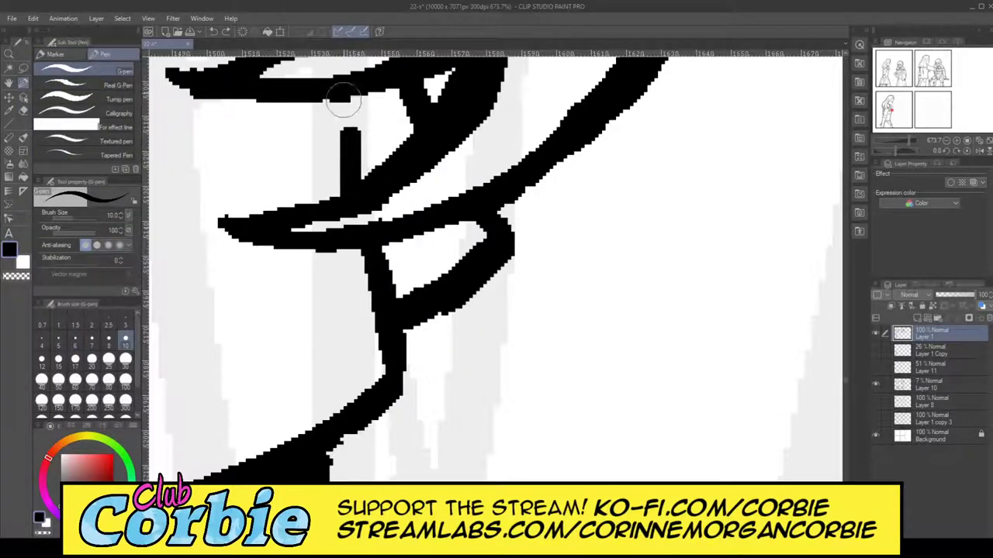
drag(345, 98, 353, 197)
- Erase the uneven bump along the lower edge of the black shadow under the chin with the Snap eraser
click(10, 55)
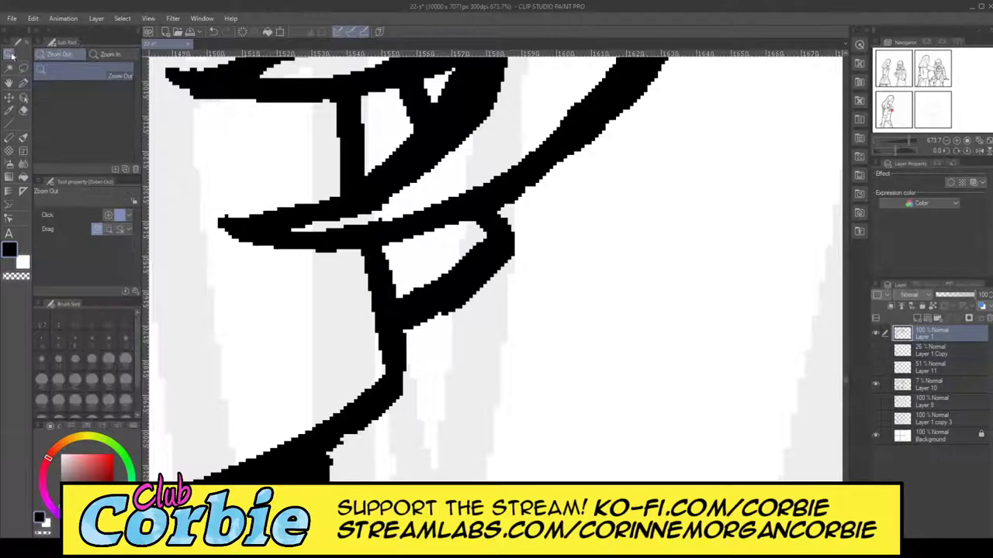
drag(506, 221, 499, 172)
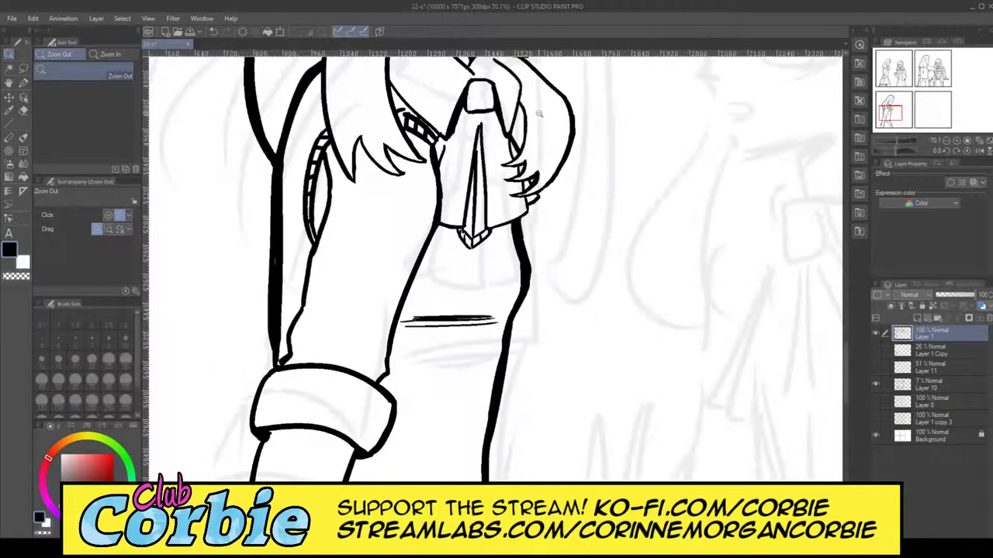
click(487, 143)
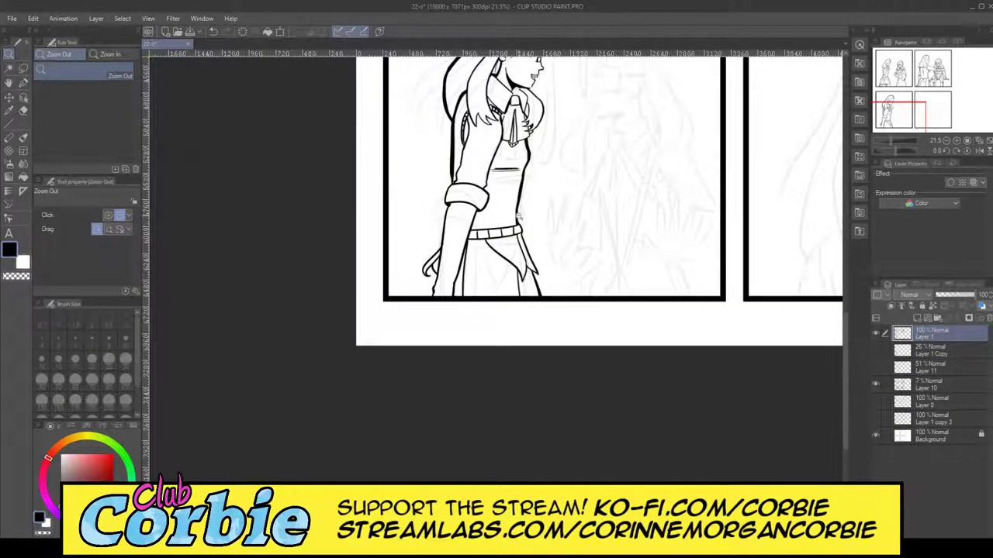
drag(503, 269, 489, 288)
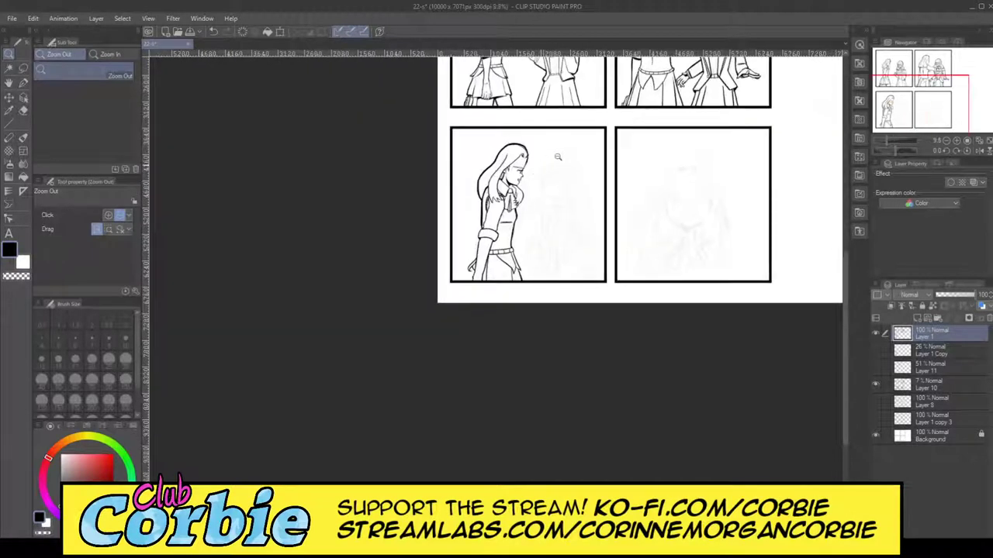
drag(542, 166, 504, 177)
drag(428, 183, 521, 252)
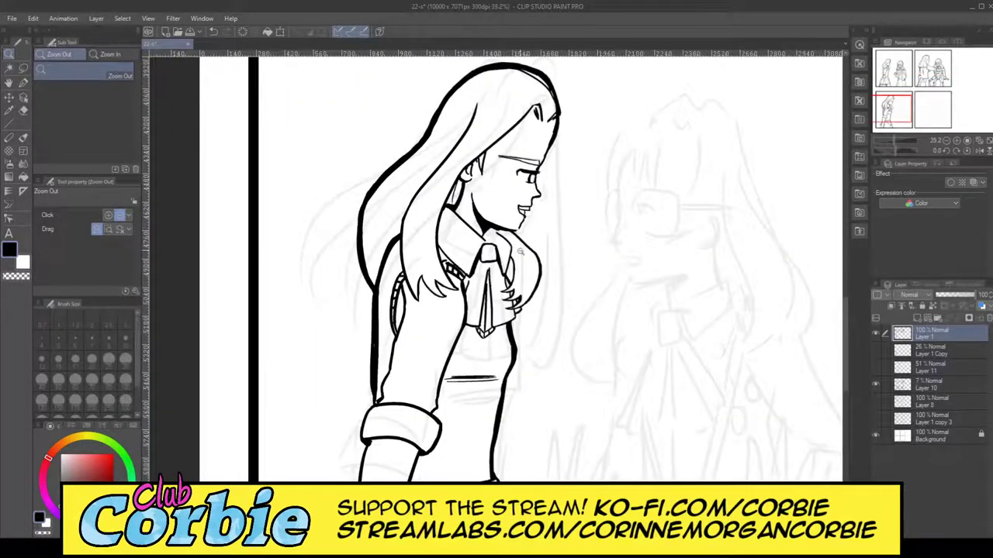
scroll(511, 238, up, 2)
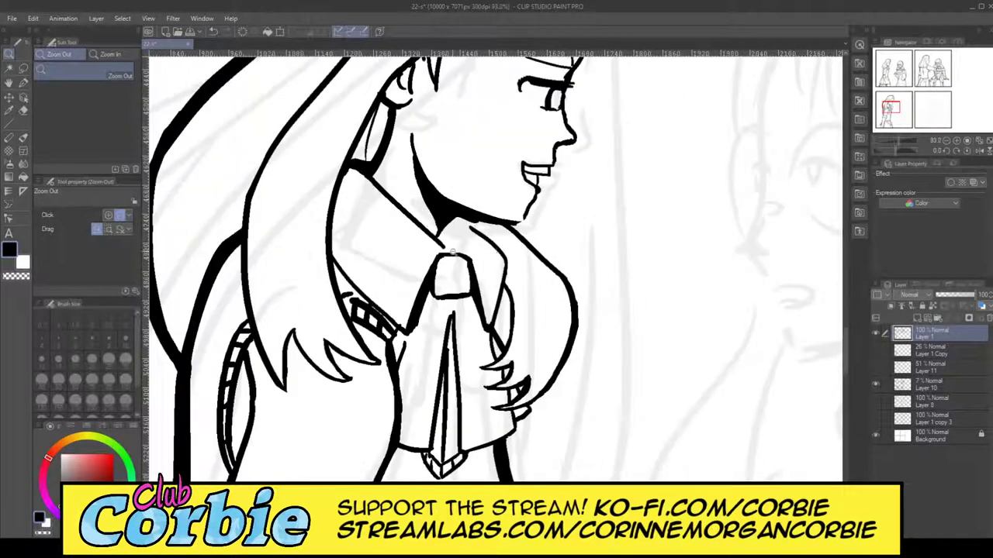
scroll(481, 231, up, 3)
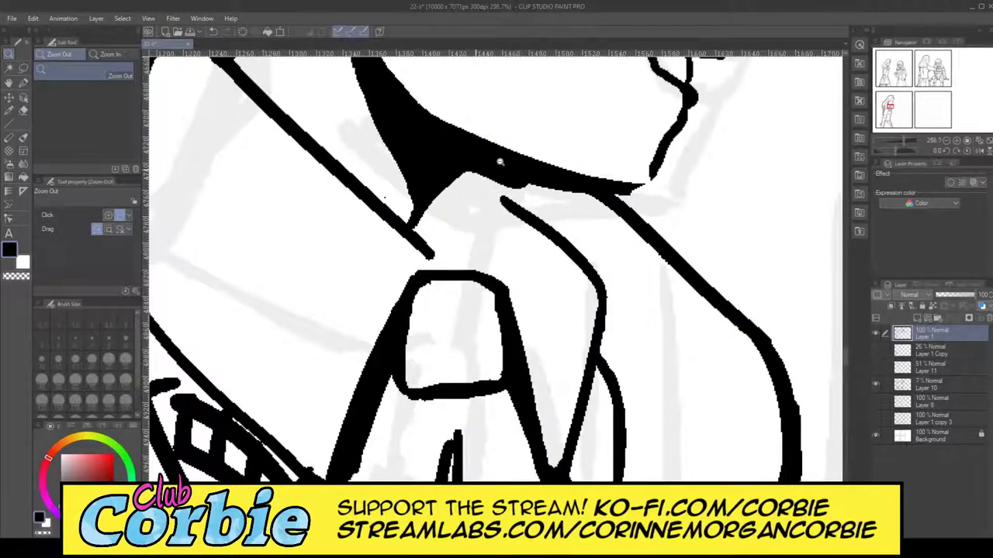
scroll(501, 162, up, 2)
click(24, 108)
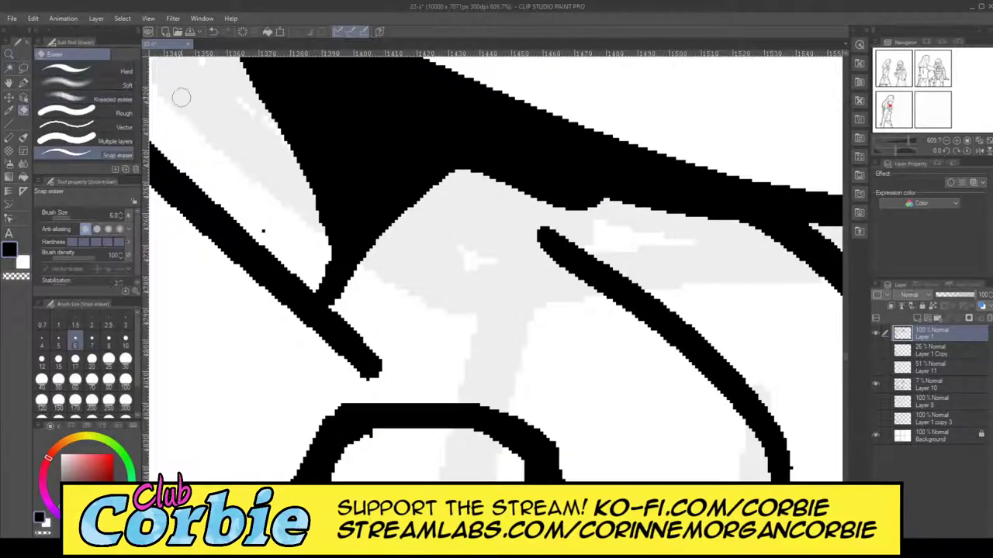
mouse_move(597, 203)
mouse_down()
mouse_move(518, 171)
mouse_move(457, 173)
mouse_move(574, 209)
mouse_move(523, 189)
mouse_move(547, 192)
mouse_up()
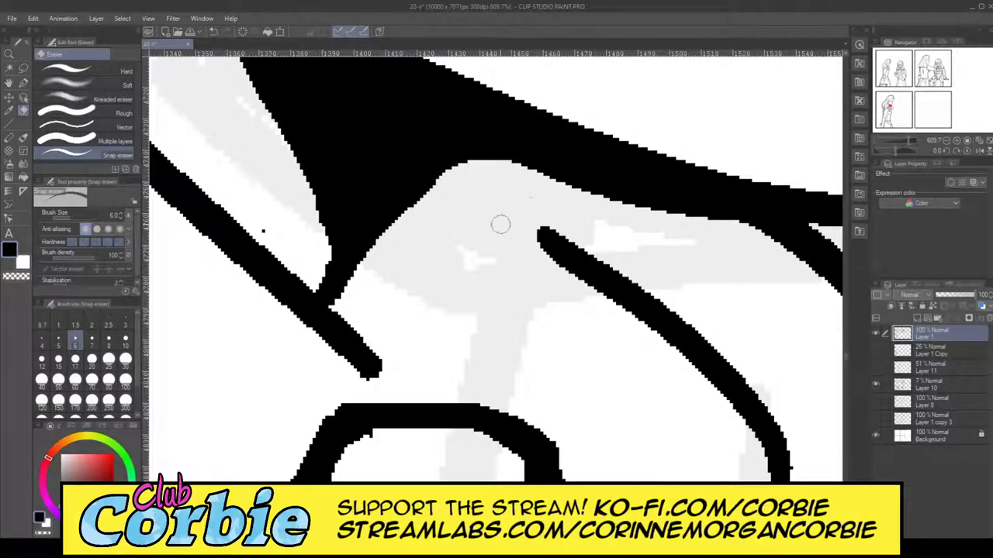
- Extend the far collar line with the G-pen up to the point of the neck shadow under the chin
click(24, 82)
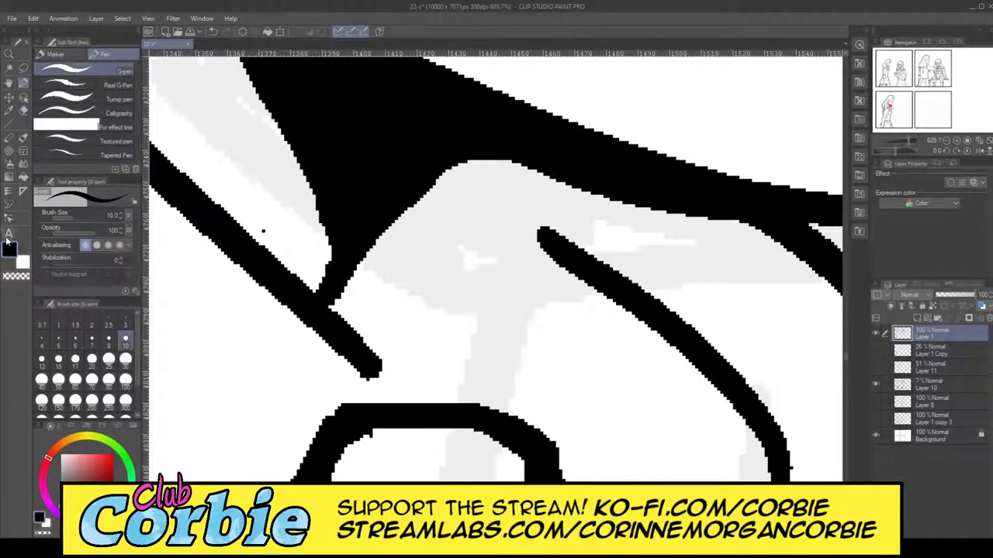
drag(543, 228, 424, 165)
key(ctrl+z)
drag(555, 244, 414, 158)
drag(448, 180, 591, 266)
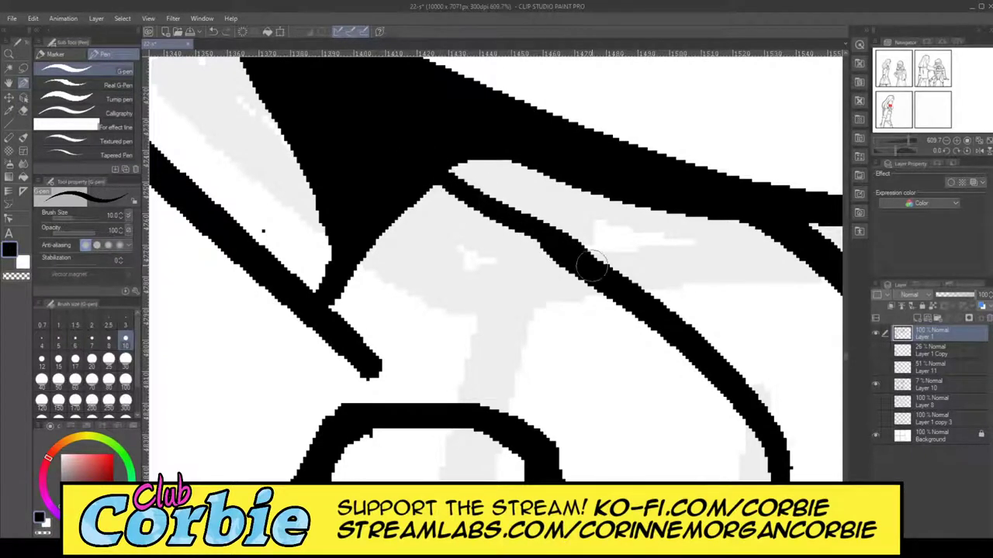
key(ctrl+z)
drag(440, 155, 577, 267)
key(ctrl+z)
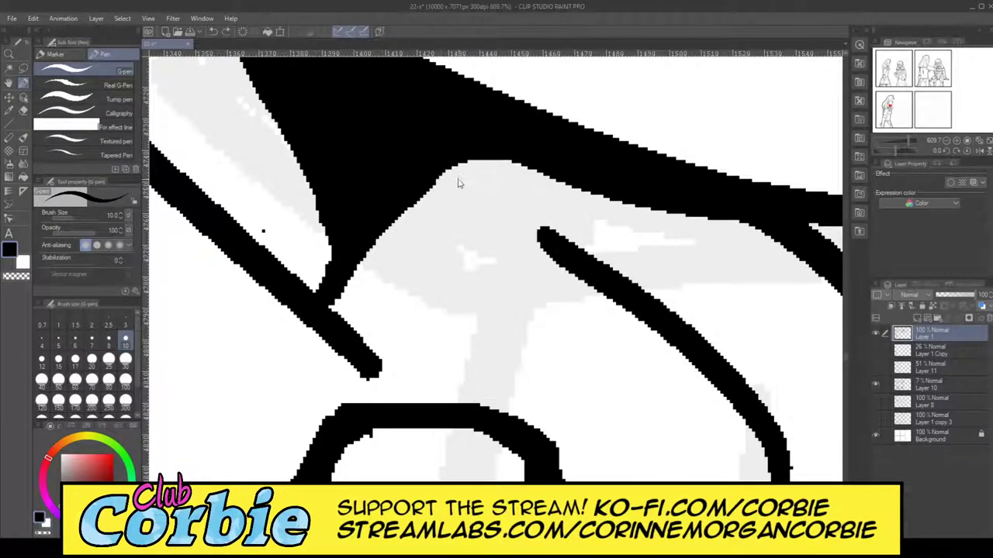
drag(438, 166, 582, 266)
- Extend the near collar line with the G-pen down to the tie knot, and straighten the neck shadow's edge above it
drag(359, 353, 400, 406)
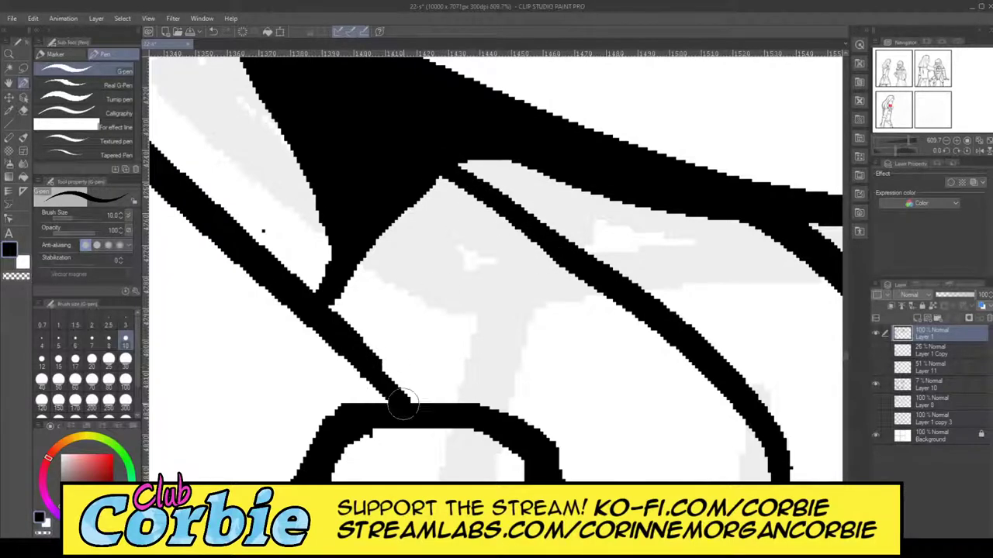
key(ctrl+z)
drag(324, 310, 422, 409)
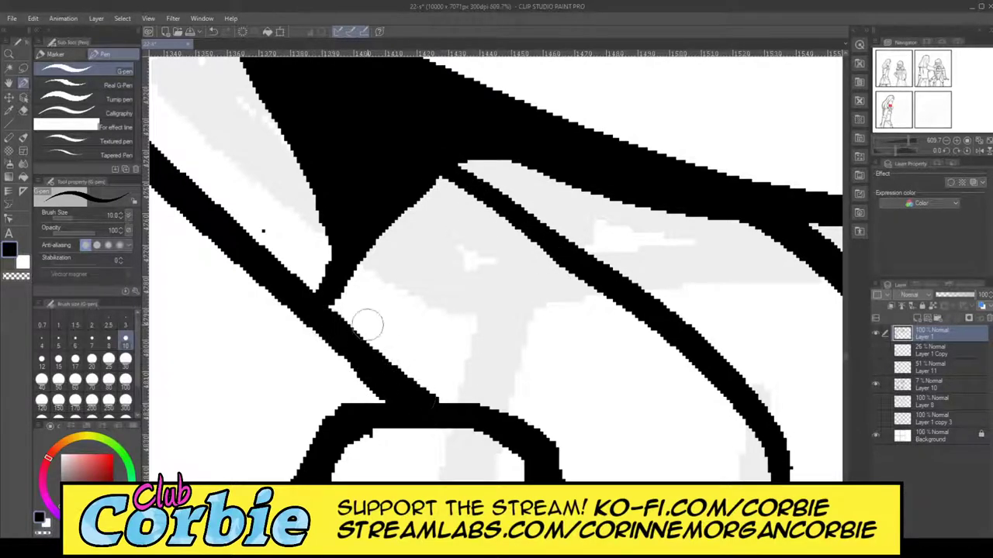
drag(328, 305, 439, 155)
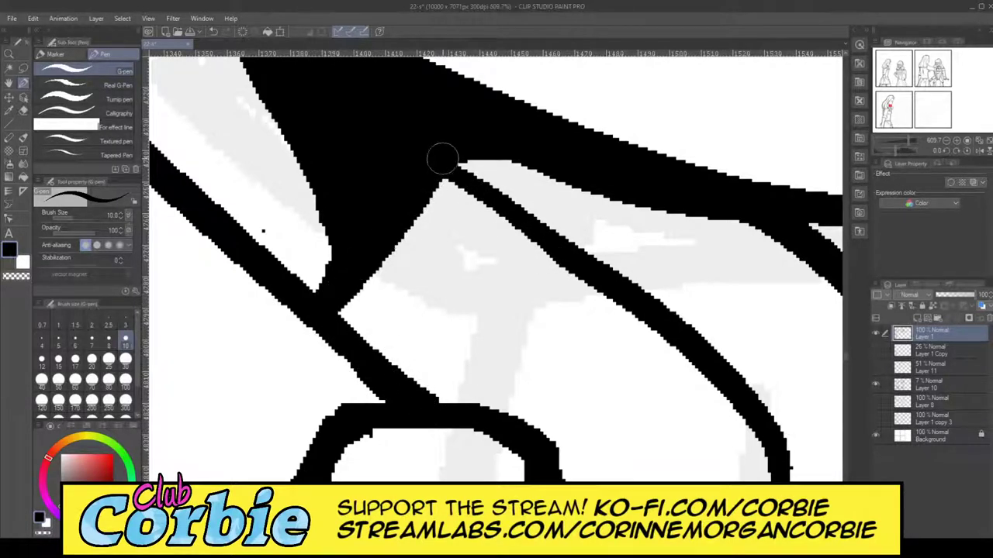
- Check the long-haired character's line art in the whole panel, and examine the face, collar and hair tips up close
click(10, 54)
drag(467, 250, 370, 320)
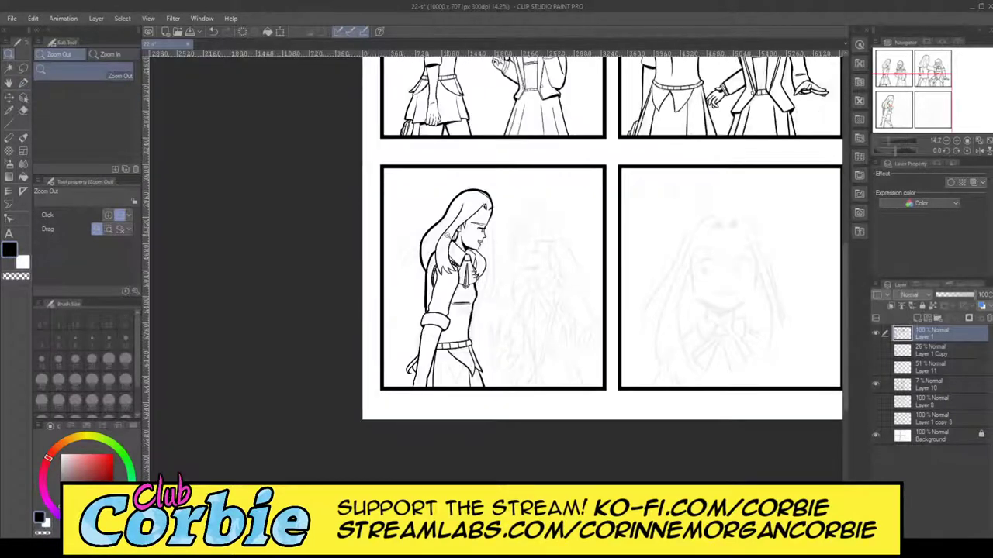
scroll(448, 236, up, 4)
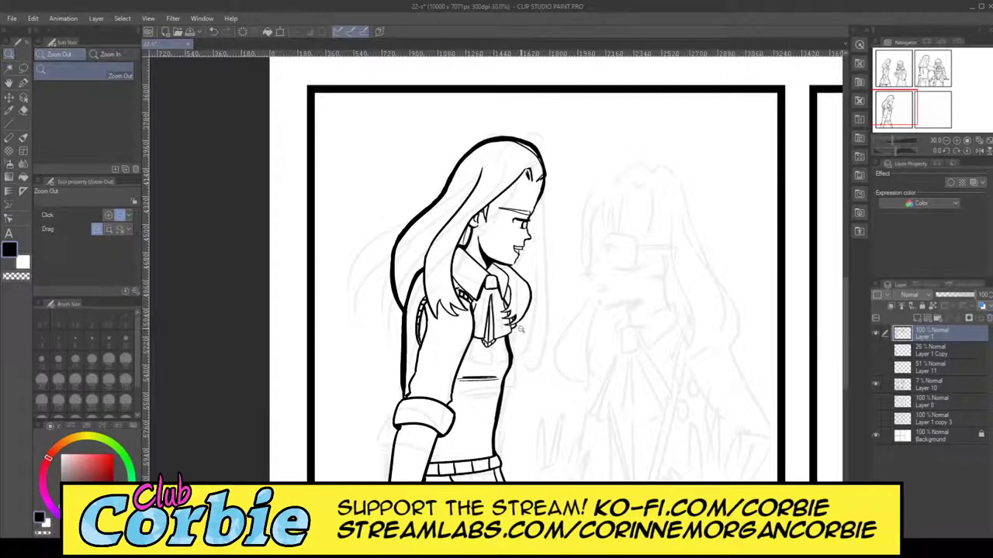
scroll(524, 298, up, 2)
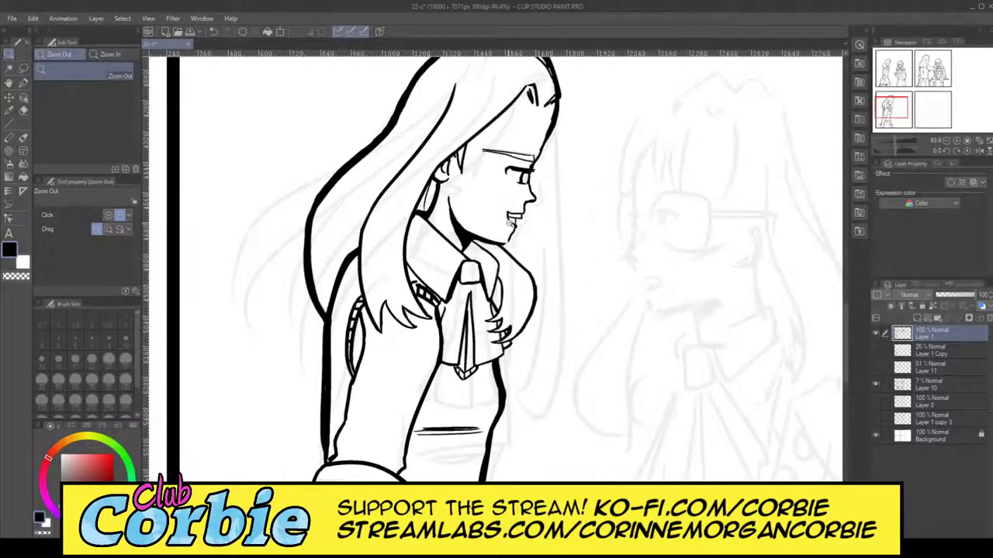
scroll(531, 218, up, 2)
scroll(524, 244, up, 2)
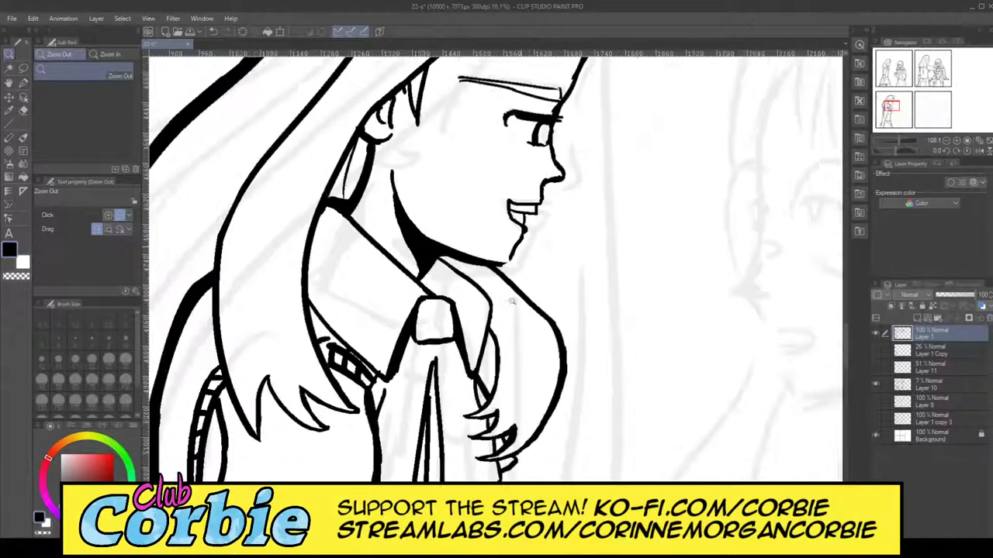